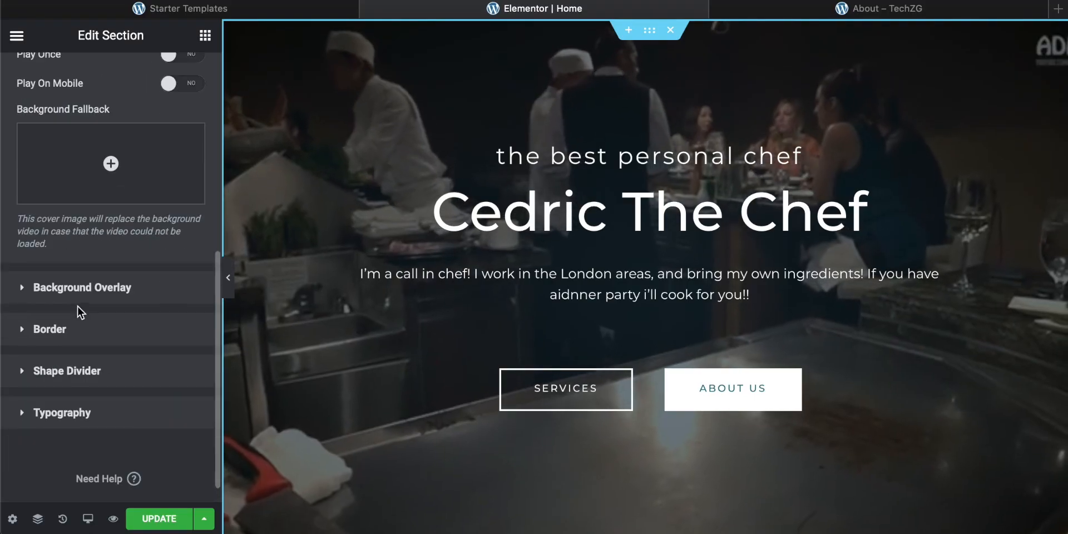
click(78, 305)
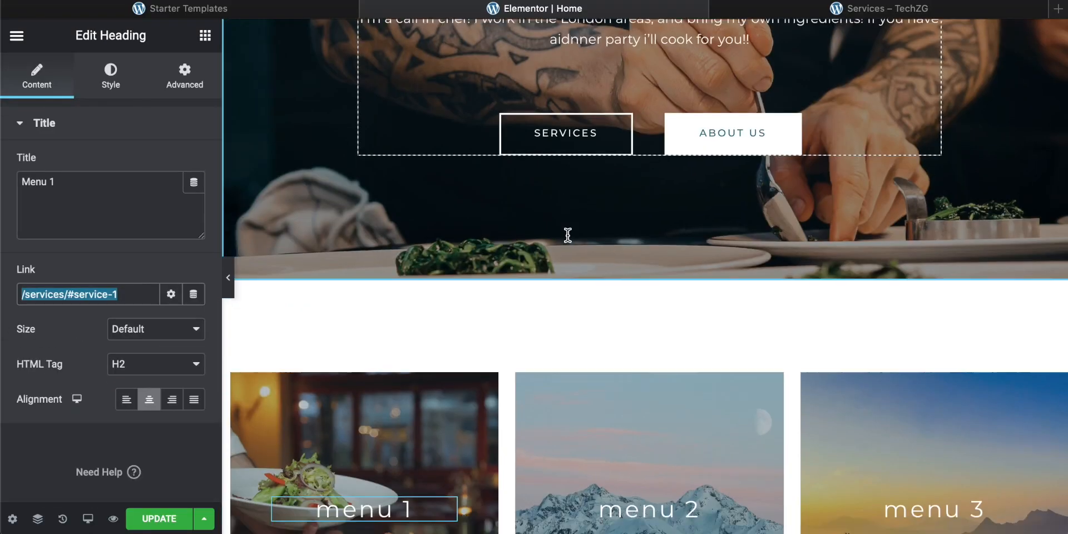
scroll(565, 231, down, 4)
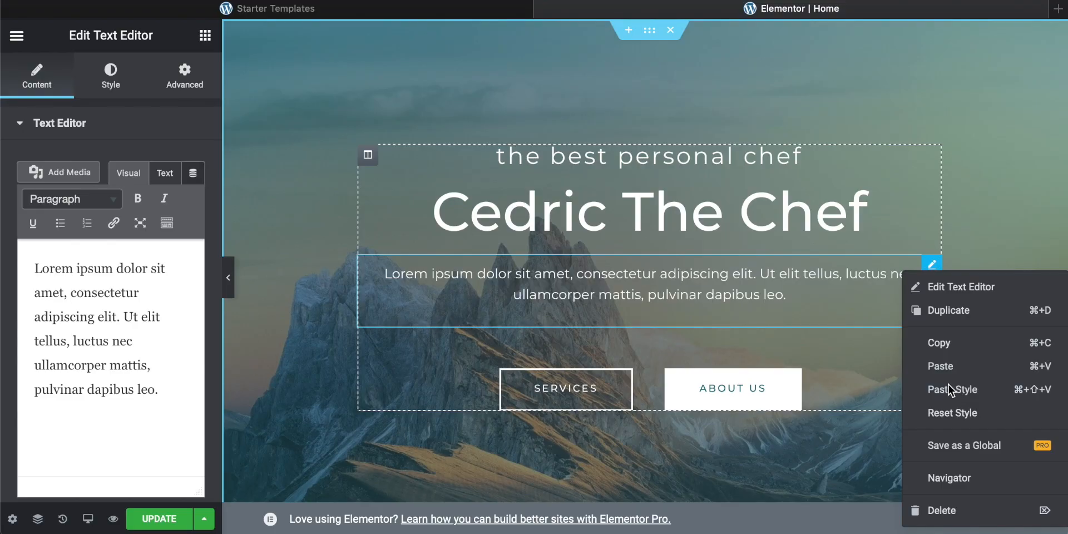
click(942, 510)
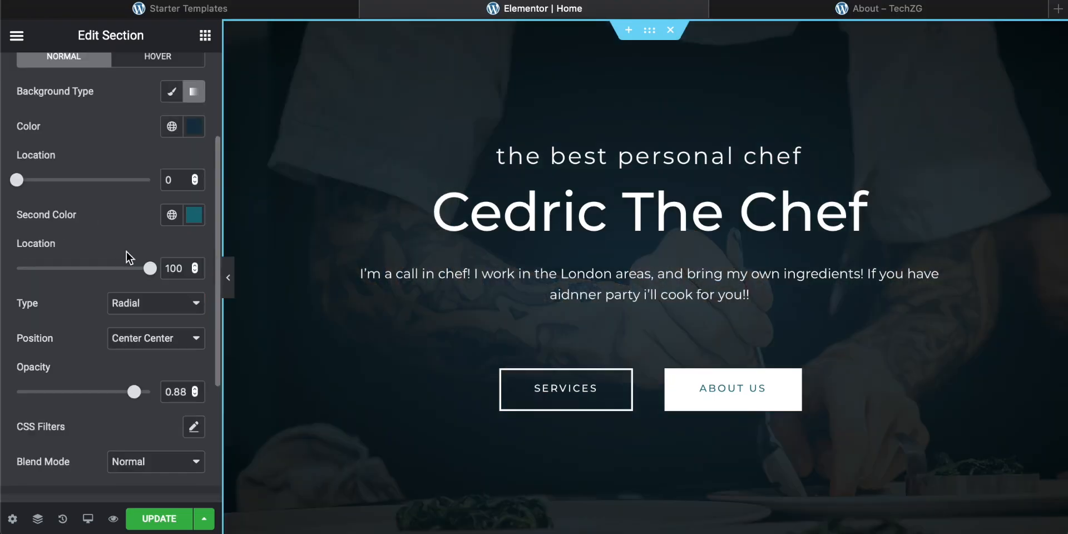
- Lower the opacity of the hero section's gradient background overlay
scroll(127, 255, down, 2)
click(135, 333)
drag(138, 339, 4, 347)
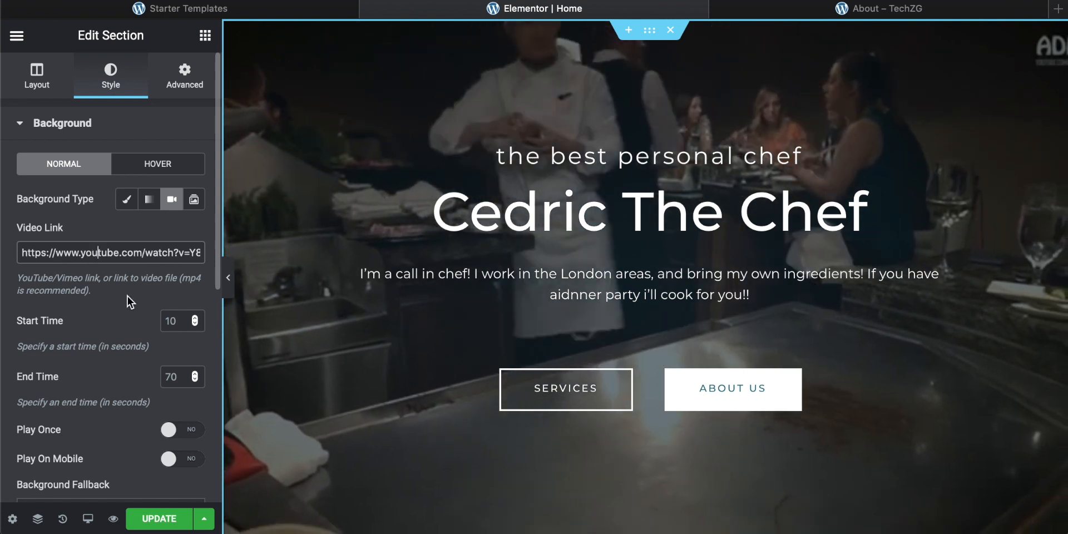
- Set the end time of the hero section's background video to 20 seconds
scroll(174, 281, down, 1)
click(182, 331)
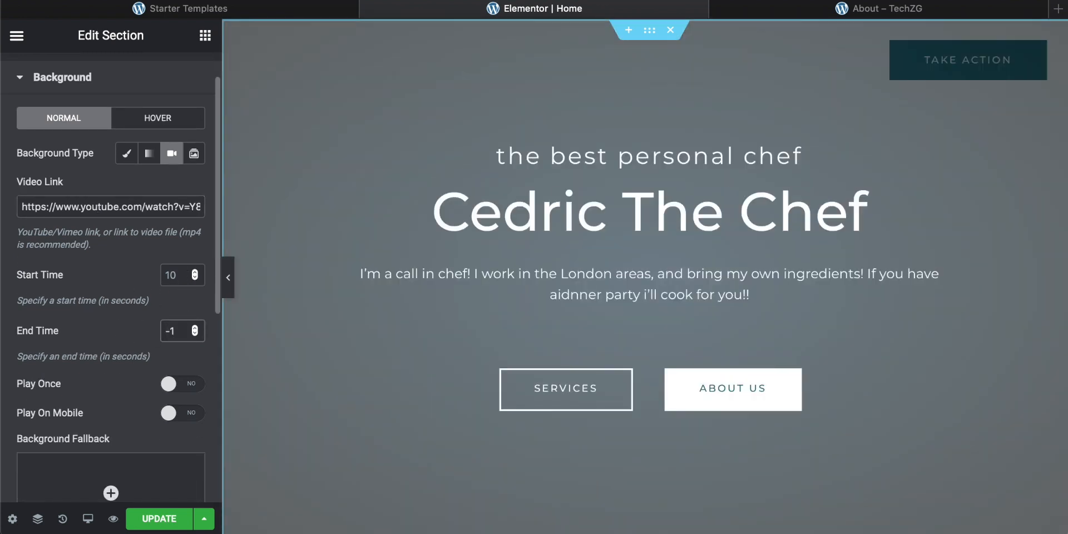
text(20)
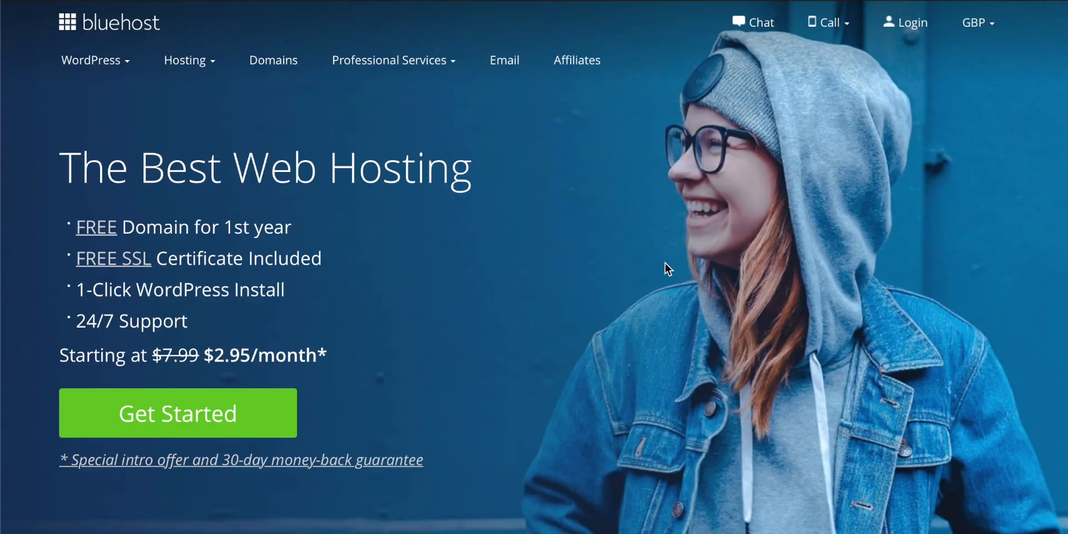
- Switch to the Bluehost homepage, review the features included with its web hosting, and proceed to the plan selection
double_click(173, 164)
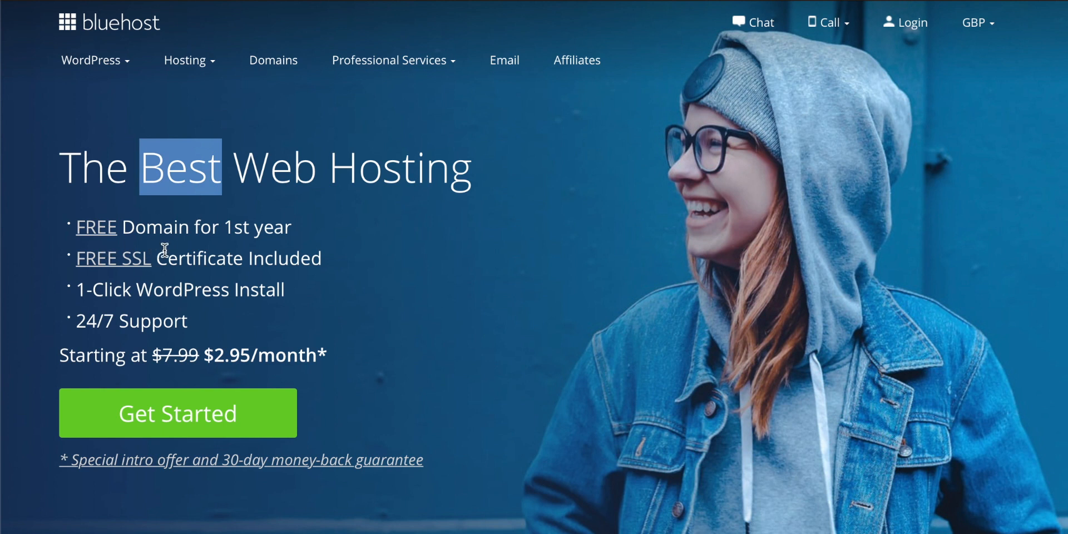
drag(289, 289, 90, 297)
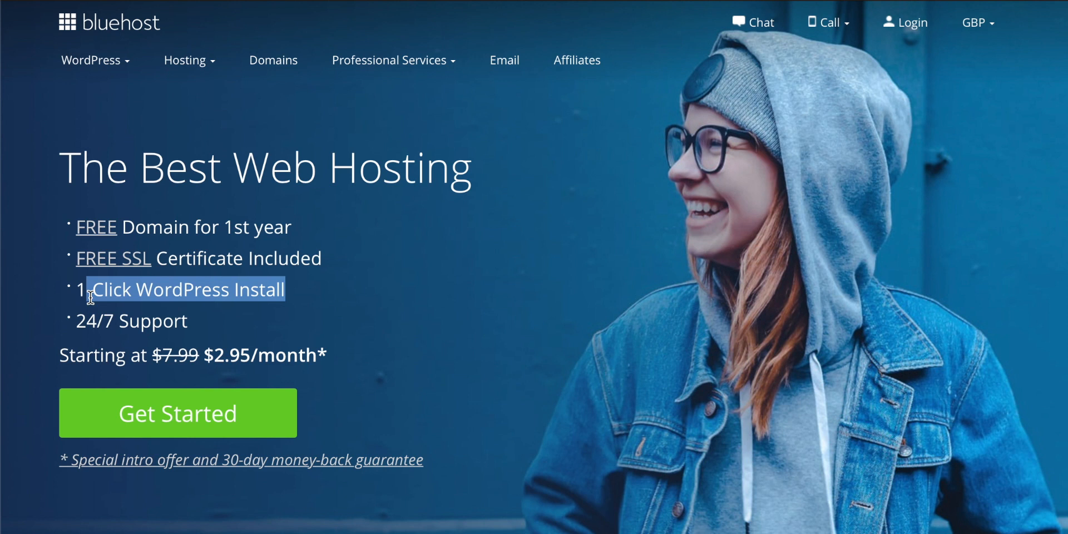
drag(176, 321, 76, 321)
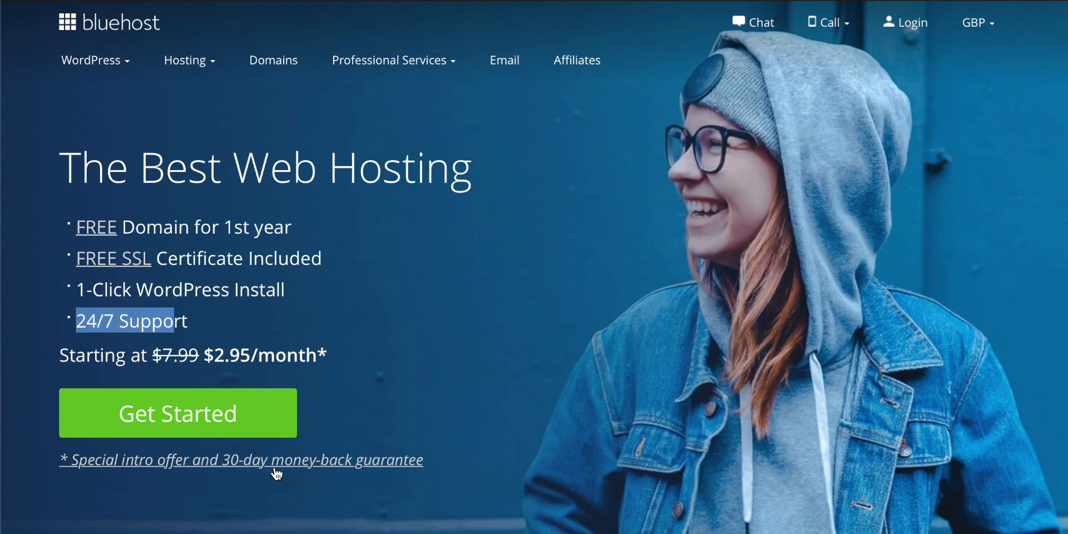
click(384, 408)
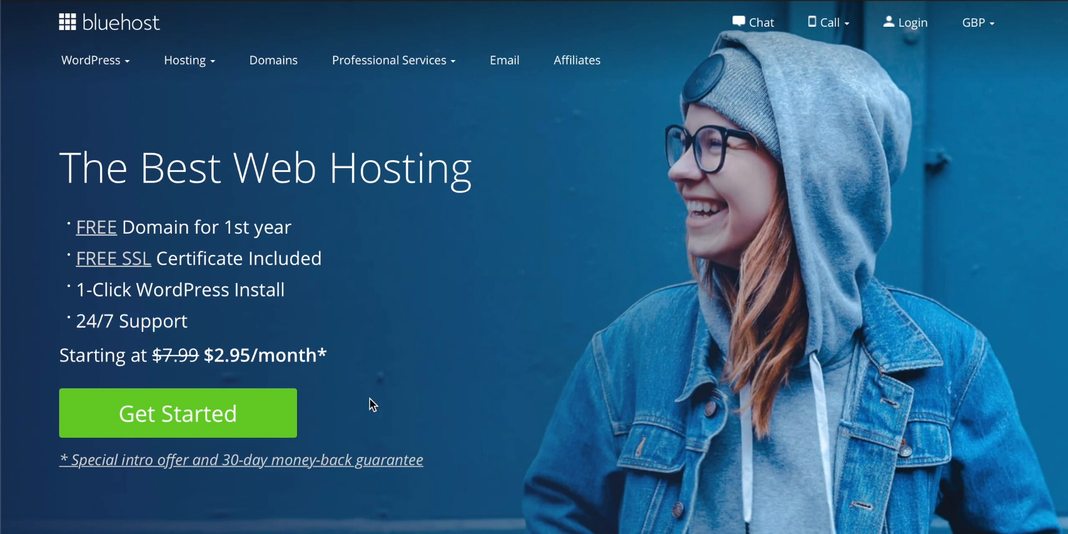
click(198, 412)
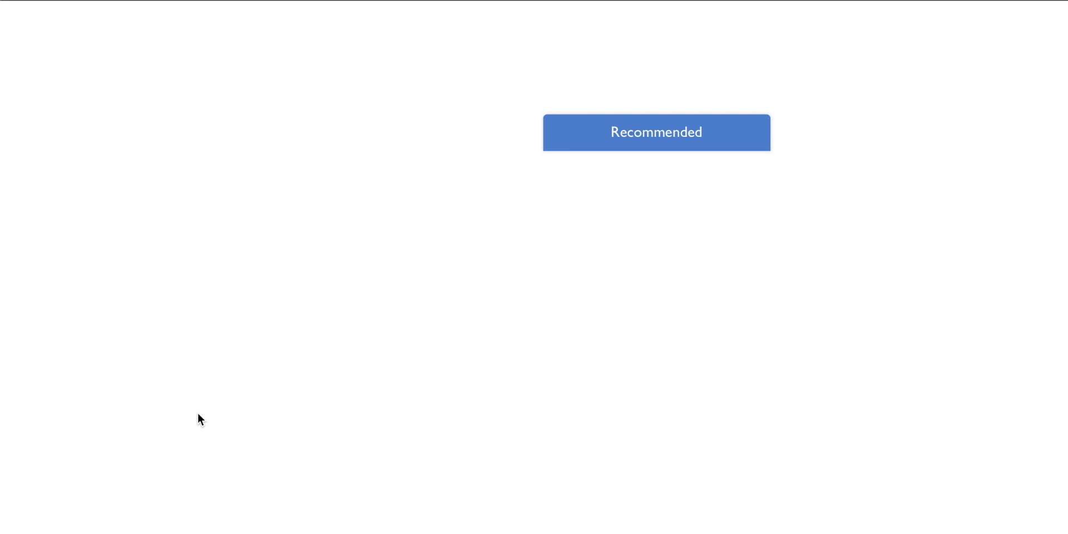
- Examine the Basic hosting plan's website, SSD storage and included domain allowances
scroll(276, 347, down, 2)
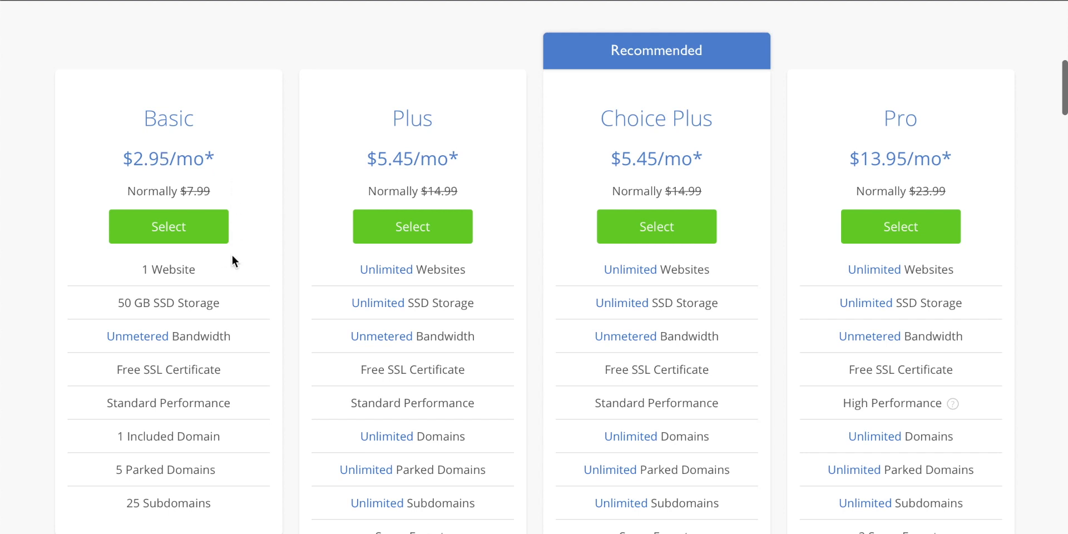
scroll(231, 255, down, 1)
drag(189, 210, 133, 209)
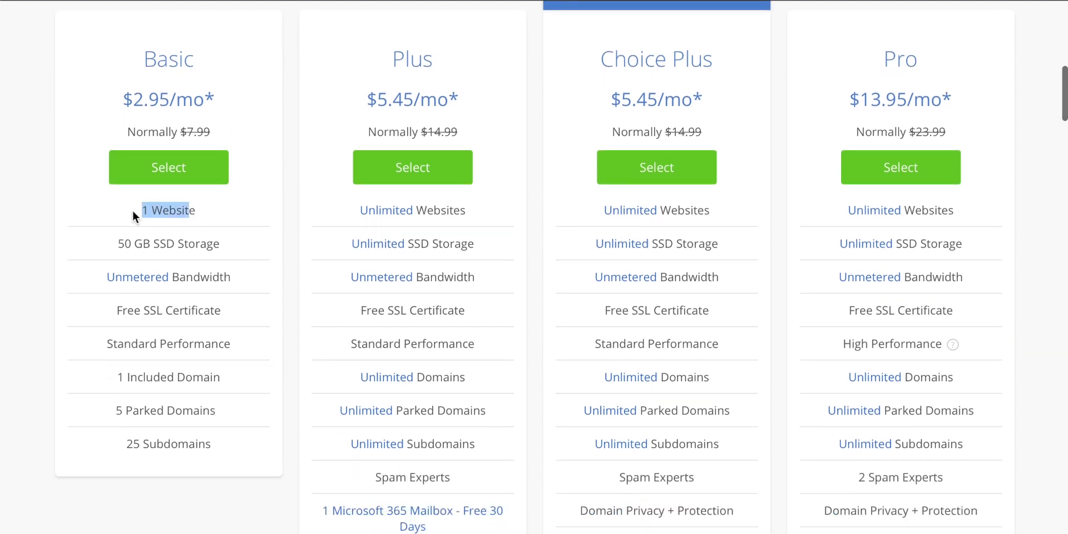
drag(118, 244, 196, 243)
scroll(239, 285, up, 1)
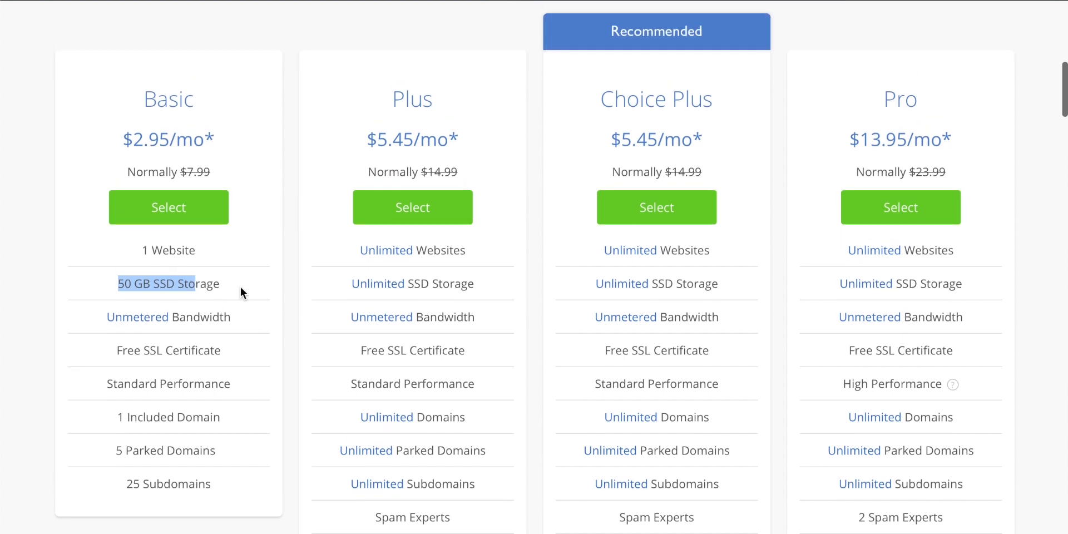
drag(203, 425, 137, 424)
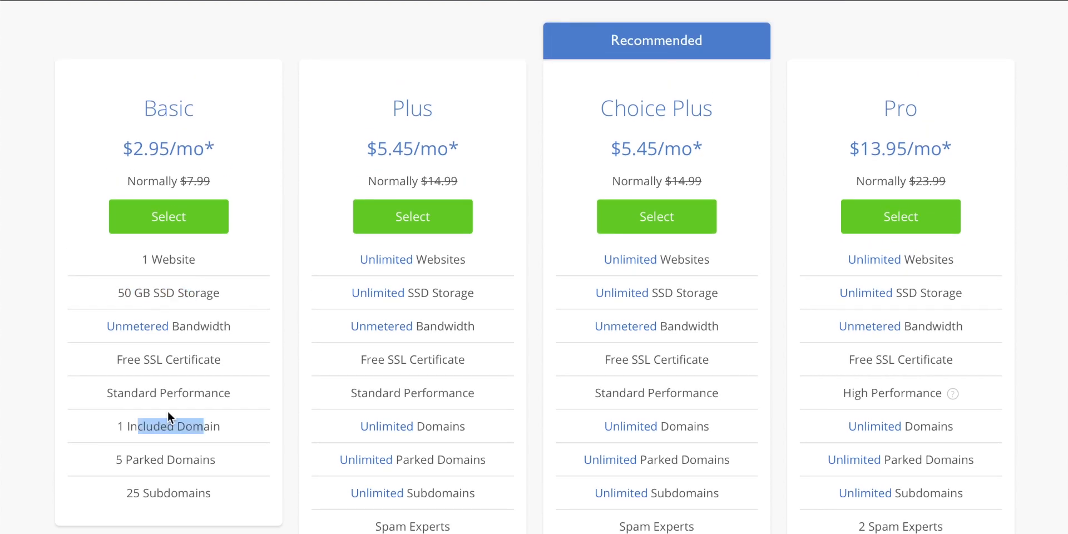
- Examine the Choice Plus plan's website allowance, storage and domain privacy, and compare it with the Plus plan
drag(703, 264, 604, 259)
click(705, 294)
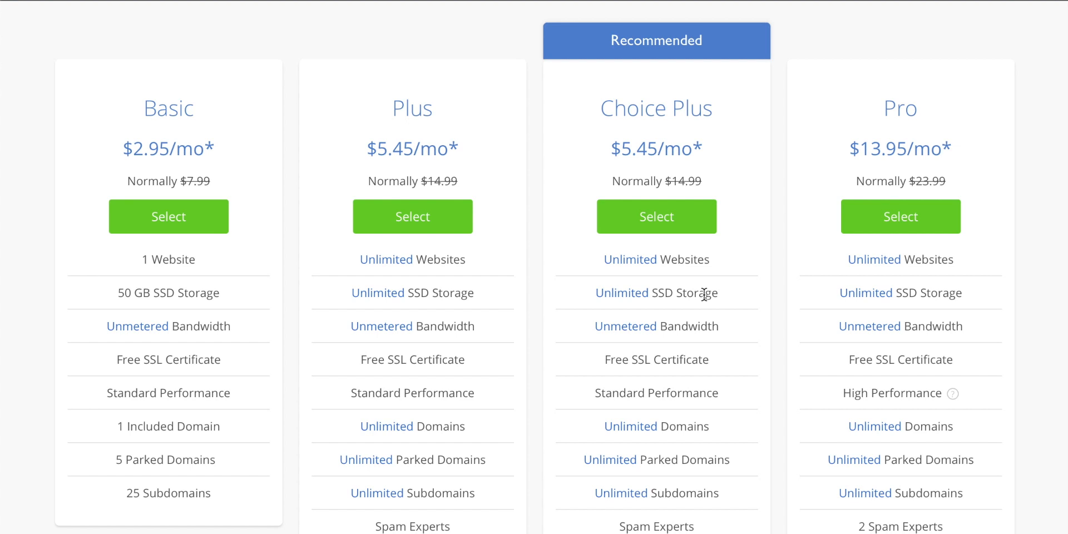
scroll(705, 294, down, 3)
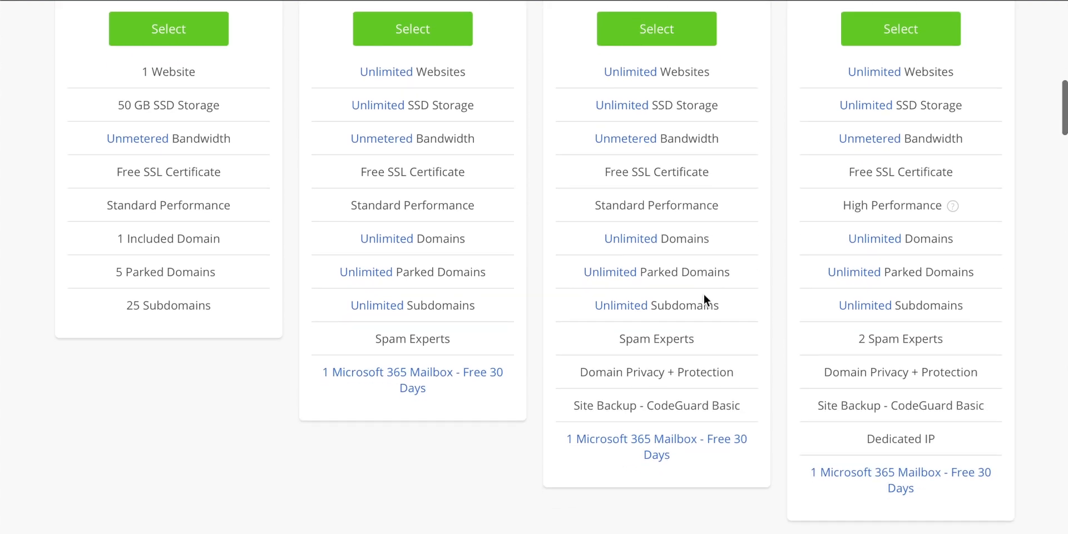
mouse_move(733, 372)
mouse_down()
mouse_move(573, 372)
mouse_move(720, 373)
mouse_up()
scroll(674, 403, up, 3)
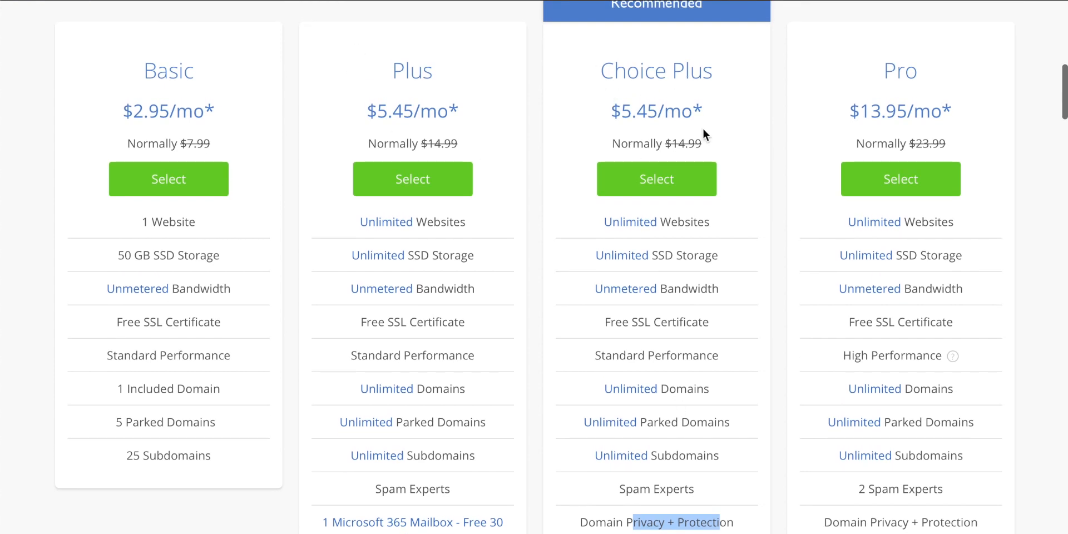
drag(418, 67, 434, 68)
drag(627, 69, 758, 97)
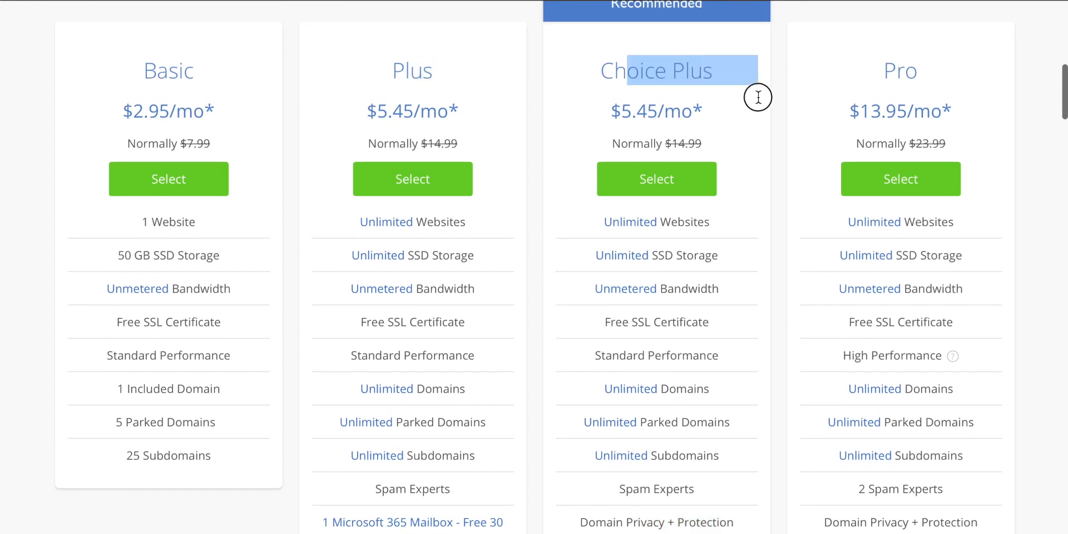
click(696, 324)
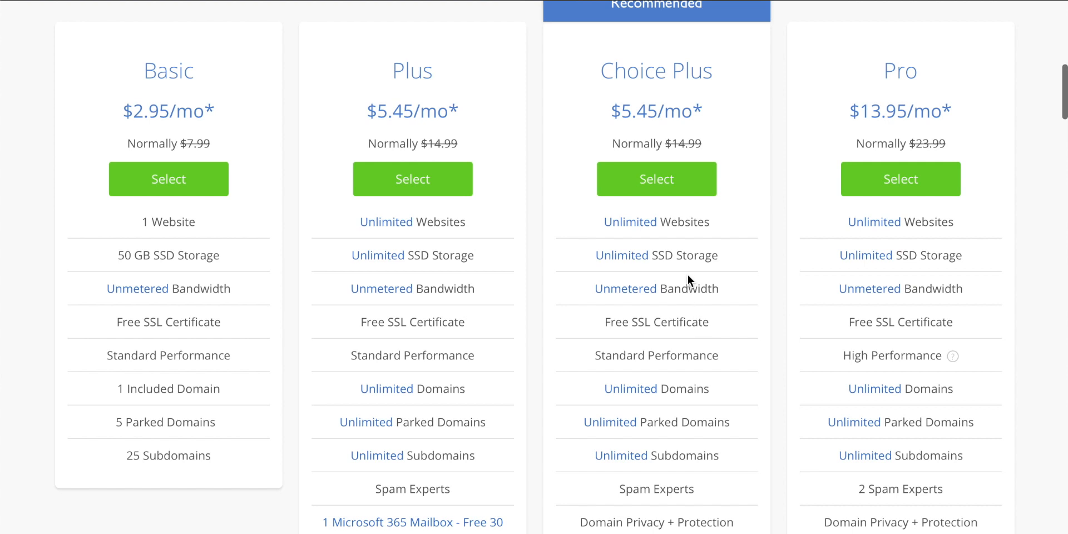
- Choose the Choice Plus hosting plan and request techzg.co as its new domain
scroll(689, 277, up, 1)
click(658, 208)
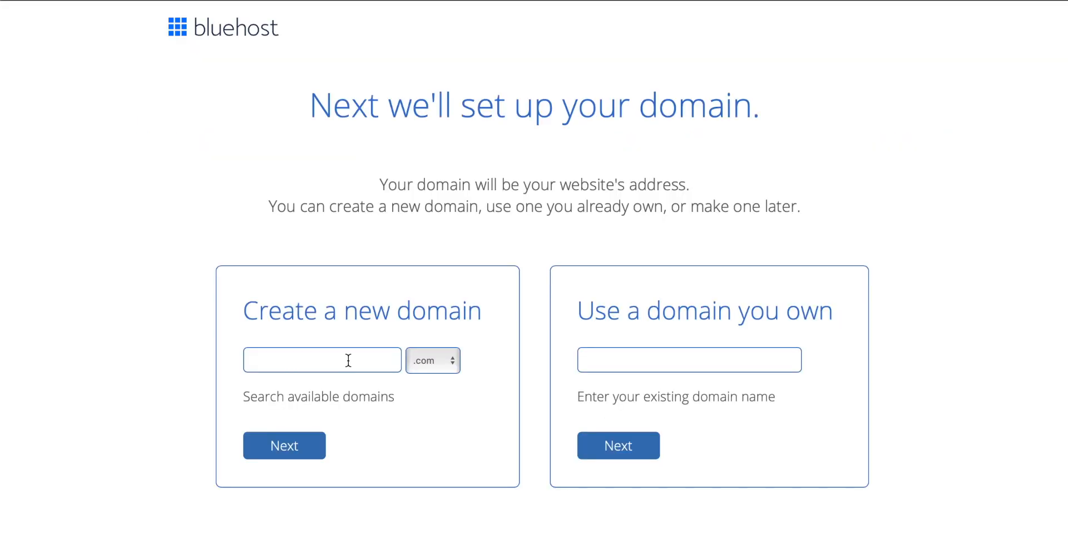
text(techzg)
click(305, 450)
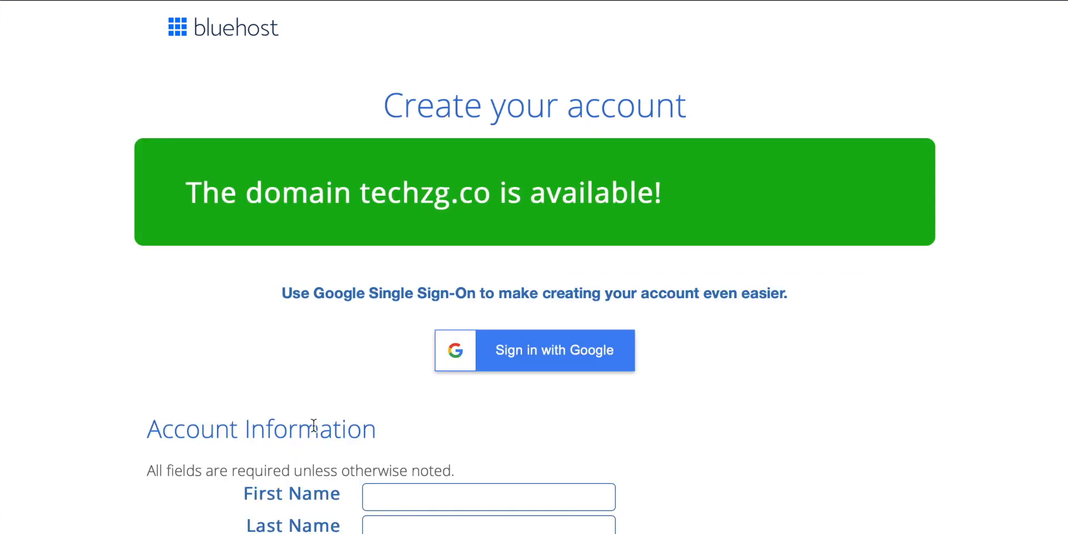
- Set the account plan in the package information to Choice Plus 12 Month Price - £5.56/mo
scroll(318, 416, down, 3)
scroll(317, 417, down, 5)
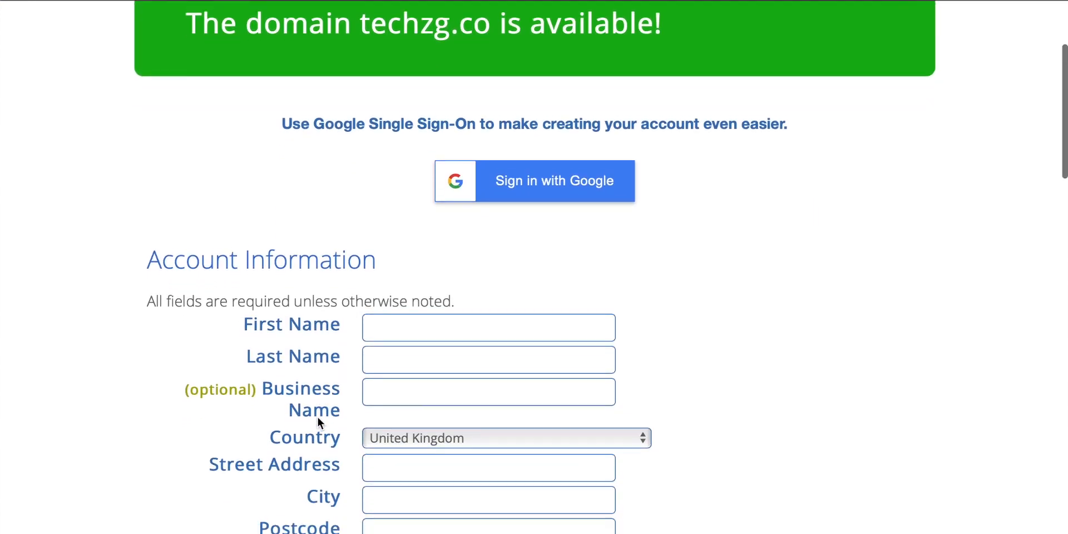
scroll(320, 425, down, 3)
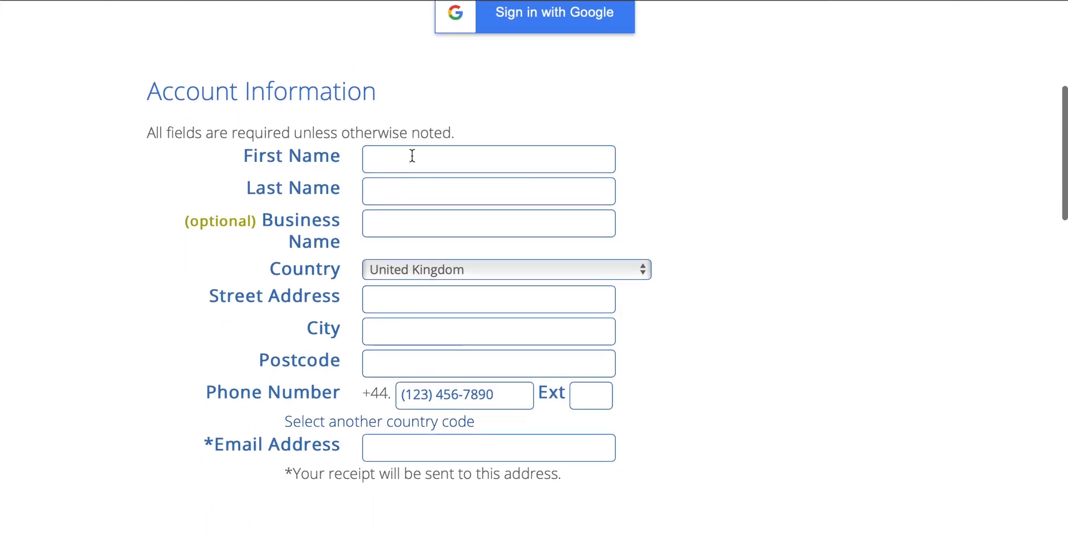
scroll(698, 273, down, 6)
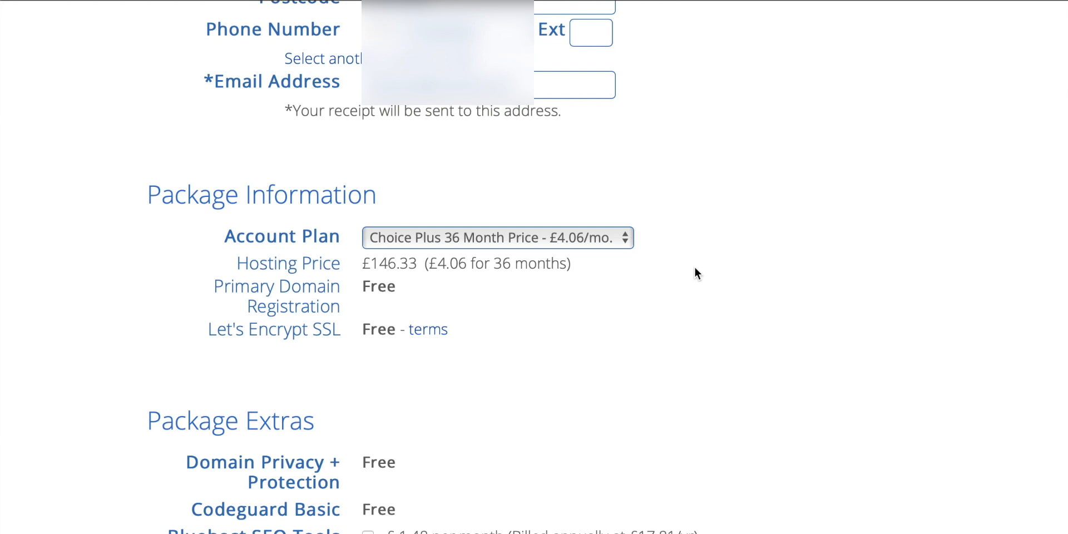
click(584, 239)
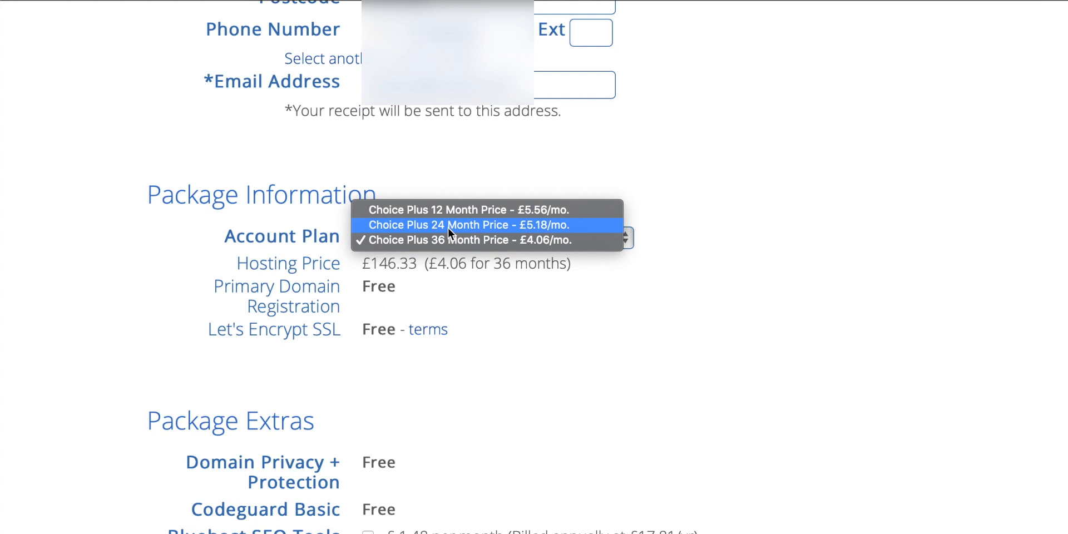
click(450, 211)
- Remove the SiteLock Security - Essential option from the package extras
scroll(692, 297, down, 6)
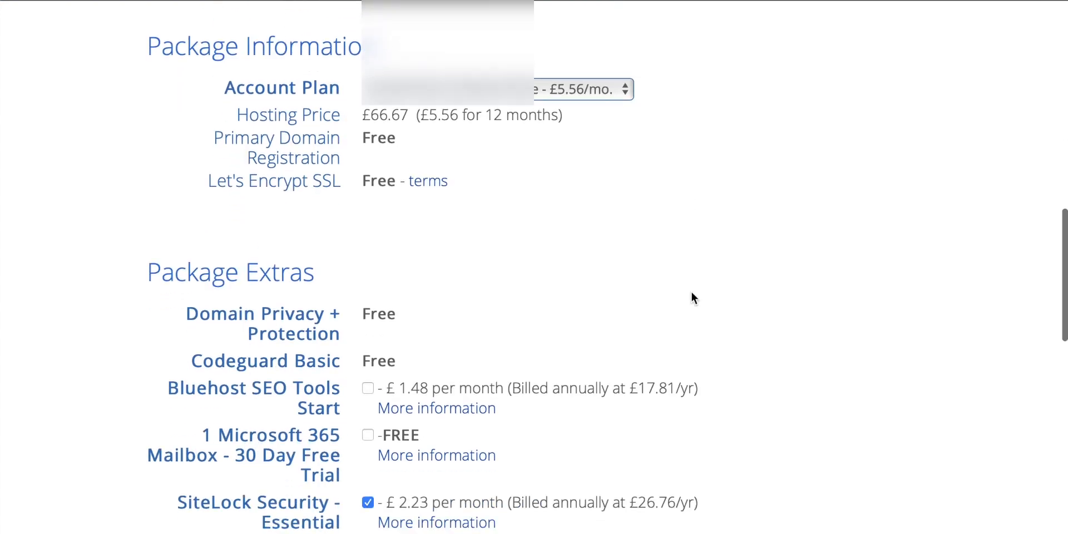
scroll(692, 297, up, 1)
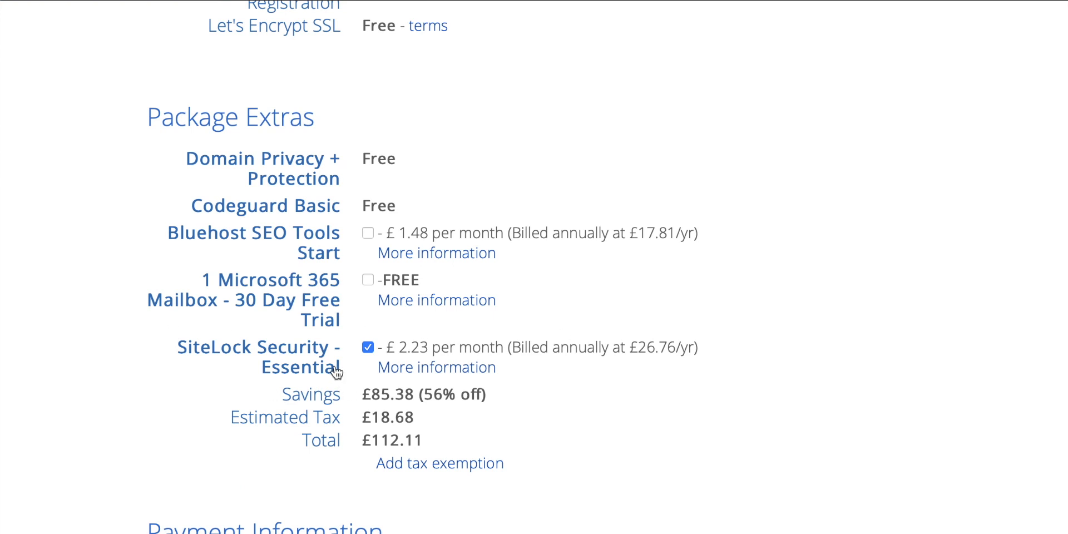
click(367, 348)
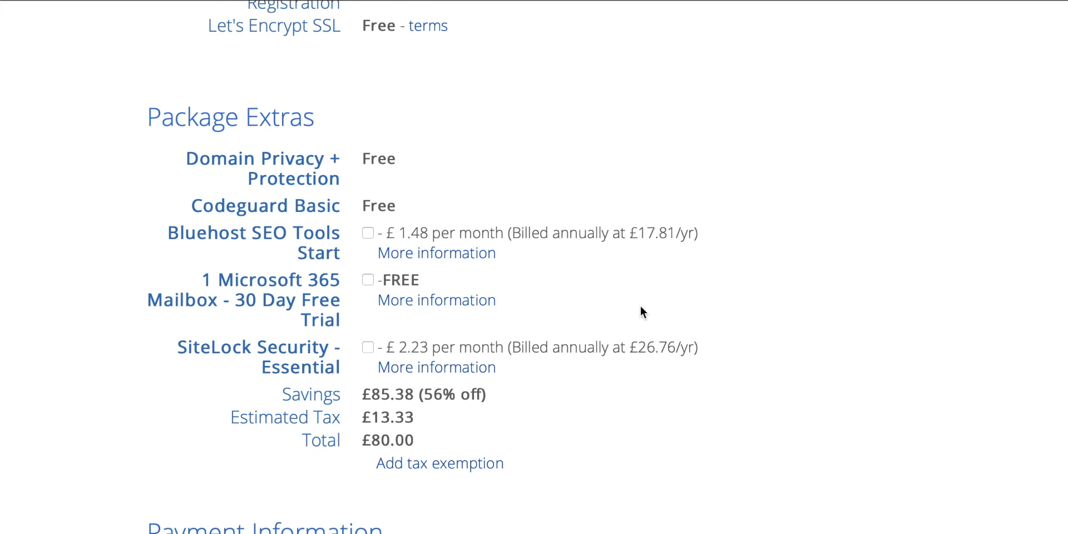
- Review the payment information and terms sections, and submit the hosting order
scroll(640, 306, down, 7)
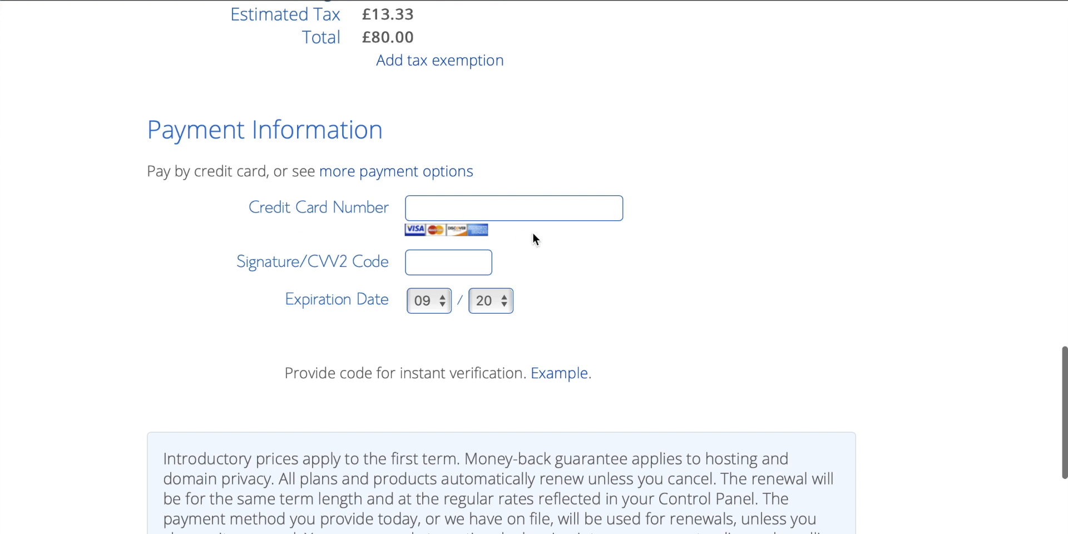
scroll(648, 257, down, 6)
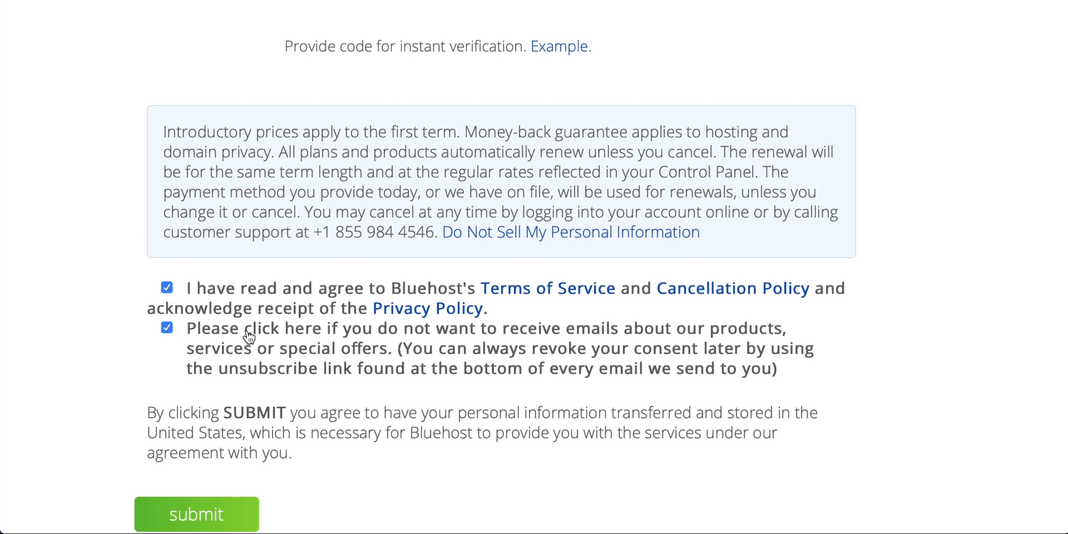
scroll(368, 330, down, 1)
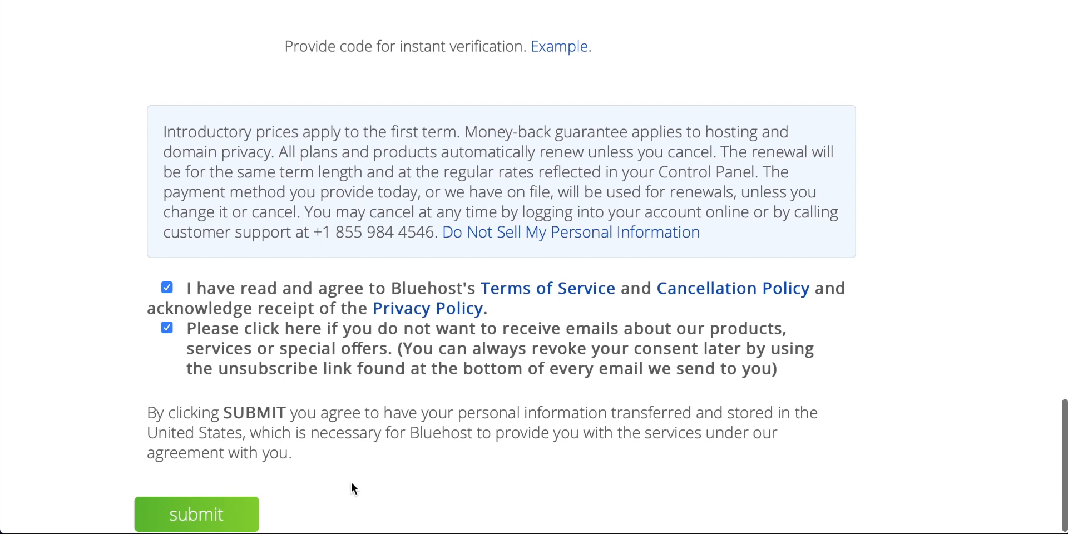
click(218, 519)
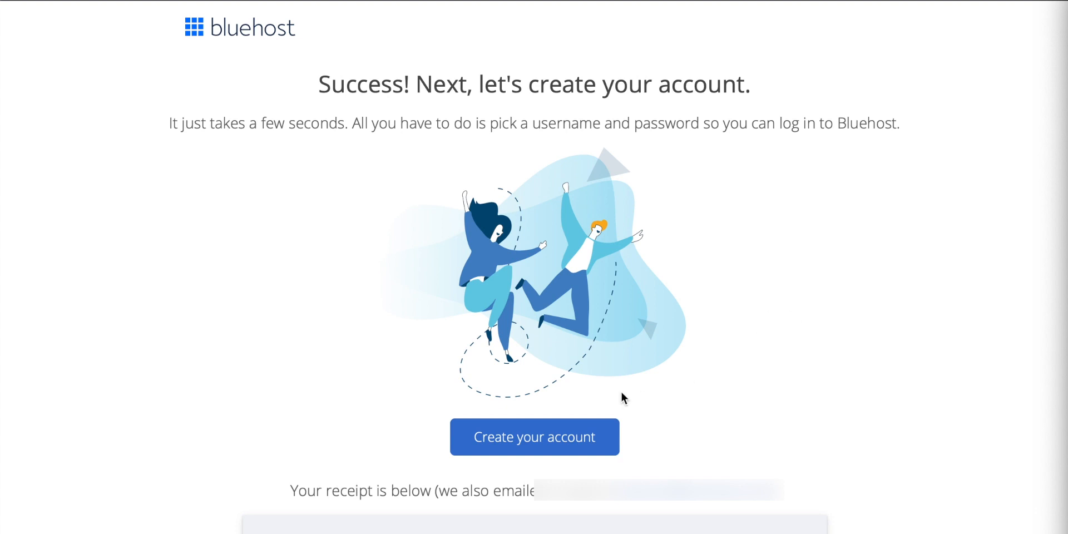
- Start creating the account for techzg.co and agree to Bluehost's Privacy Policy and Terms of Service
click(533, 442)
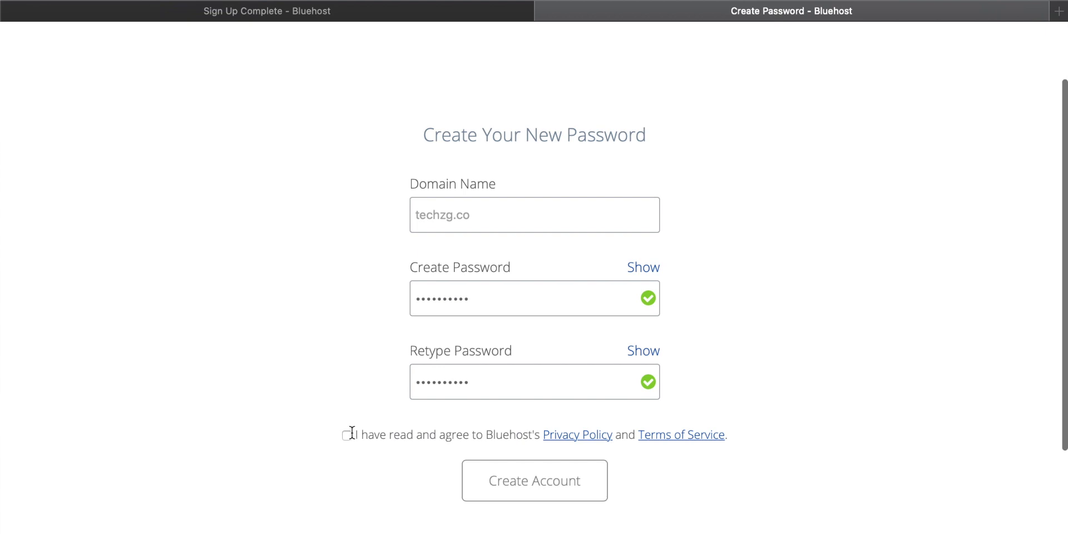
click(347, 436)
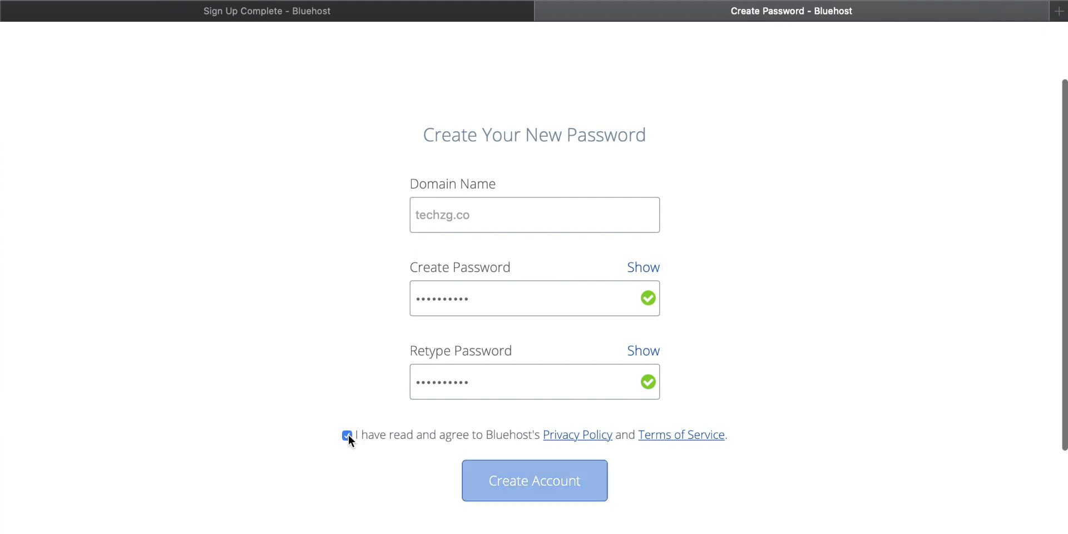
- Finish creating the account, decline saving the password in the browser, and log in to hosting for techzg.co with the account password
click(528, 482)
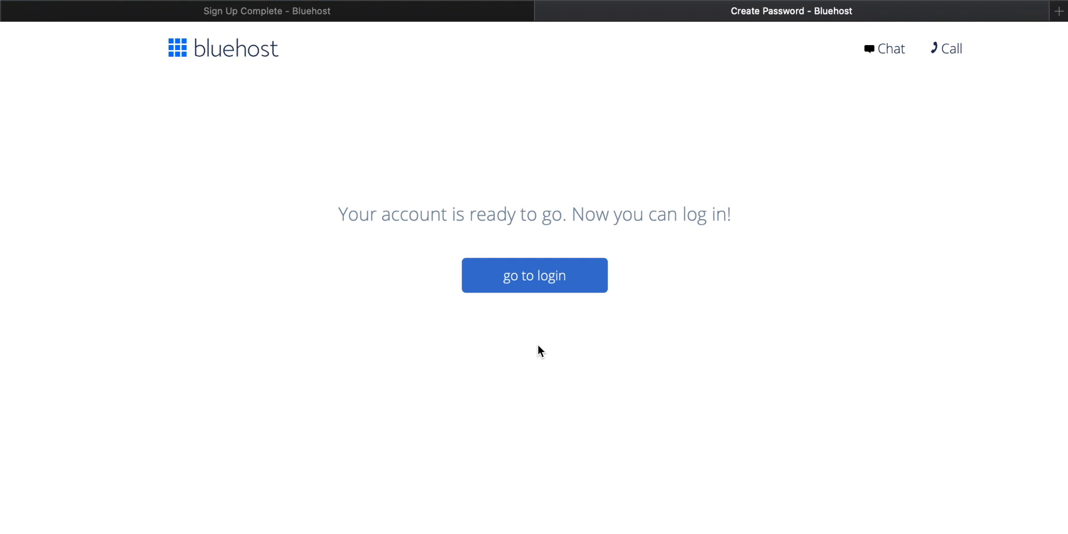
click(542, 278)
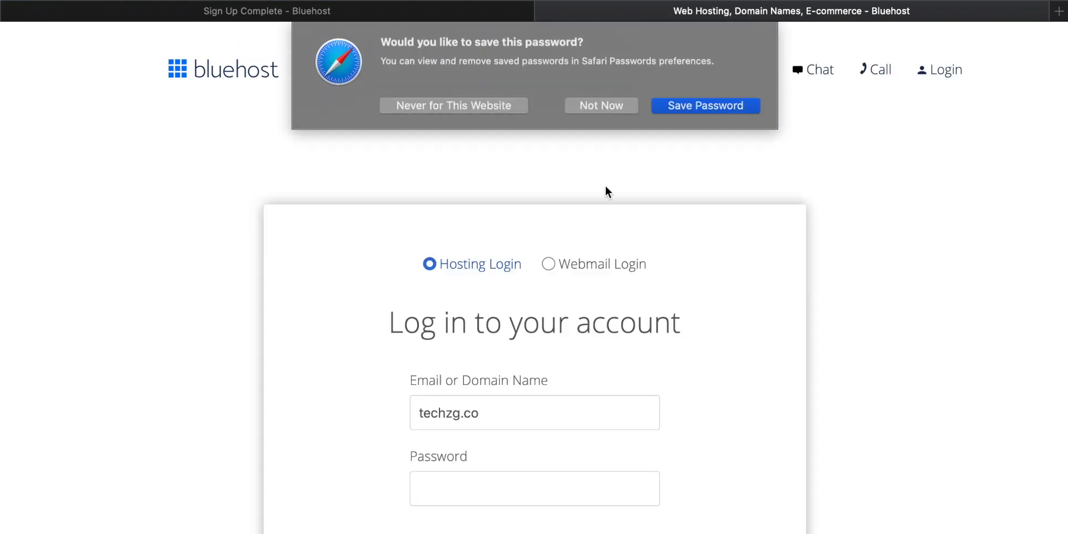
click(612, 106)
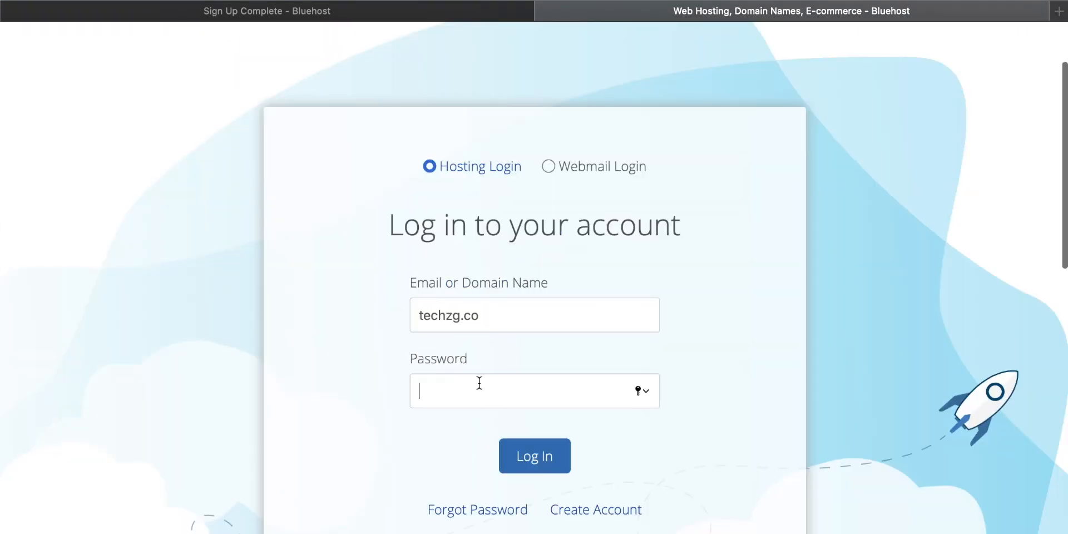
scroll(479, 383, down, 1)
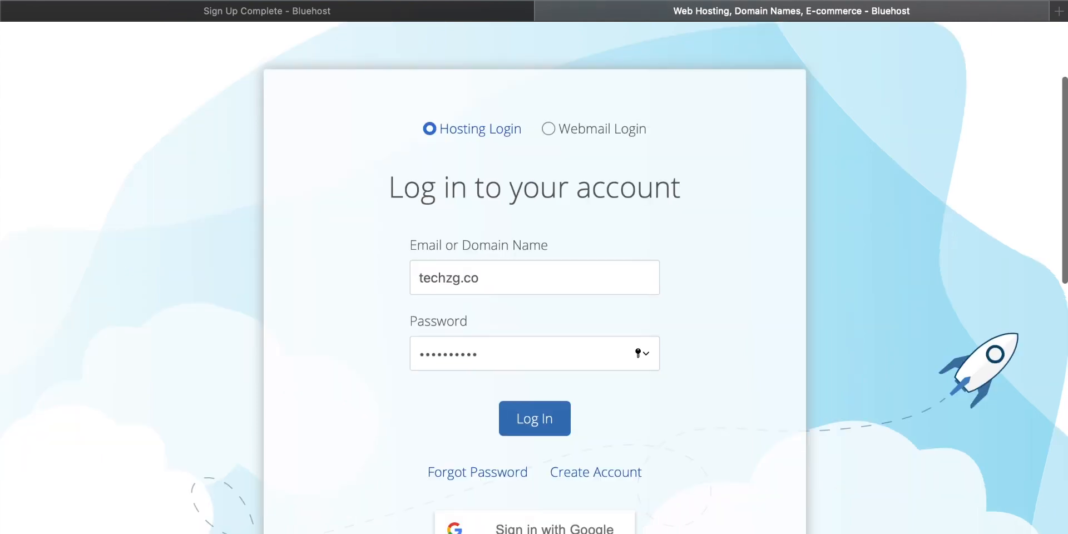
click(537, 419)
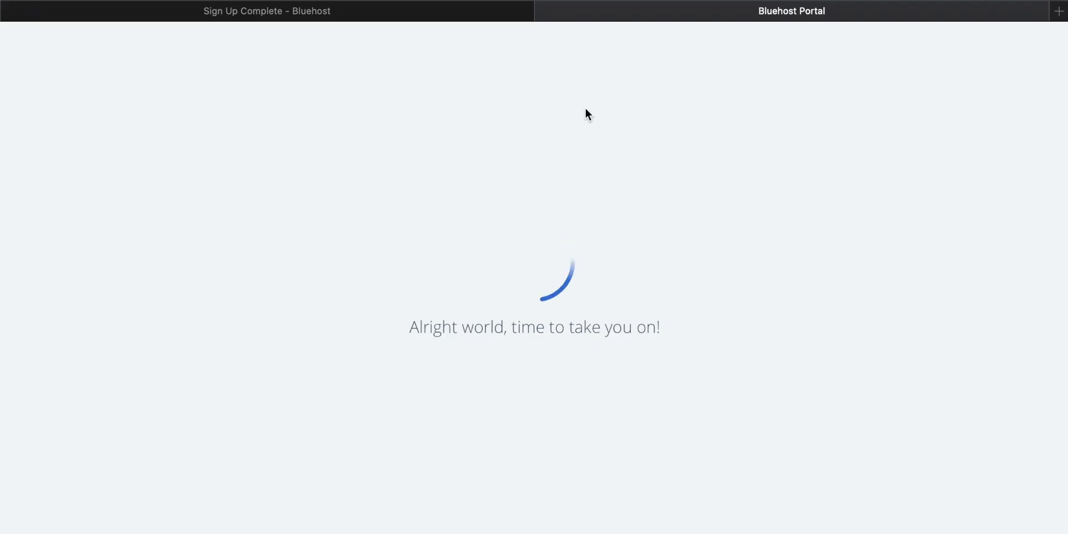
- Set the kind of site being created to Blog in the website setup questions
scroll(585, 111, down, 2)
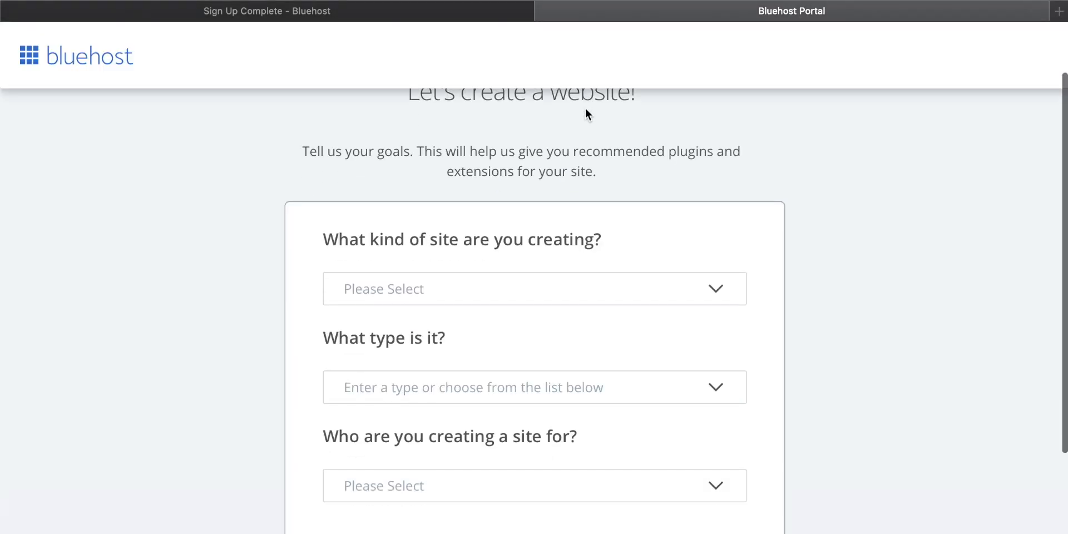
click(488, 282)
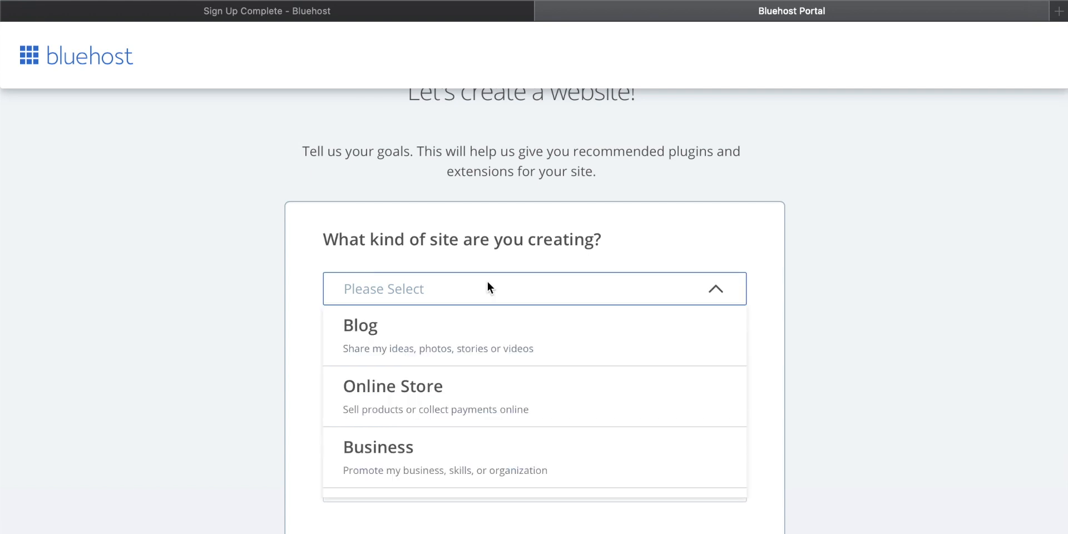
scroll(460, 373, down, 2)
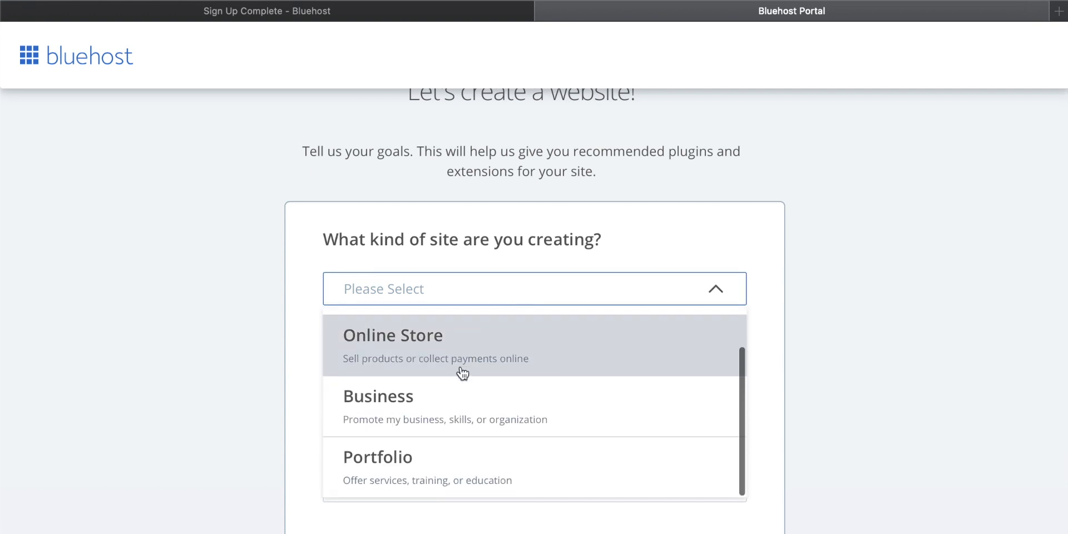
scroll(462, 372, up, 2)
click(383, 331)
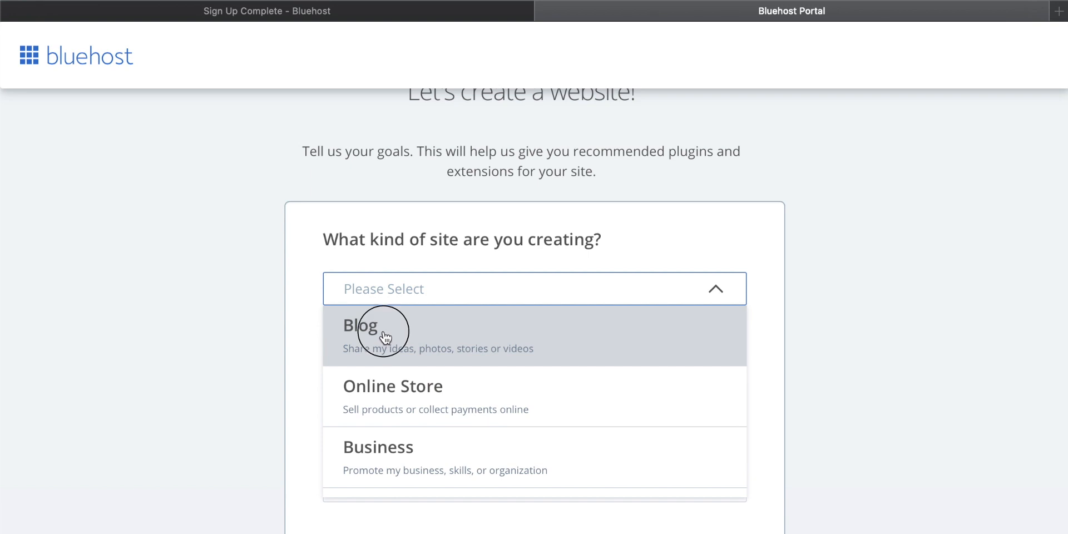
scroll(799, 323, down, 2)
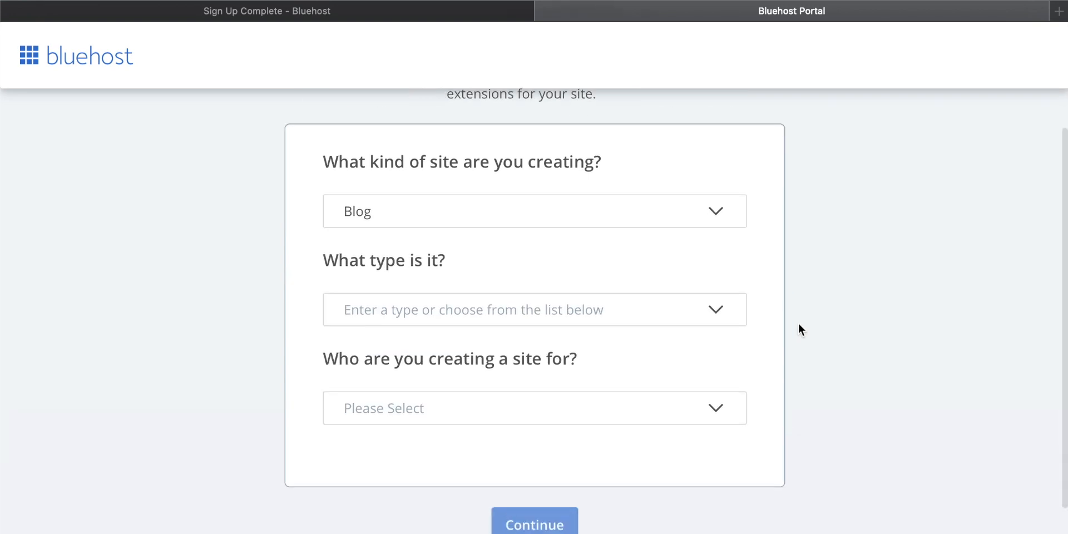
- Set the site type to Personal and who it is created for to Myself, and continue the setup
click(449, 306)
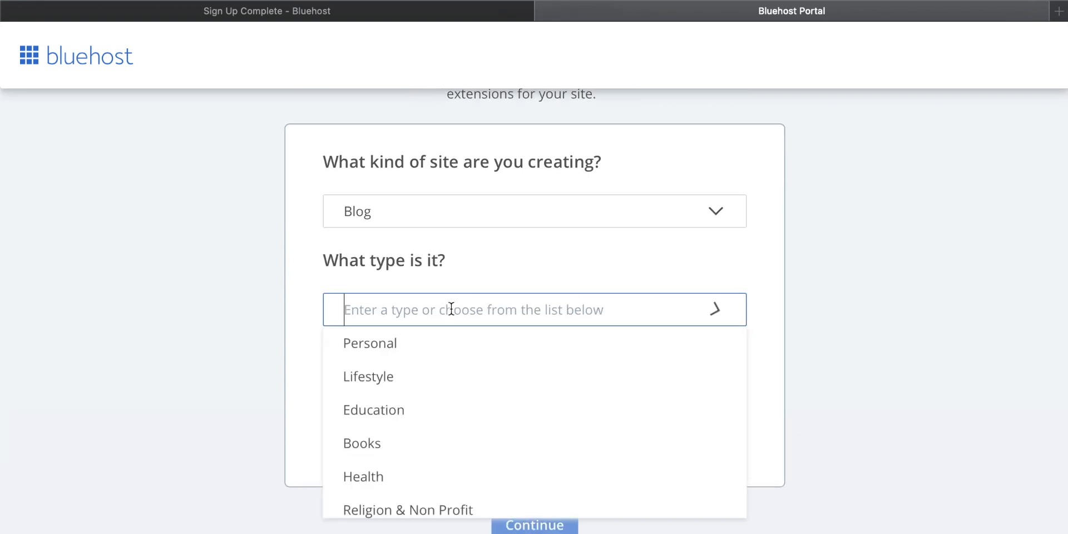
click(404, 345)
scroll(535, 357, down, 1)
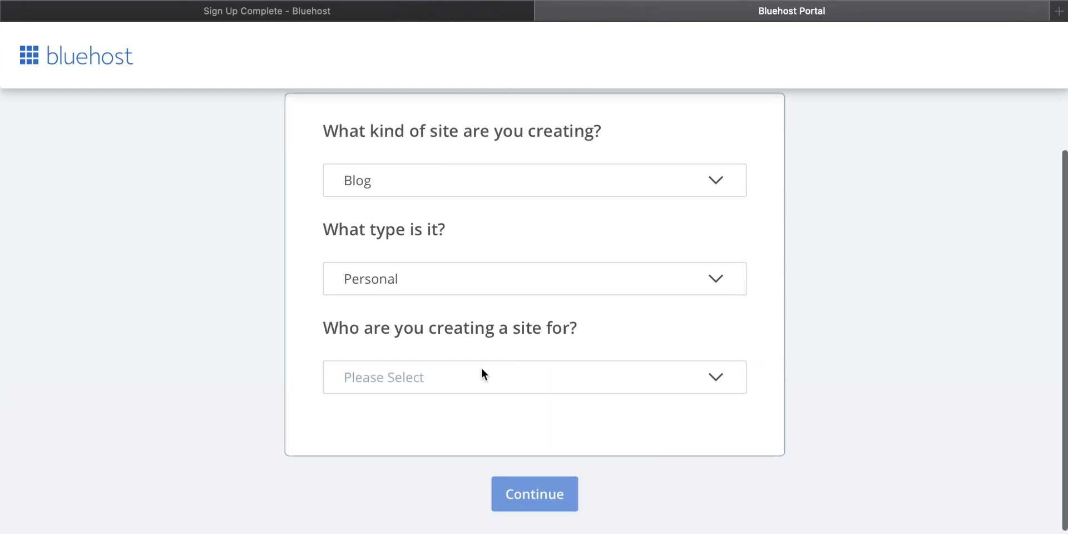
click(481, 373)
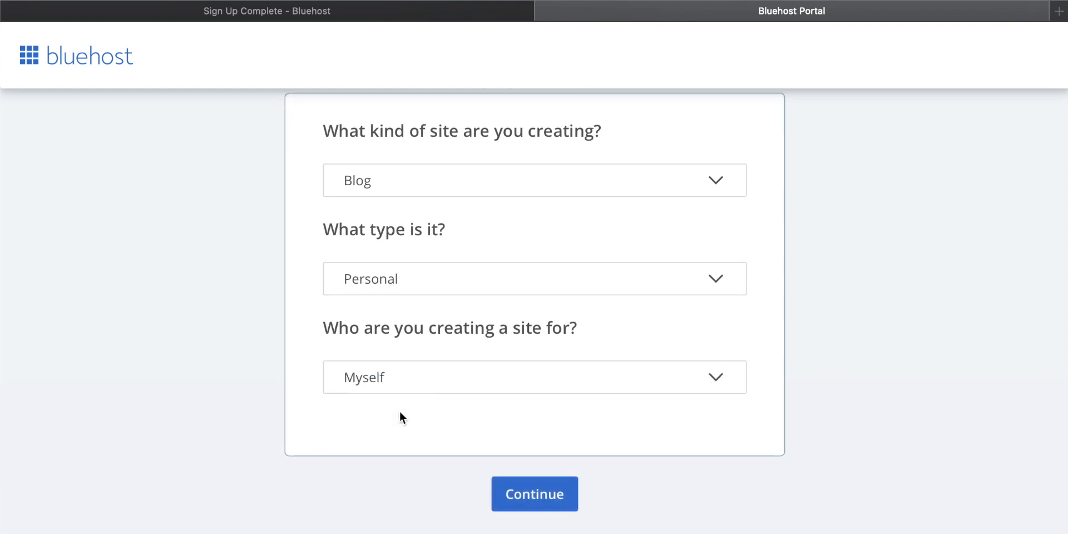
click(543, 497)
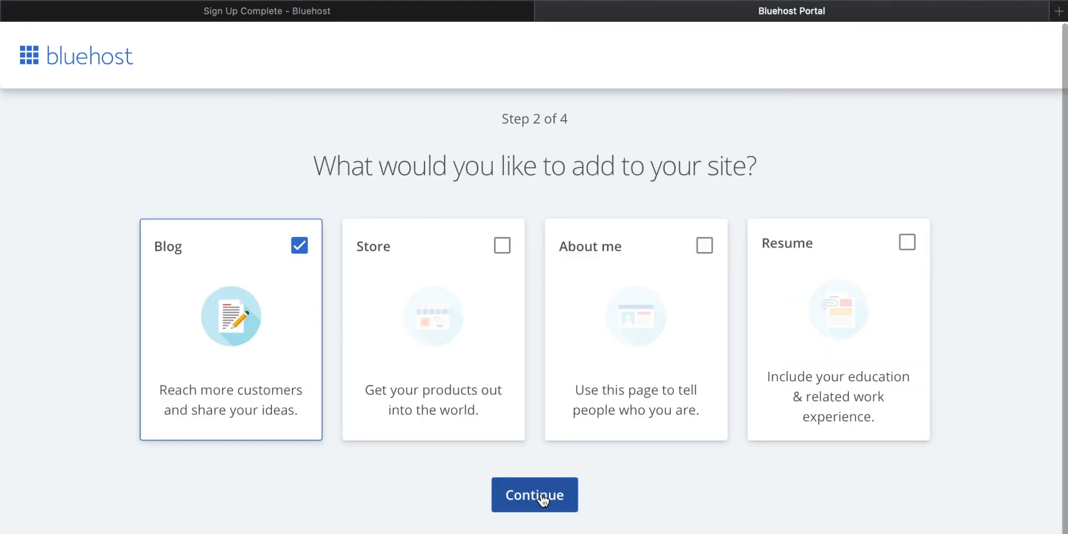
- Skip adding extra features to the site and enter TechZG as the site name
scroll(419, 346, down, 1)
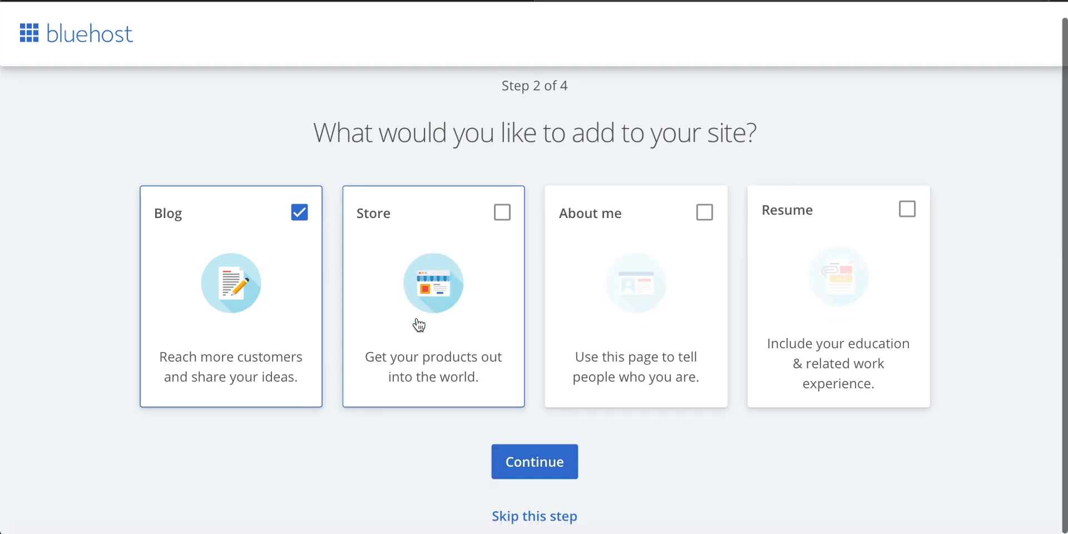
click(545, 517)
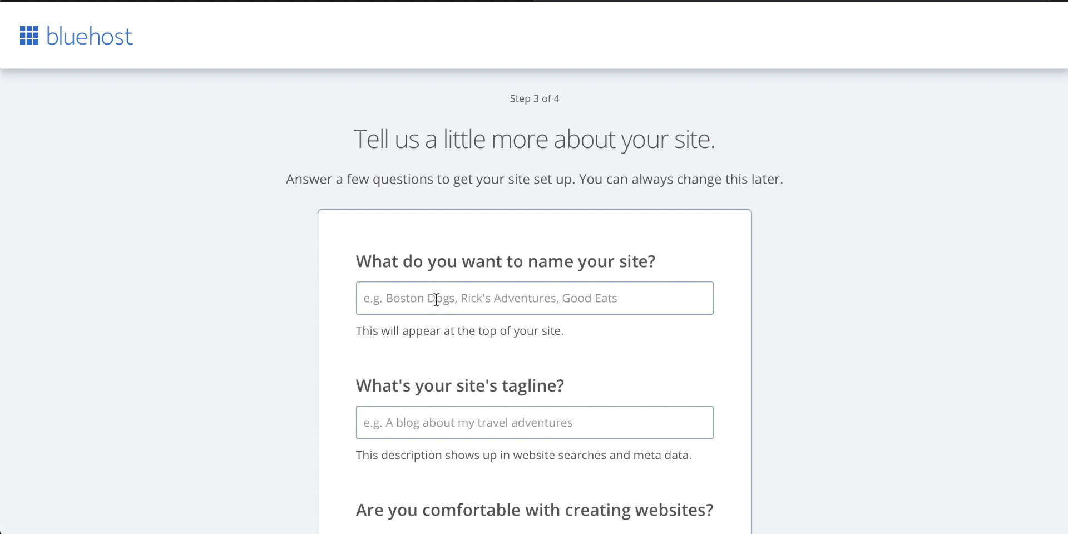
text(TechZG)
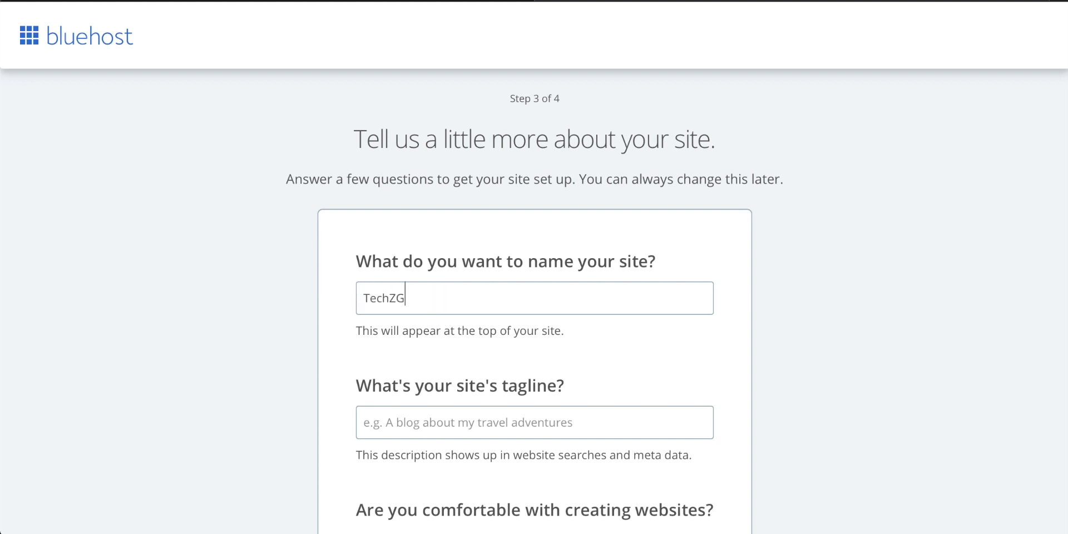
- Leave the tagline empty, rate website-creation comfort at the third of four levels, and continue to theme selection
scroll(551, 306, down, 3)
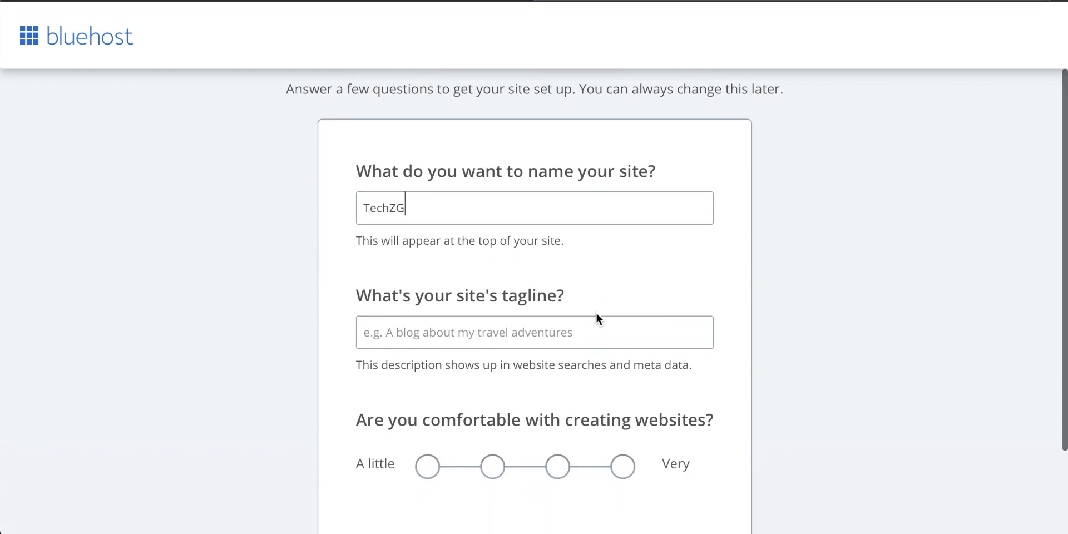
scroll(597, 317, down, 1)
drag(566, 262, 355, 257)
click(496, 296)
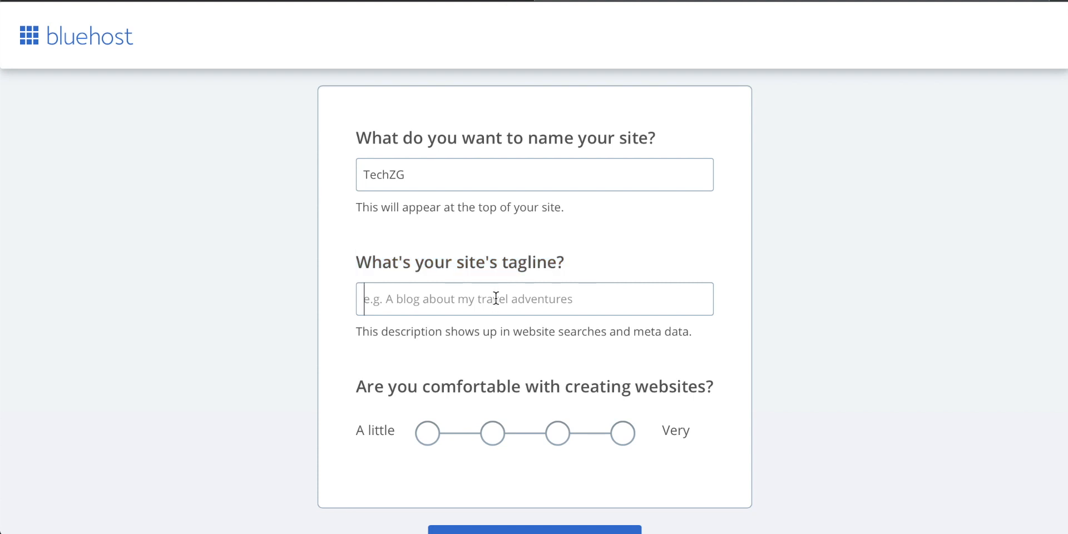
scroll(496, 296, down, 2)
click(563, 354)
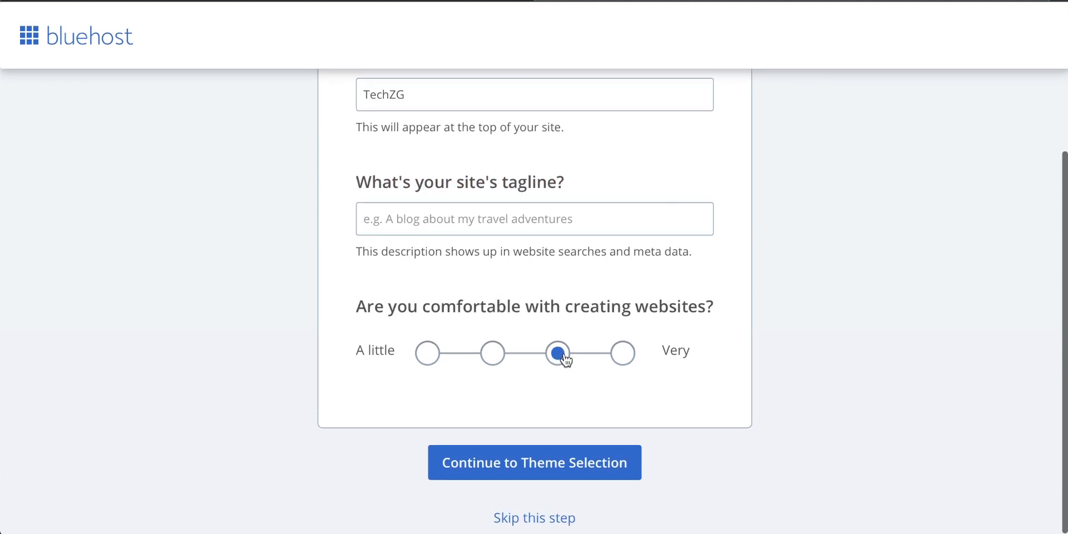
click(551, 465)
- Browse the first page of offered themes and use the Hestia theme for the site
scroll(543, 239, down, 5)
scroll(543, 235, down, 2)
mouse_move(677, 381)
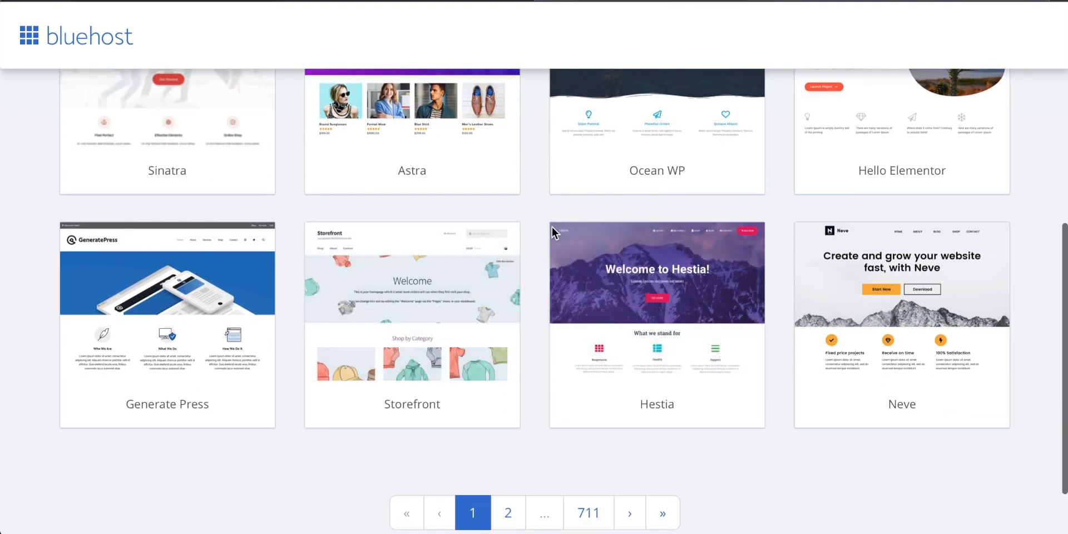
mouse_move(652, 363)
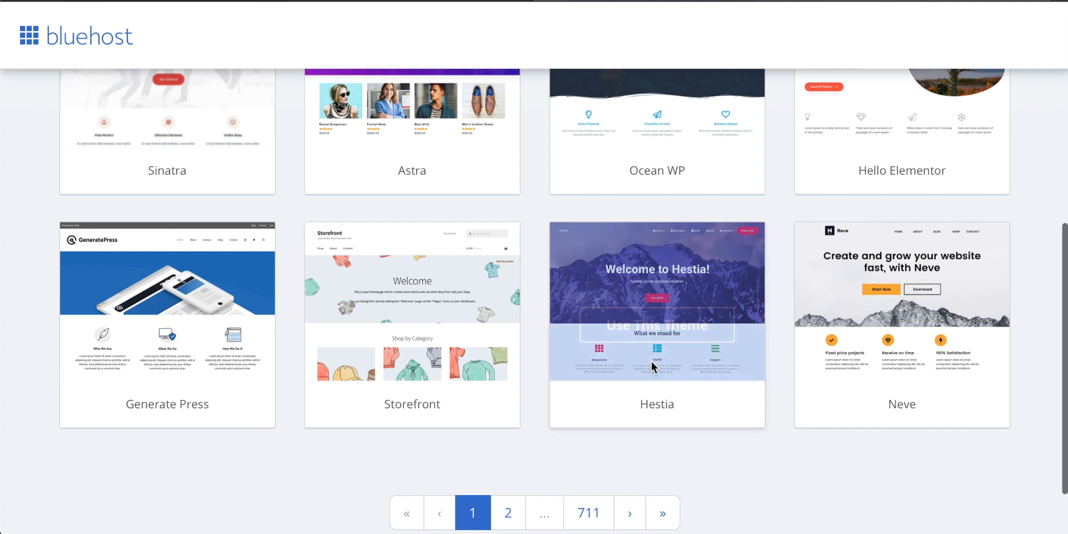
scroll(543, 350, down, 1)
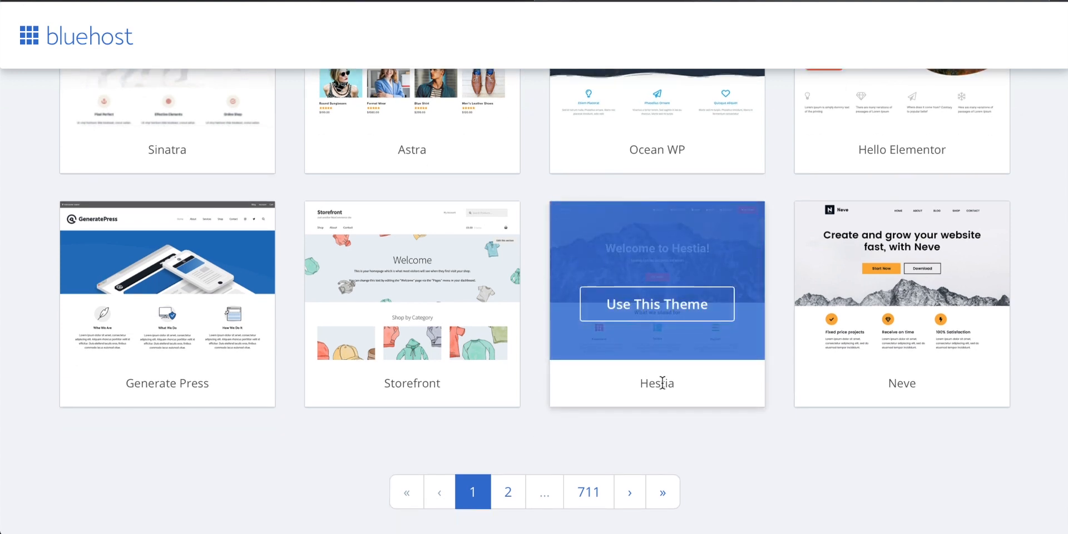
click(661, 313)
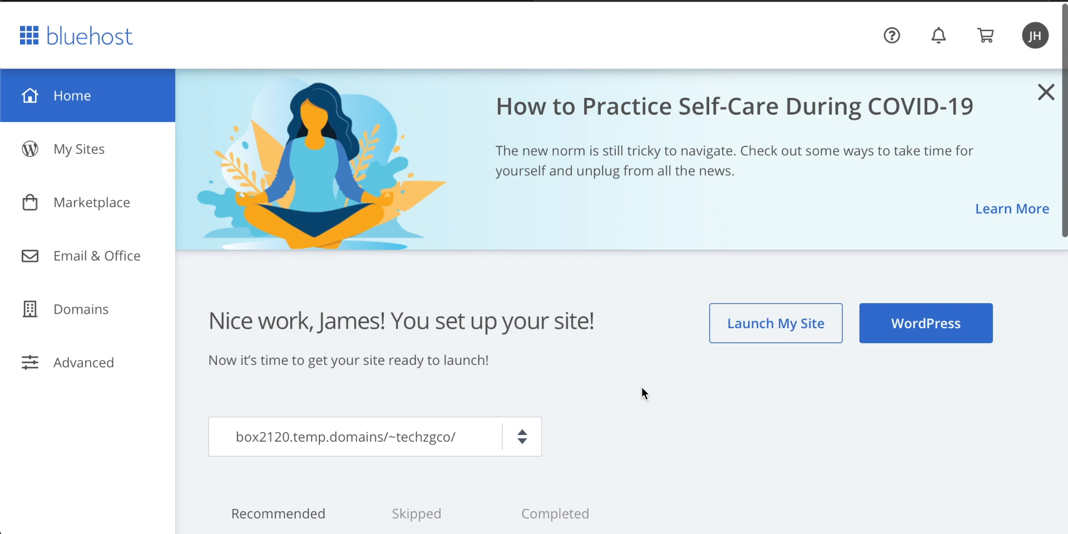
- Log in to WordPress for the techzg.co site from My Sites and open its list of installed plugins
click(69, 148)
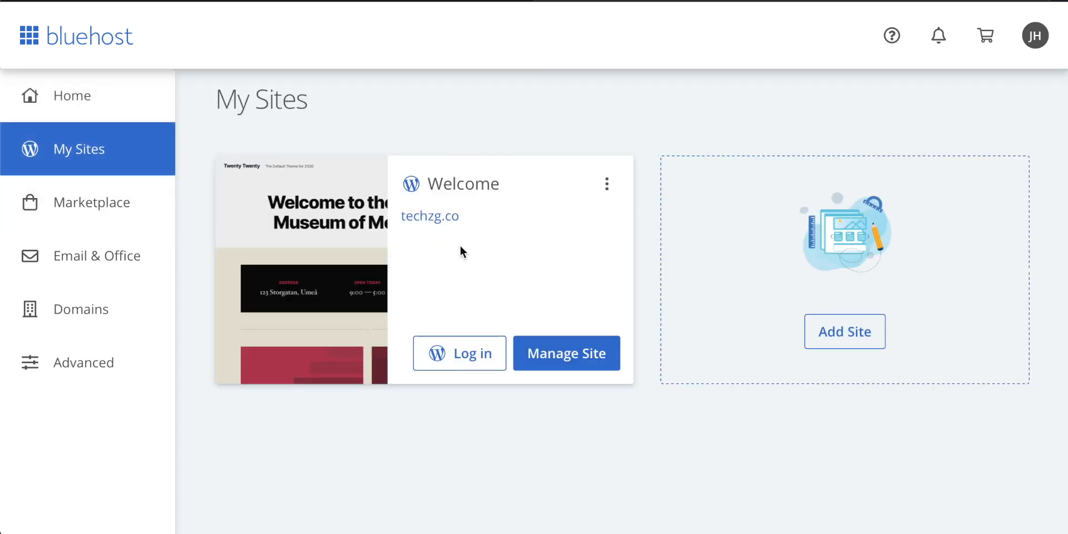
click(463, 359)
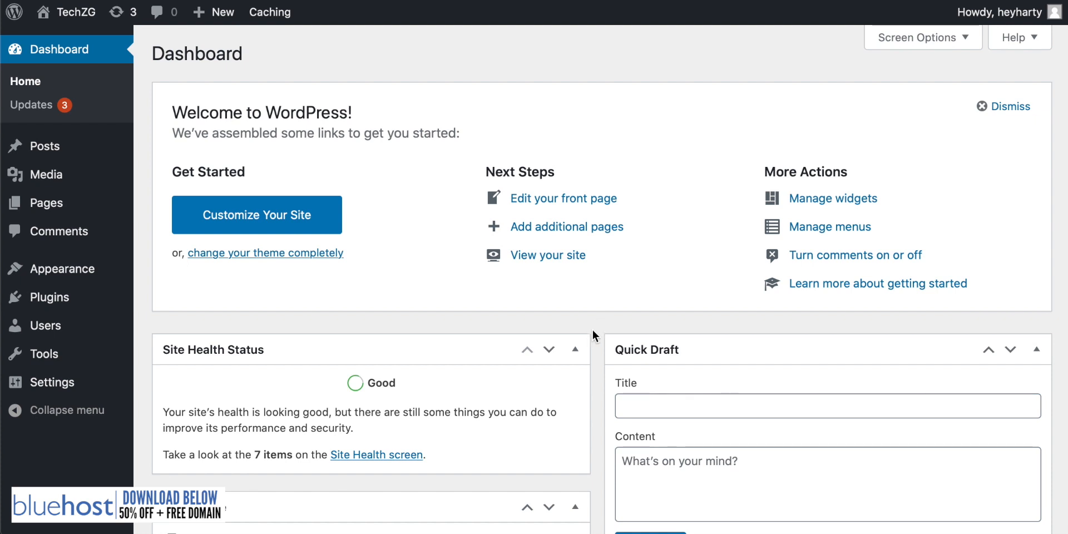
mouse_move(56, 303)
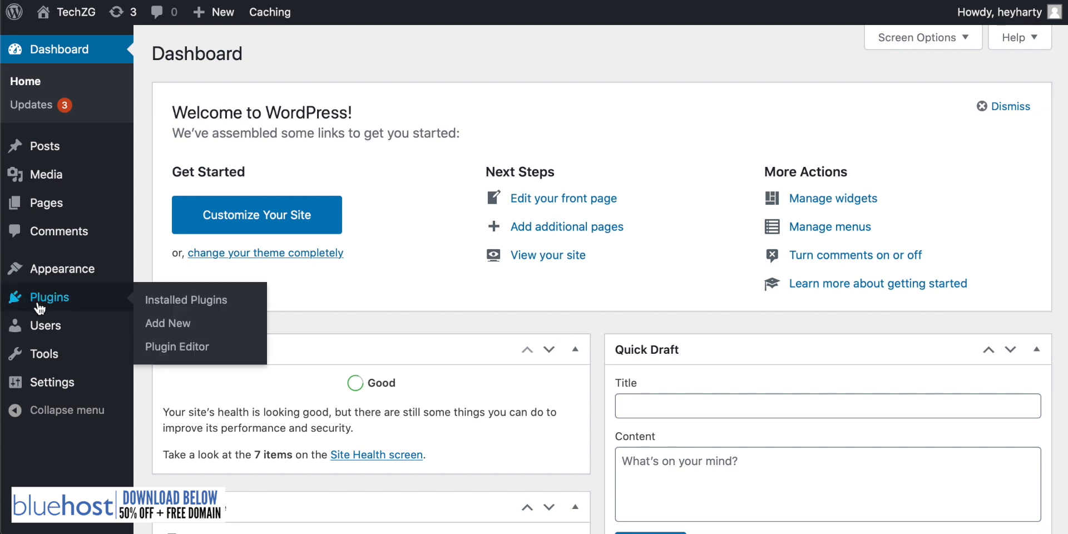
click(174, 302)
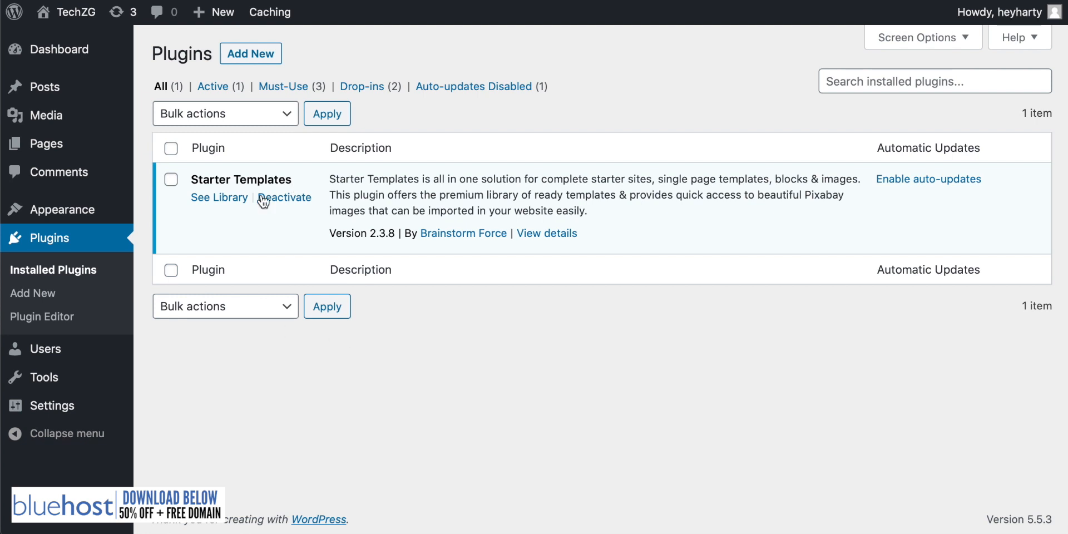
click(262, 113)
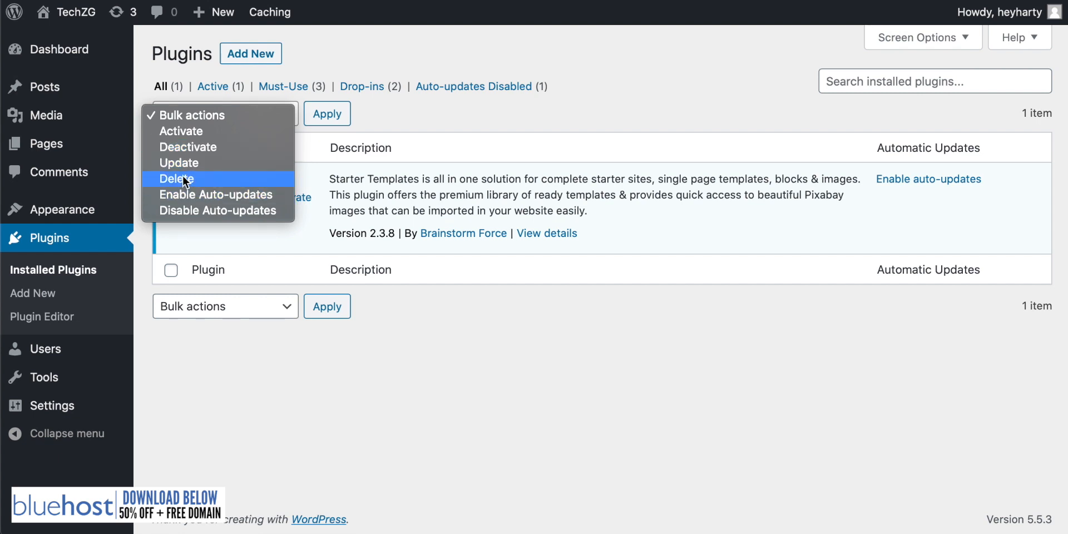
click(420, 369)
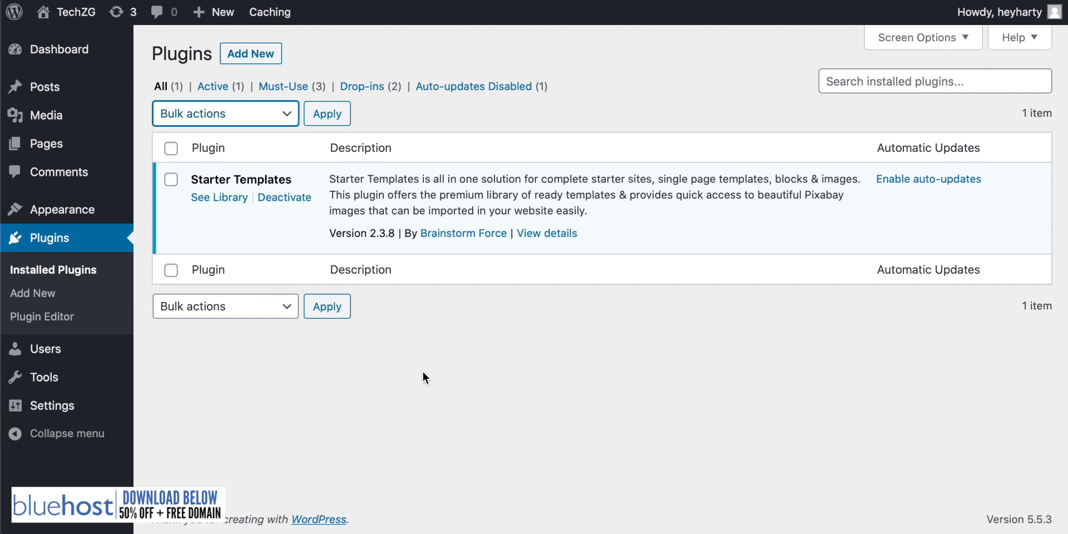
click(441, 358)
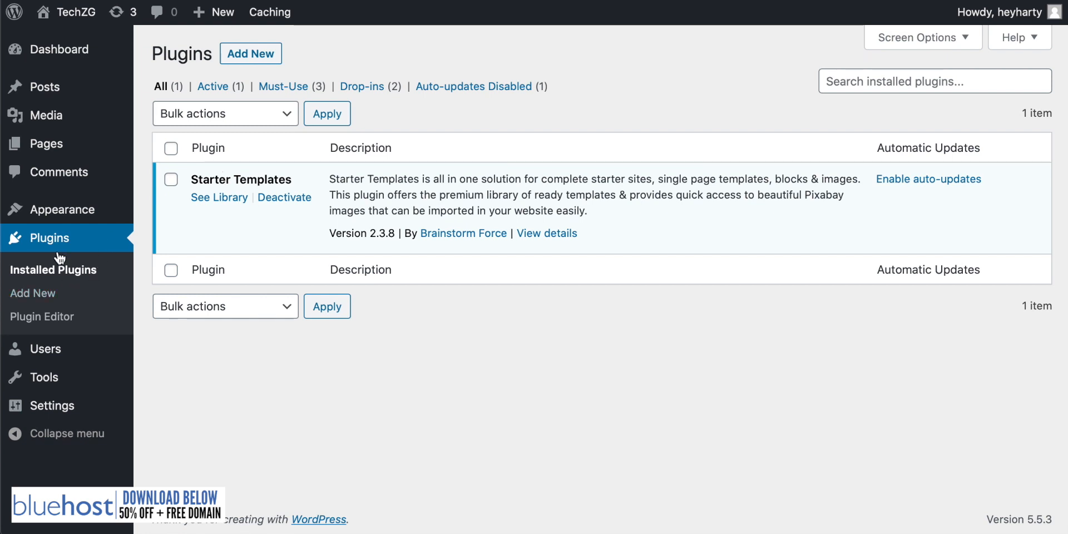
- Search the plugins available to add to the WordPress site for astra
click(37, 296)
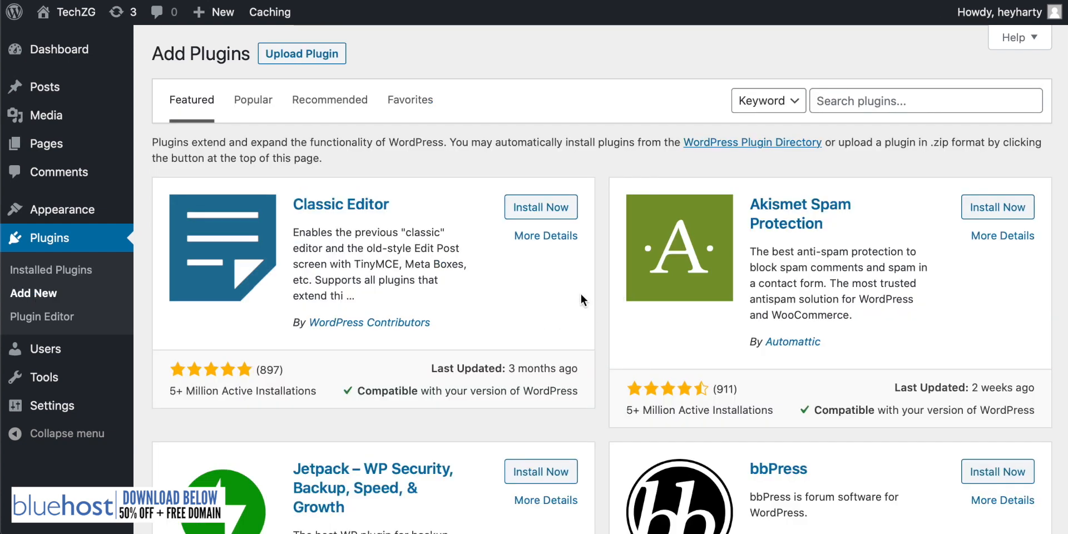
scroll(582, 299, down, 3)
scroll(612, 276, up, 3)
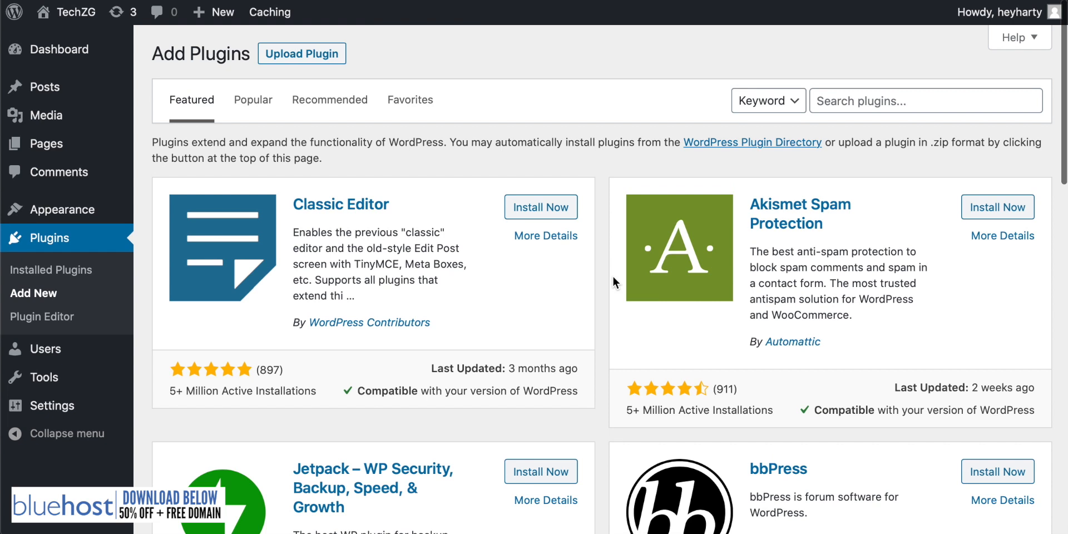
click(876, 100)
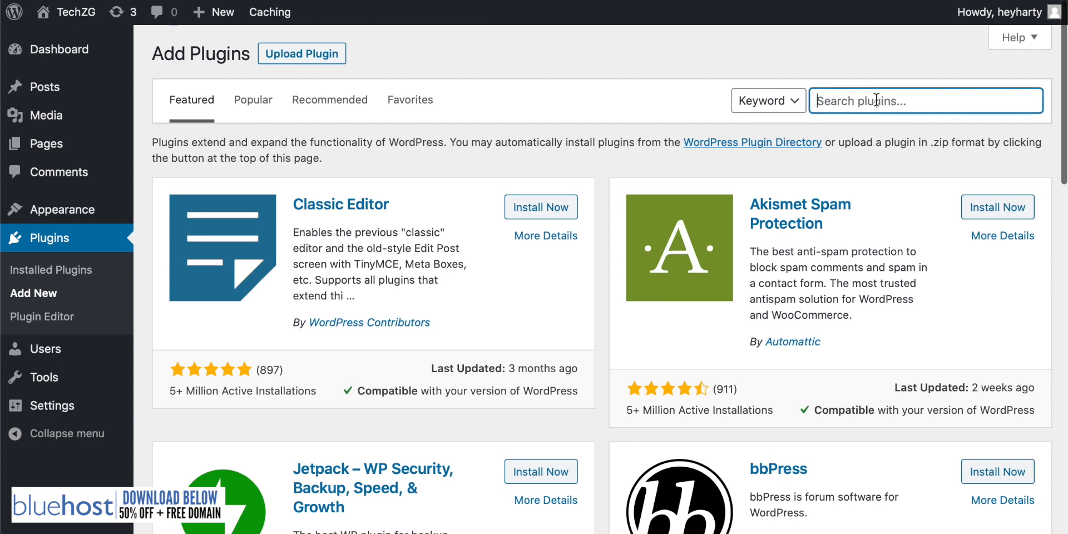
text(astra)
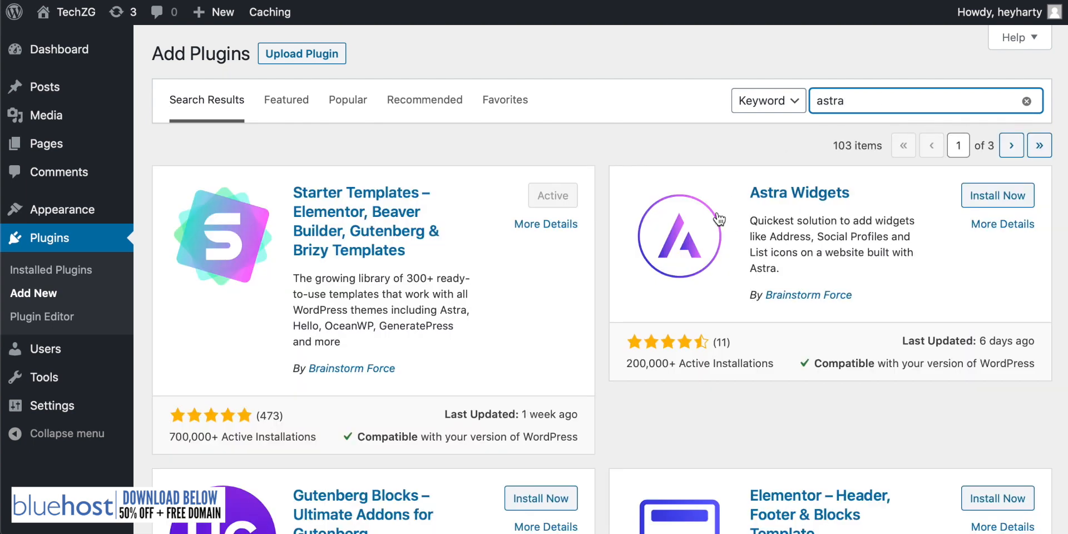
- Open the Starter Templates plugin's library from the installed plugins and keep Elementor as the page builder
scroll(717, 219, down, 2)
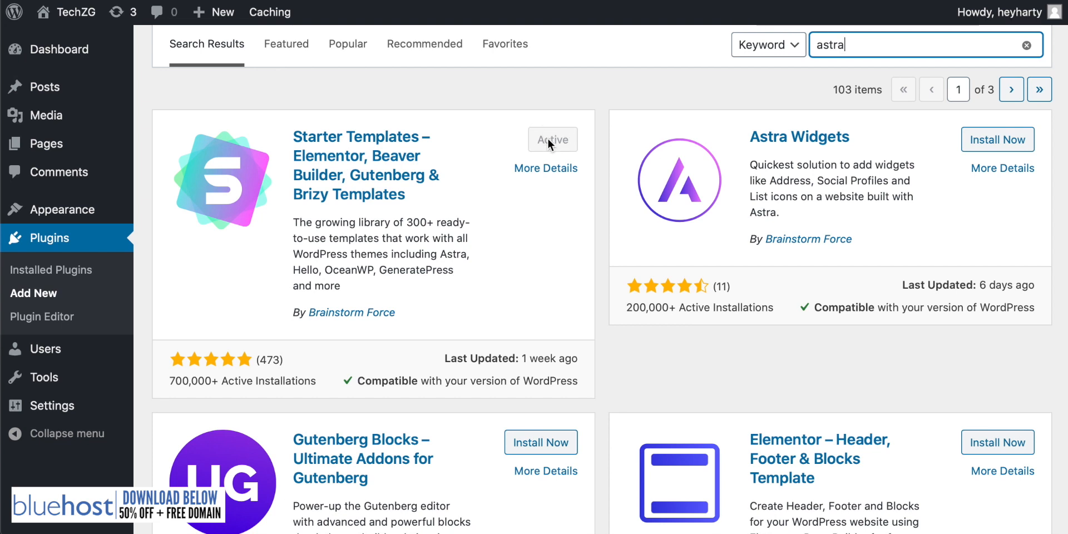
click(52, 272)
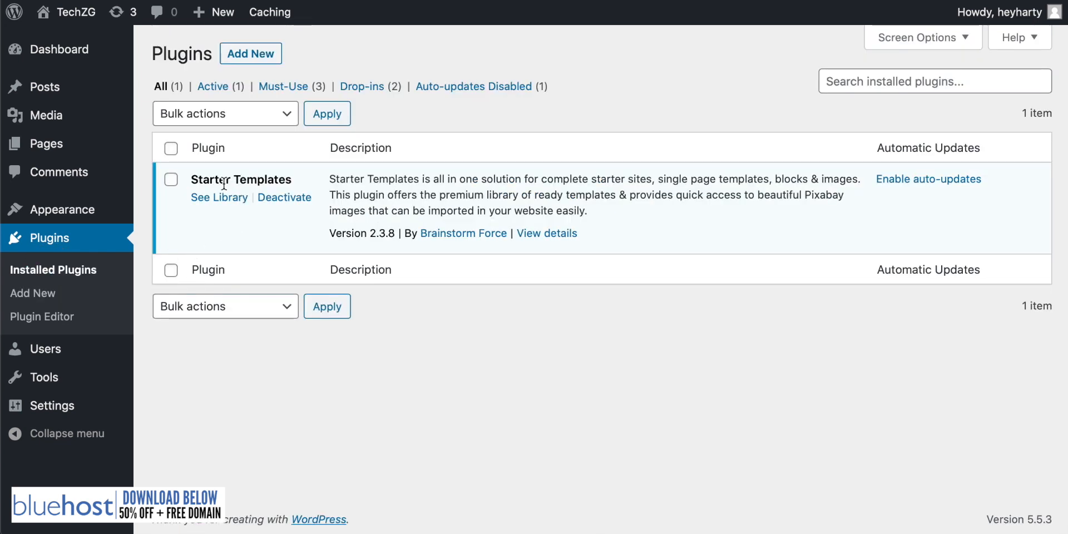
click(222, 202)
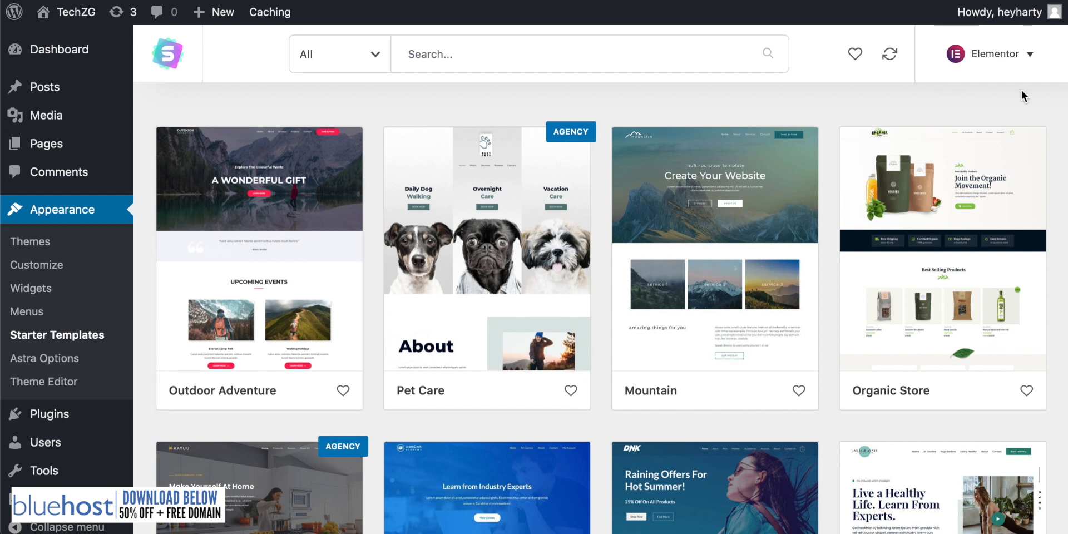
click(1032, 56)
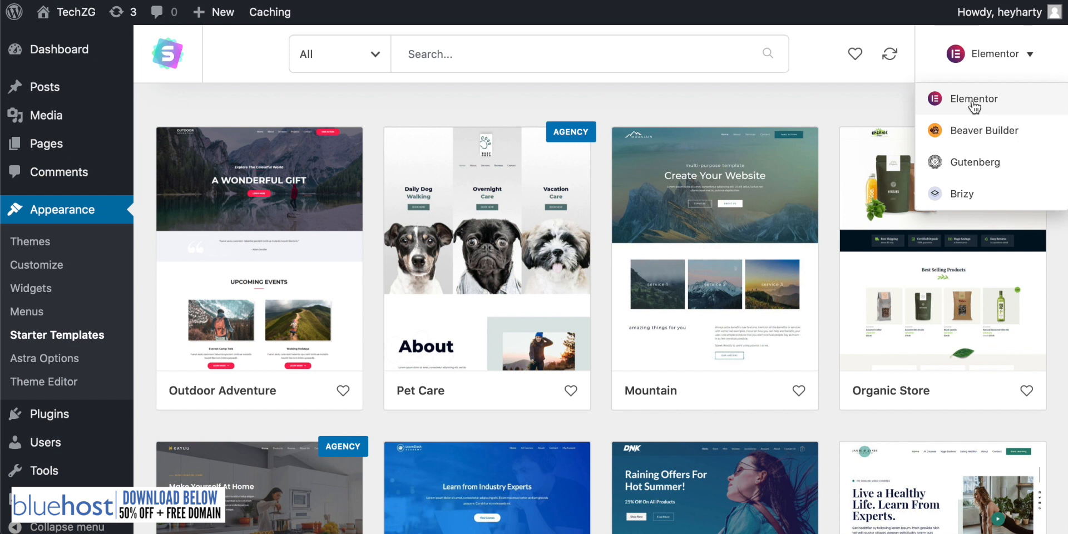
click(679, 104)
- Filter the starter template library to show only Free templates
scroll(624, 143, down, 4)
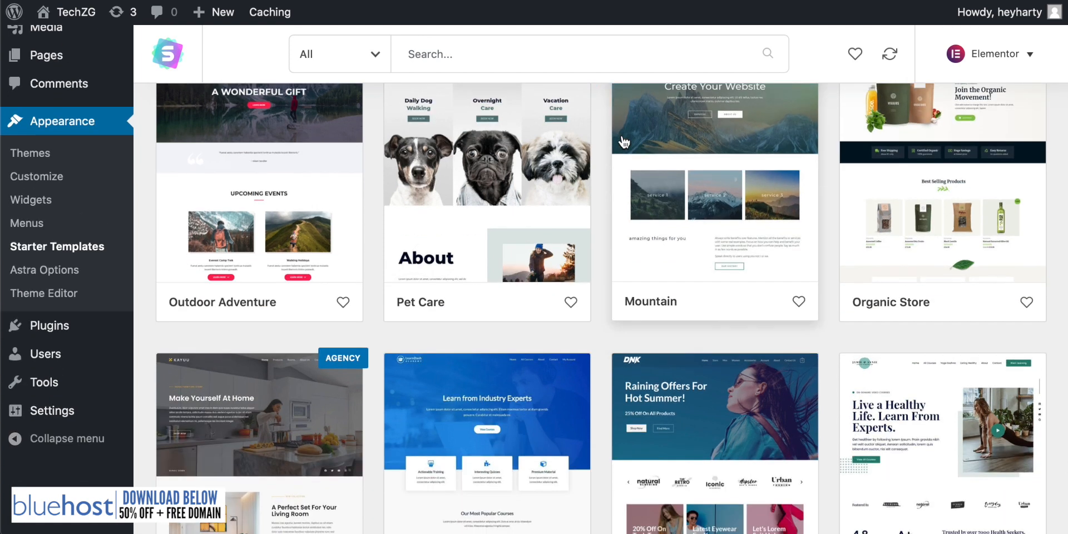
scroll(624, 143, up, 4)
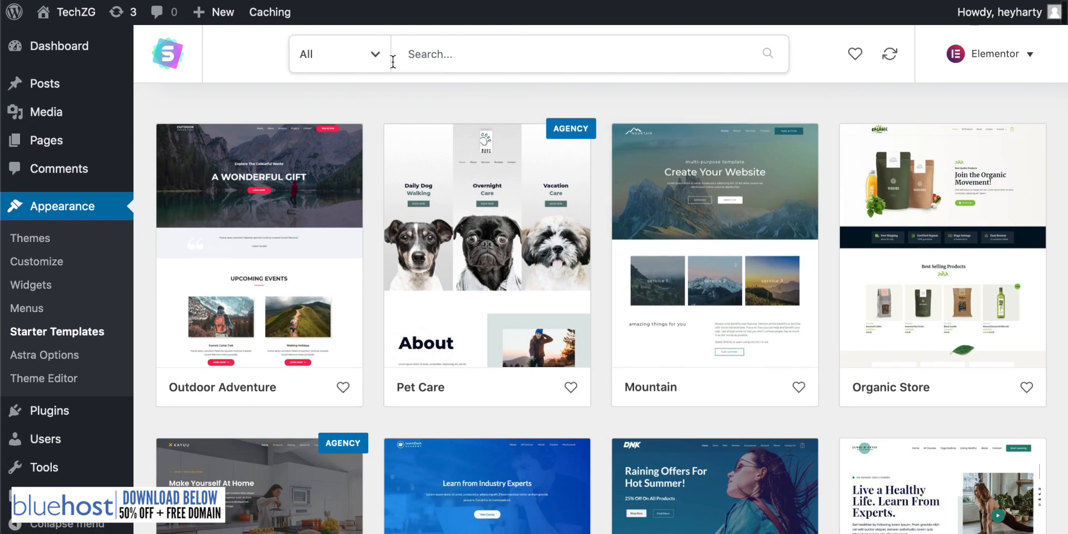
click(376, 56)
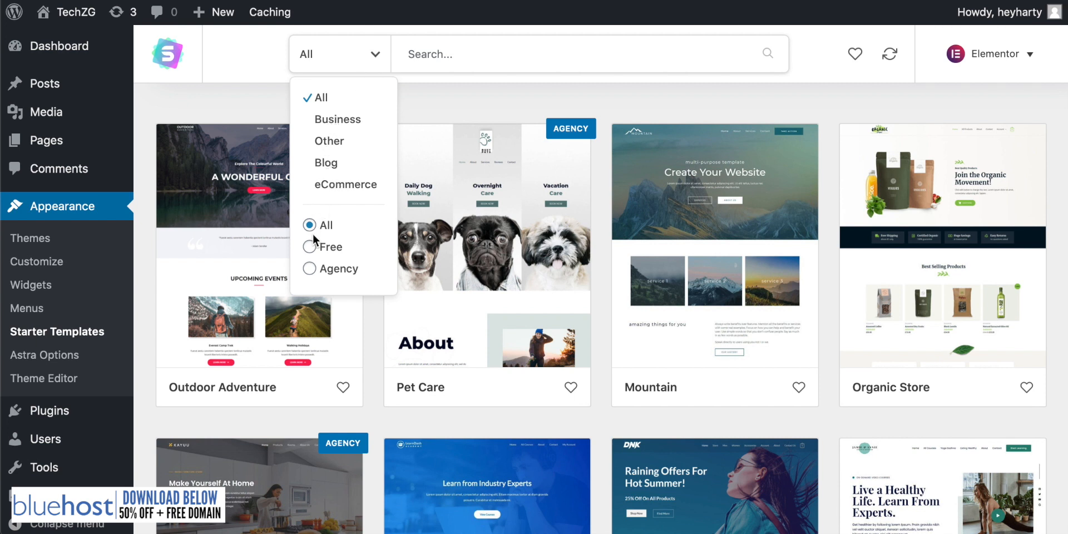
click(311, 251)
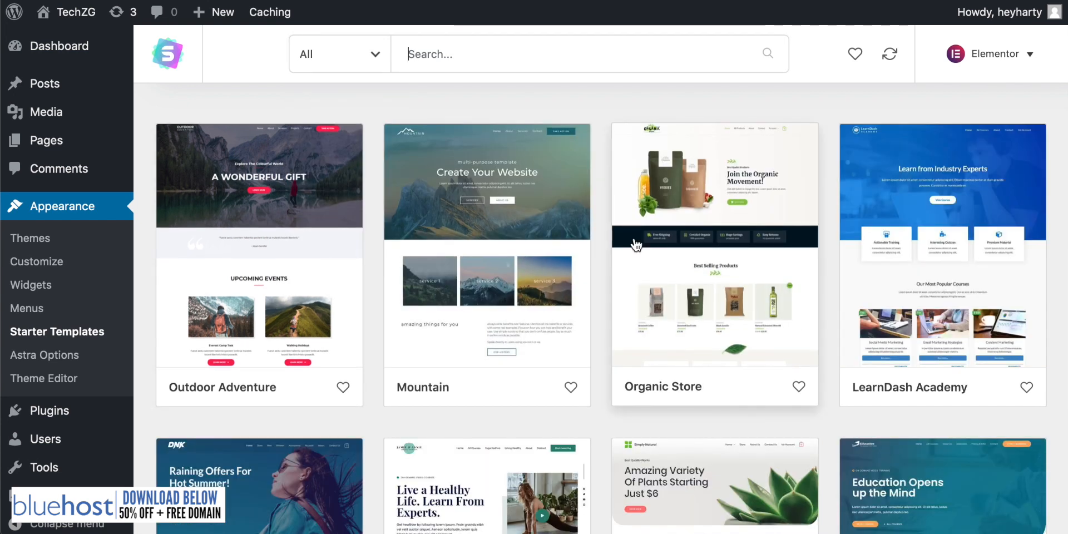
- Browse the free Elementor starter templates to compare the available site designs
scroll(606, 232, down, 2)
scroll(608, 239, up, 3)
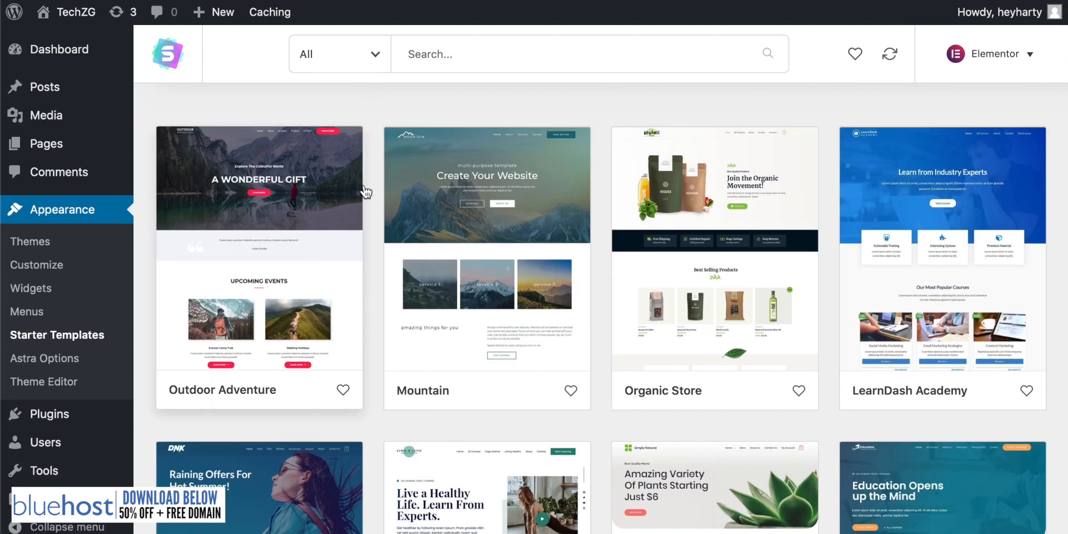
scroll(374, 233, down, 4)
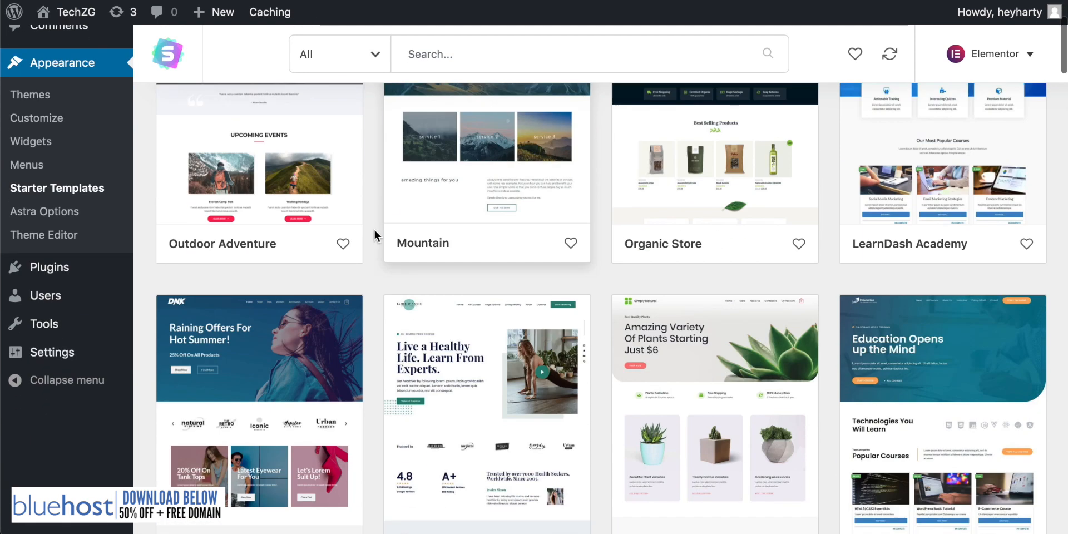
scroll(374, 234, down, 7)
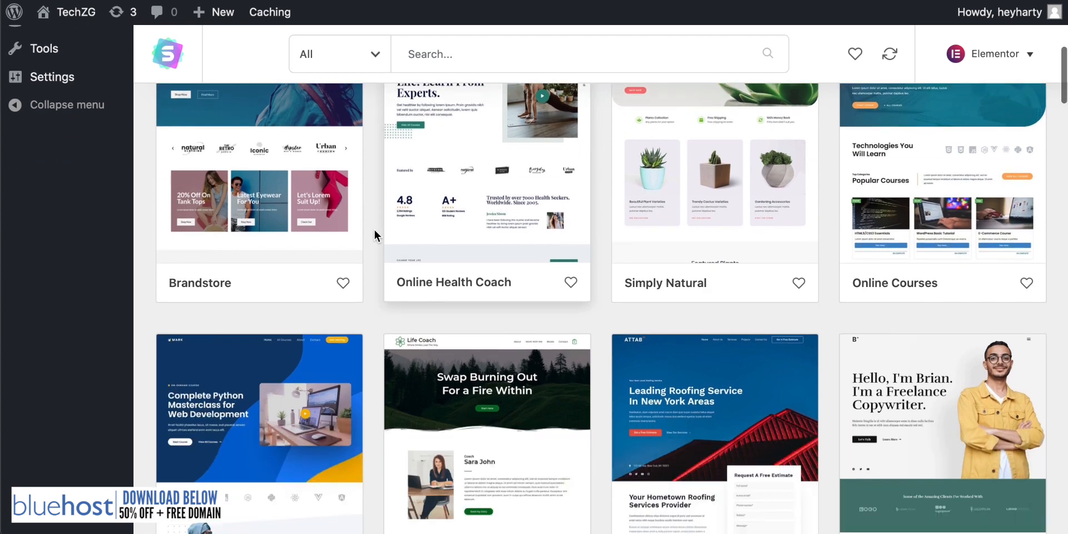
scroll(375, 230, down, 4)
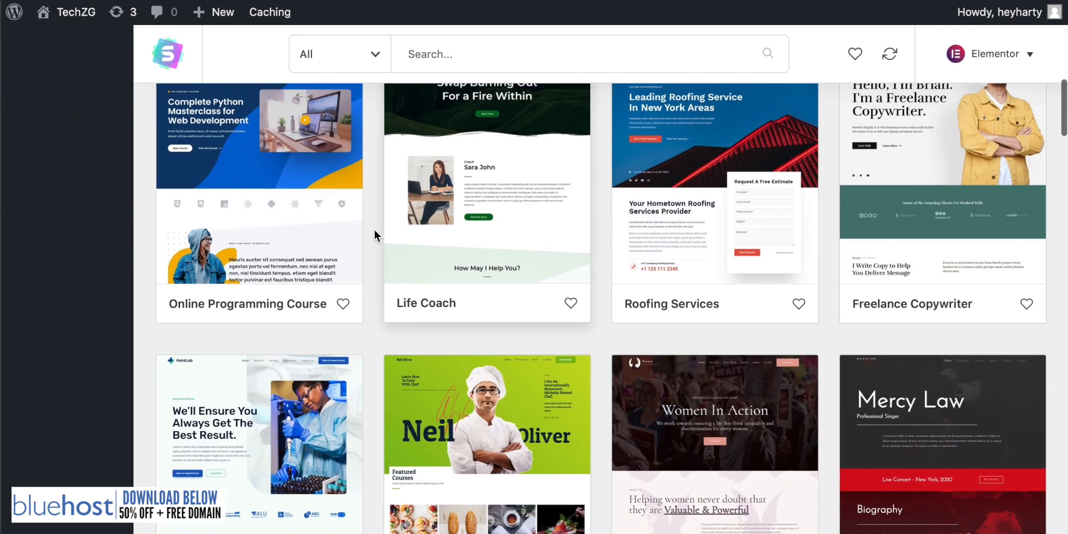
scroll(374, 229, up, 10)
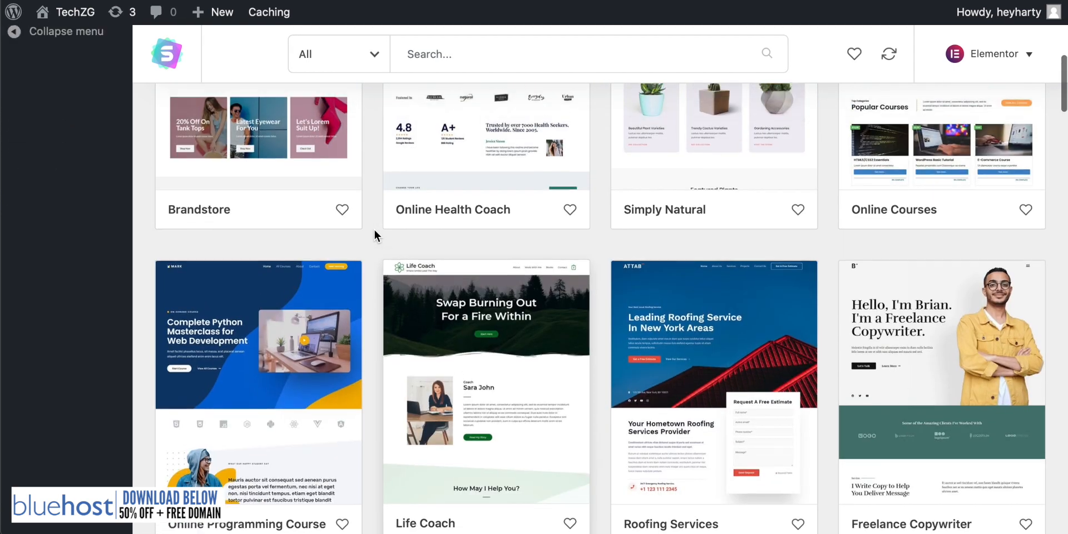
scroll(373, 229, up, 4)
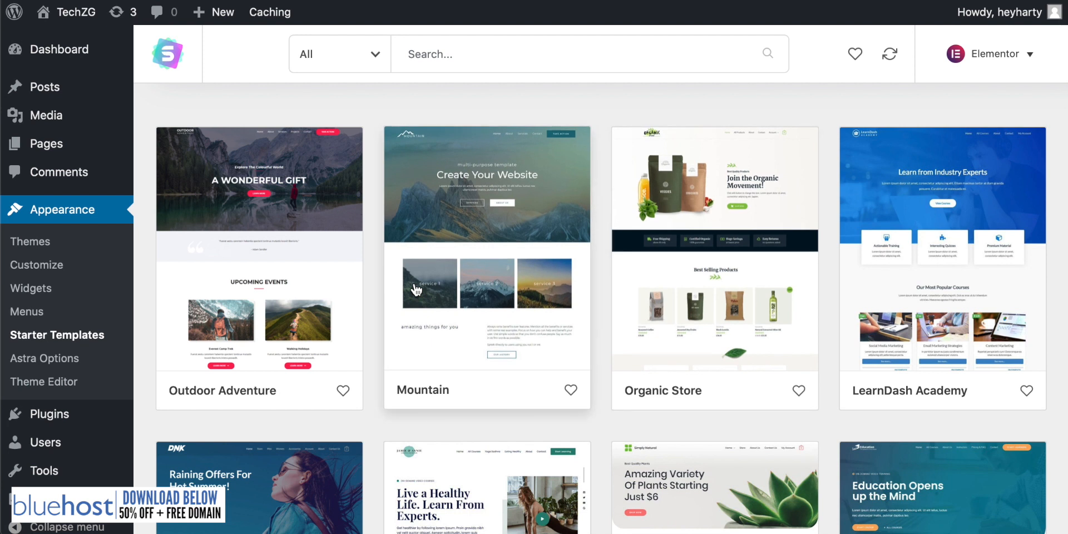
scroll(489, 270, down, 1)
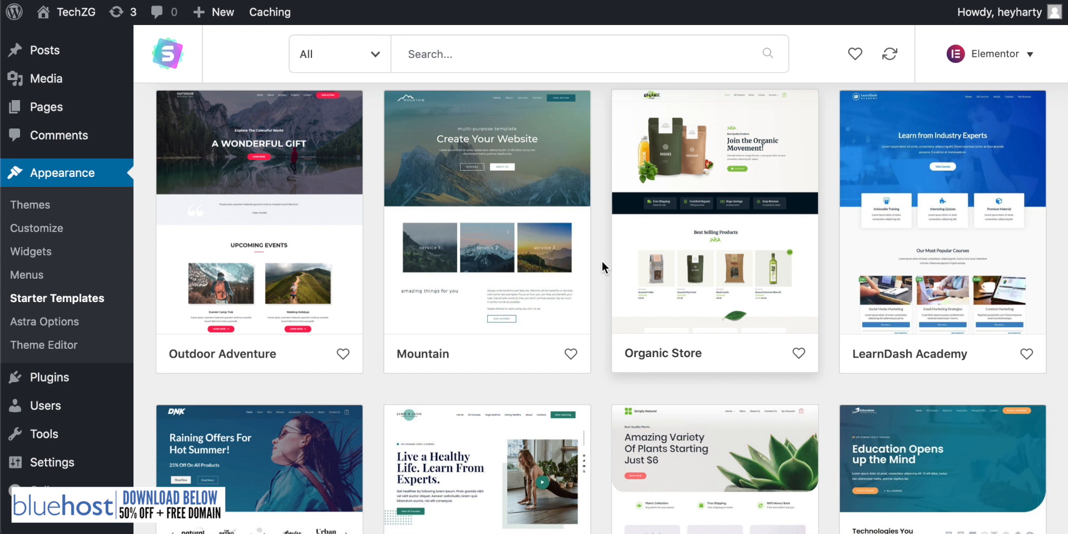
scroll(602, 262, up, 1)
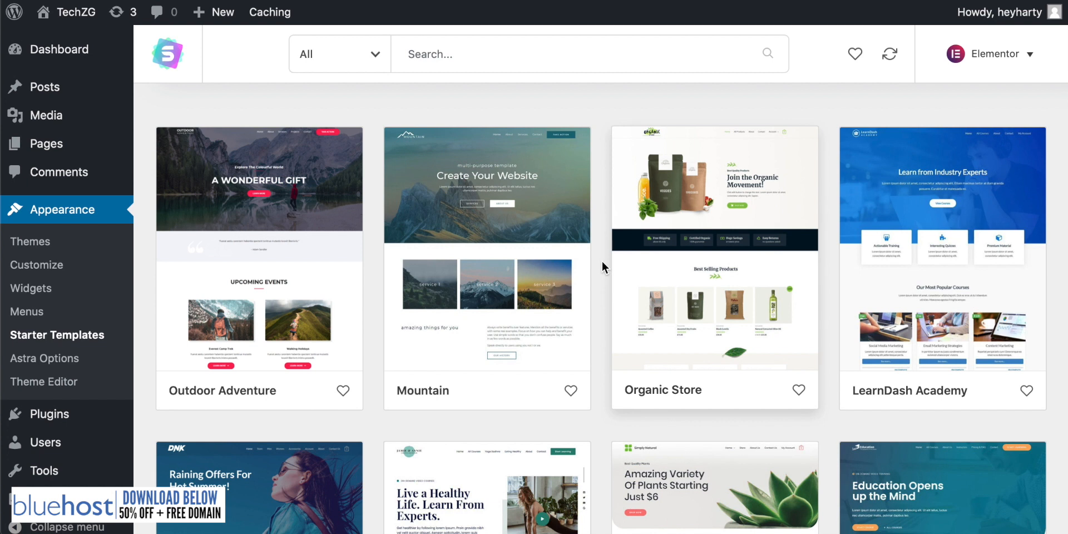
- Open the Mountain template and preview its Home page down to the service images
click(520, 170)
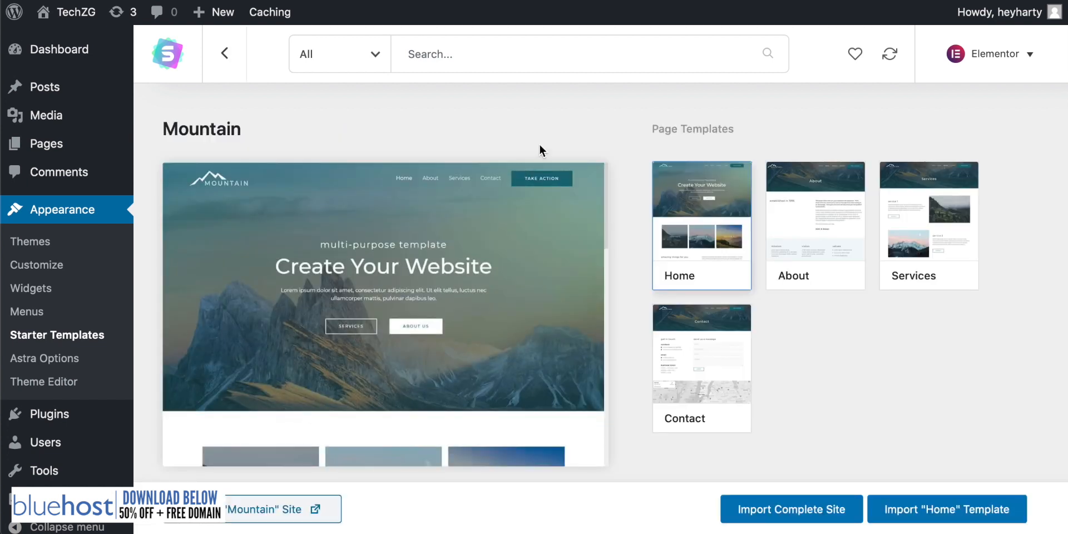
scroll(615, 195, down, 1)
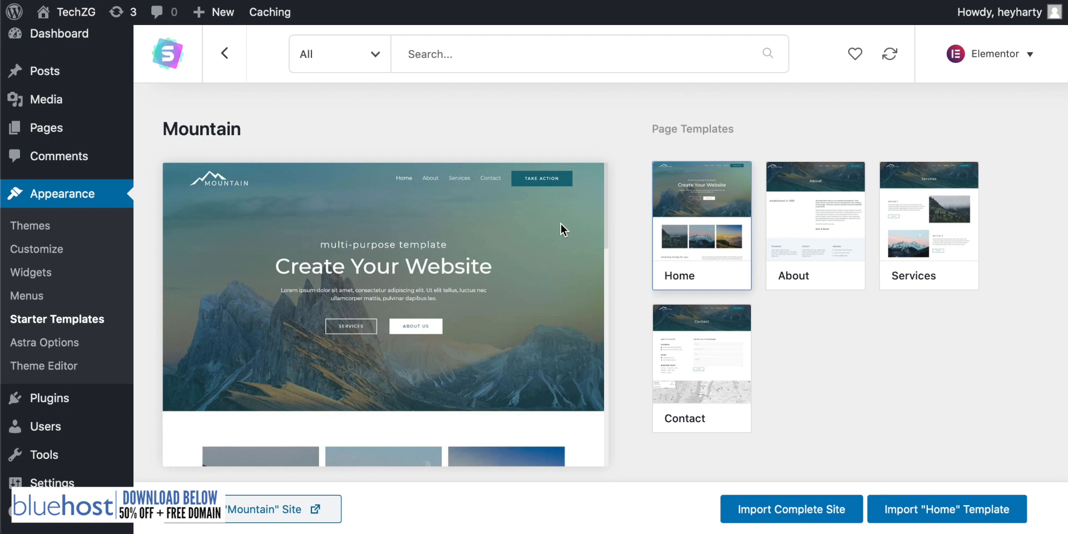
scroll(561, 225, down, 2)
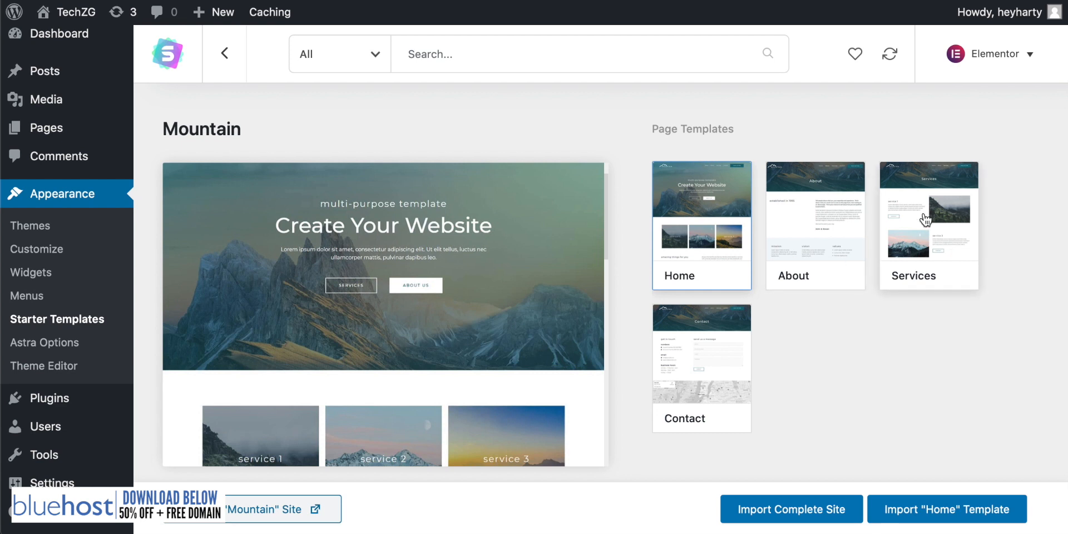
scroll(535, 267, down, 2)
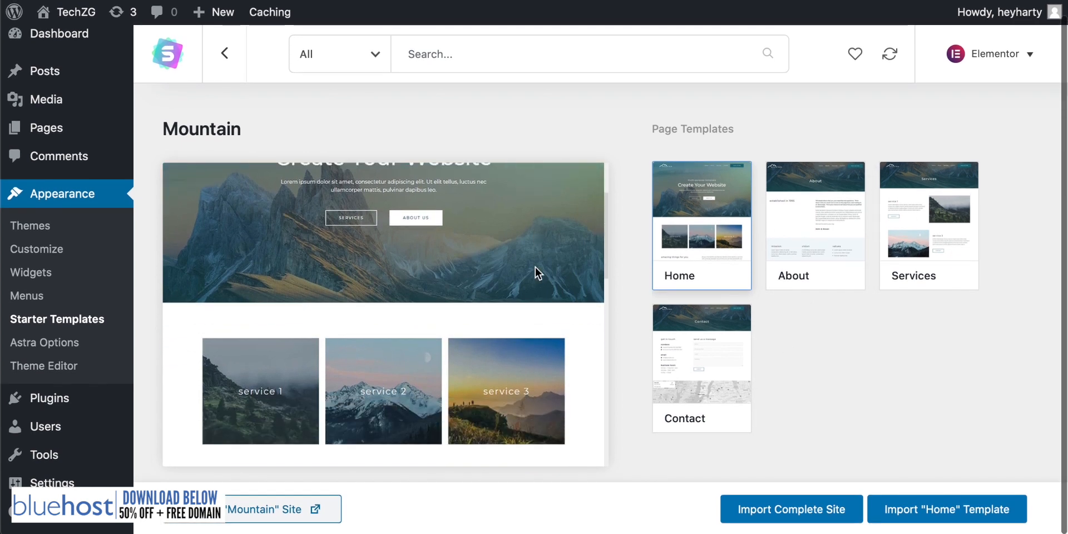
- Preview the About, Services and Contact page templates of the Mountain site
click(808, 191)
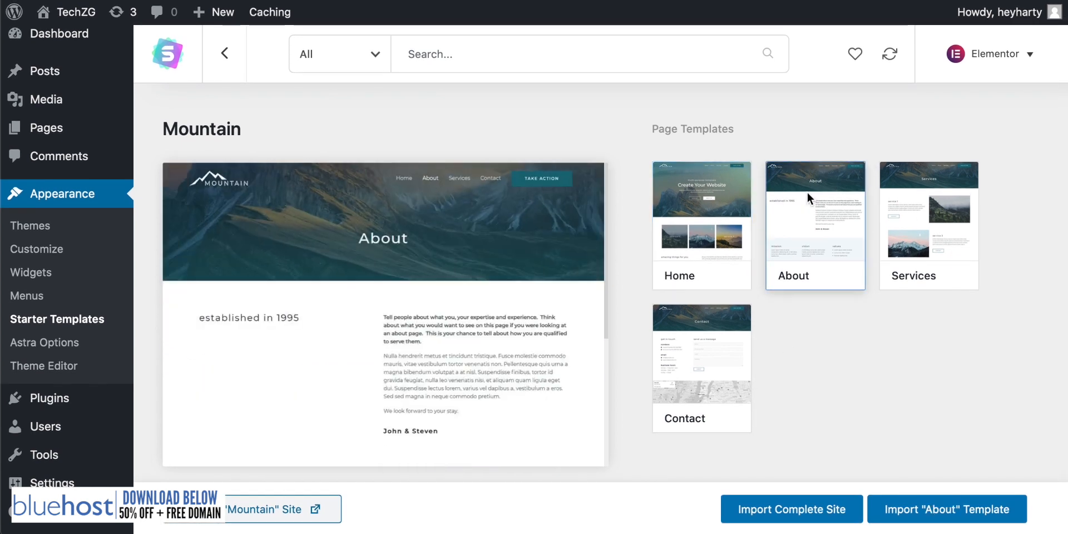
click(924, 228)
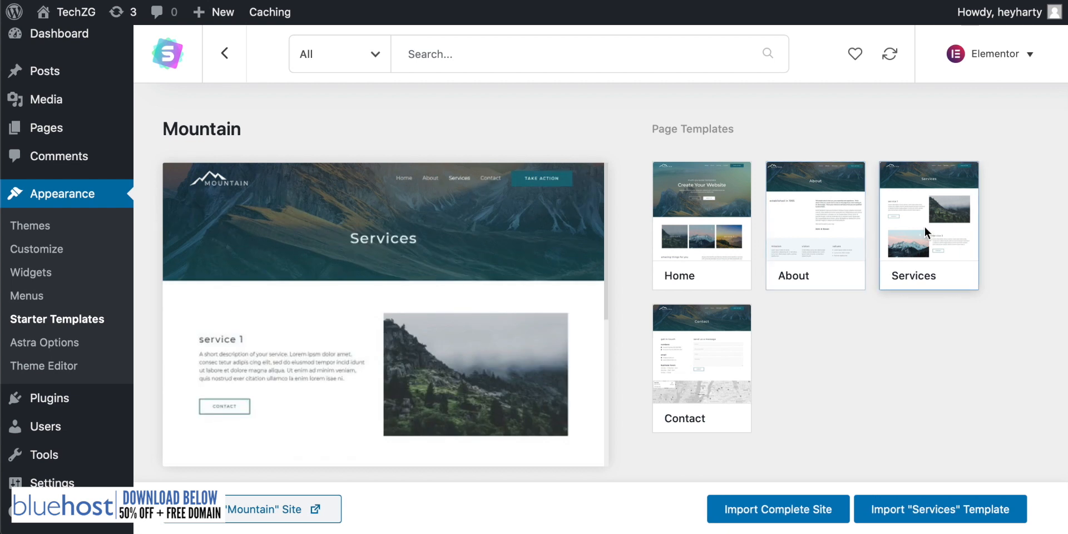
click(705, 353)
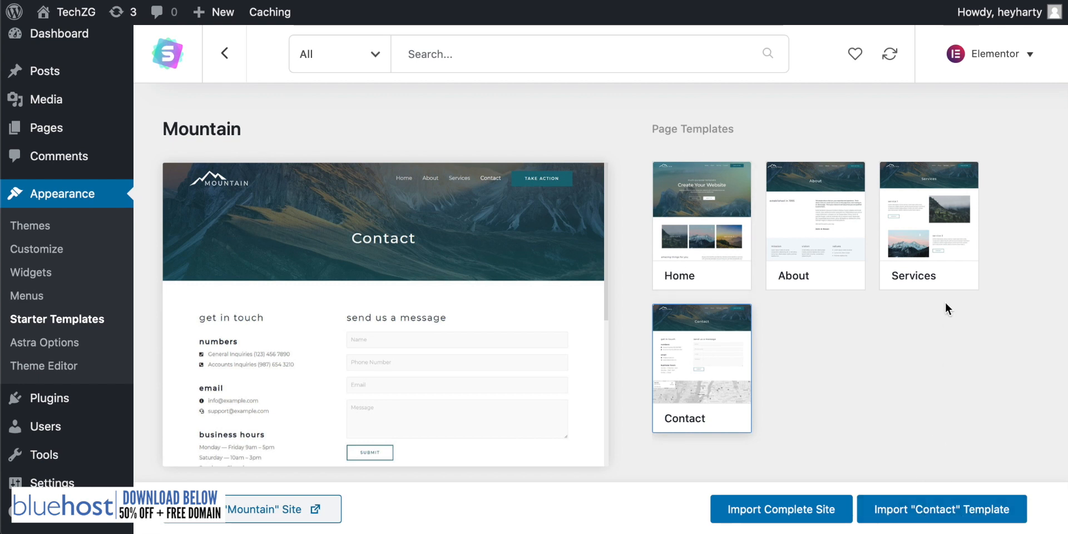
click(930, 266)
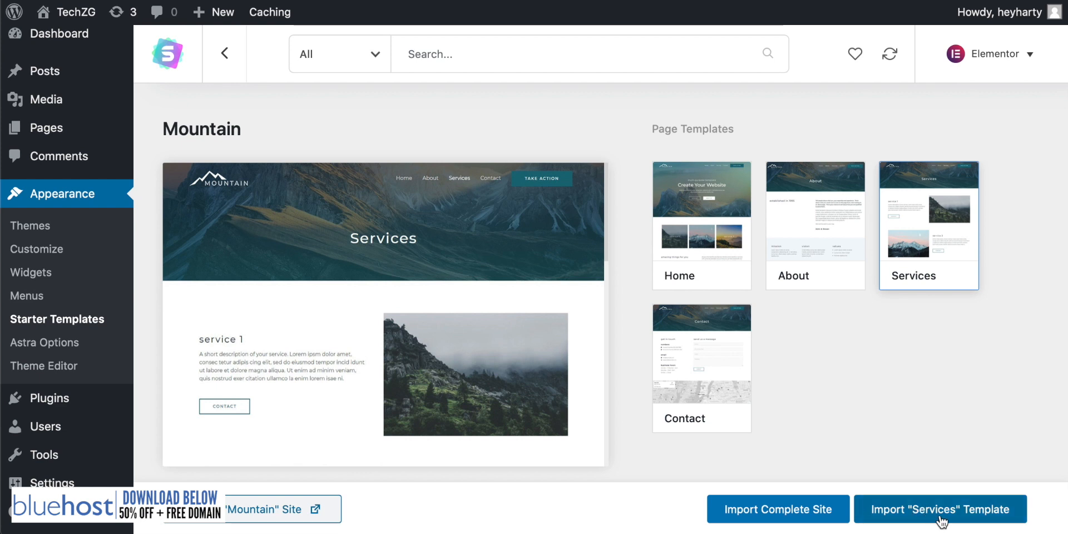
- Return to the Mountain site's Home page template and examine its preview down to the footer
click(712, 233)
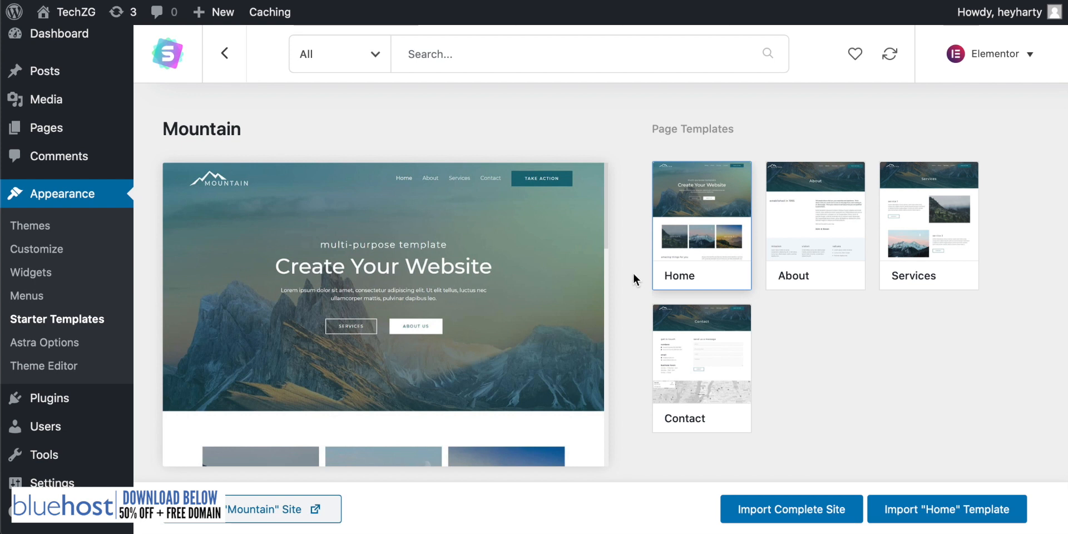
scroll(522, 276, down, 3)
scroll(522, 276, down, 10)
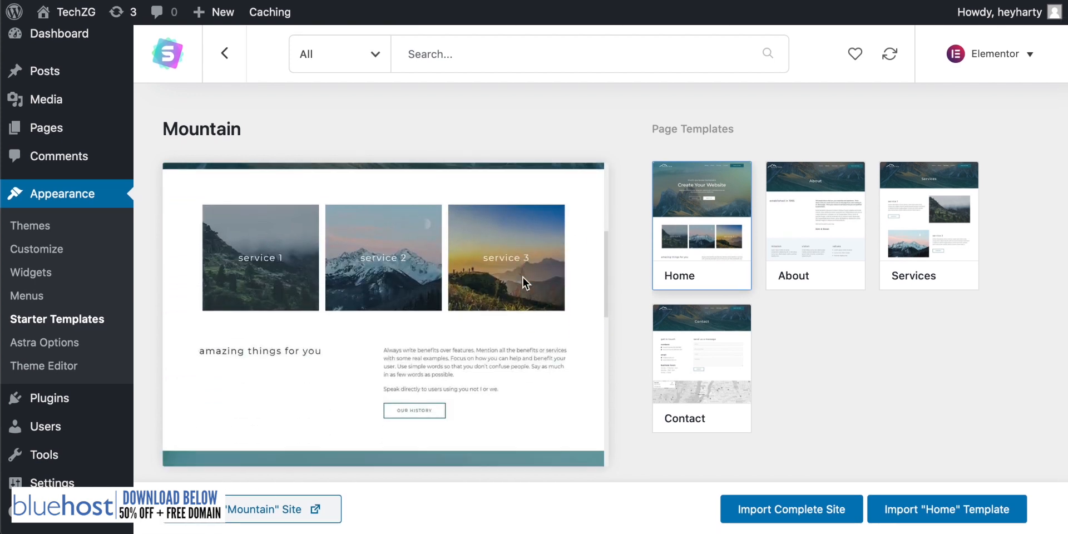
scroll(523, 276, down, 5)
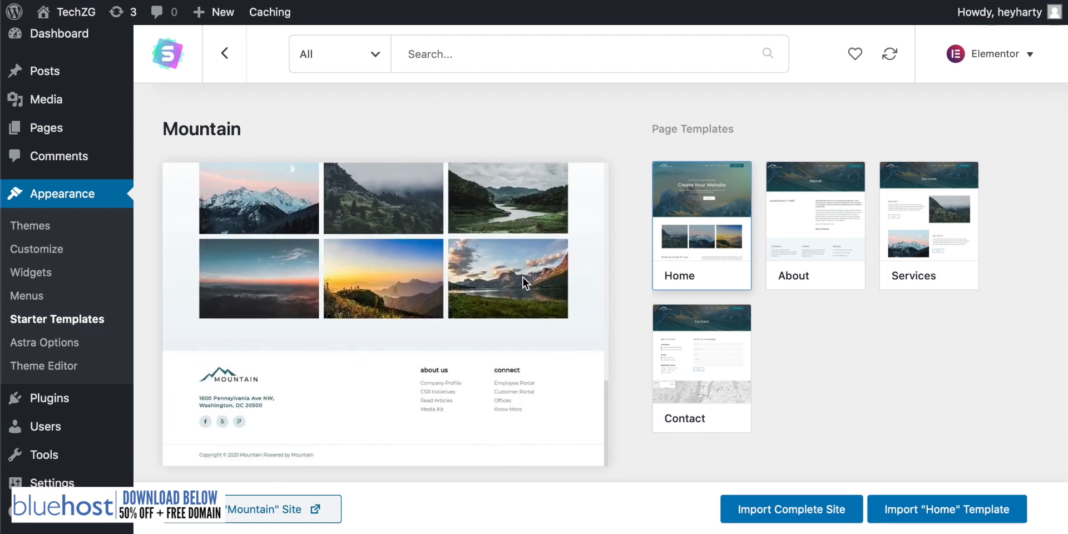
scroll(522, 276, up, 1)
scroll(341, 317, down, 1)
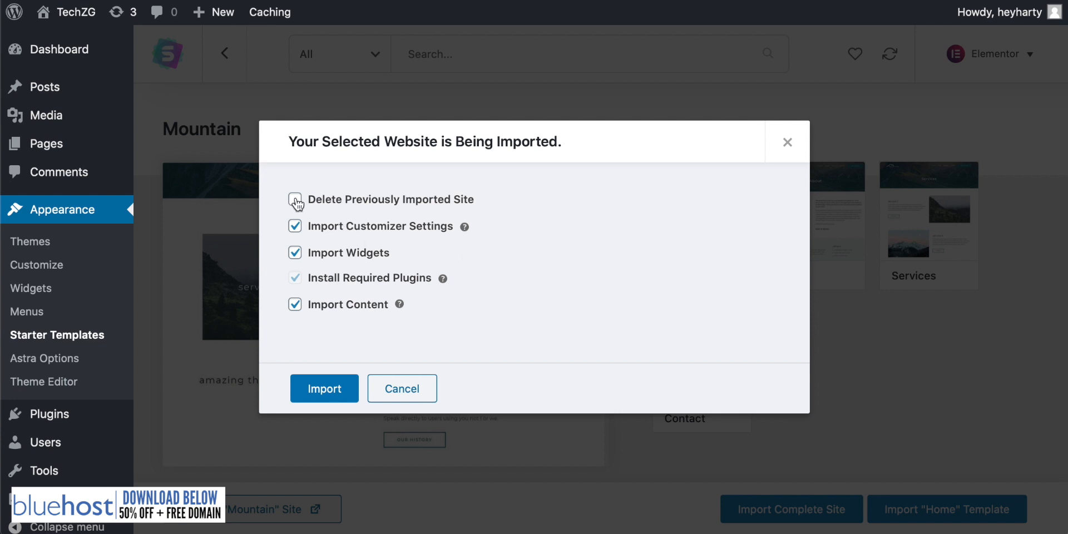
- Import the complete Mountain site with Delete Previously Imported Site enabled, and view the imported website
click(294, 199)
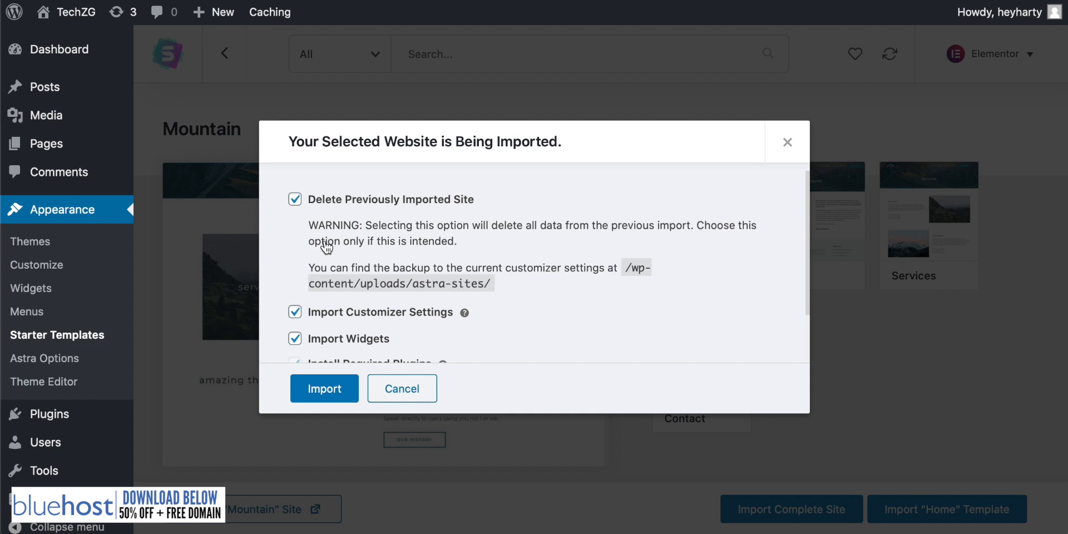
click(336, 393)
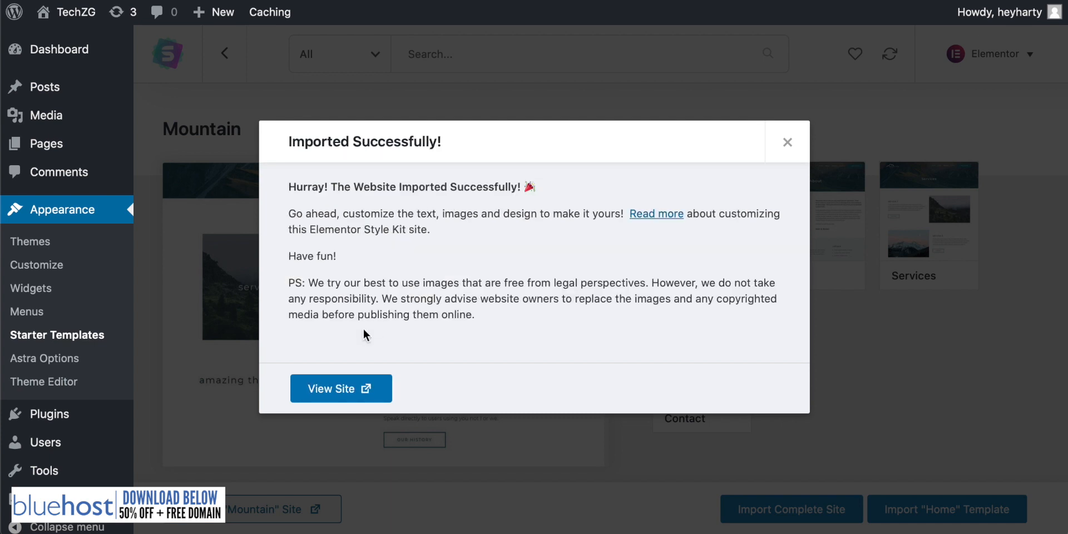
click(341, 391)
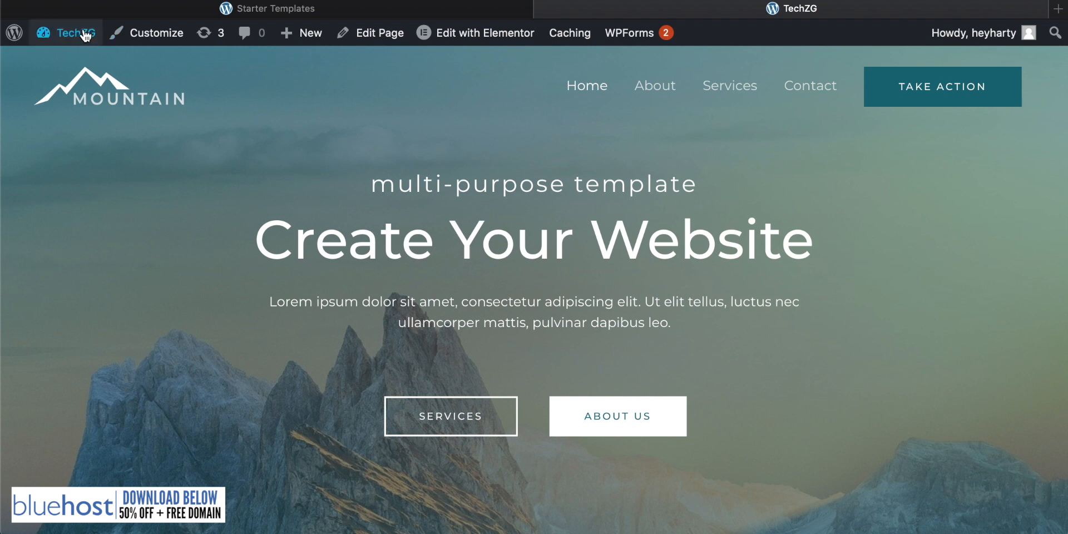
- Open the Home page for editing with Elementor and inspect the settings of the hero headings and Services button
mouse_move(484, 34)
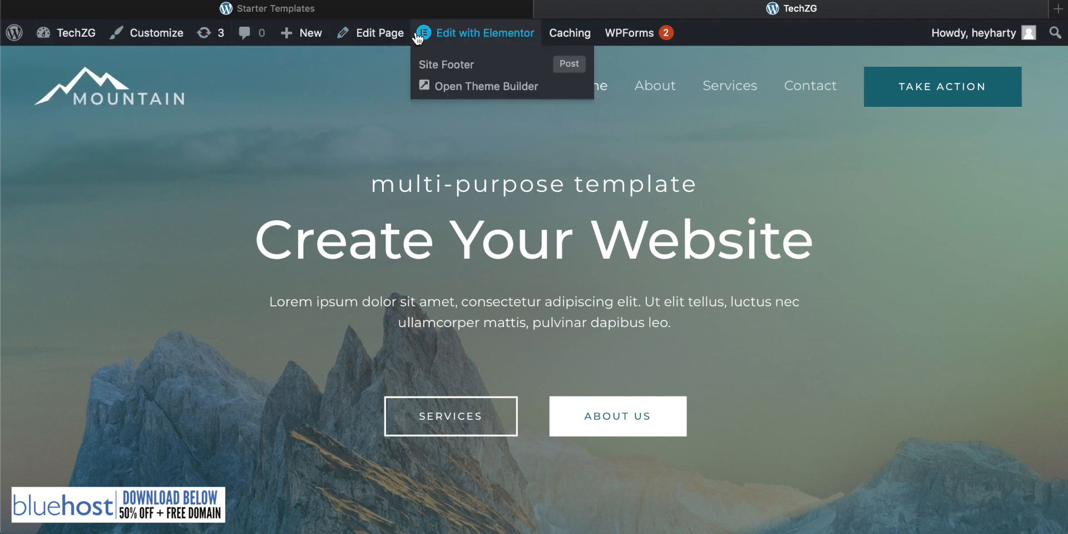
click(483, 34)
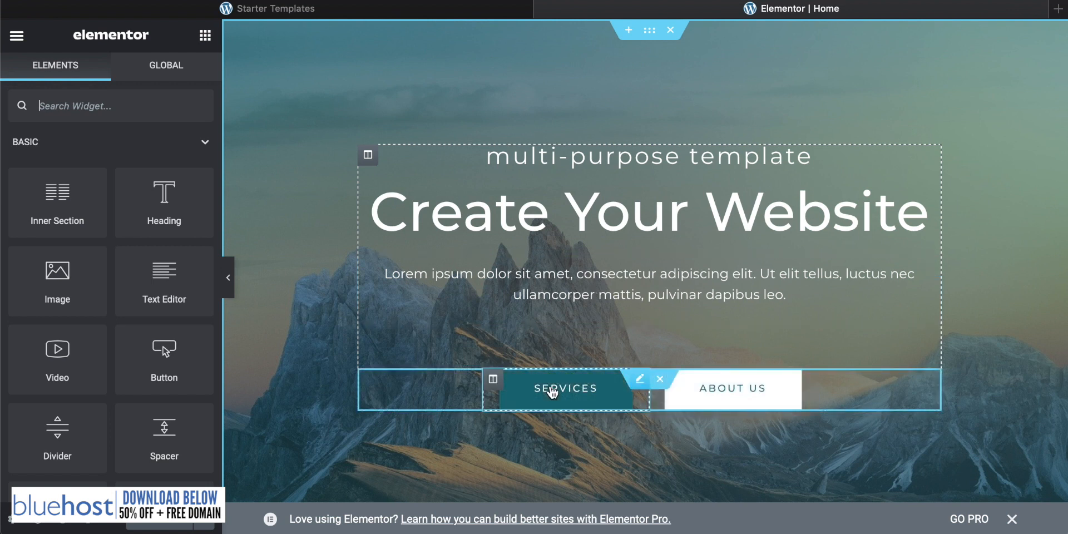
click(580, 217)
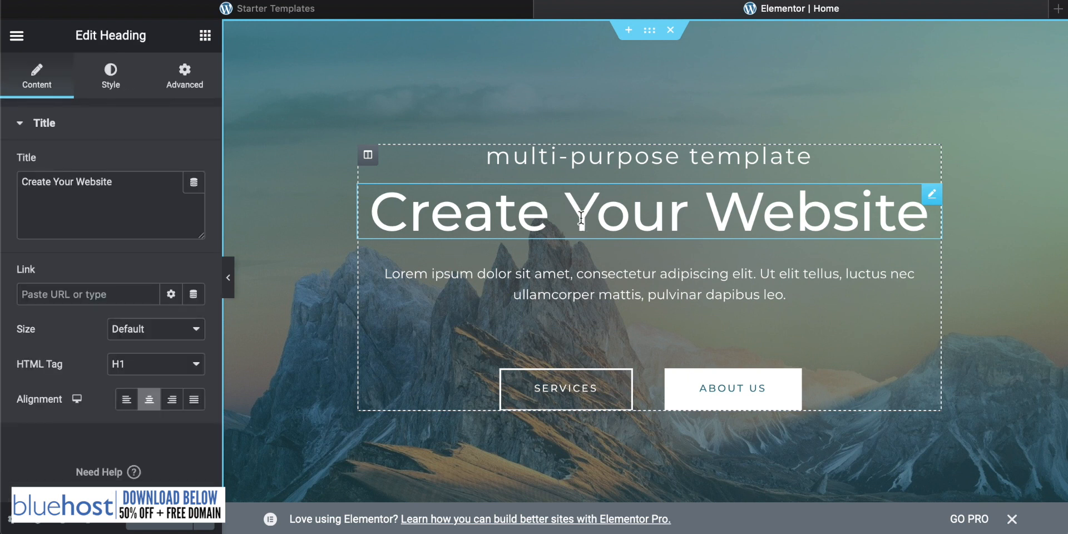
drag(112, 182, 9, 186)
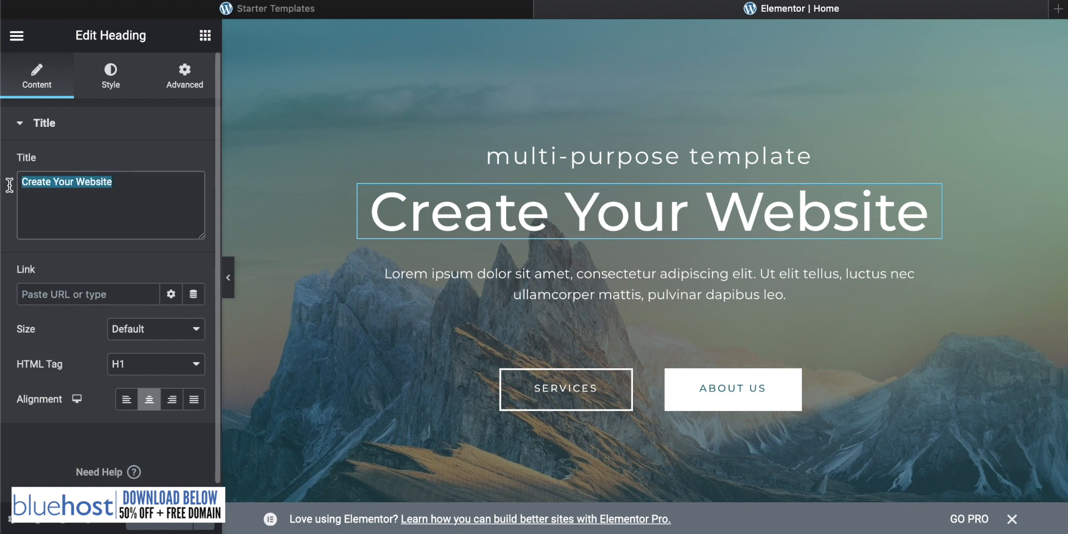
click(124, 186)
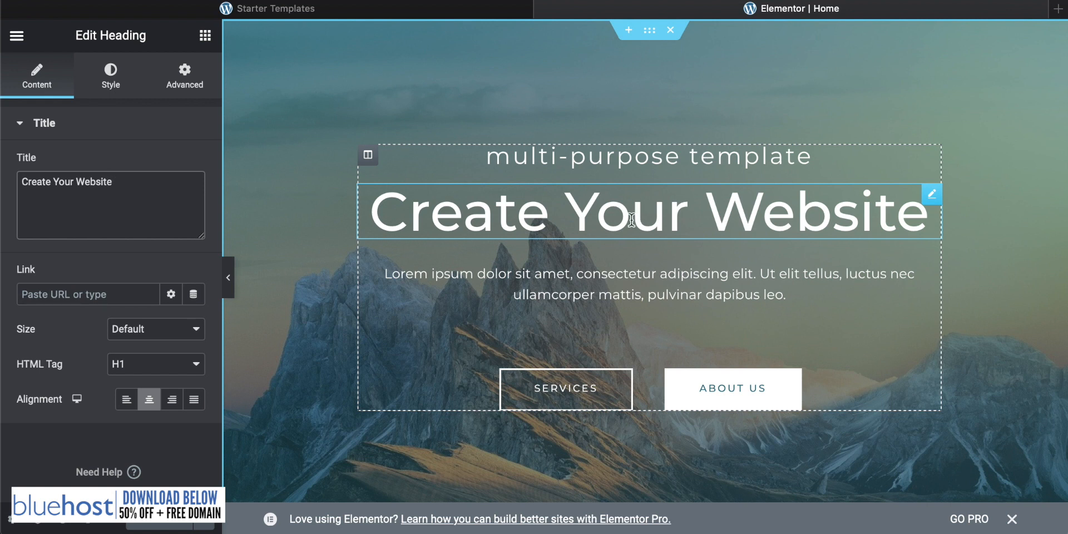
click(599, 164)
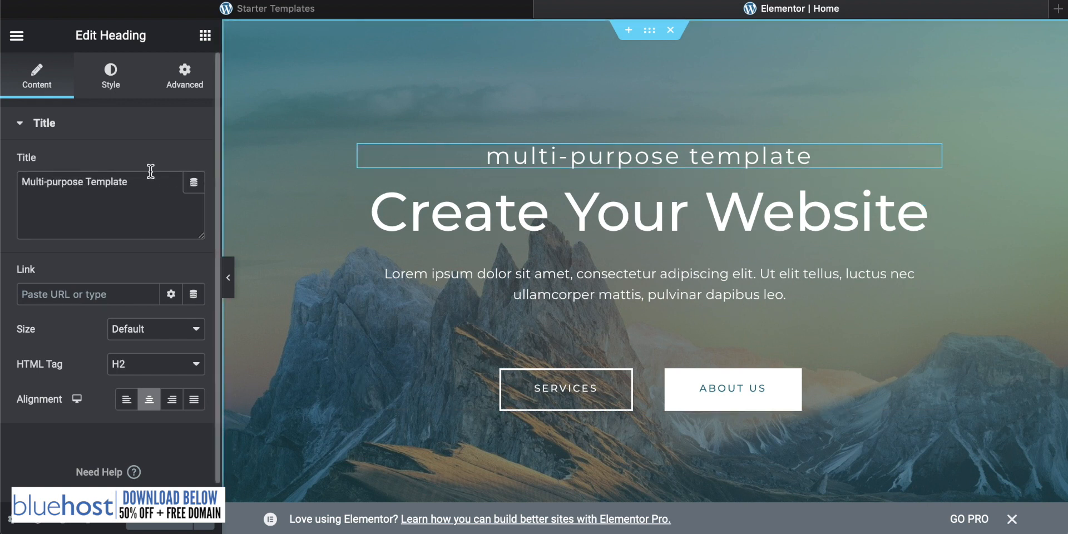
click(533, 388)
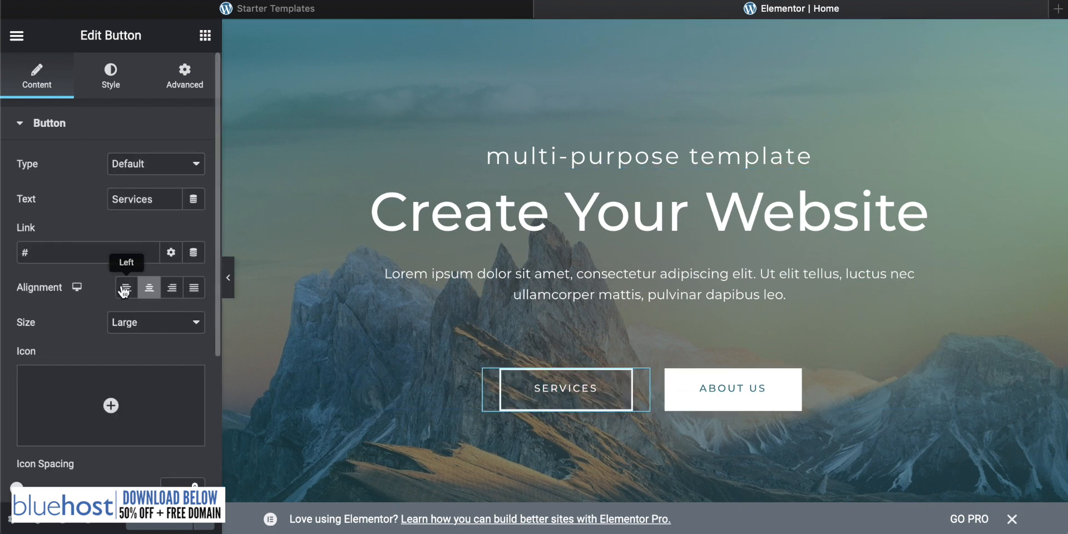
- Replace the hero's main heading text with the chef's first name followed by "the Chef"
click(598, 216)
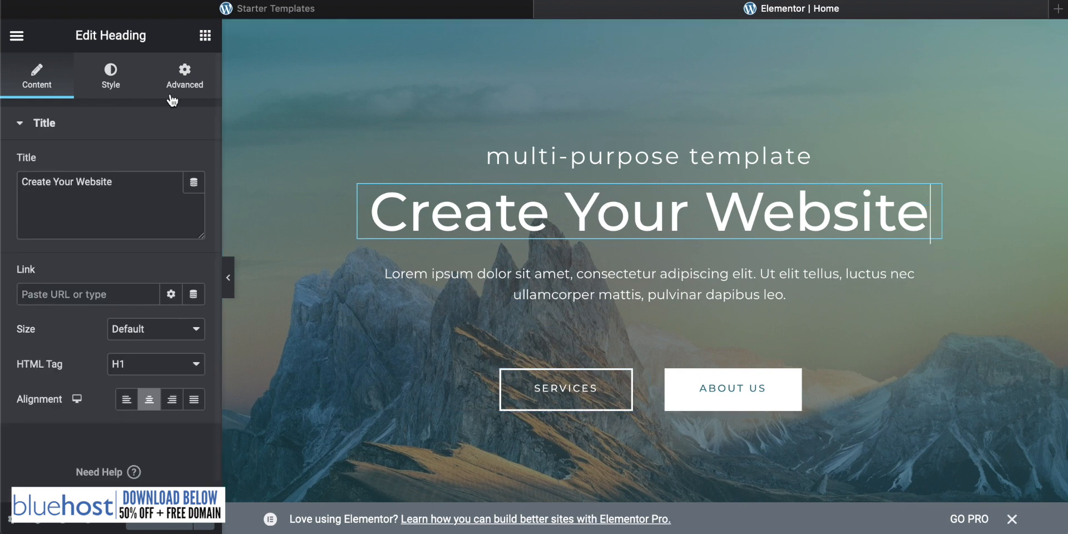
drag(132, 179, 11, 181)
text(Cred)
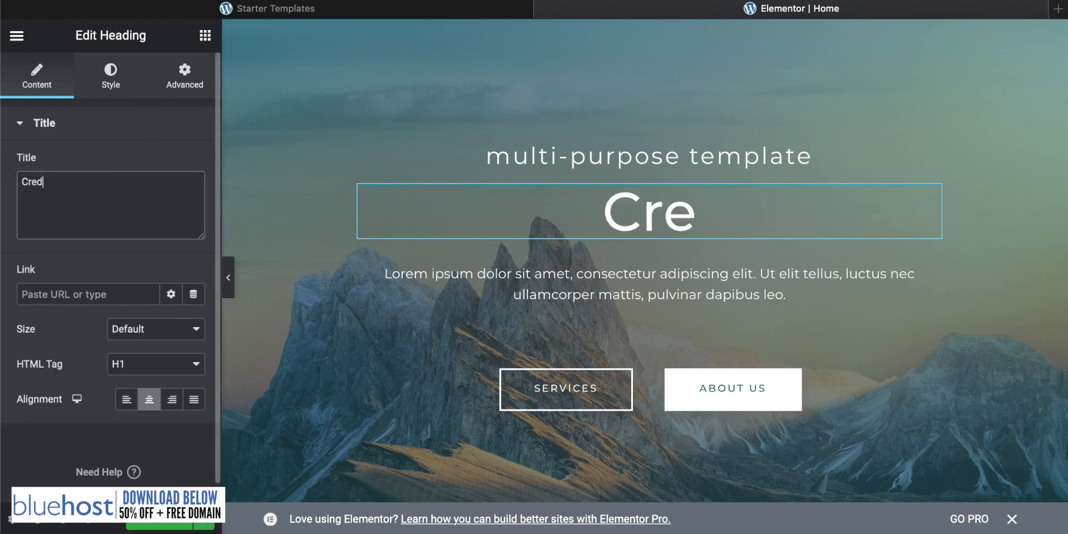
text(irc the Chef)
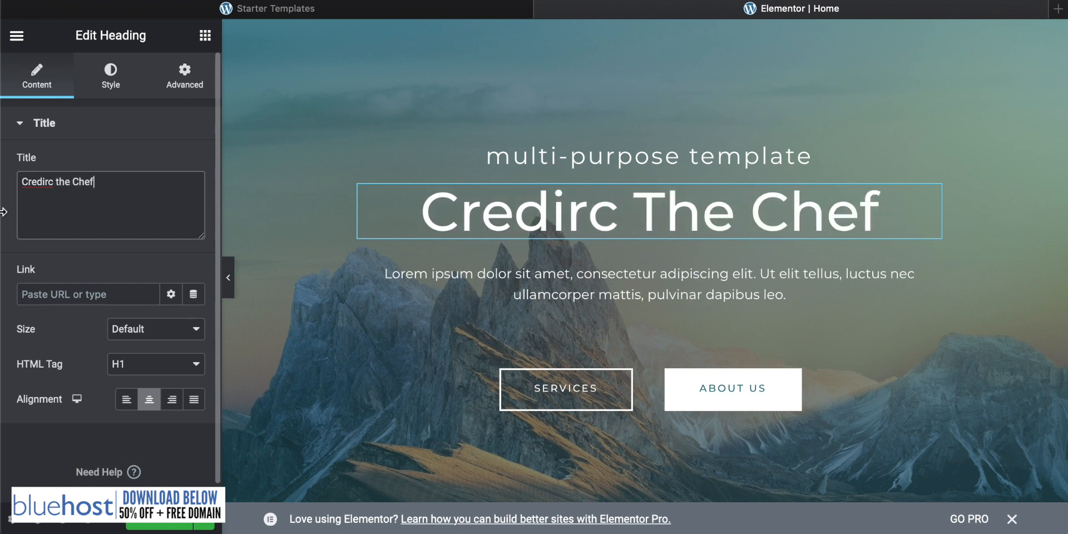
- Change the small heading above the hero's main heading to "The best personal chef"
click(677, 162)
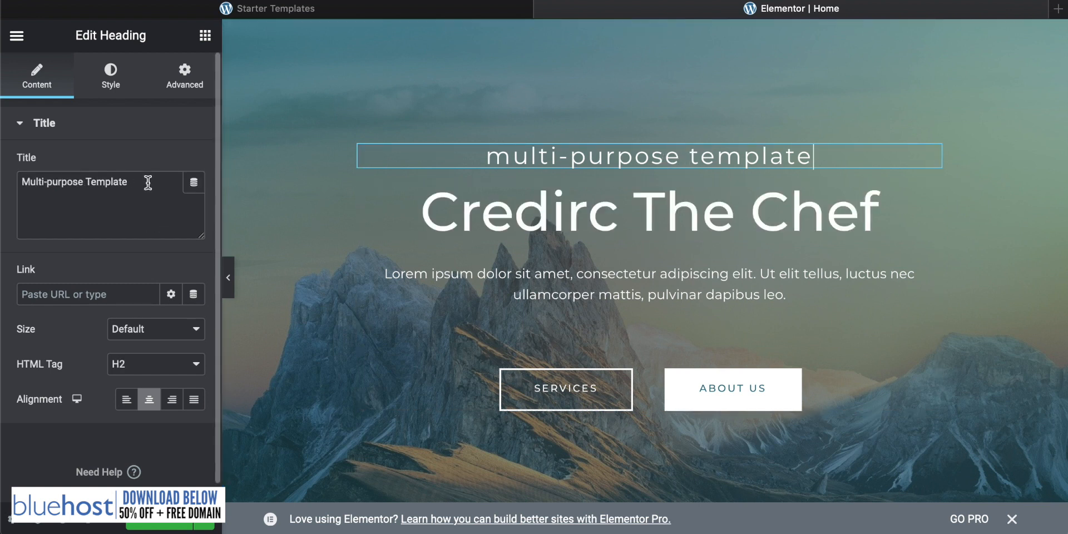
drag(148, 182, 2, 163)
text(The best oers)
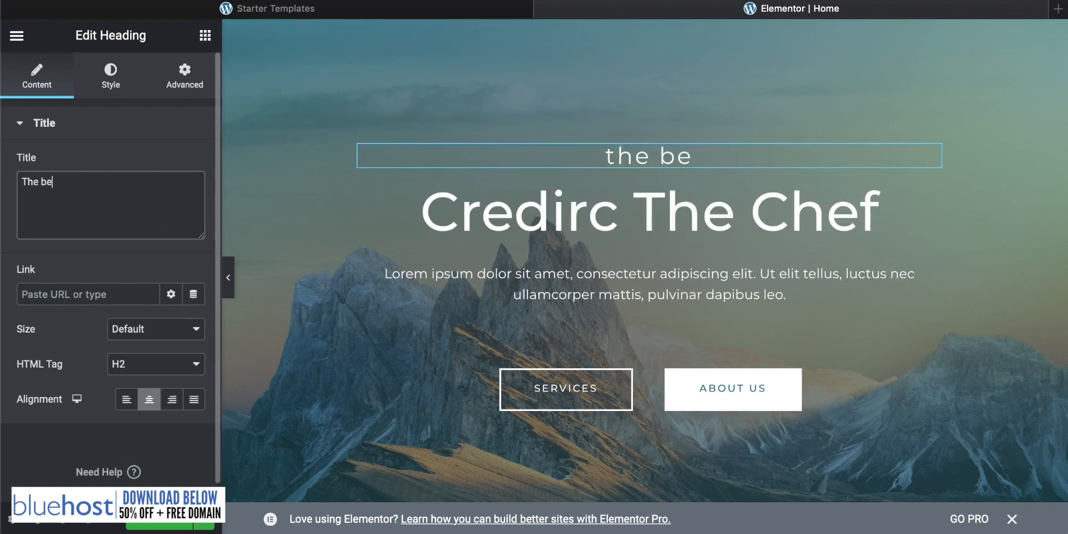
key(BackSpace)
key(BackSpace)
key(BackSpace)
key(BackSpace)
text(personal chef)
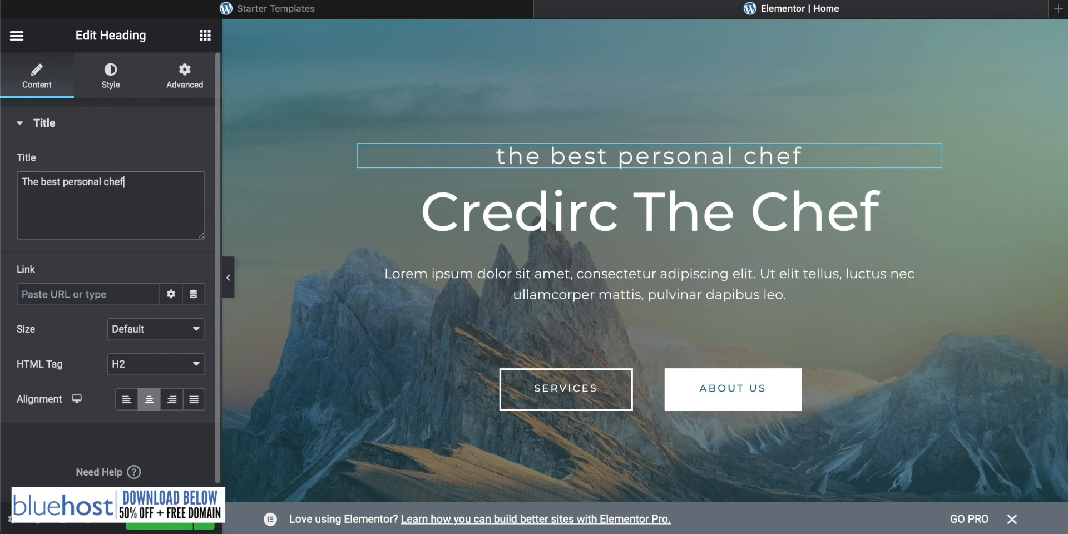
- Correct the spelling of the chef's first name in the hero's main heading
click(518, 197)
double_click(523, 208)
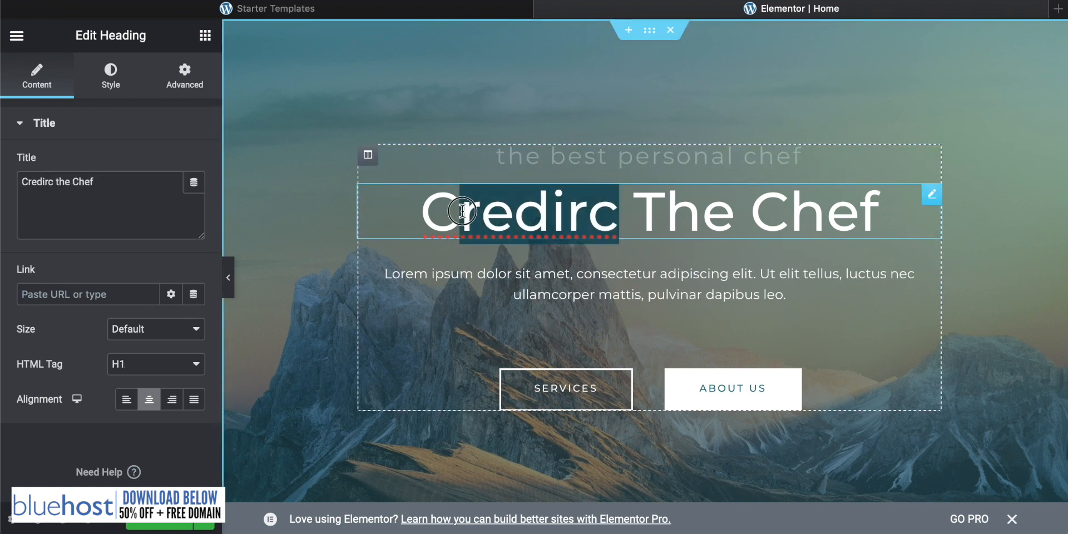
text(Cedric)
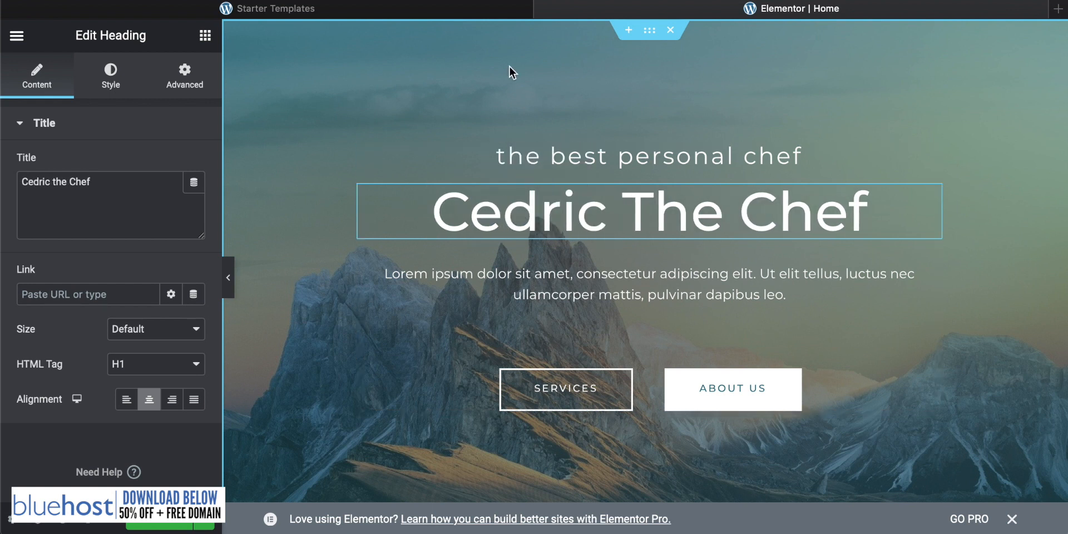
click(583, 157)
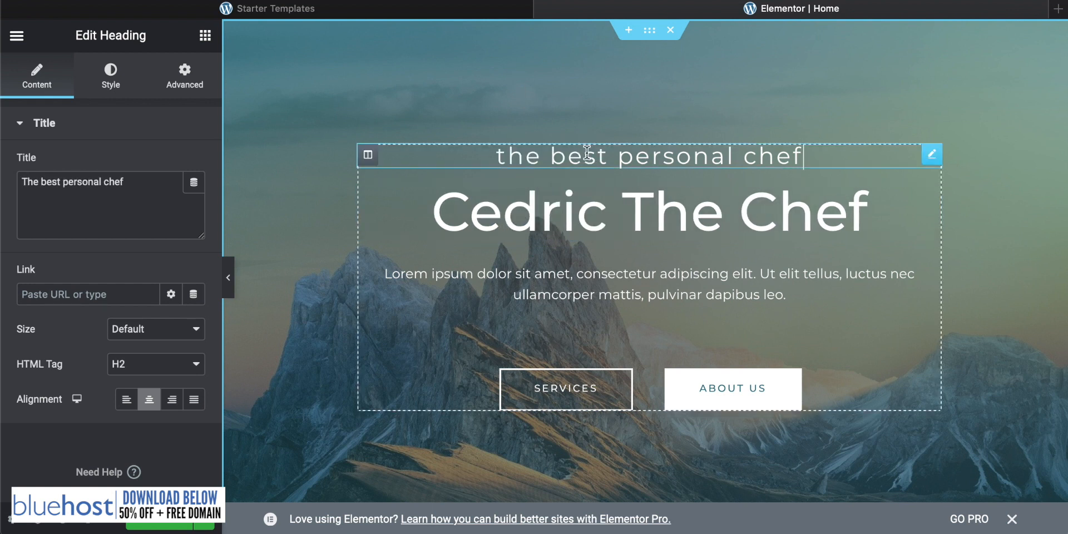
click(588, 206)
- Try deleting the Lorem ipsum text block below the hero's main heading
click(620, 306)
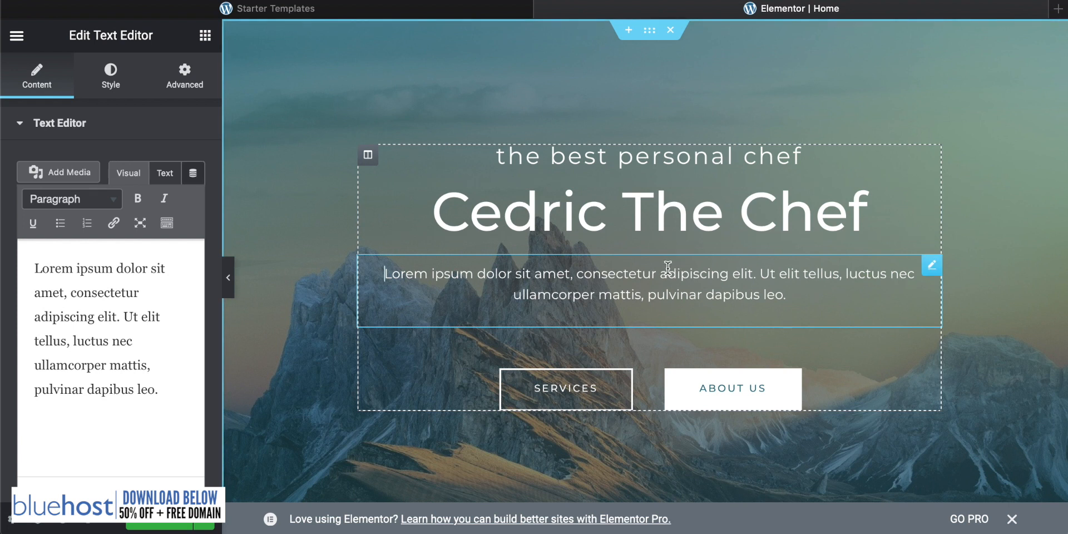
click(938, 272)
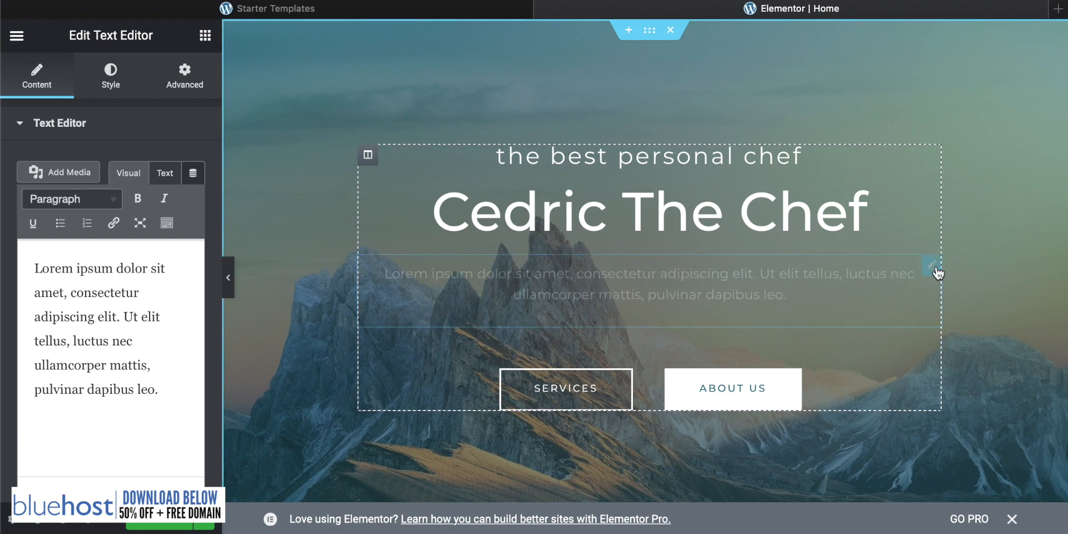
right_click(937, 272)
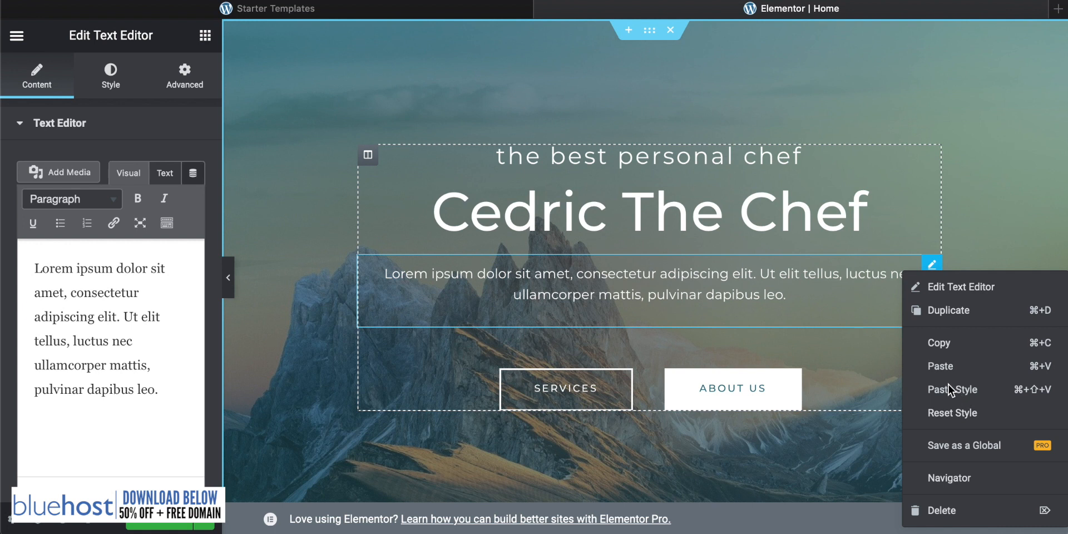
click(941, 511)
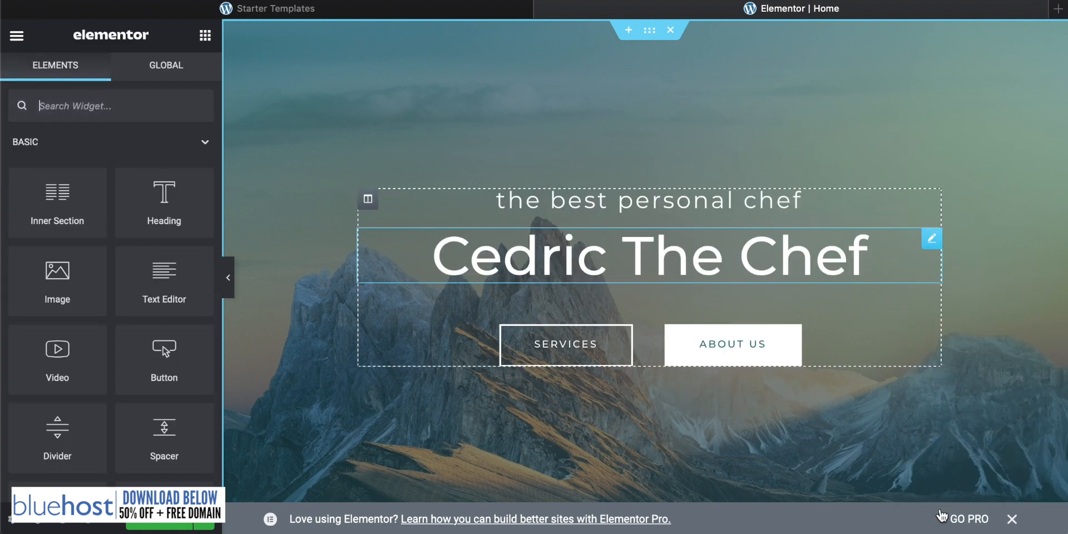
click(729, 262)
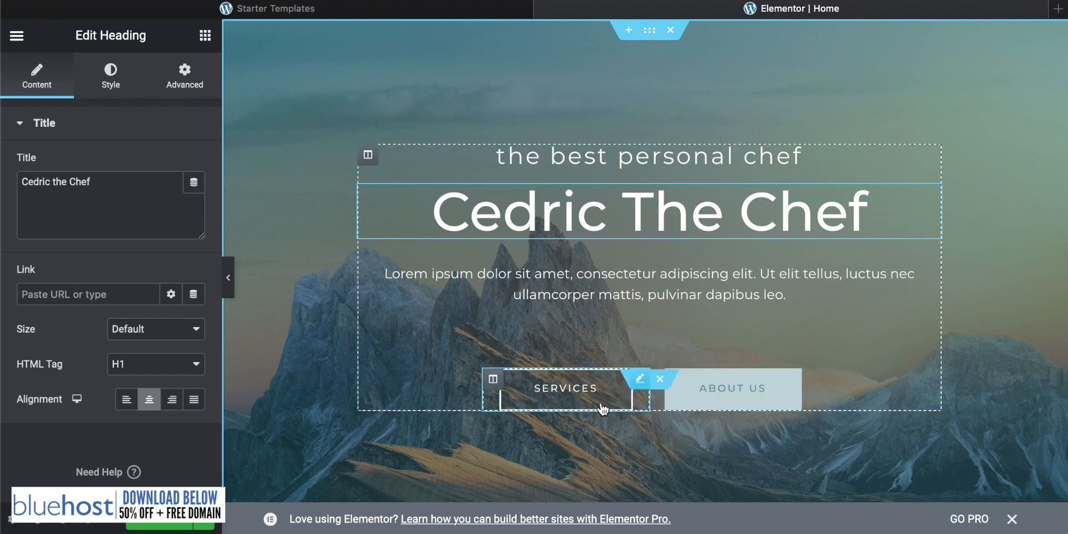
click(562, 395)
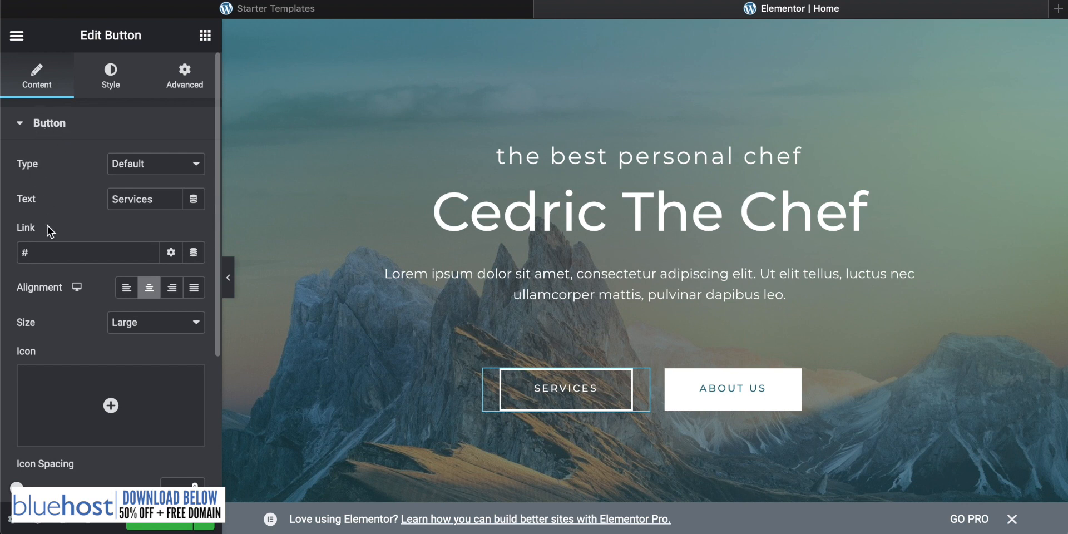
click(48, 252)
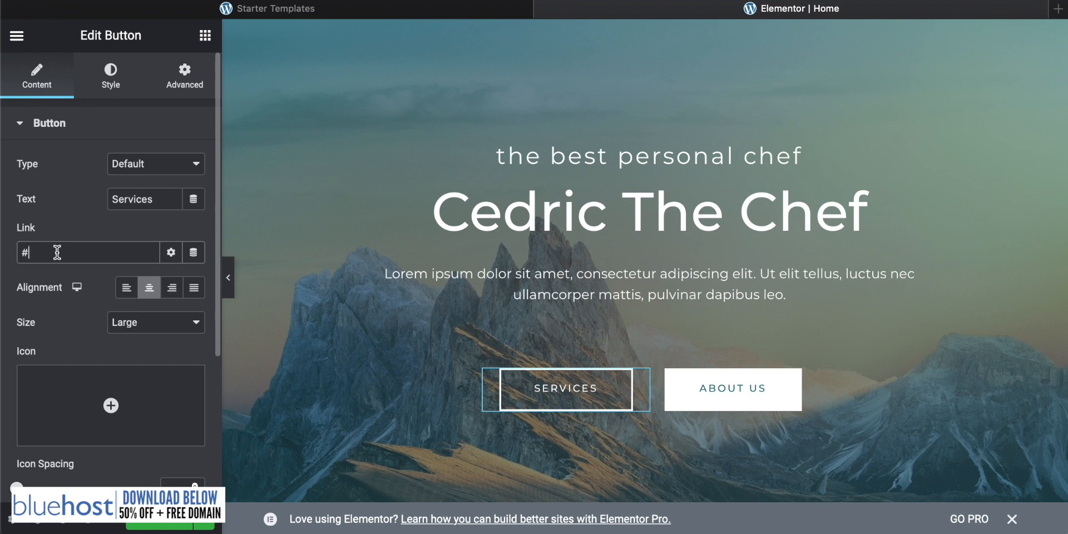
drag(57, 252, 2, 210)
text(htt)
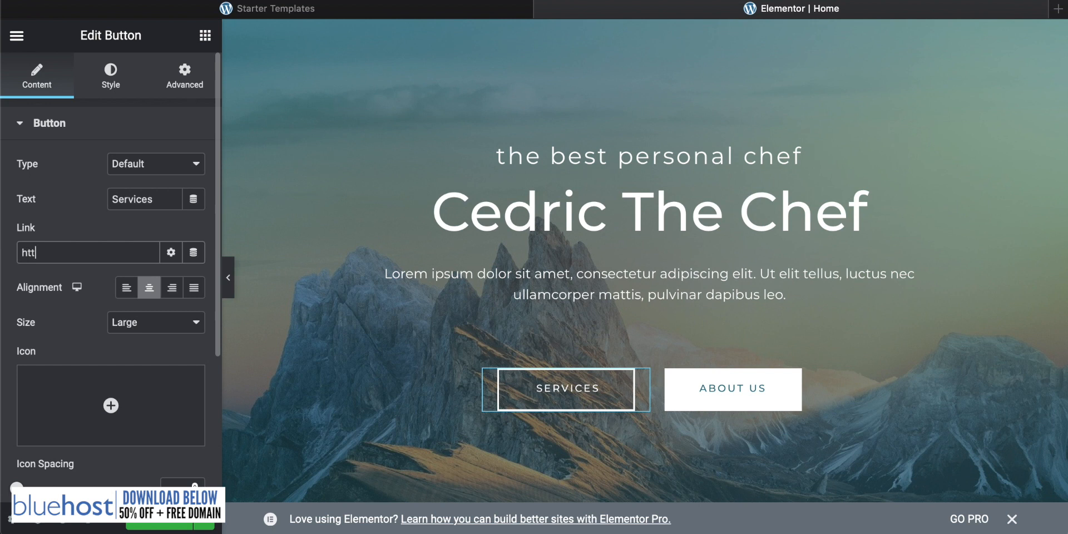
text(ps://techzg.co/ser)
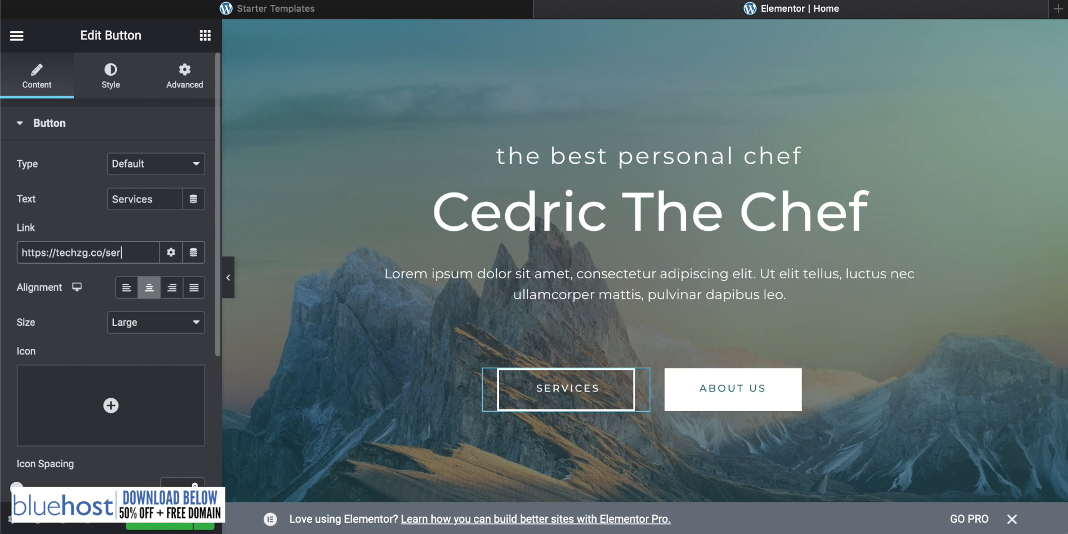
text(vices)
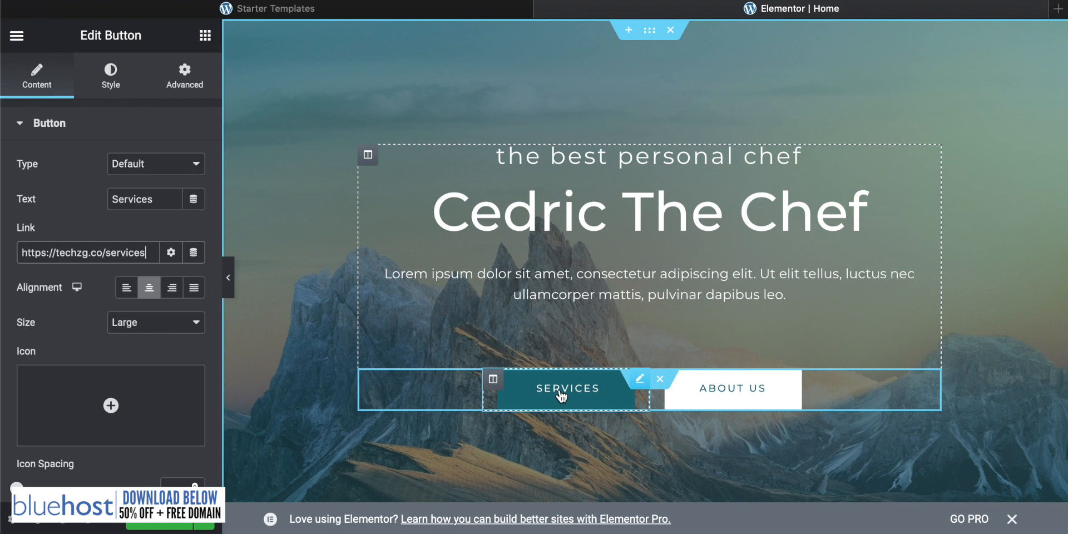
- Open techzg.co in a new browser tab and view the live site's Services page
click(1058, 9)
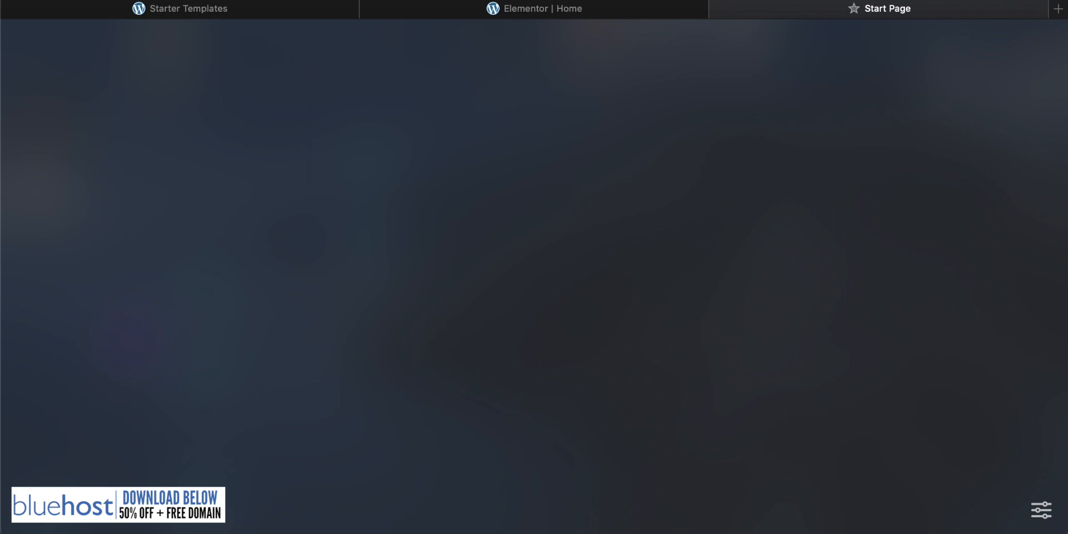
text(techzg.co)
key(Return)
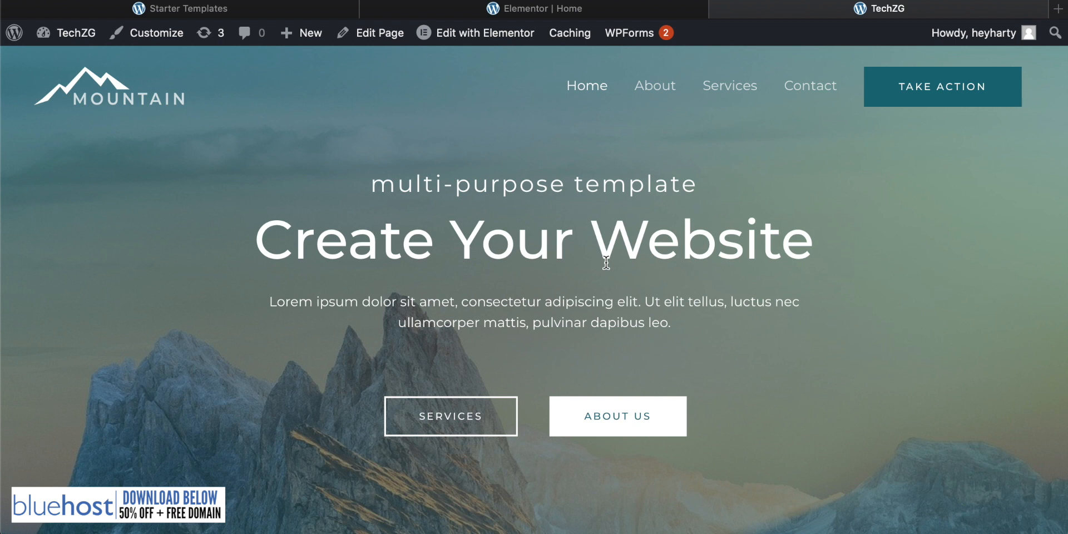
click(726, 87)
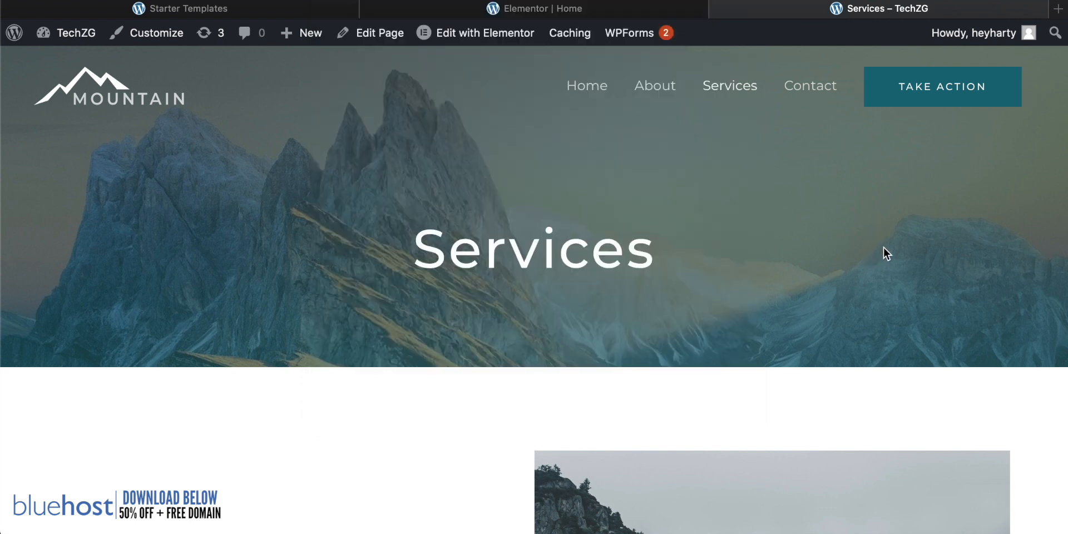
scroll(603, 243, down, 2)
scroll(603, 242, down, 7)
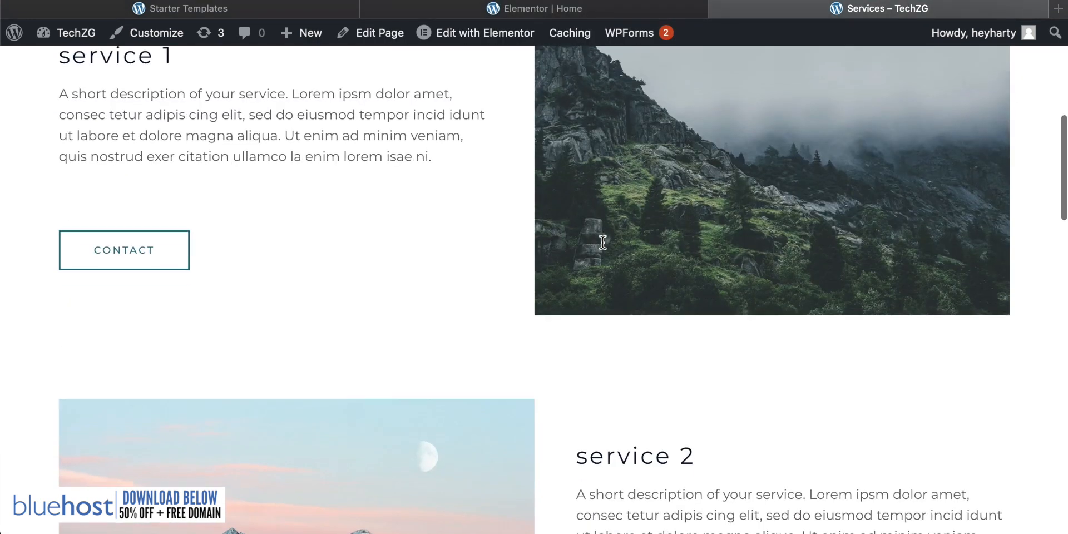
scroll(602, 244, up, 10)
click(554, 10)
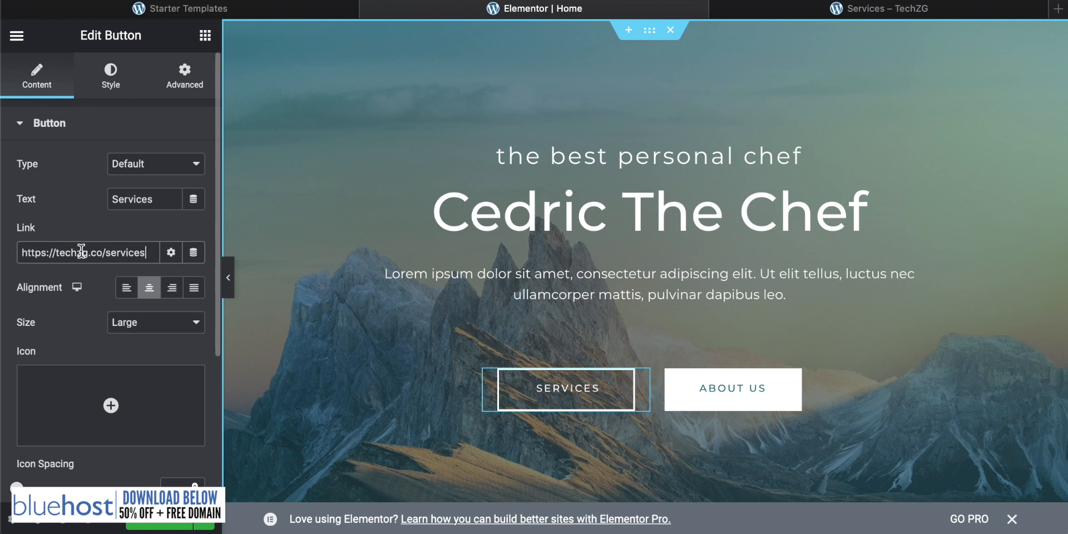
click(743, 388)
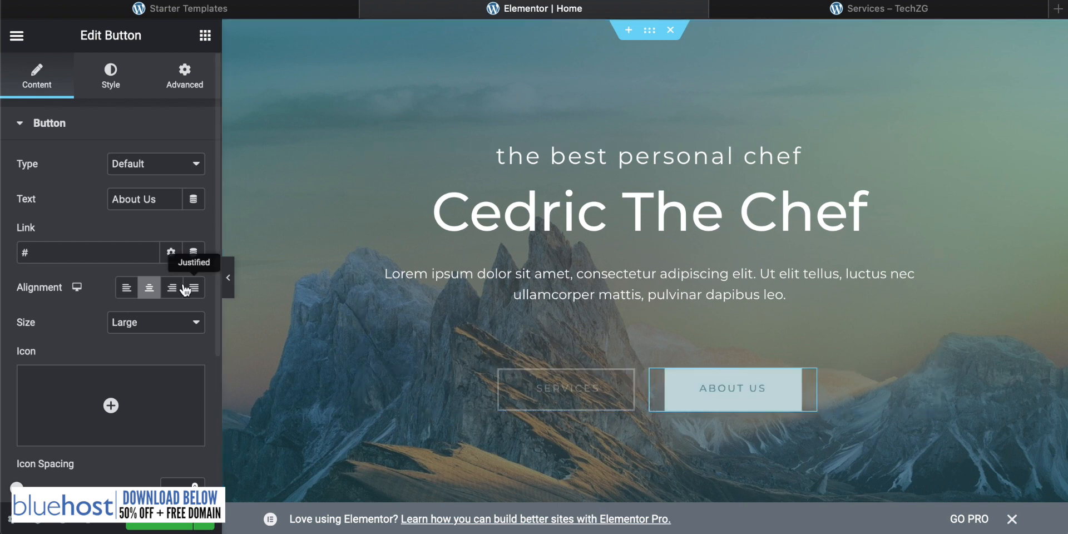
click(54, 257)
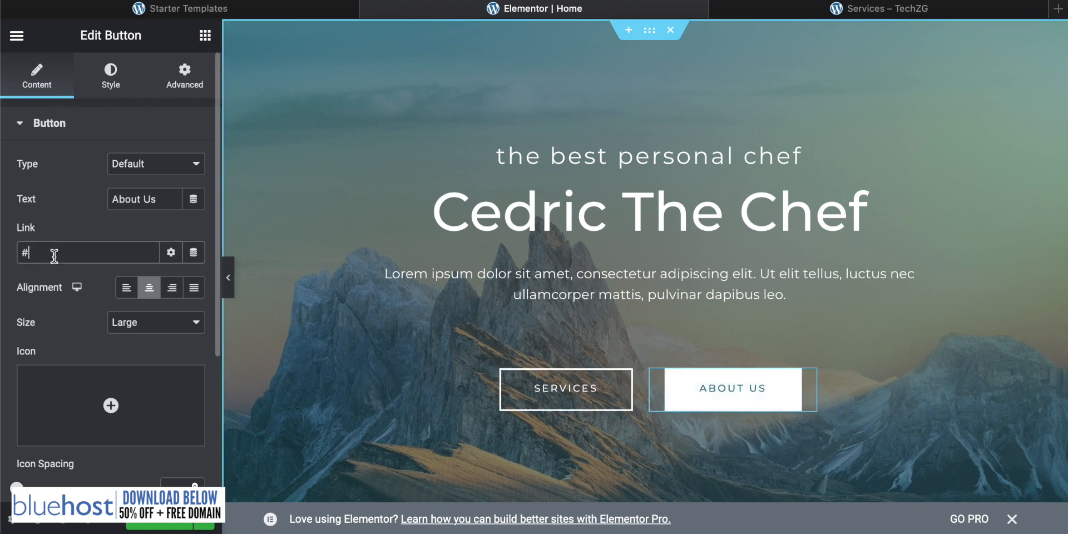
click(910, 6)
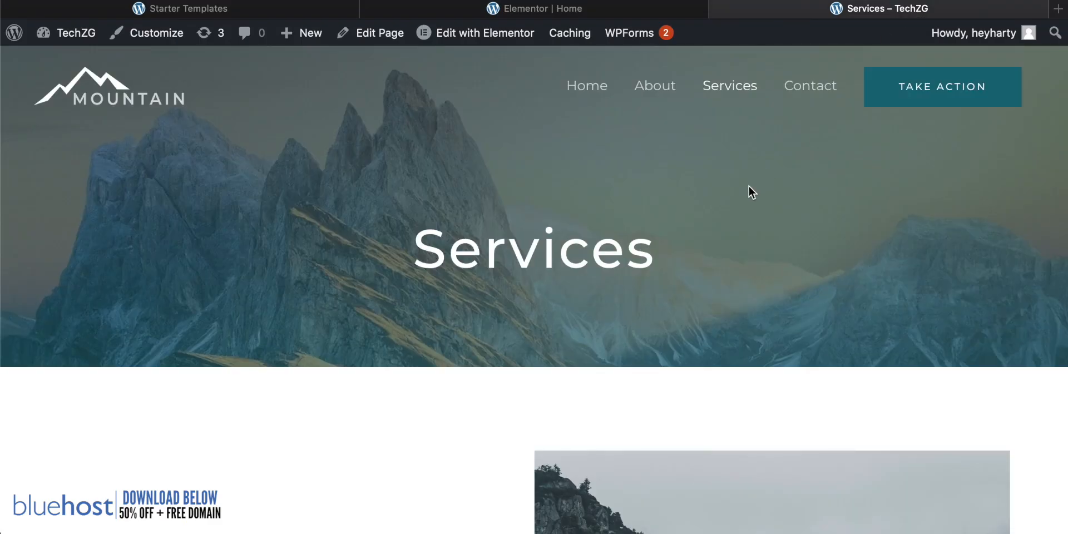
click(659, 86)
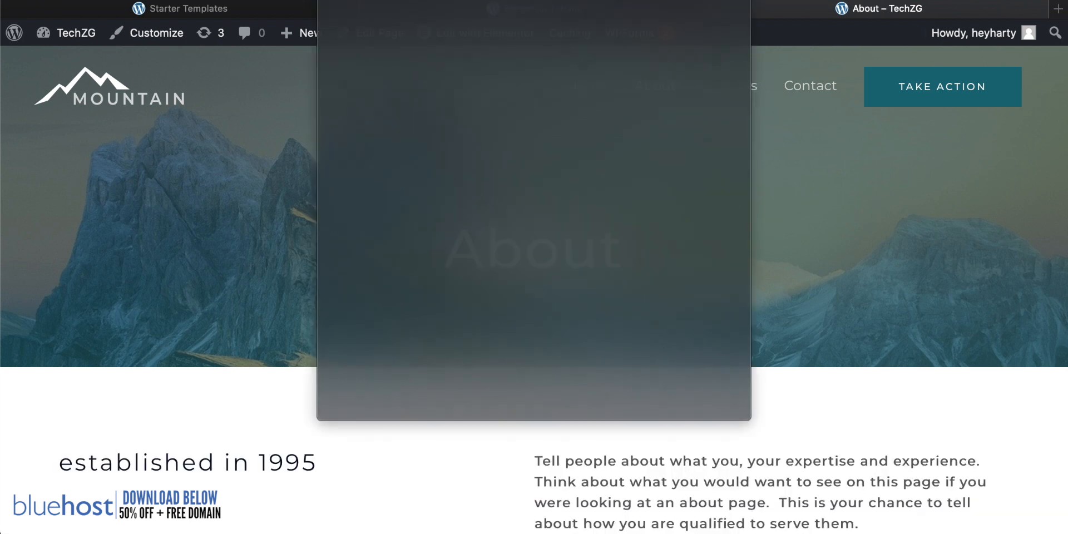
click(821, 228)
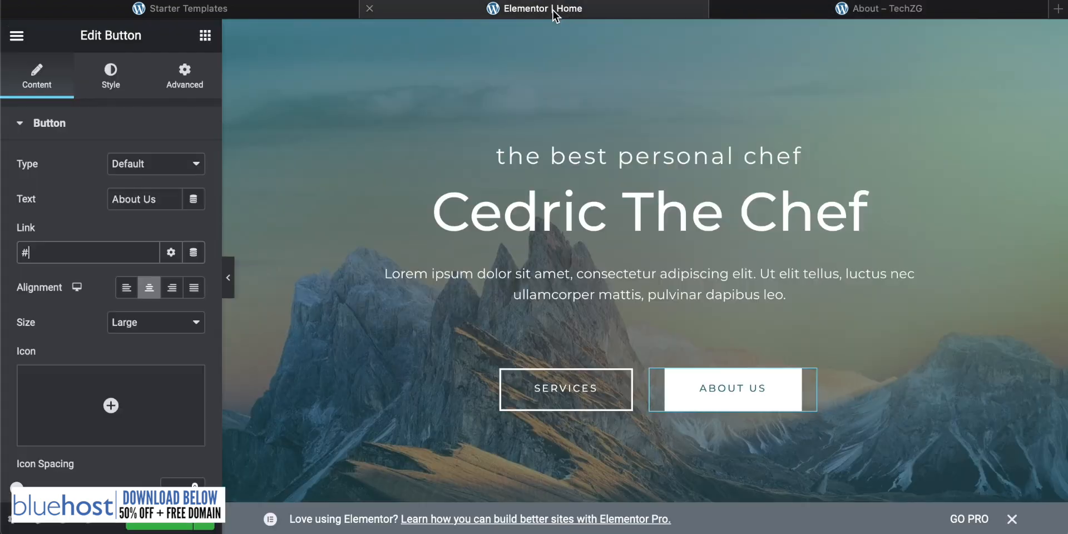
click(553, 10)
click(55, 248)
key(super+a)
text(https://techzg.co/about/)
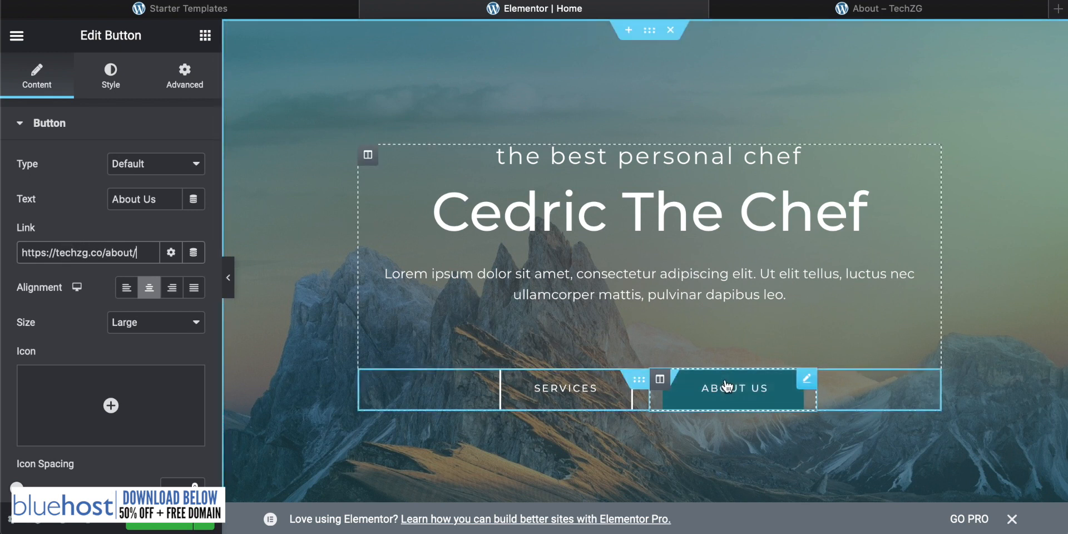
- Change the text of the hero's Services button to "My menu!"
click(561, 394)
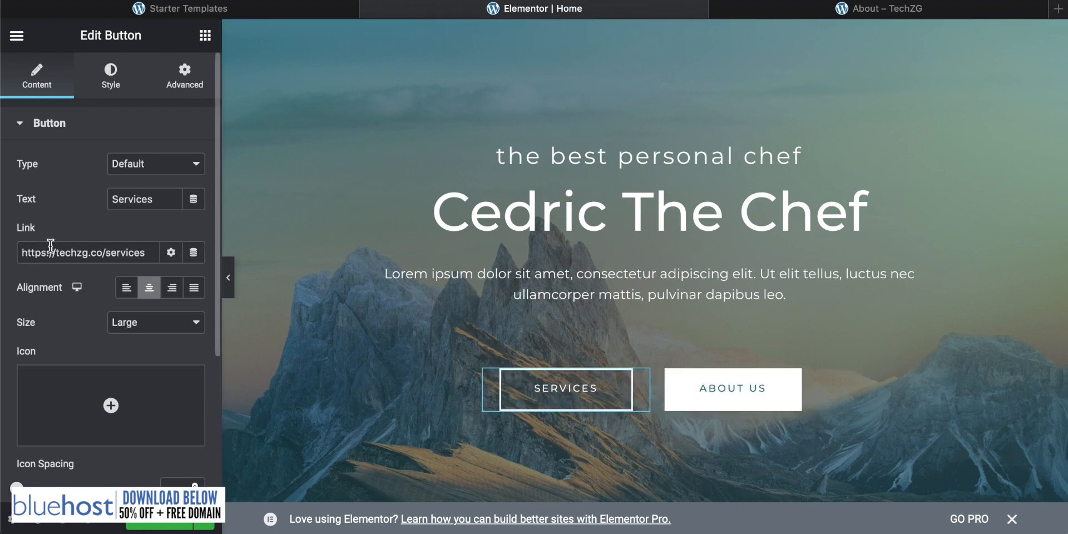
drag(161, 198, 4, 199)
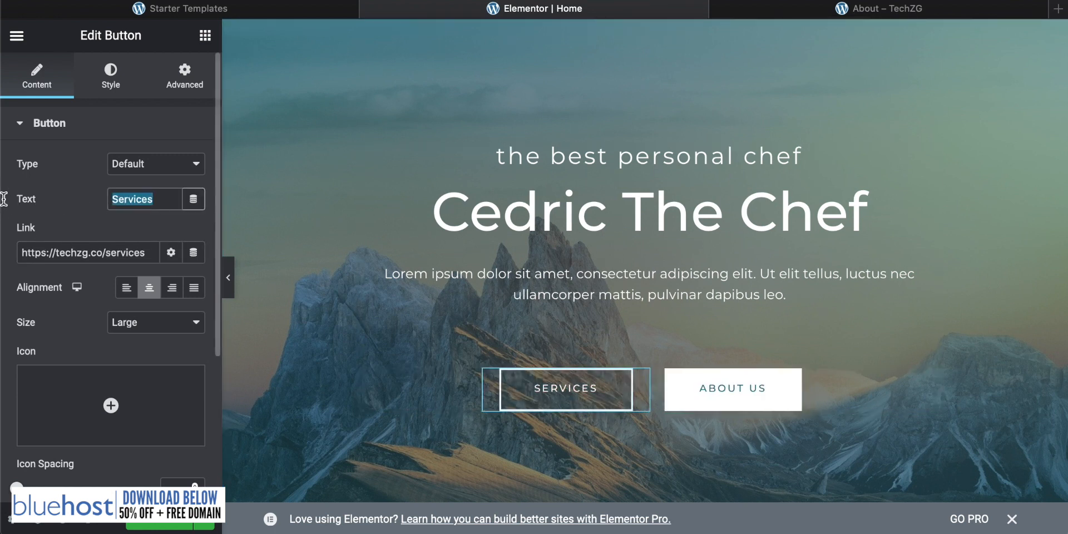
text(My )
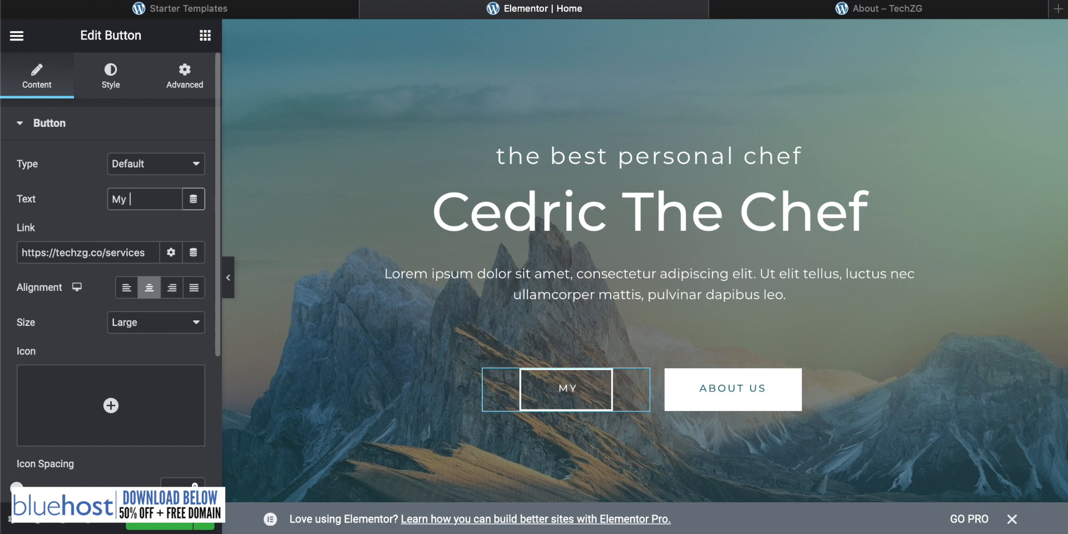
text(menu!)
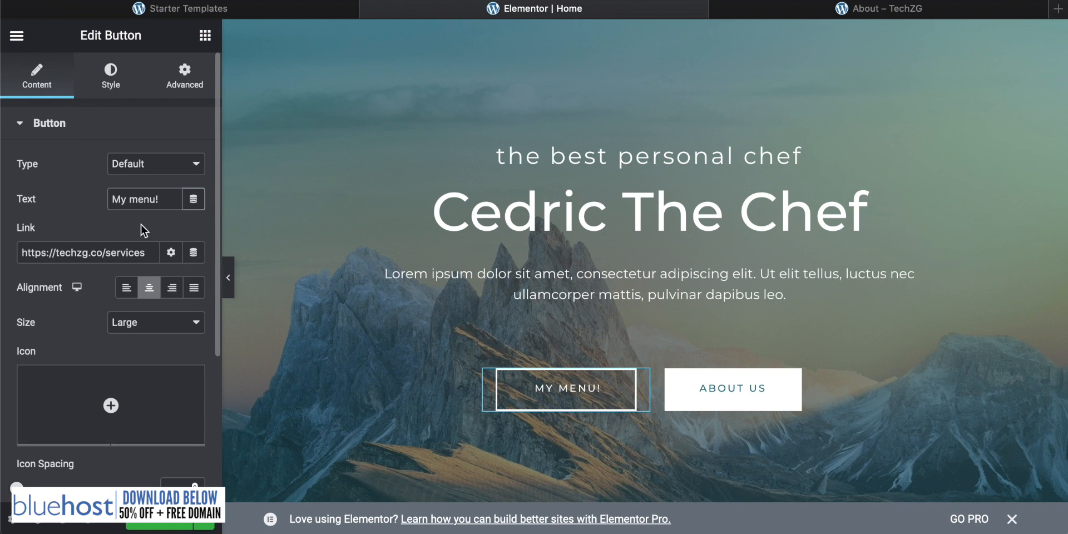
- Replace the "My menu!" button text in the hero with "Services"
key(BackSpace)
key(BackSpace)
key(BackSpace)
key(BackSpace)
key(BackSpace)
key(BackSpace)
key(BackSpace)
key(BackSpace)
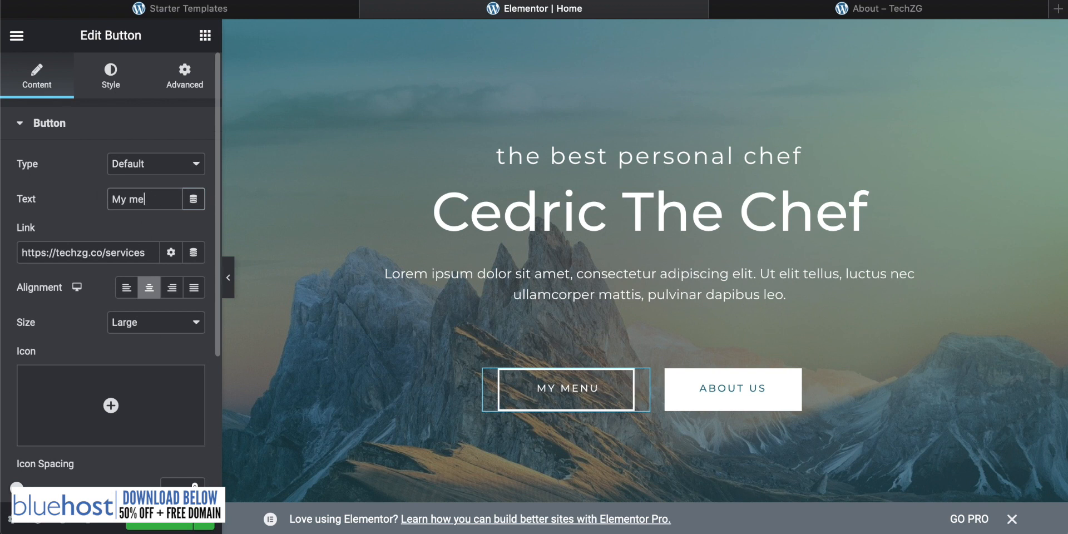
text(Service)
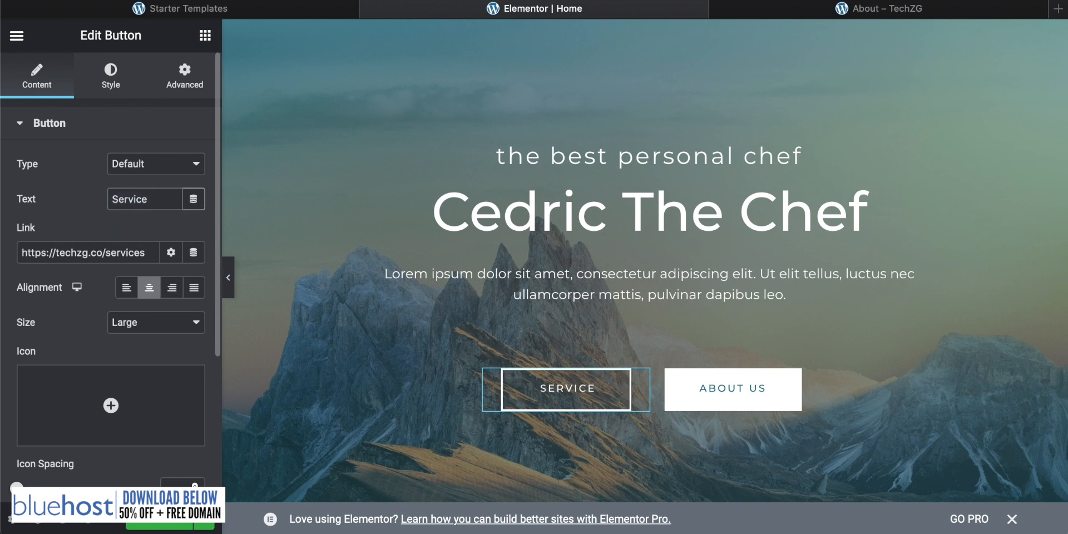
text(s)
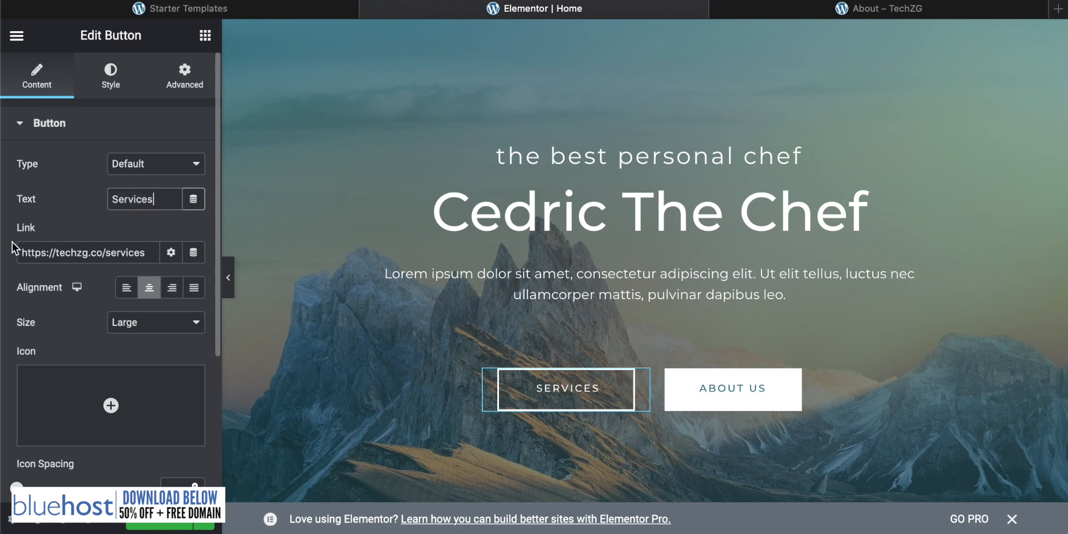
- Search the Icon Library for "arrow" and insert the plain right arrow icon into the hero's Services button
scroll(12, 242, down, 1)
scroll(93, 268, down, 3)
mouse_move(186, 271)
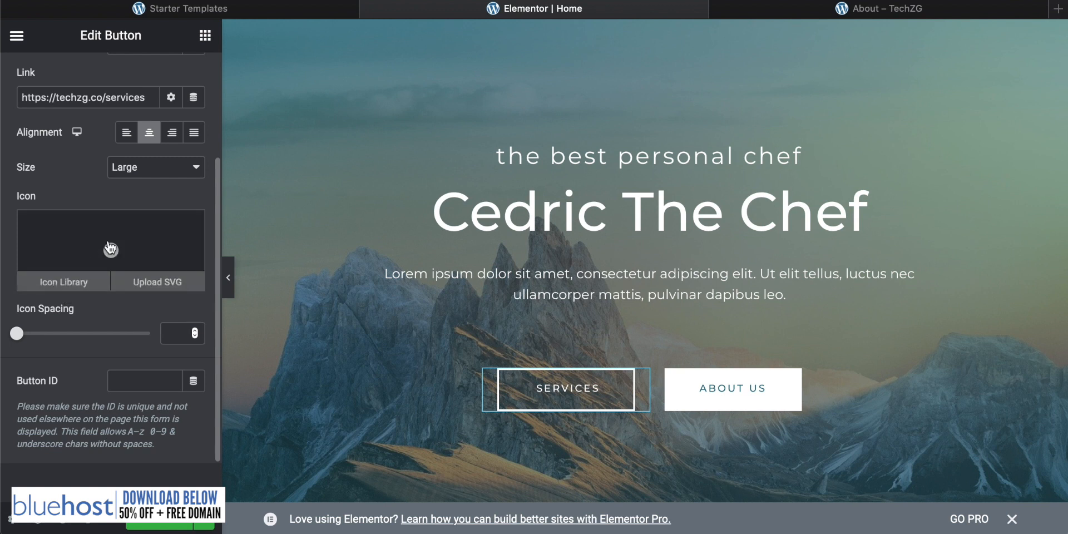
click(60, 279)
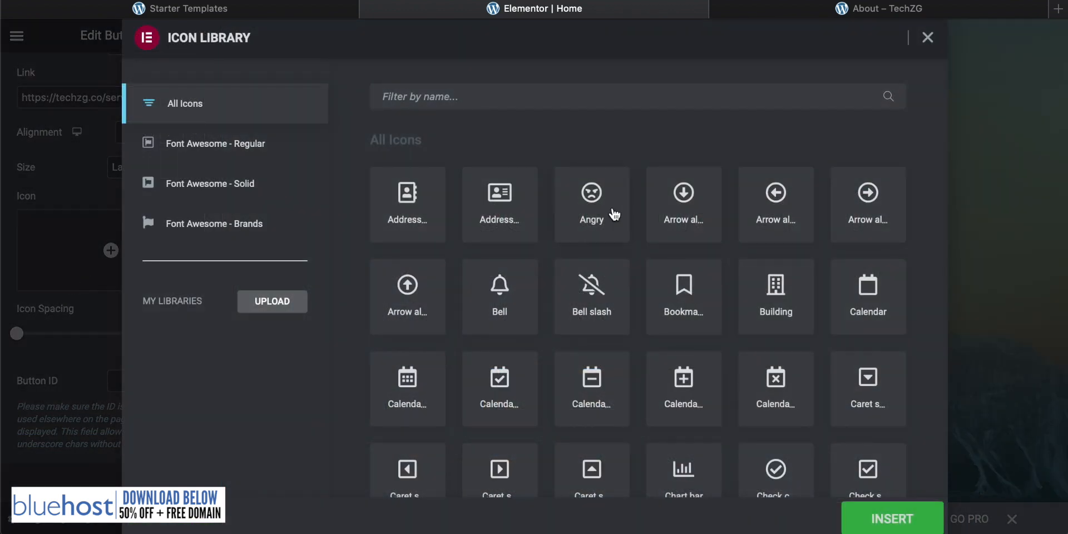
scroll(581, 238, down, 2)
scroll(581, 240, down, 8)
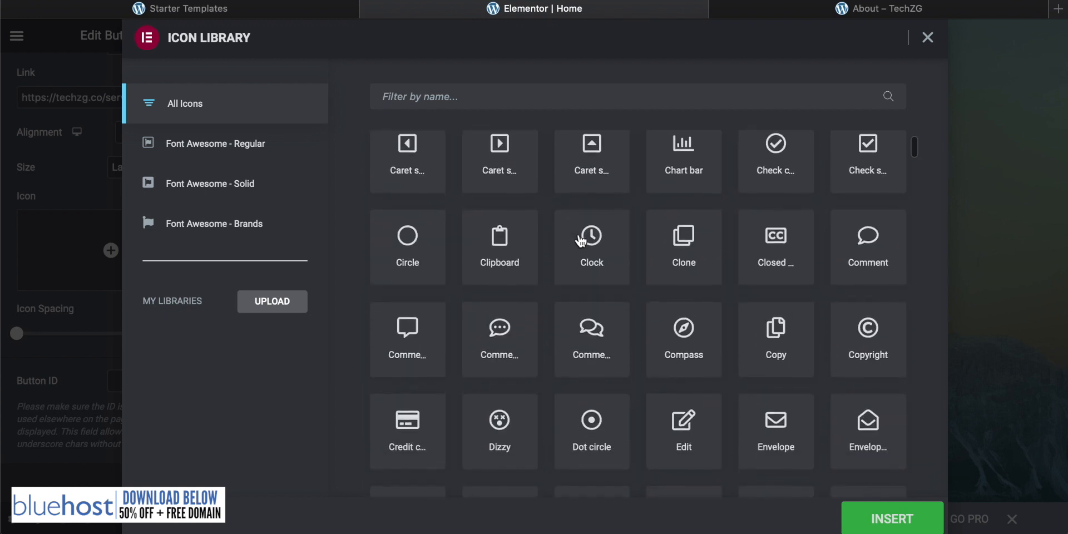
scroll(581, 240, down, 4)
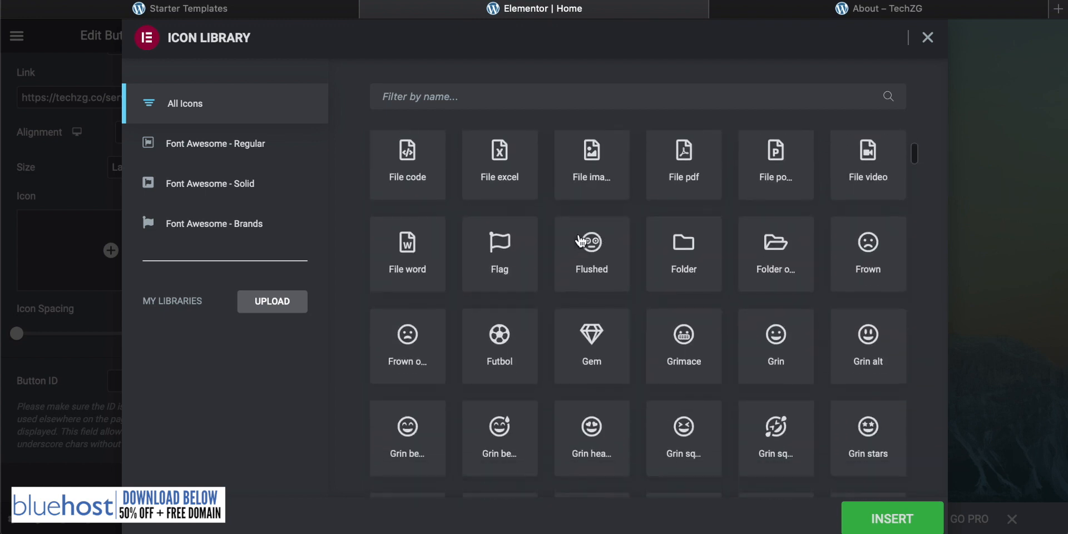
scroll(649, 239, down, 1)
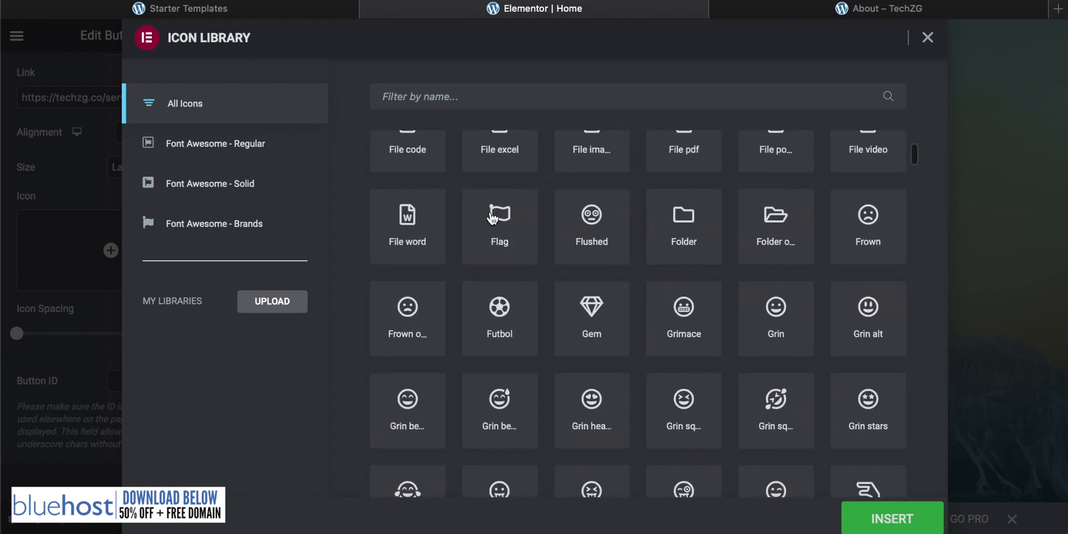
scroll(720, 234, up, 5)
click(444, 98)
text(arrow)
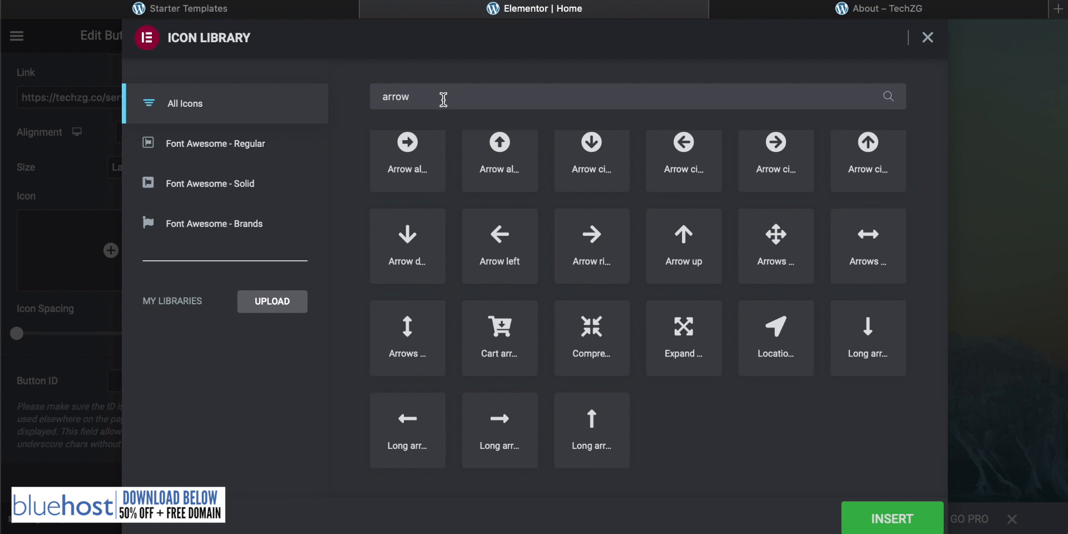
click(600, 246)
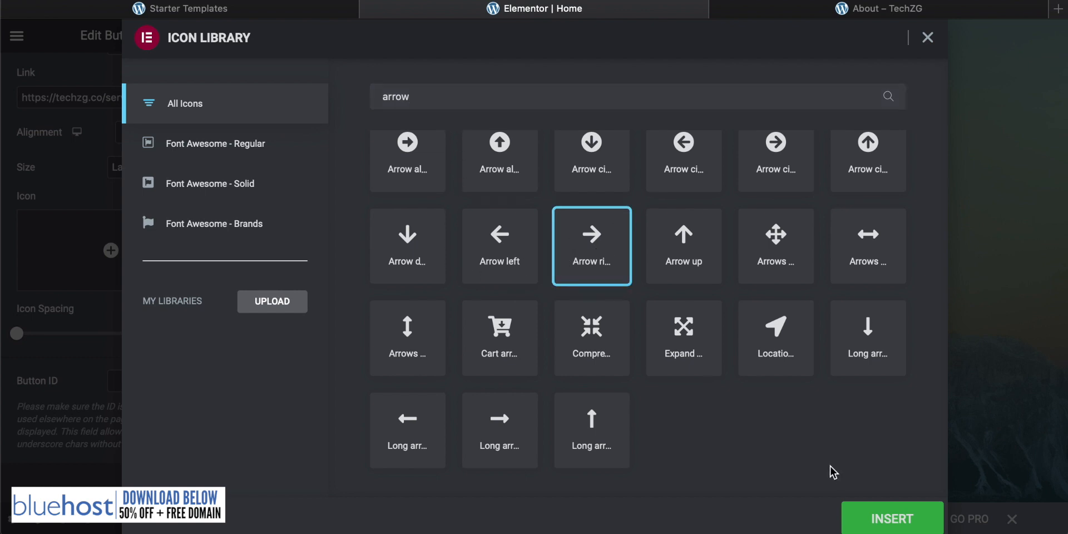
click(889, 517)
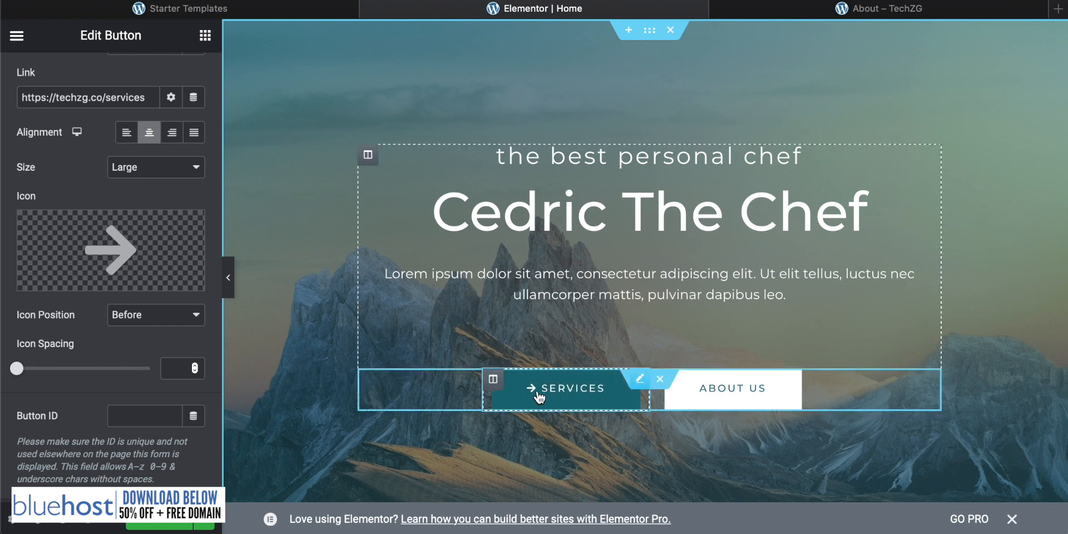
- Remove the arrow icon from the hero's Services button
scroll(529, 434, down, 2)
mouse_move(137, 246)
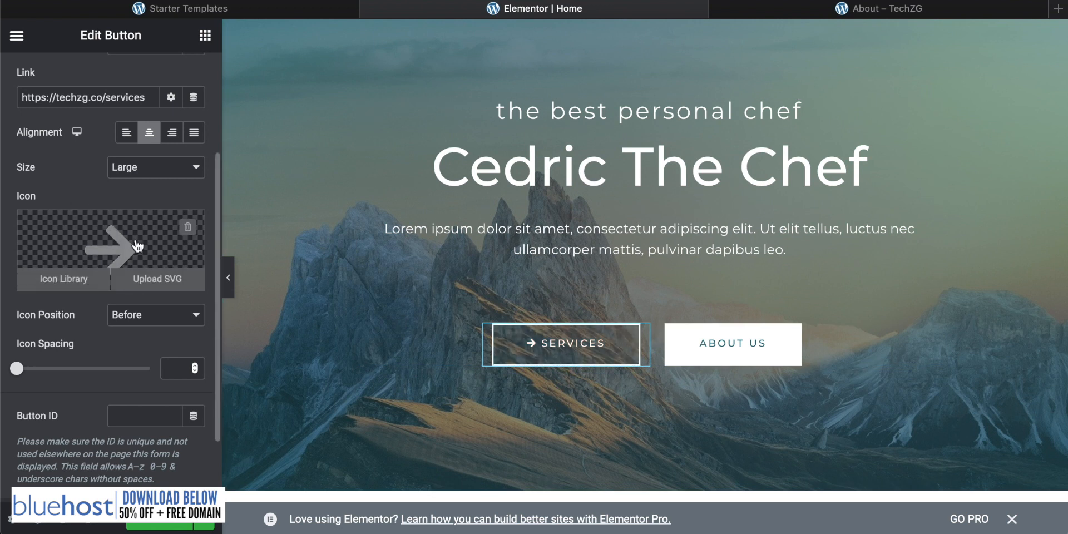
click(188, 227)
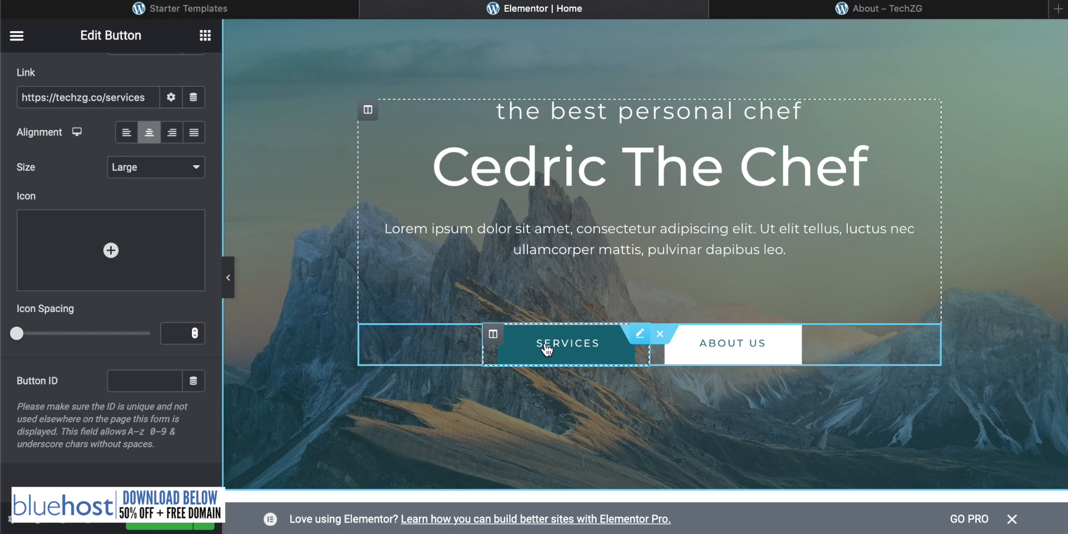
- Replace the hero's Lorem ipsum paragraph with text about a call-in chef working in the London areas, bringing own ingredients and cooking for dinner parties
scroll(561, 436, up, 1)
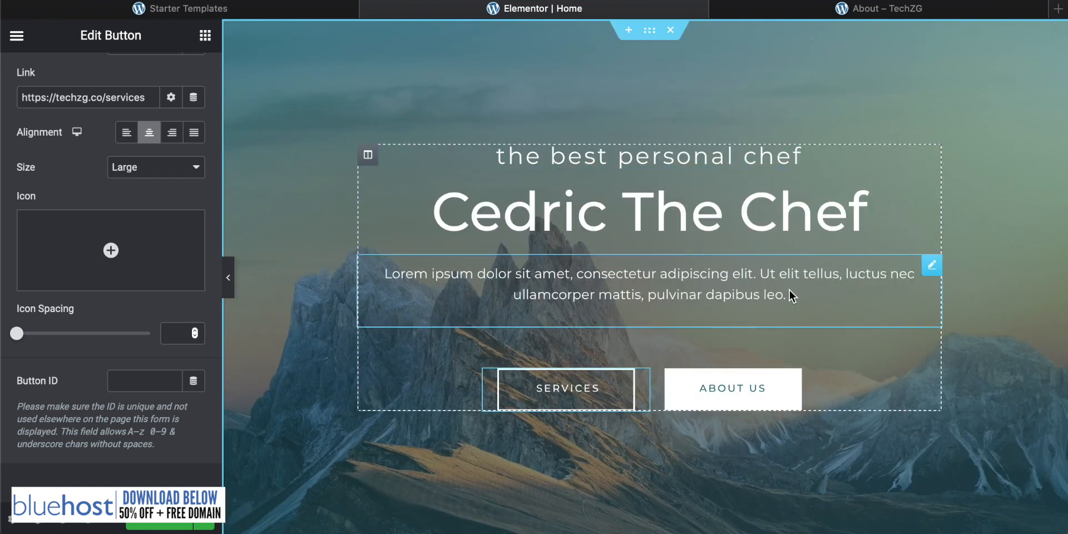
triple_click(783, 297)
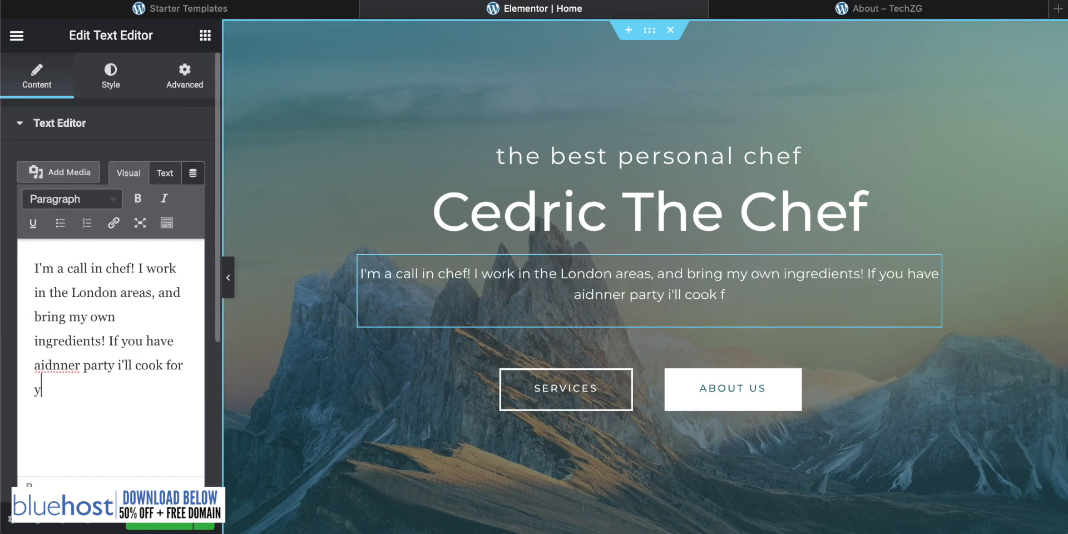
text(ou)
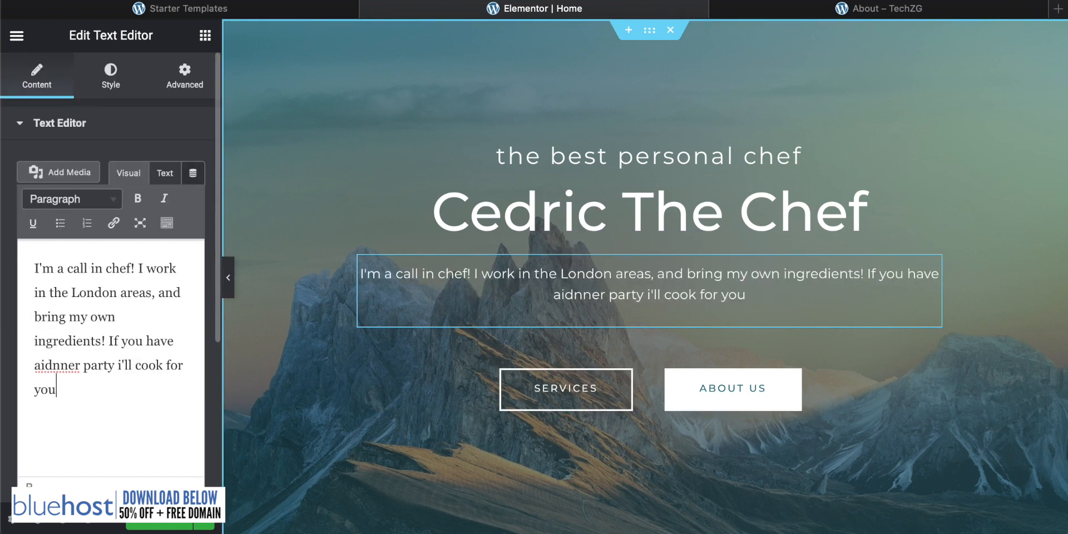
text(!!)
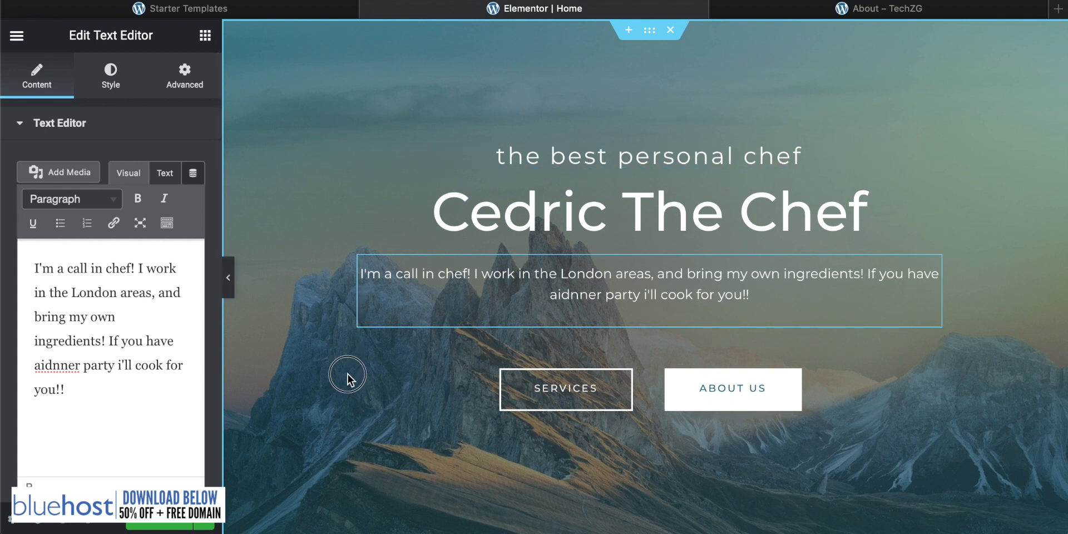
scroll(359, 383, down, 3)
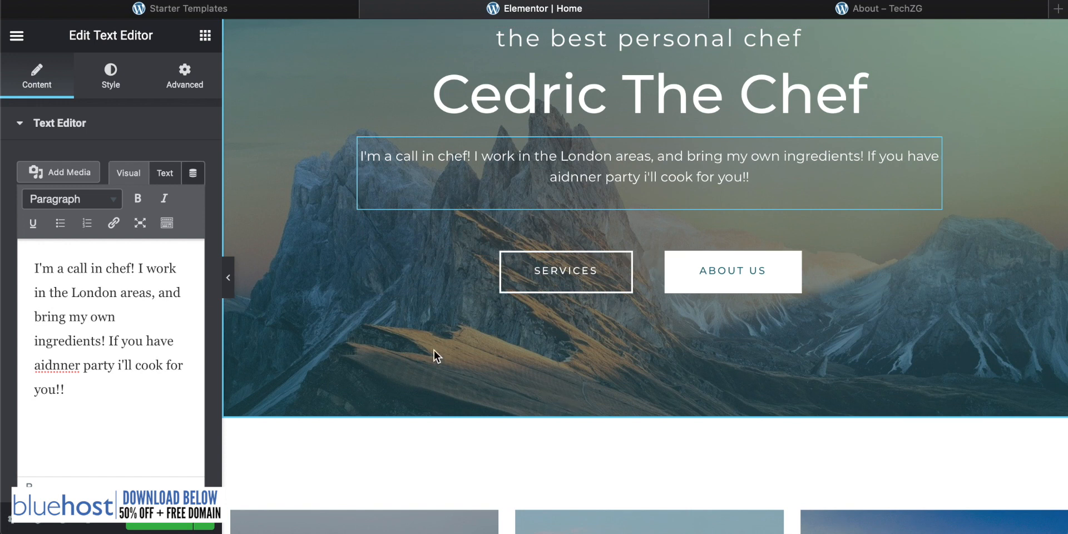
scroll(419, 305, up, 3)
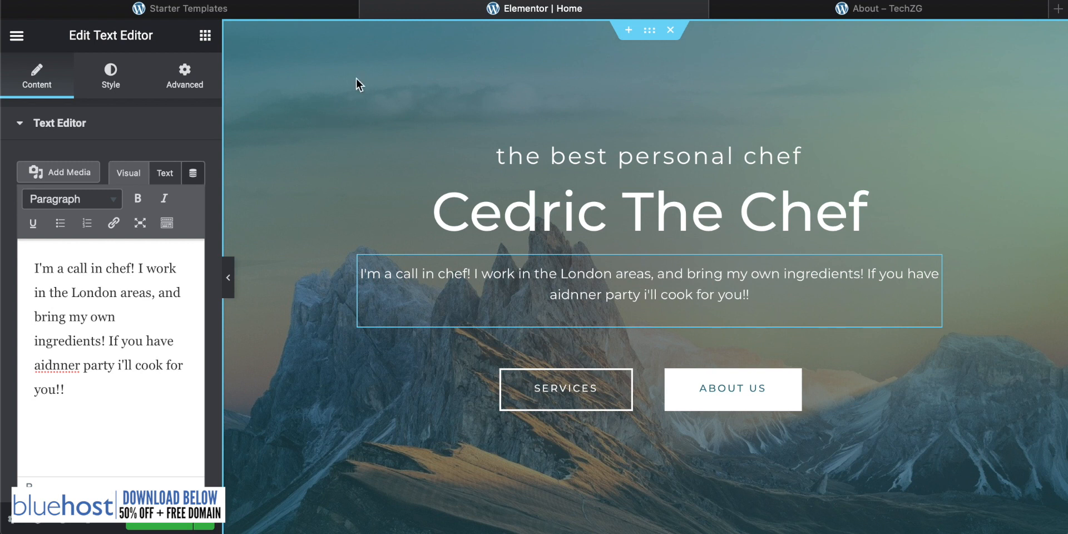
- Open the hero section for editing and go to its background style settings
right_click(303, 69)
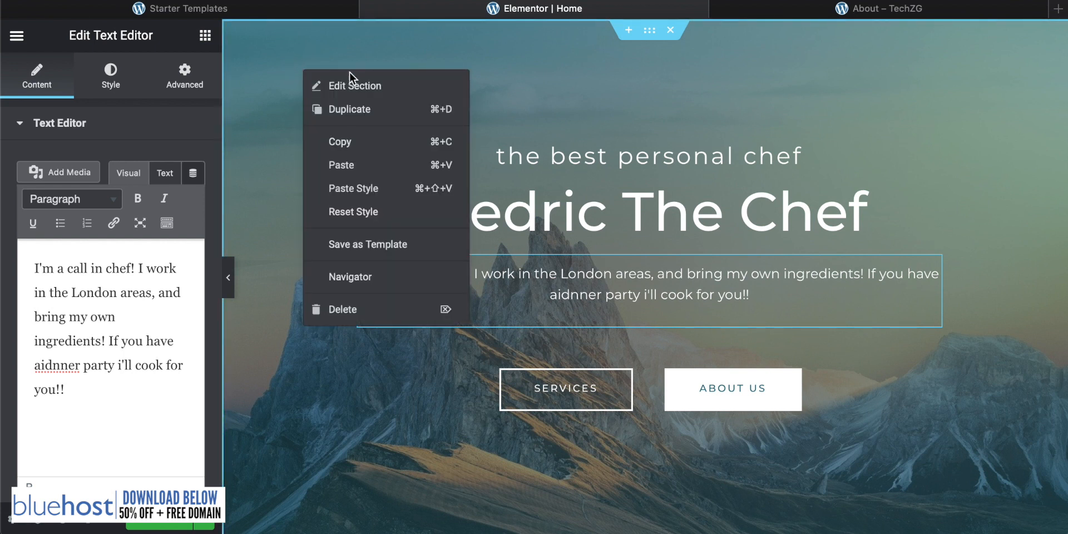
click(363, 87)
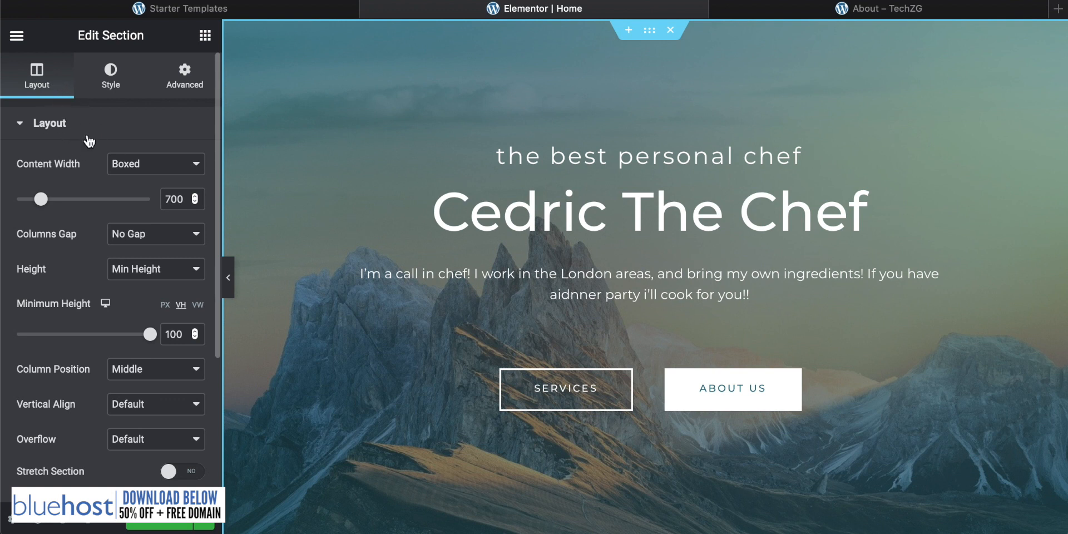
scroll(89, 141, down, 3)
scroll(89, 141, up, 3)
scroll(89, 141, down, 5)
scroll(89, 142, up, 8)
click(113, 80)
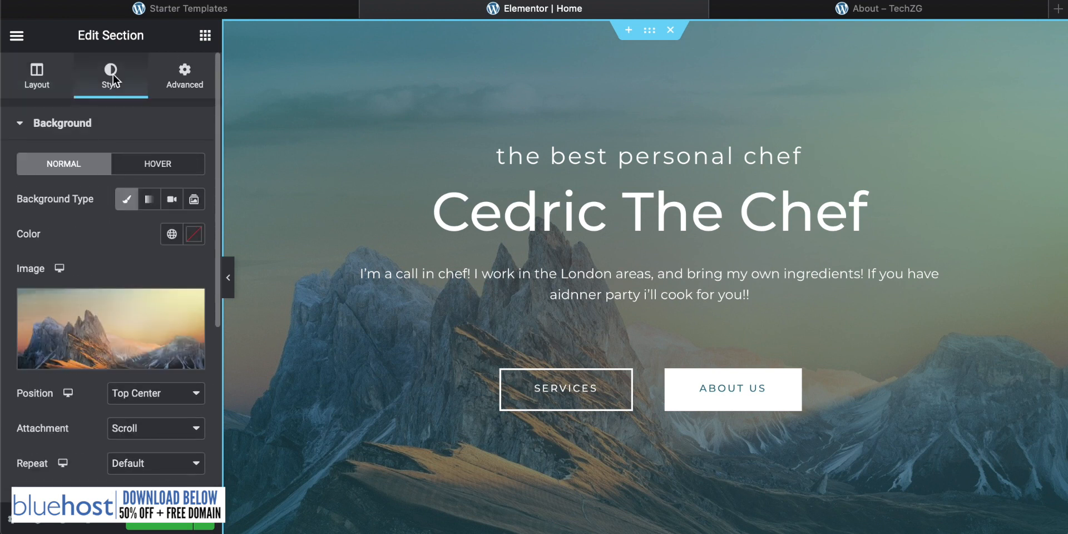
scroll(89, 238, down, 1)
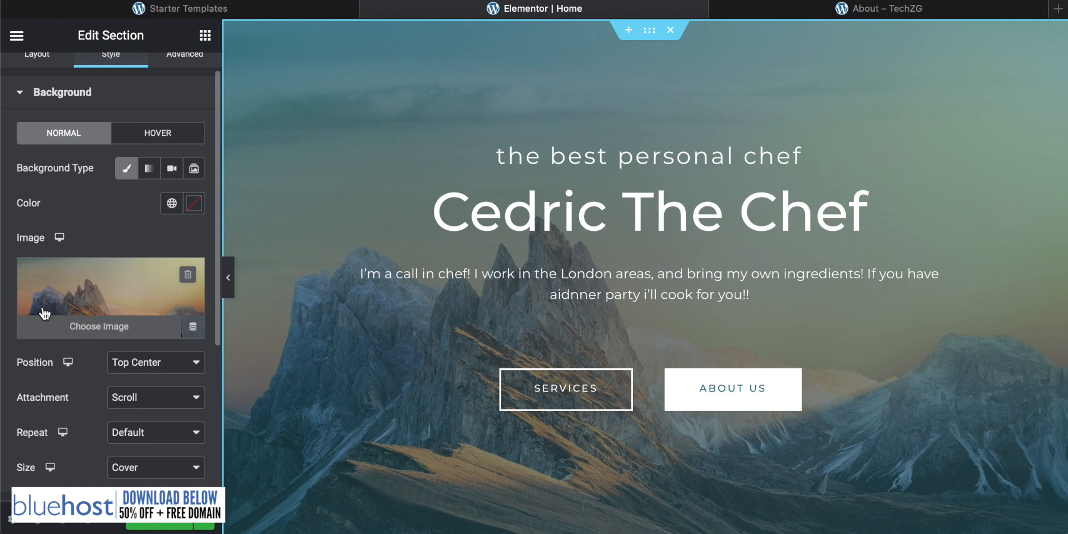
- Upload pexels-sebastian-coman-photography-3437689.jpg from the Personal Chef folder to the media library for the hero background
mouse_move(65, 313)
click(105, 327)
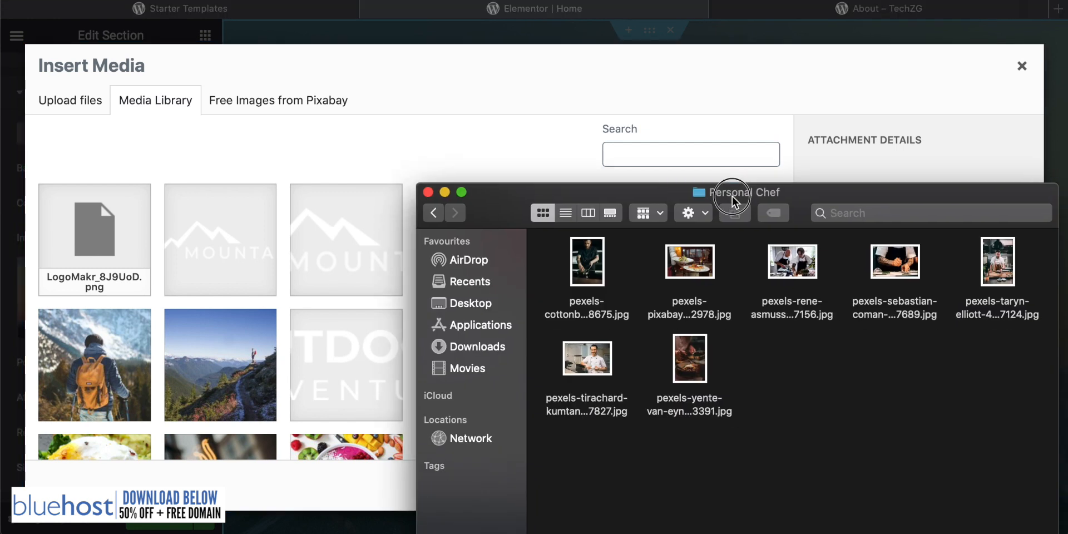
drag(735, 200, 716, 182)
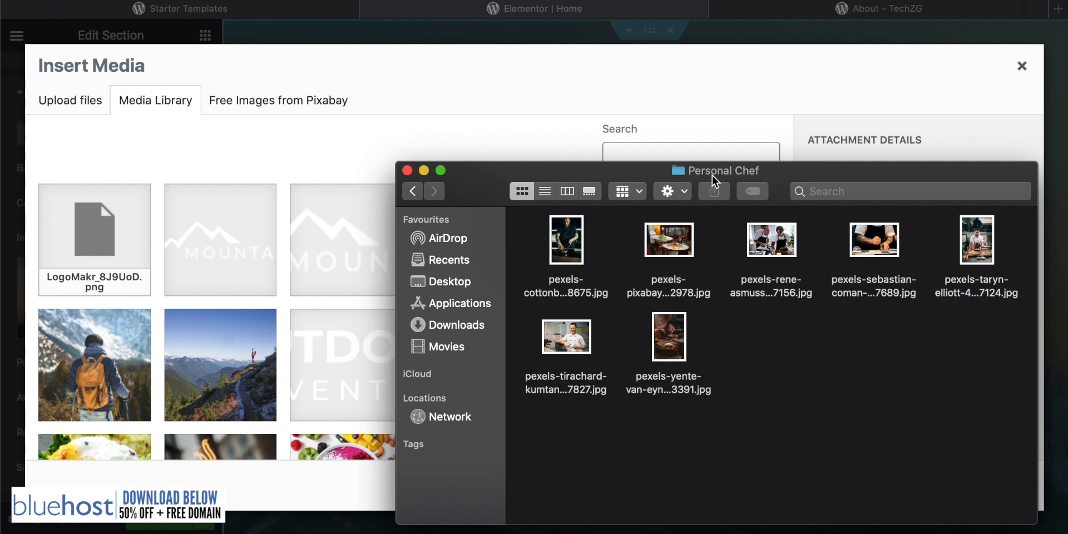
drag(715, 181, 663, 158)
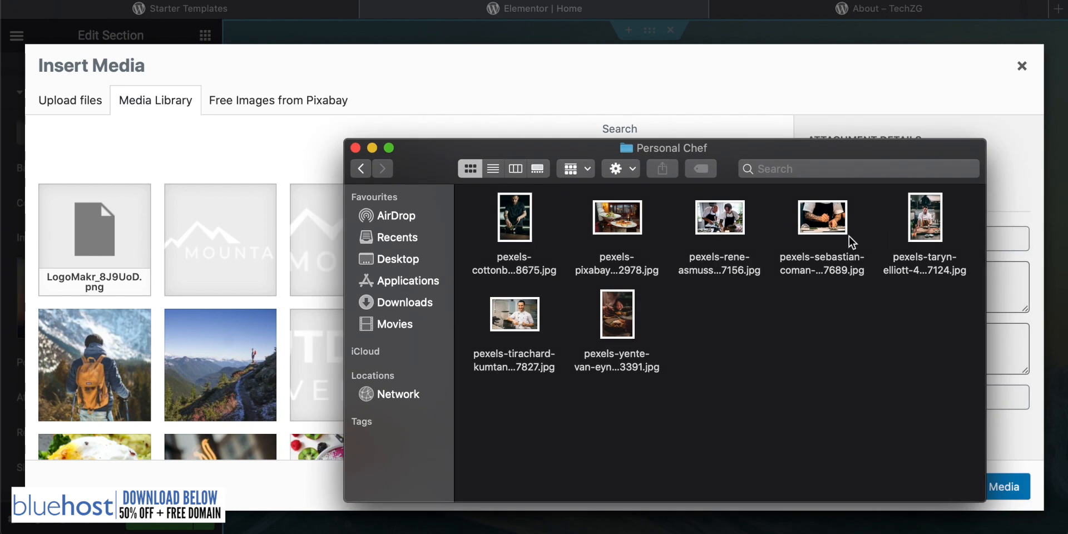
drag(835, 230, 147, 214)
drag(411, 157, 823, 531)
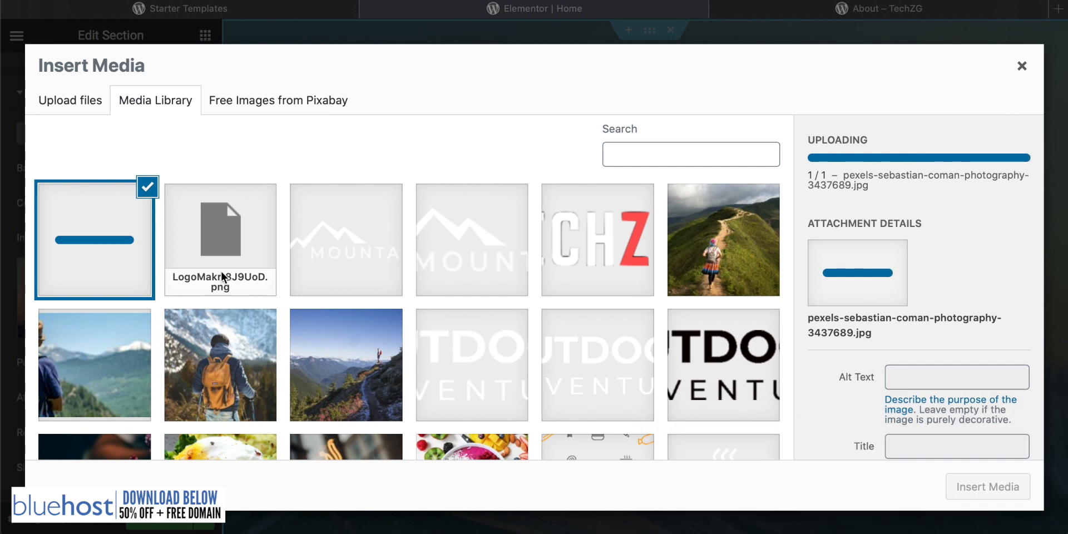
- Insert the uploaded chef photo as the hero section's background image, leaving alt text, caption and description empty, and check it on the page
scroll(937, 273, down, 3)
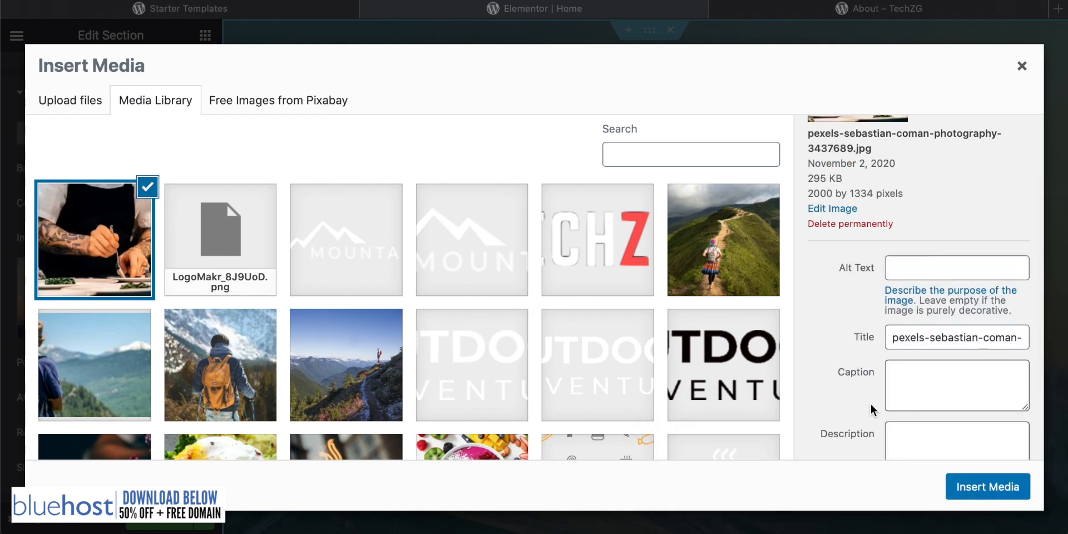
click(922, 279)
click(914, 269)
scroll(912, 267, down, 3)
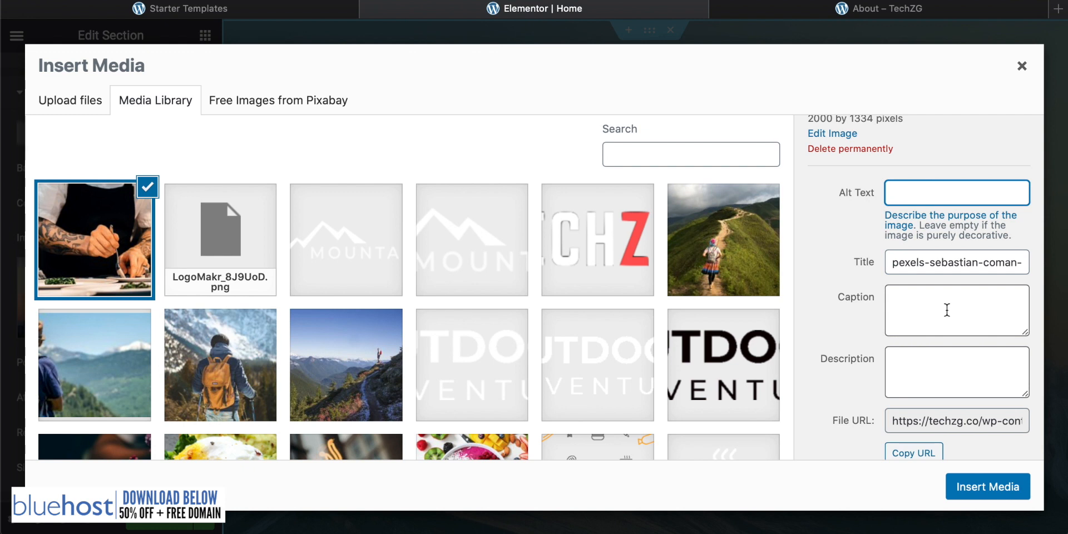
click(937, 308)
click(927, 369)
click(921, 192)
click(986, 487)
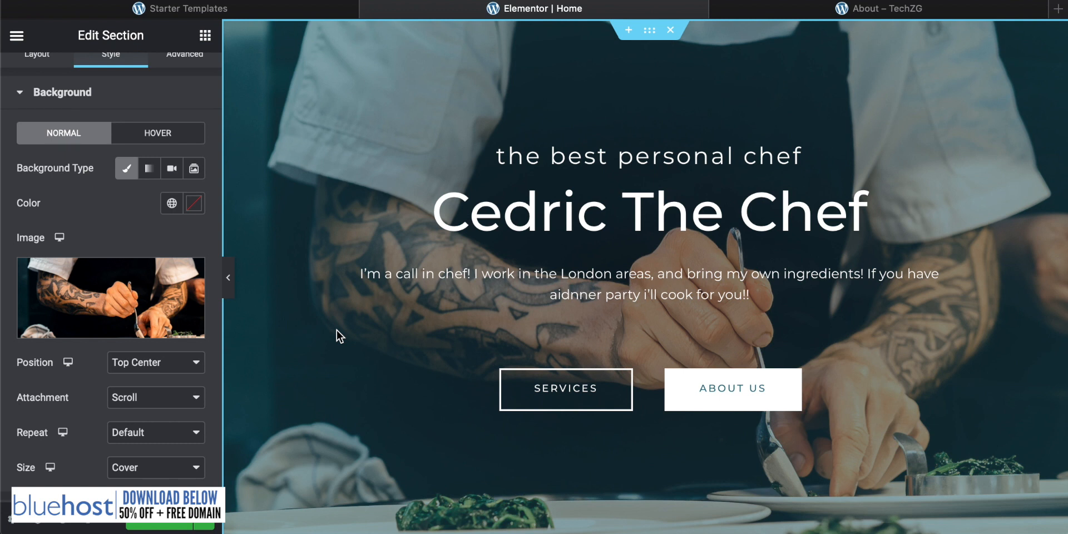
scroll(367, 327, down, 1)
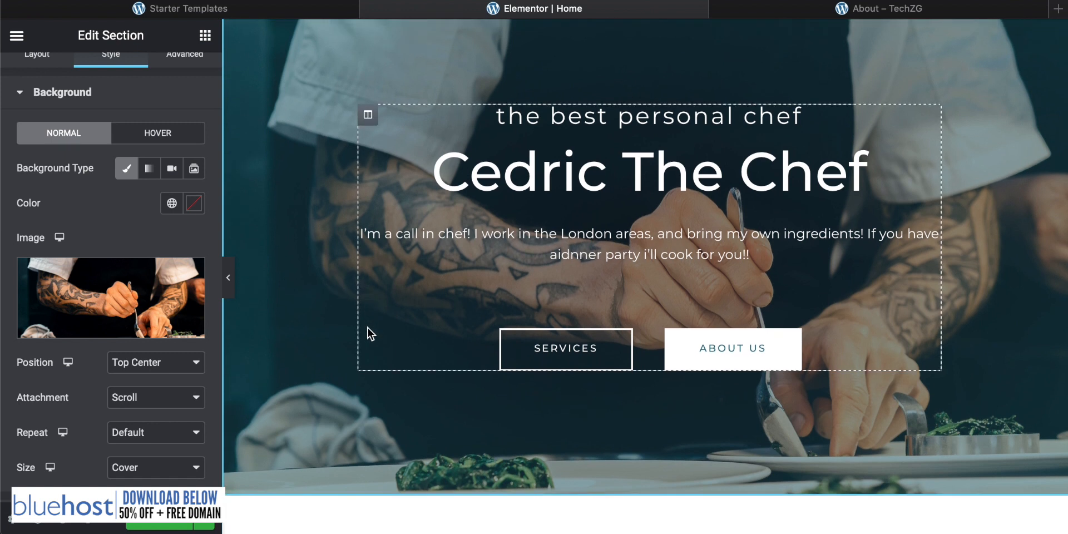
scroll(336, 334, up, 1)
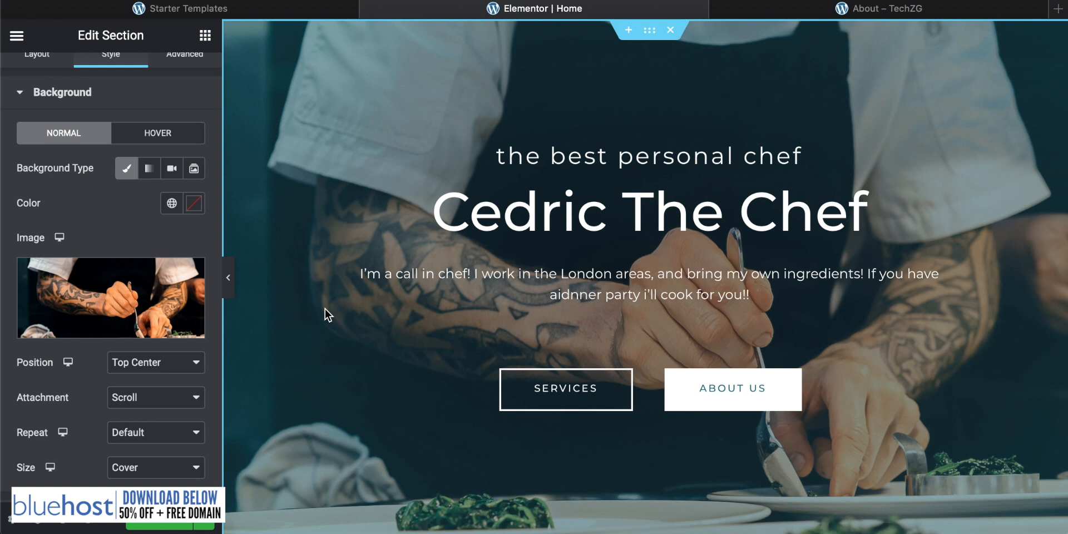
scroll(338, 256, down, 3)
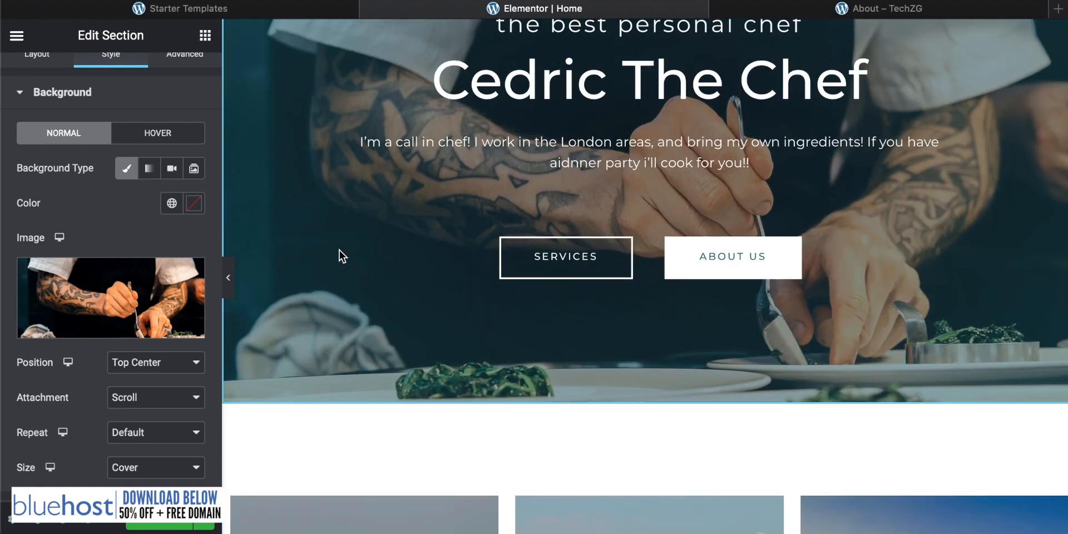
scroll(339, 256, up, 3)
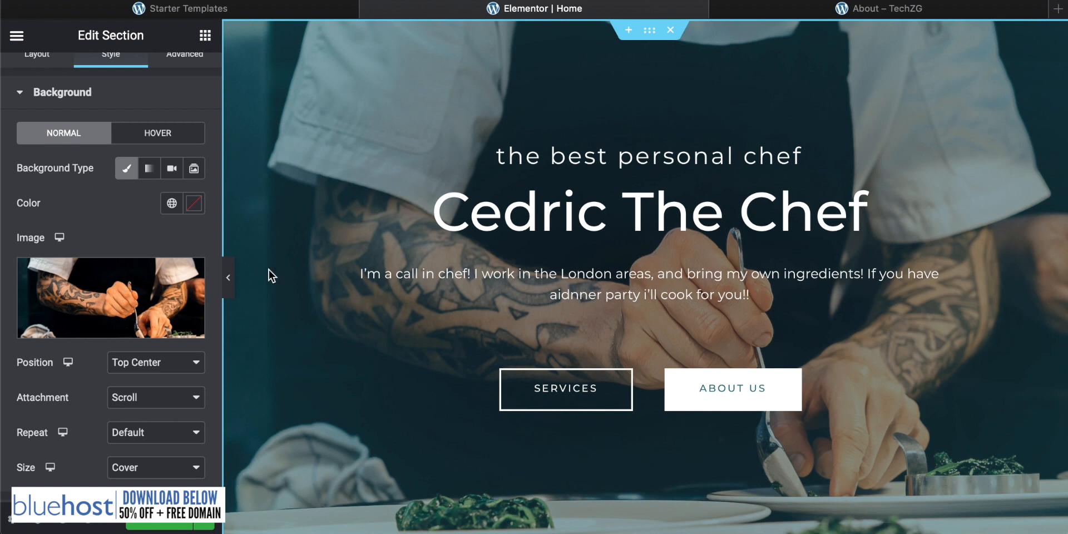
- Try a gradient background type on the hero section and a background overlay opacity of 0.88
click(150, 169)
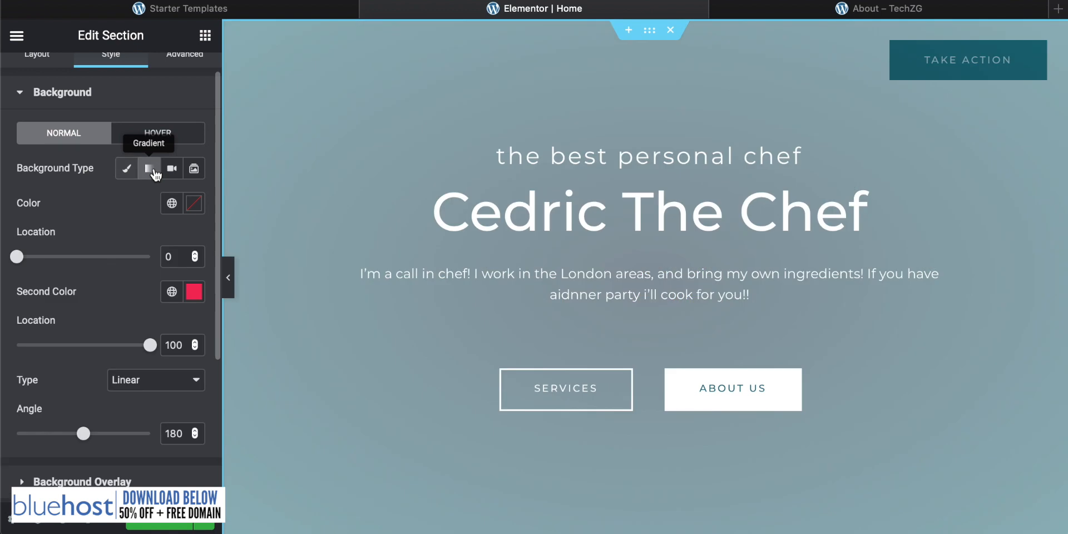
scroll(93, 210, up, 1)
scroll(92, 210, down, 5)
click(62, 267)
scroll(94, 278, down, 5)
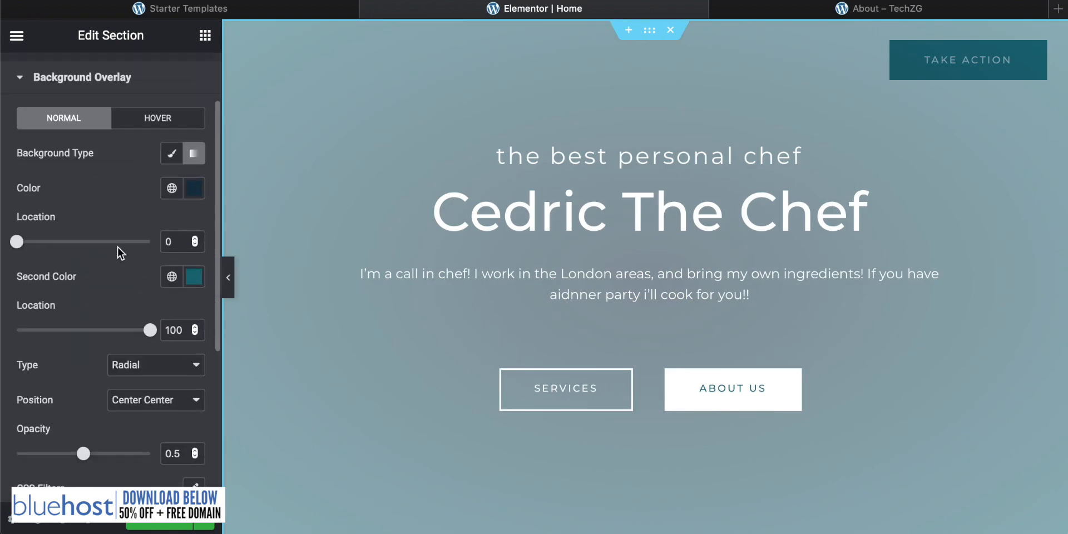
drag(83, 350, 140, 354)
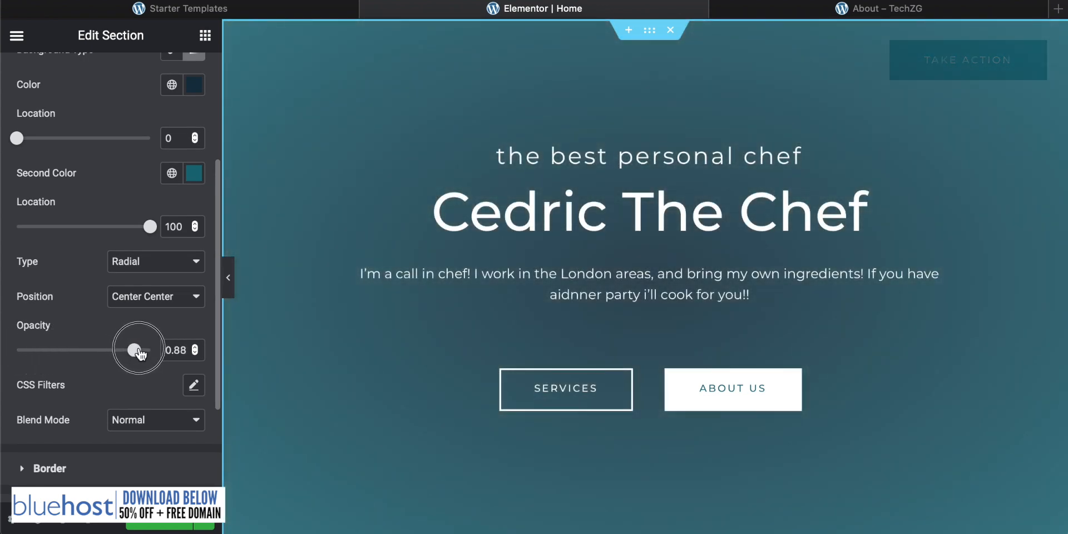
- Switch the hero section's background type back to Classic
scroll(83, 250, up, 5)
click(53, 167)
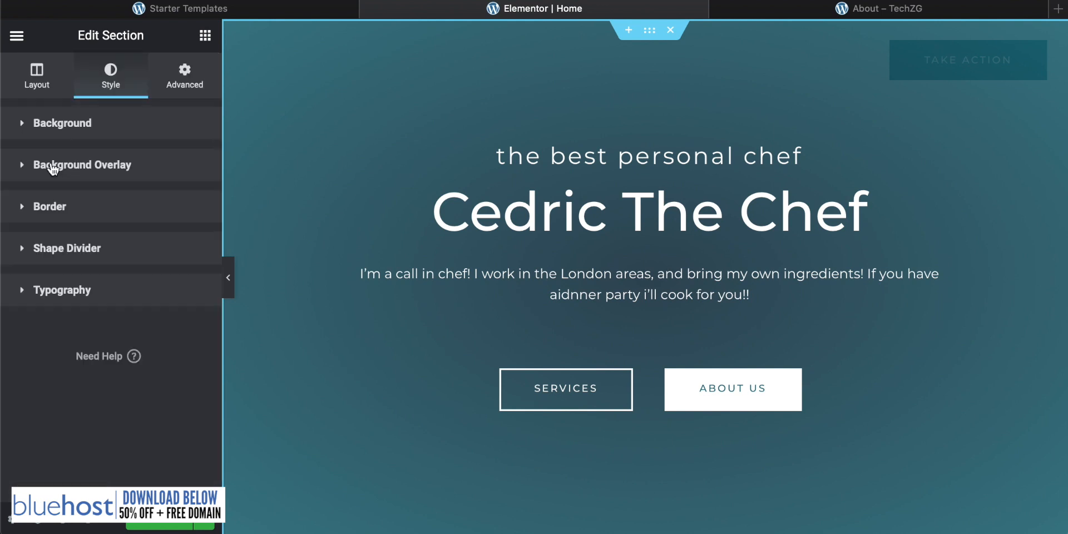
click(49, 71)
click(111, 72)
click(126, 200)
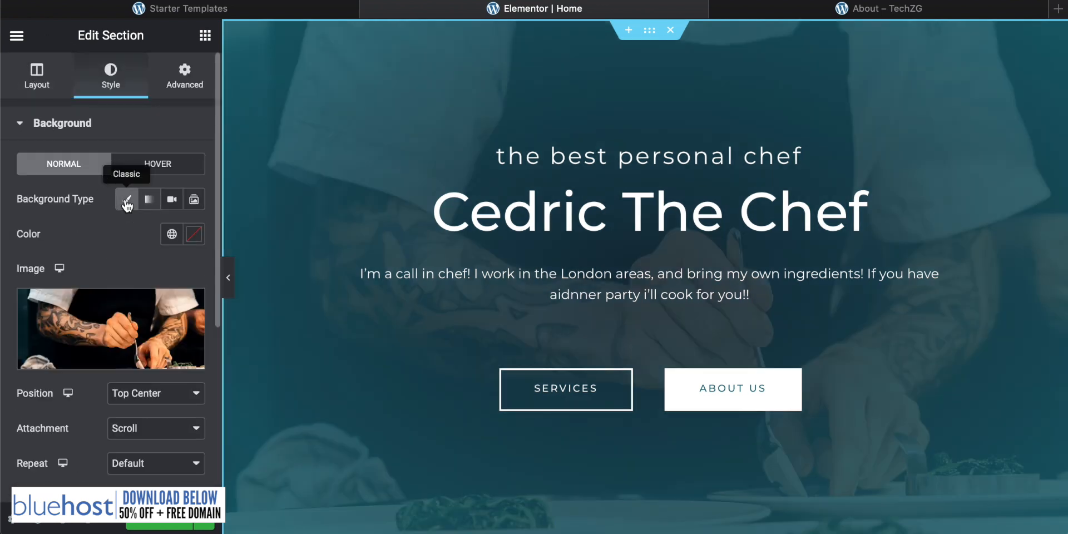
- Set the second color of the hero's background overlay gradient to near-black #03090A
scroll(103, 267, down, 2)
scroll(99, 282, down, 5)
click(73, 231)
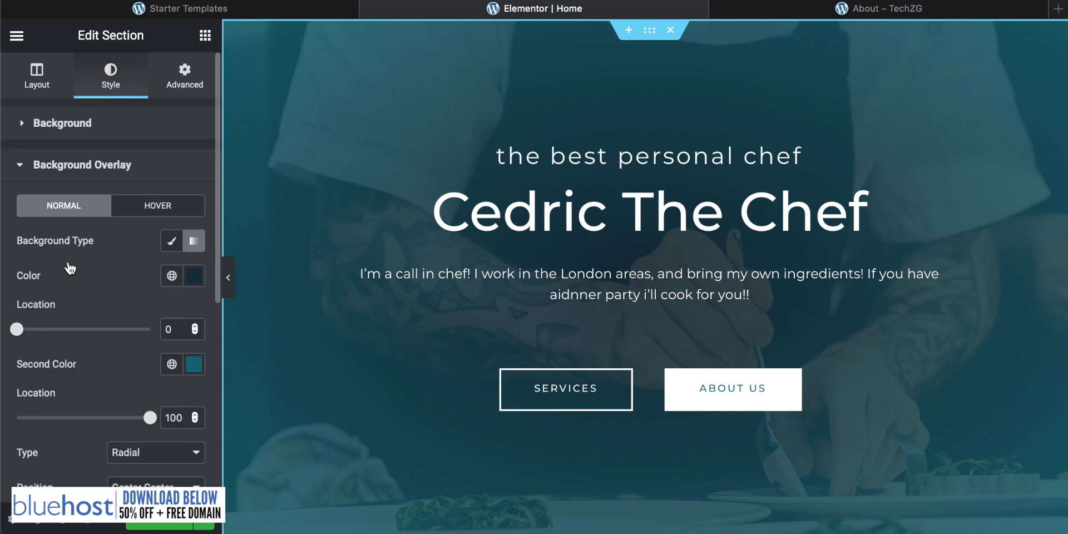
scroll(96, 268, down, 2)
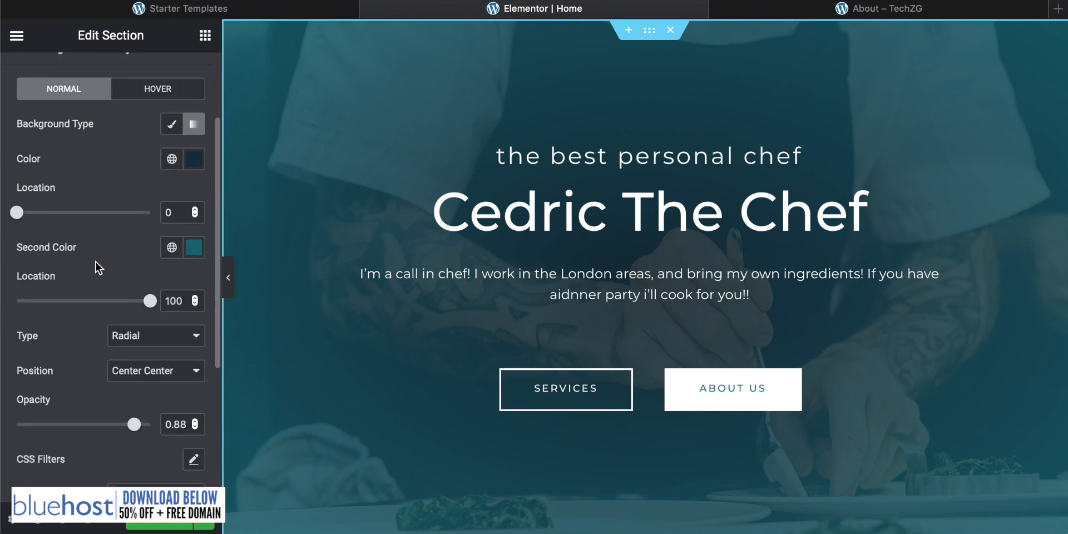
scroll(95, 284, down, 1)
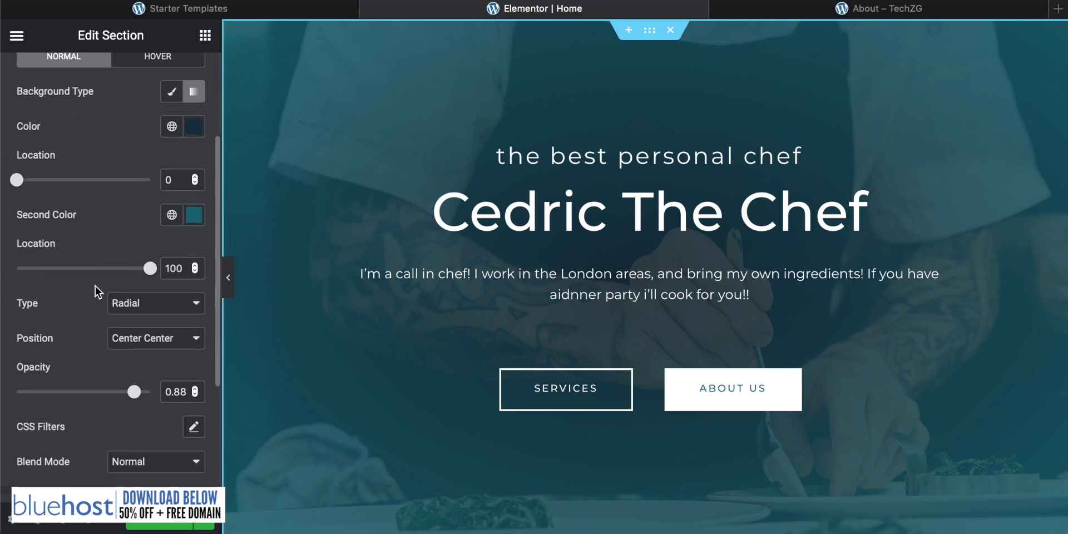
click(193, 220)
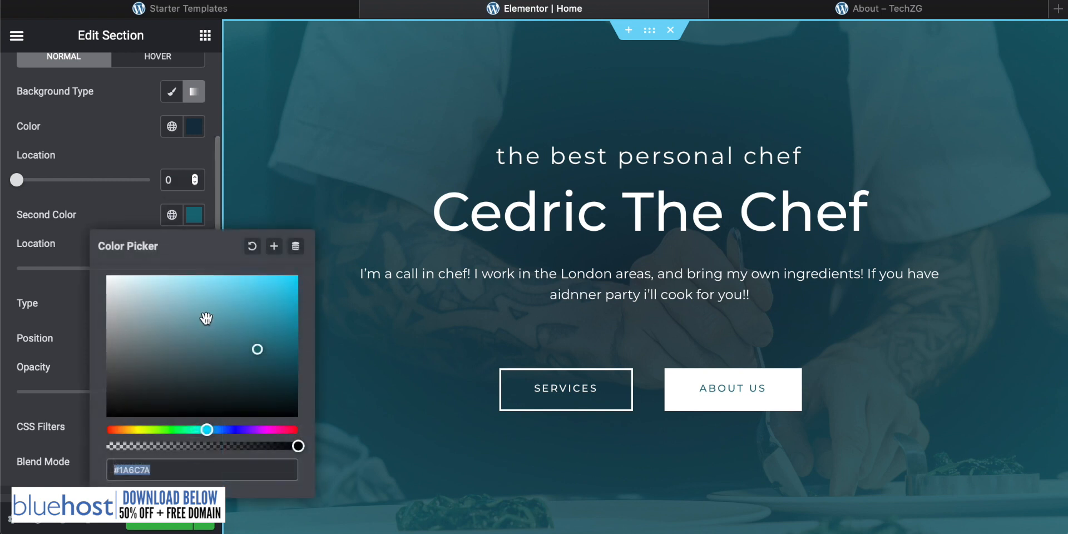
click(243, 412)
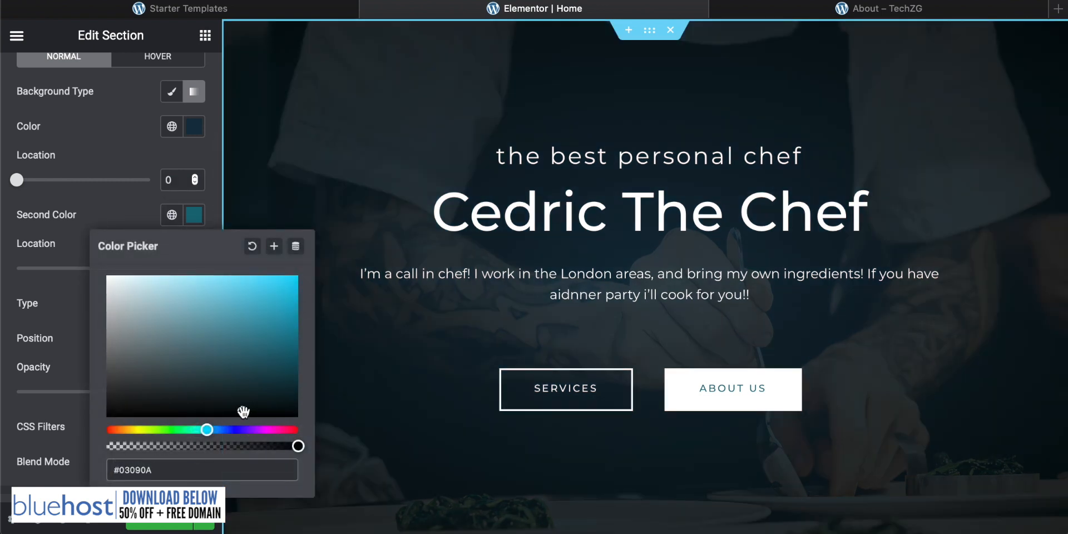
click(137, 196)
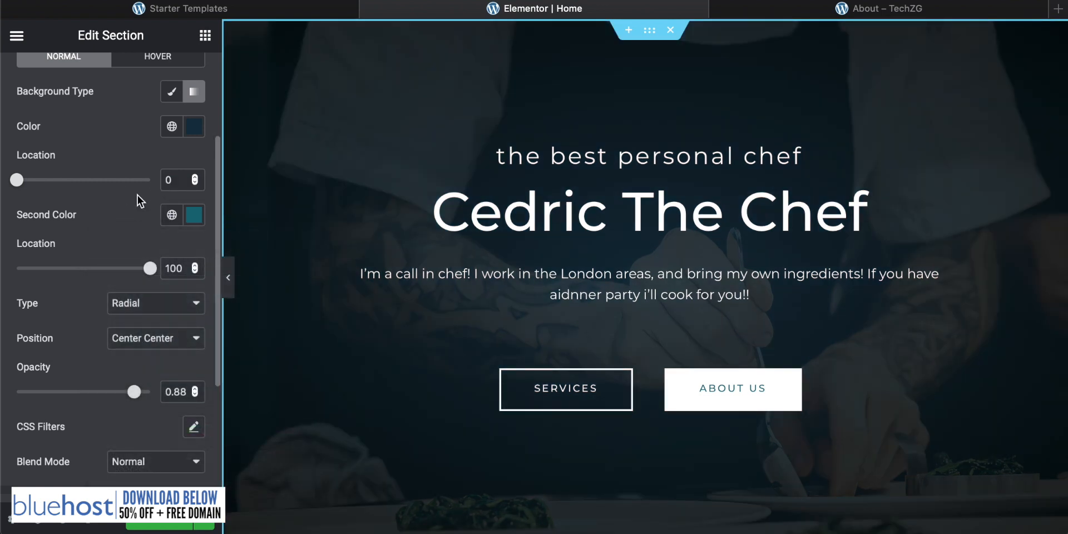
- Try the hero's background overlay at zero opacity, then set its opacity to 0.59
scroll(111, 303, down, 3)
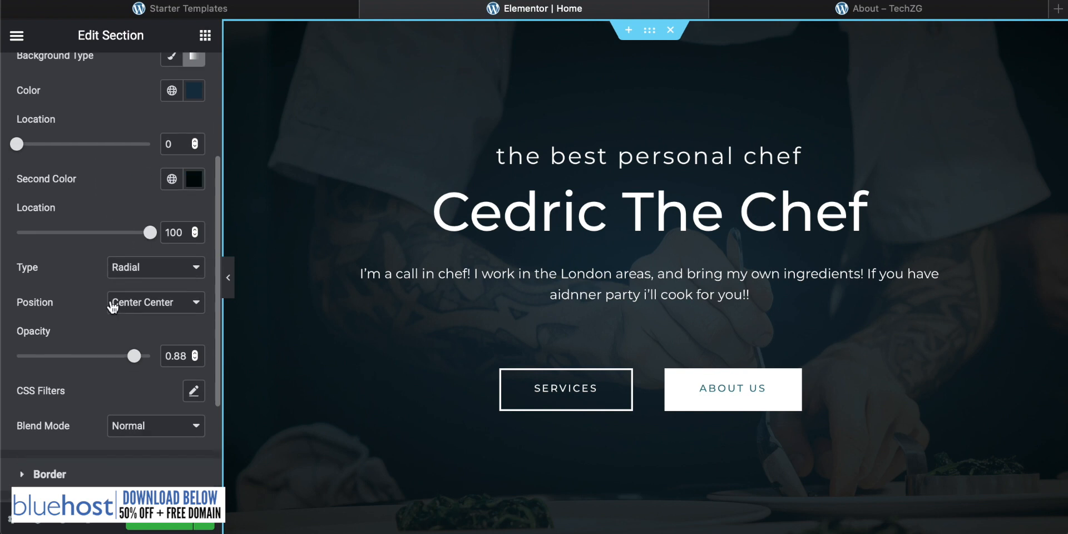
drag(134, 334, 3, 347)
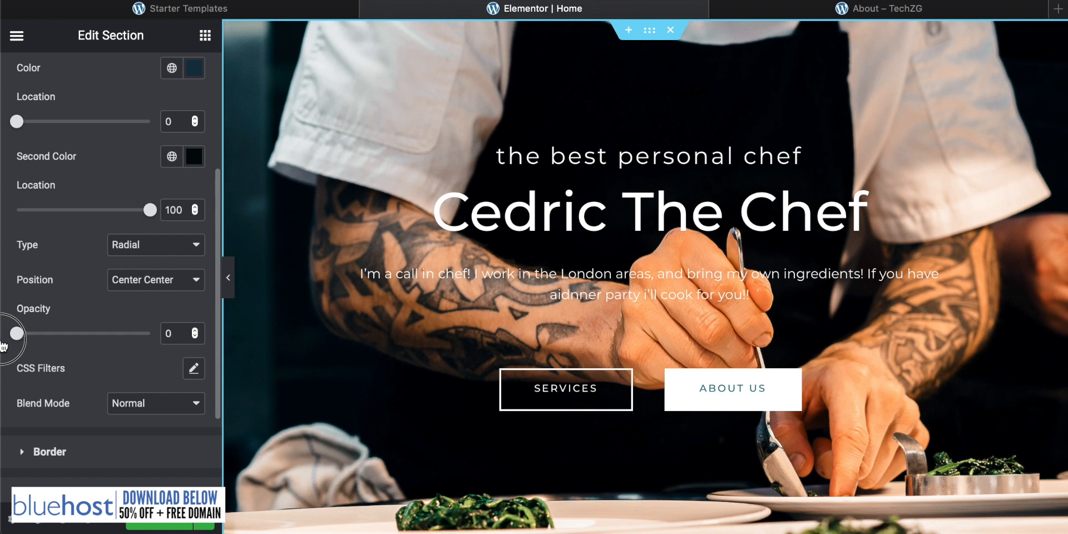
drag(3, 347, 100, 338)
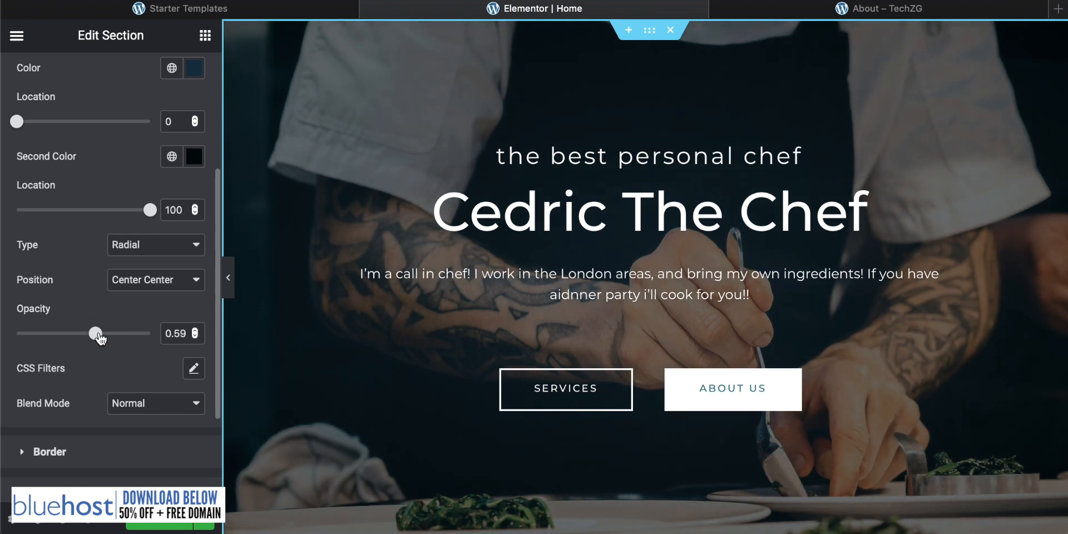
scroll(100, 338, up, 3)
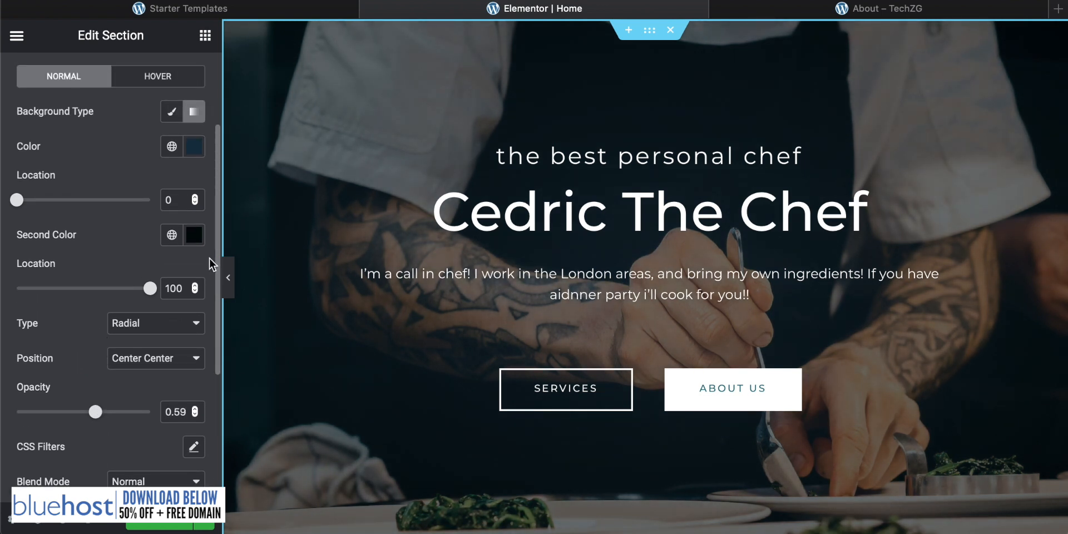
scroll(63, 238, up, 3)
scroll(62, 233, down, 2)
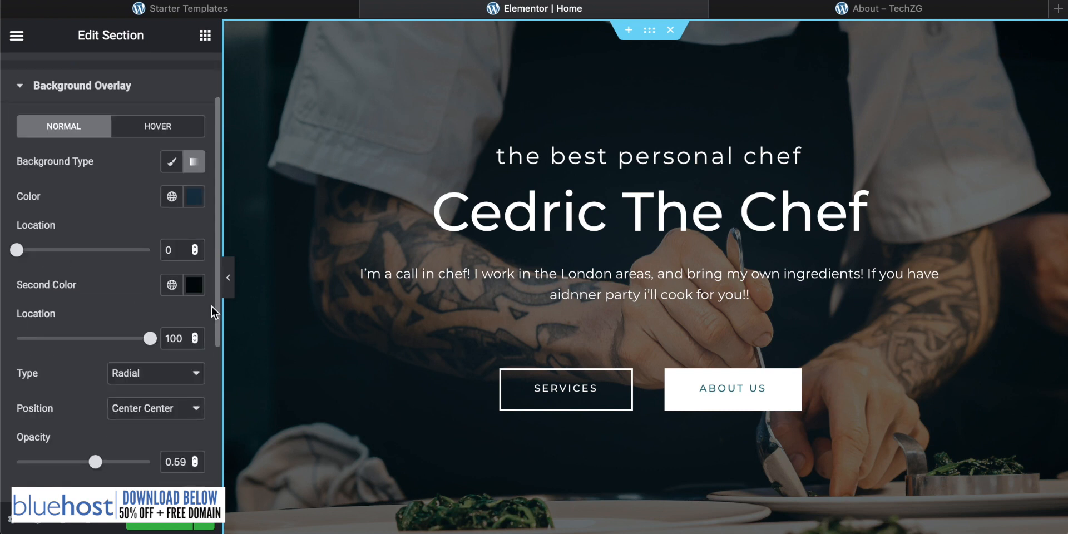
scroll(84, 289, down, 5)
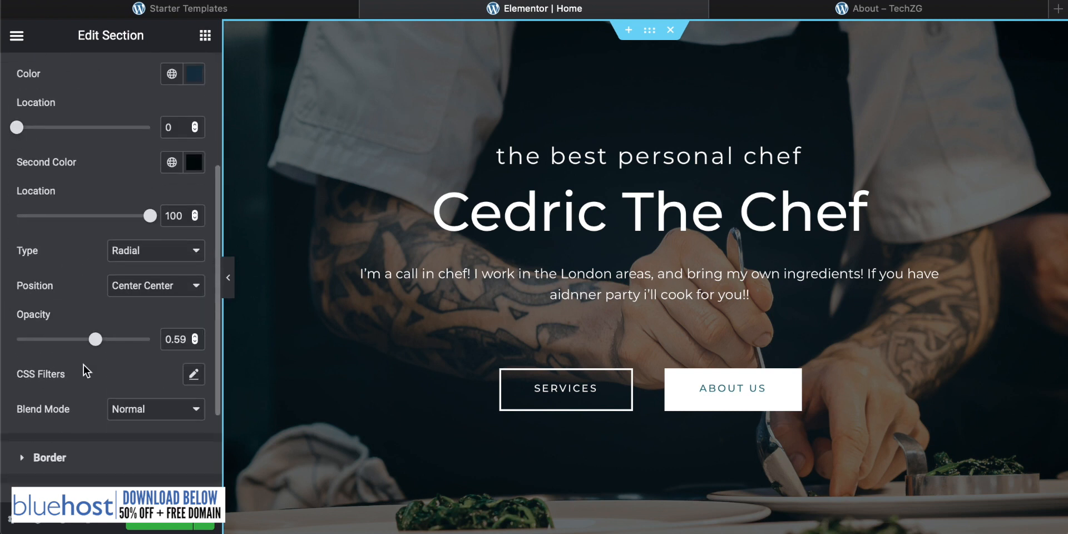
- Switch the hero section's background type to Video
scroll(99, 325, up, 8)
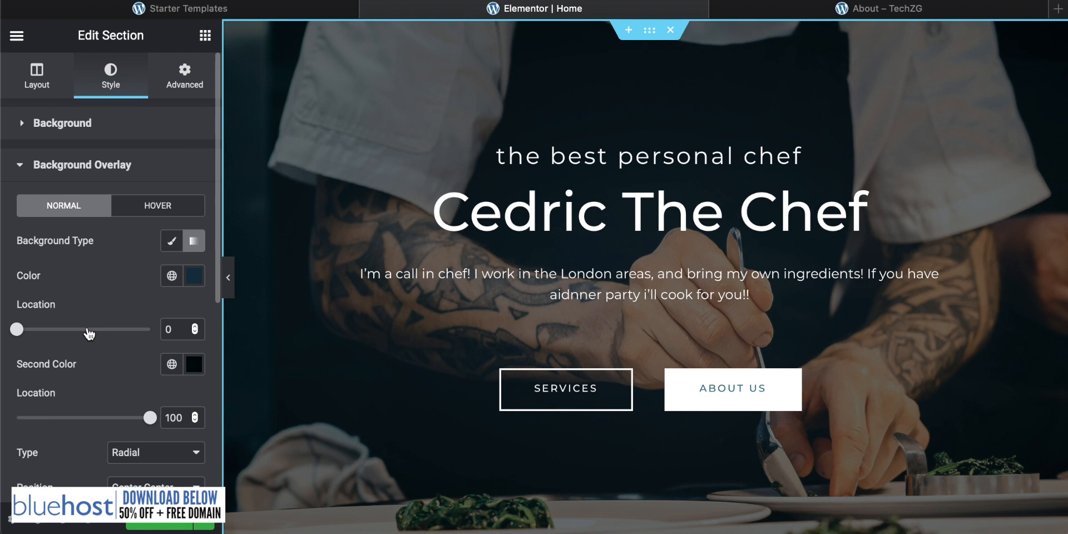
click(56, 123)
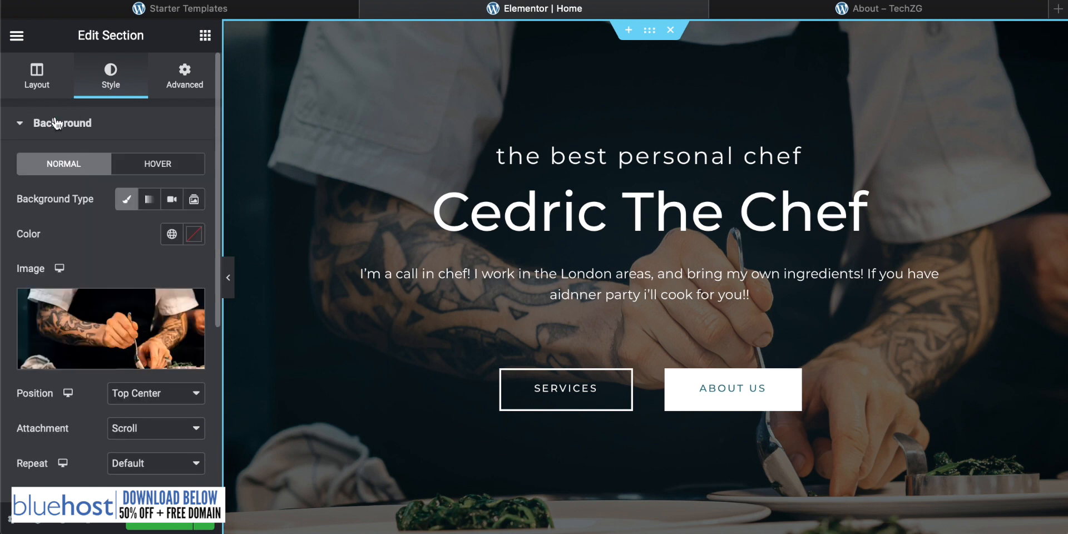
click(171, 201)
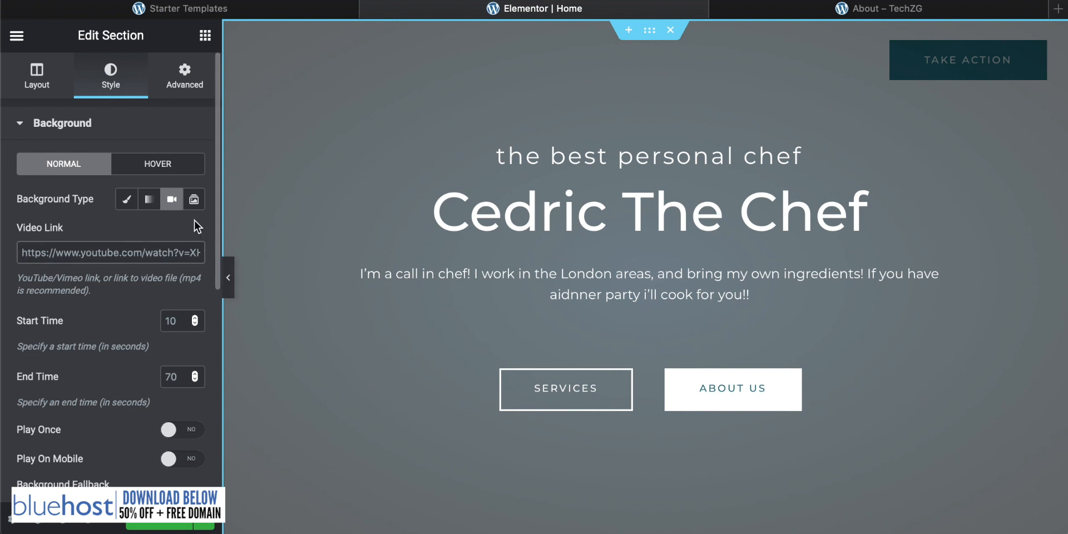
- Set the hero background's video link to the AdenFilms YouTube video "Lobster & Steak Teppanyaki - Gourmet Food in Las Vegas"
click(112, 254)
key(End)
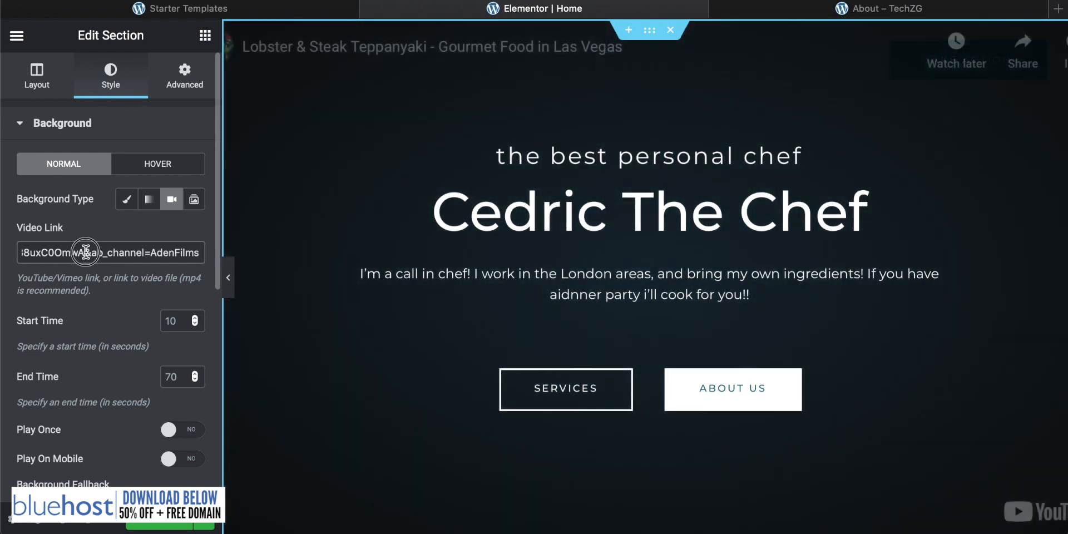
drag(86, 250, 3, 249)
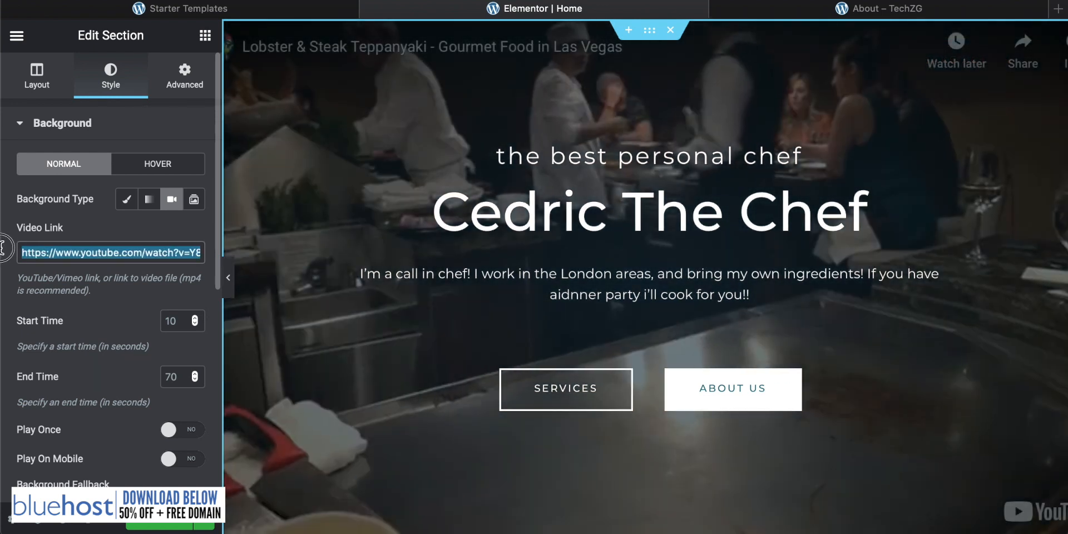
click(97, 254)
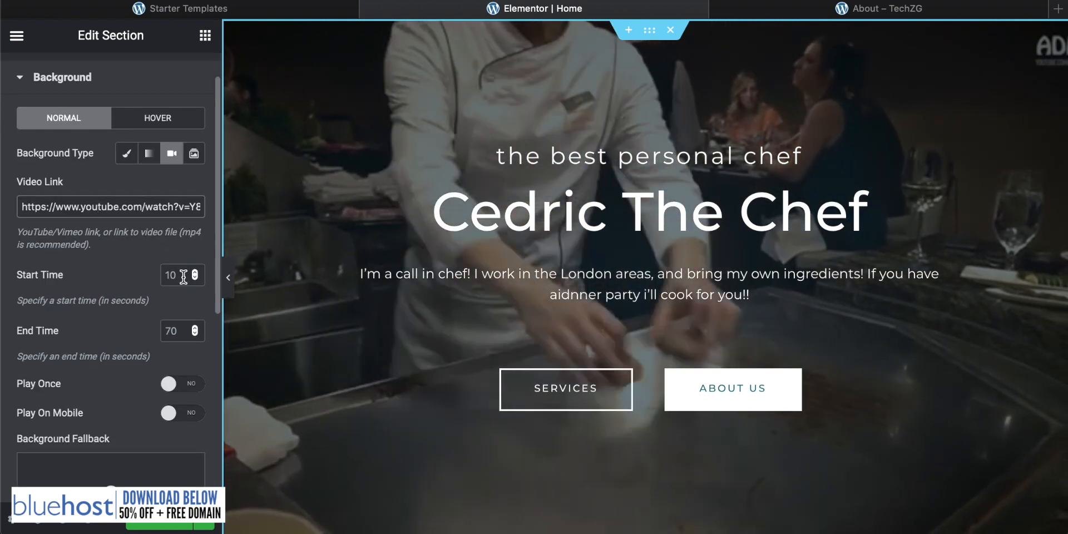
- Set the hero background video's end time to 20 seconds and check how it plays behind the text
scroll(182, 275, down, 2)
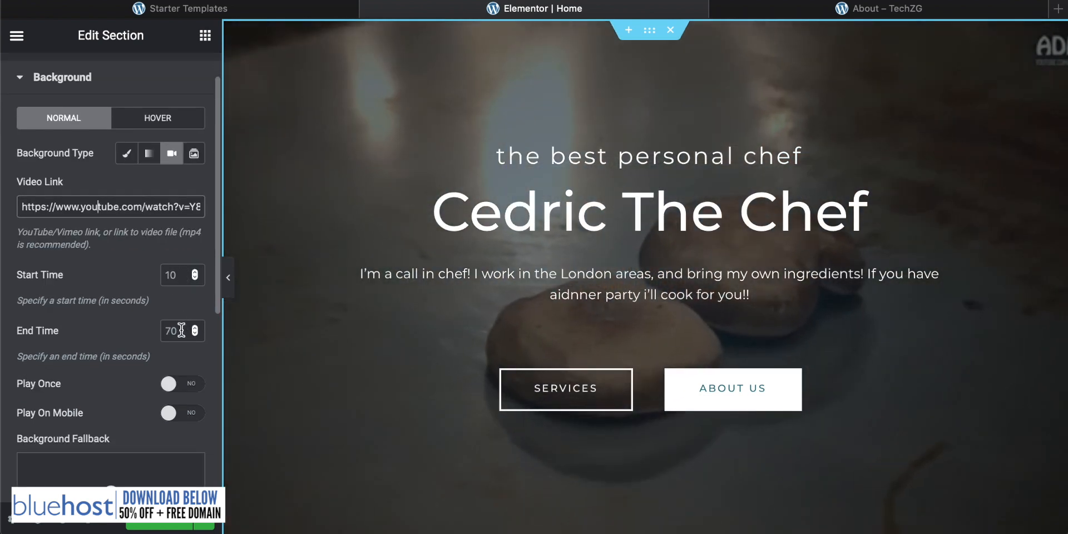
click(165, 331)
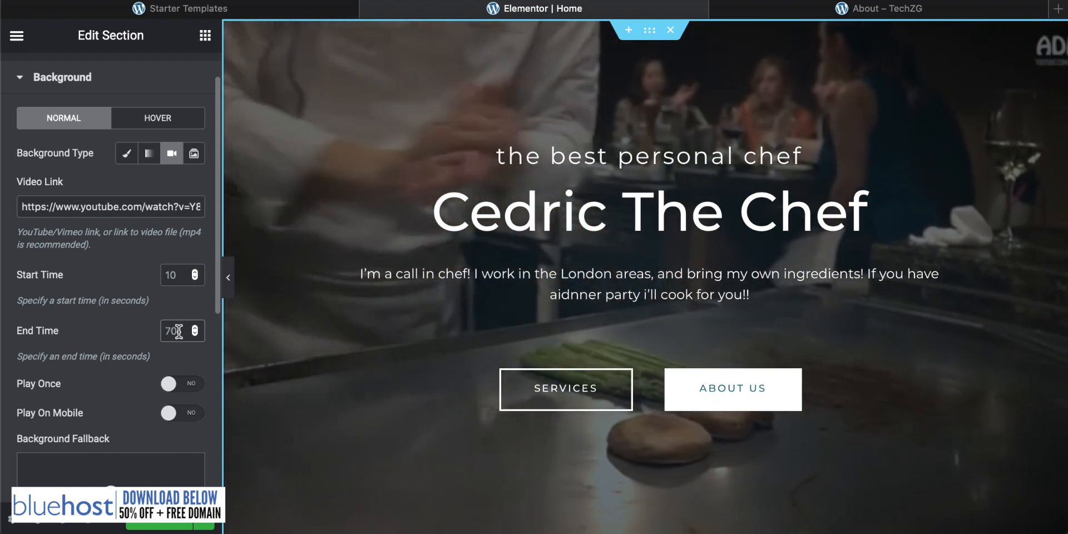
key(Down)
key(BackSpace)
key(BackSpace)
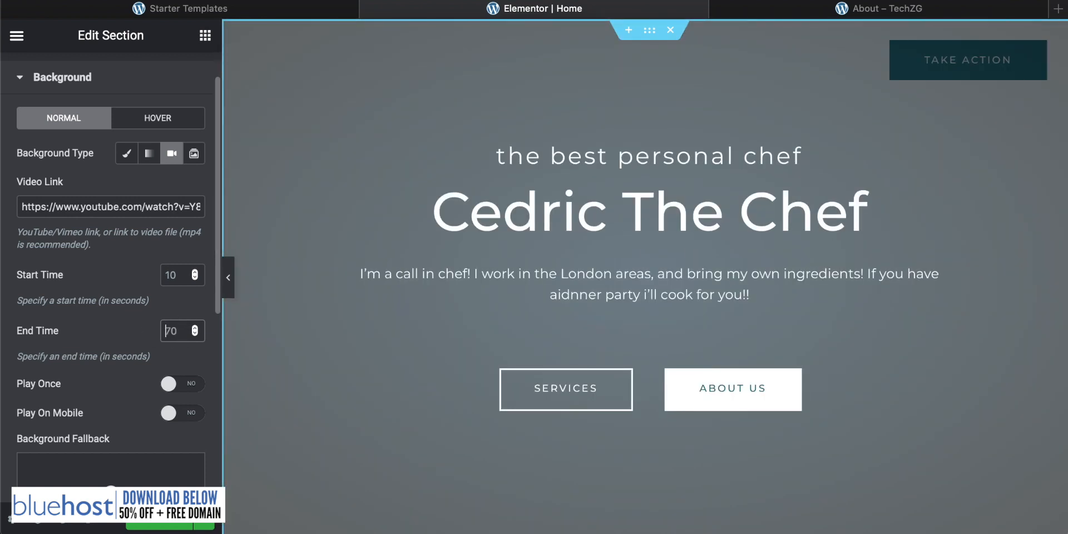
text(20)
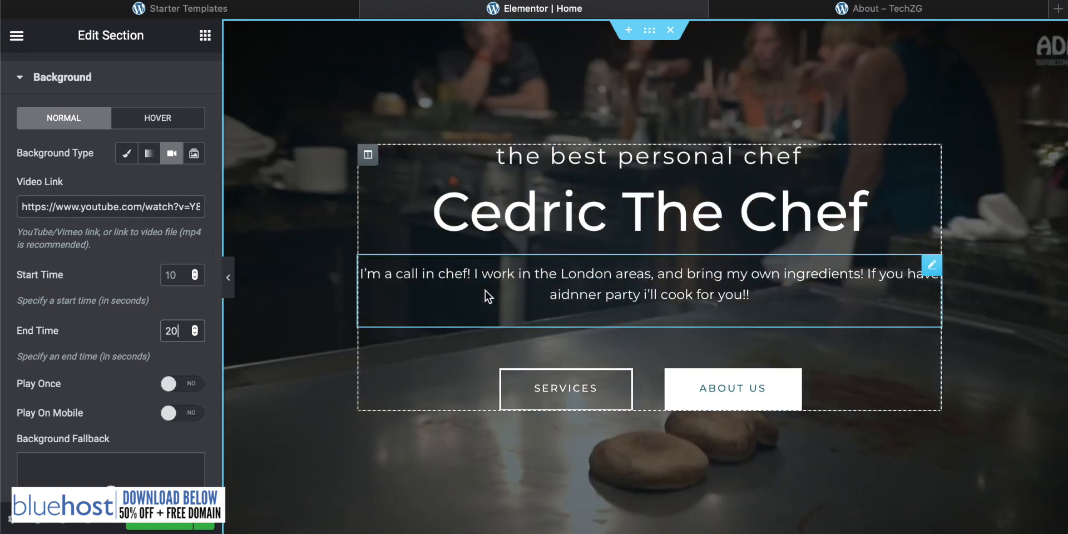
scroll(485, 290, down, 2)
scroll(345, 361, up, 2)
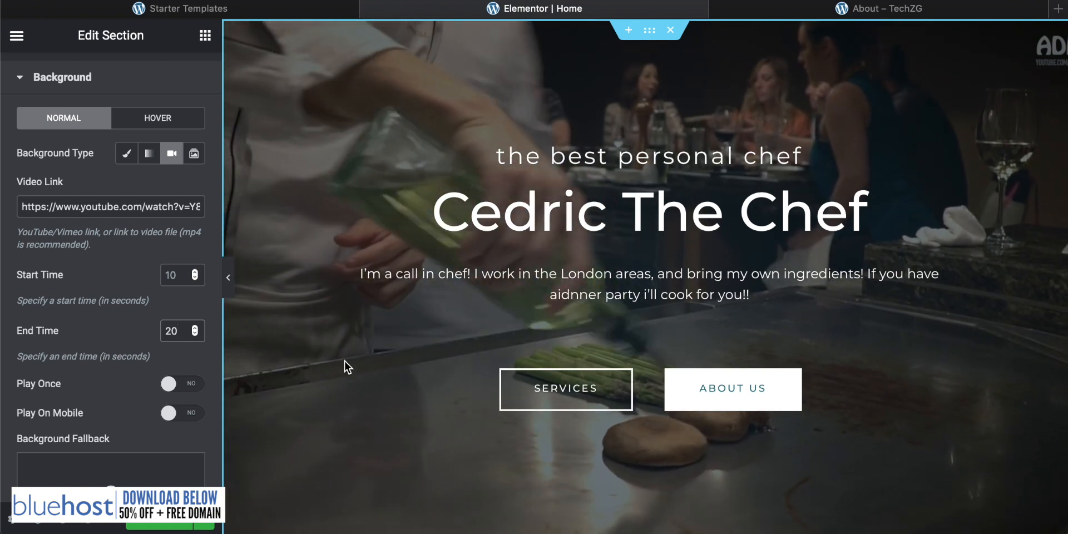
- Lower the opacity of the hero section's background overlay so the background video looks brighter
scroll(78, 306, down, 2)
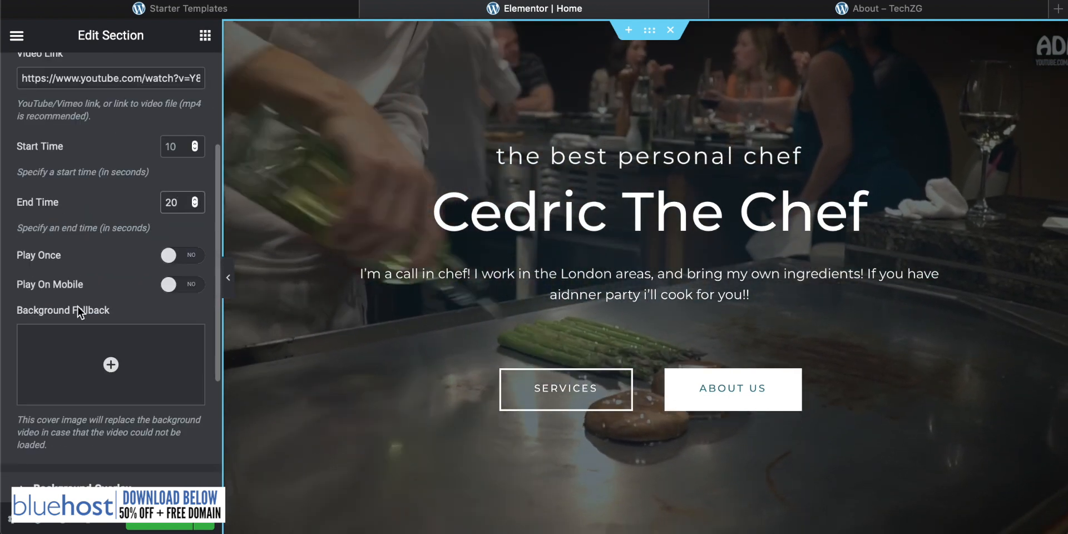
scroll(78, 307, down, 3)
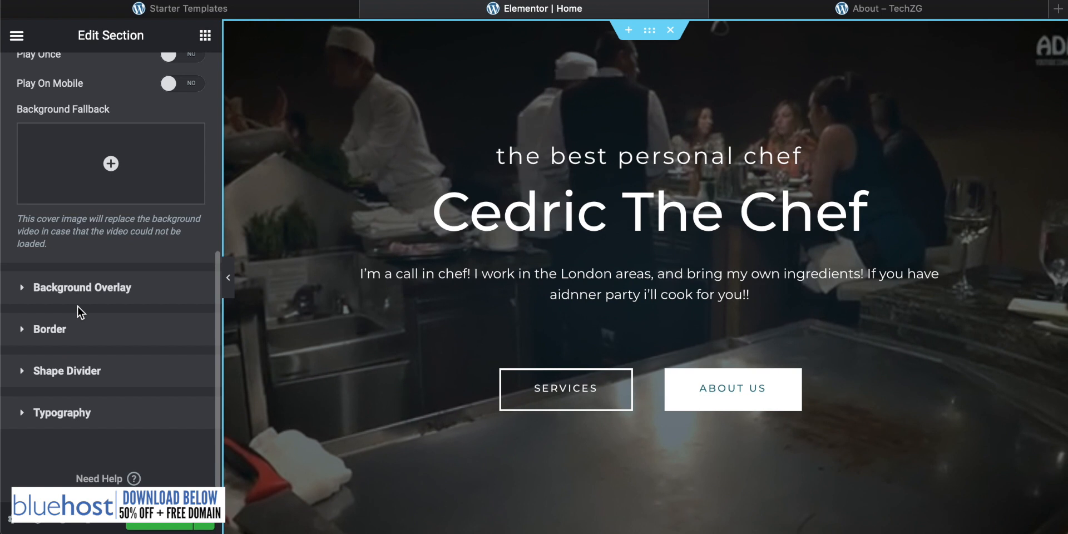
click(79, 286)
scroll(113, 305, down, 2)
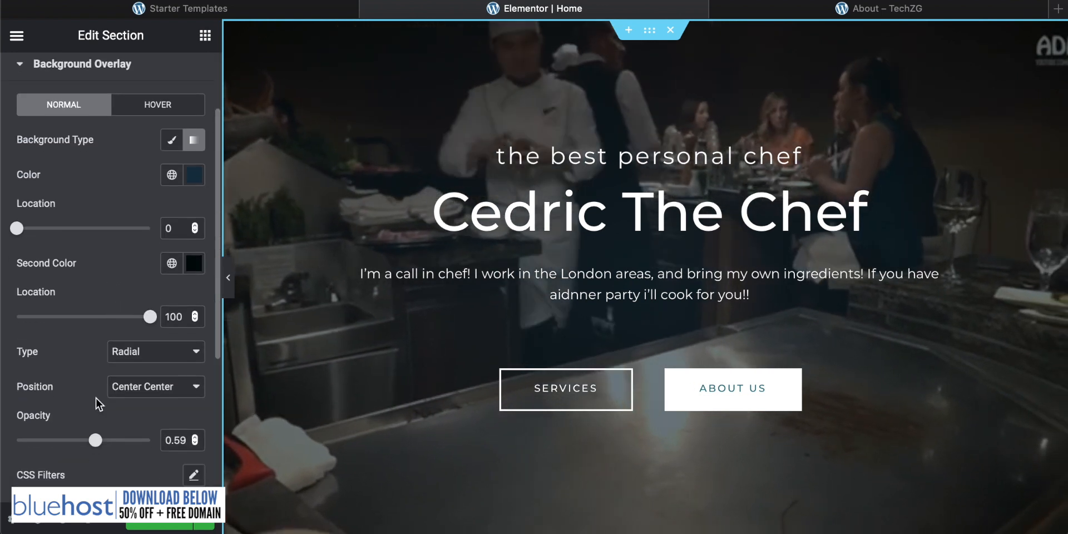
drag(96, 440, 70, 440)
scroll(120, 339, up, 1)
scroll(119, 337, up, 3)
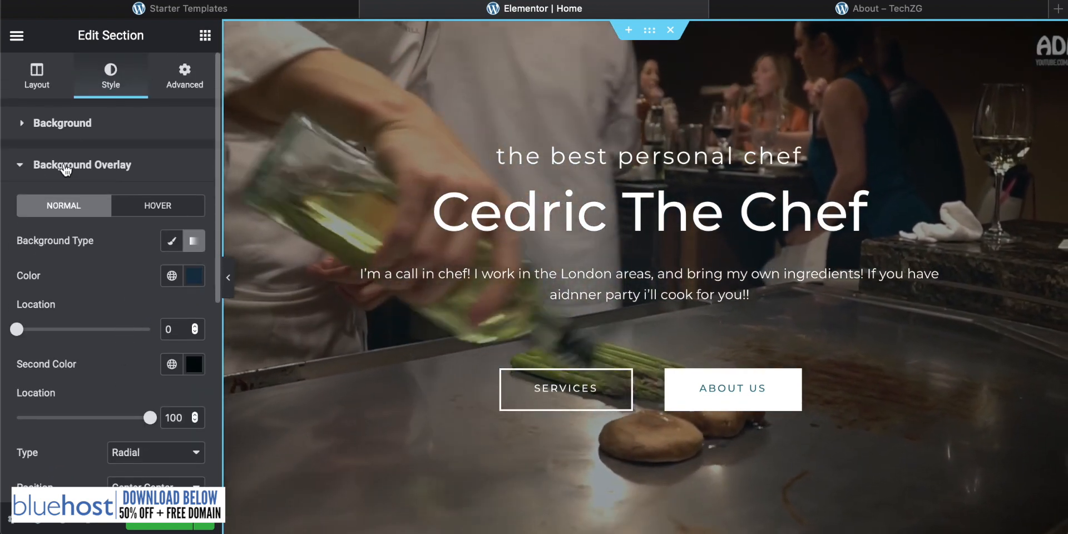
- Switch the hero section's background type from video to Classic, using the existing tattooed chef image
click(66, 169)
click(58, 120)
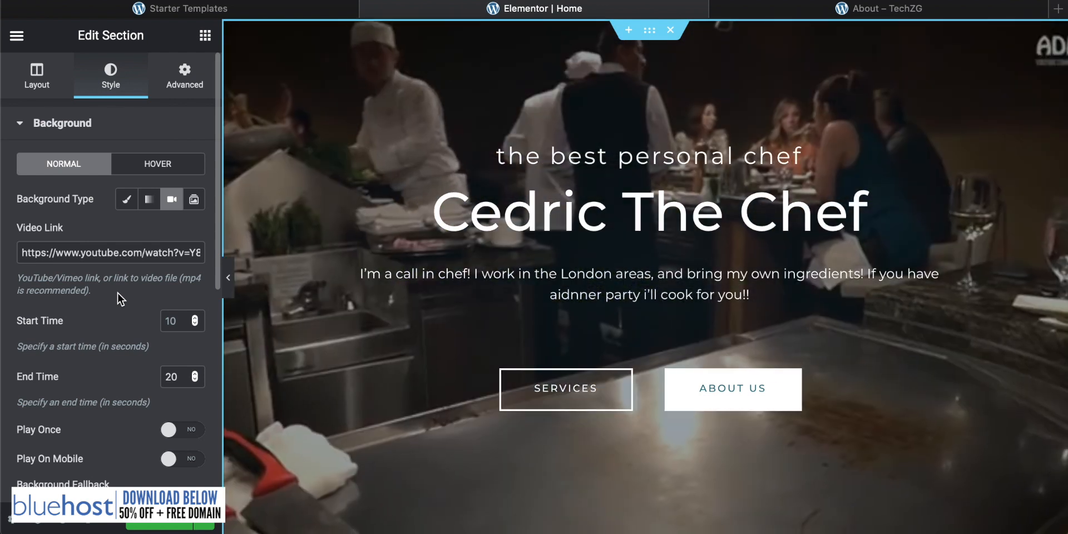
click(71, 127)
click(72, 127)
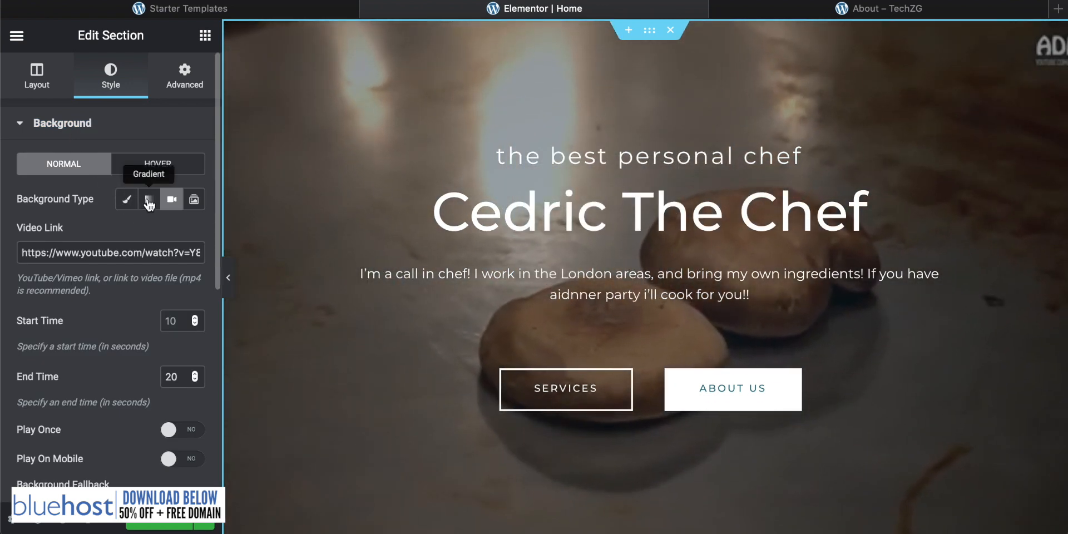
click(149, 202)
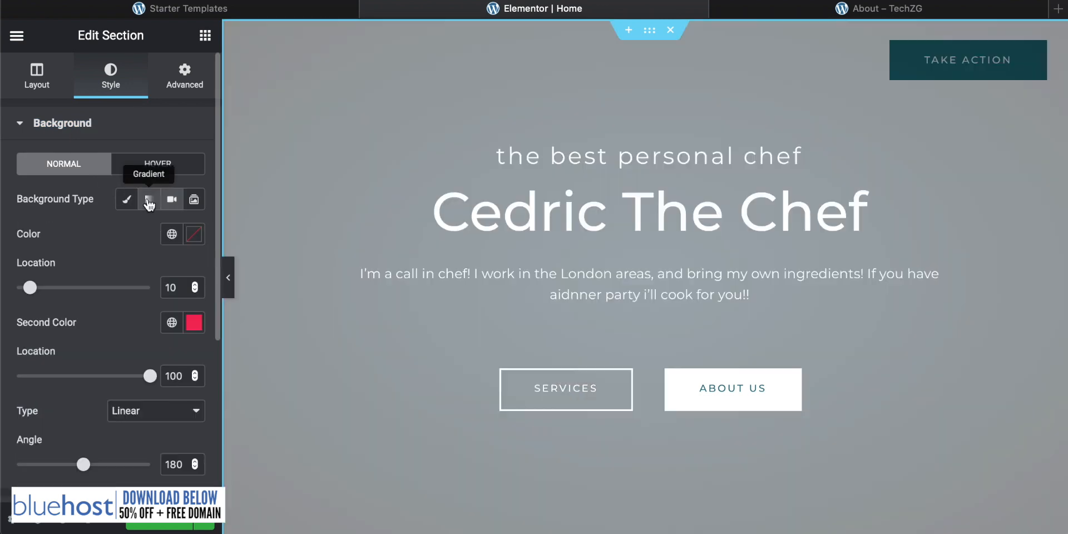
click(128, 204)
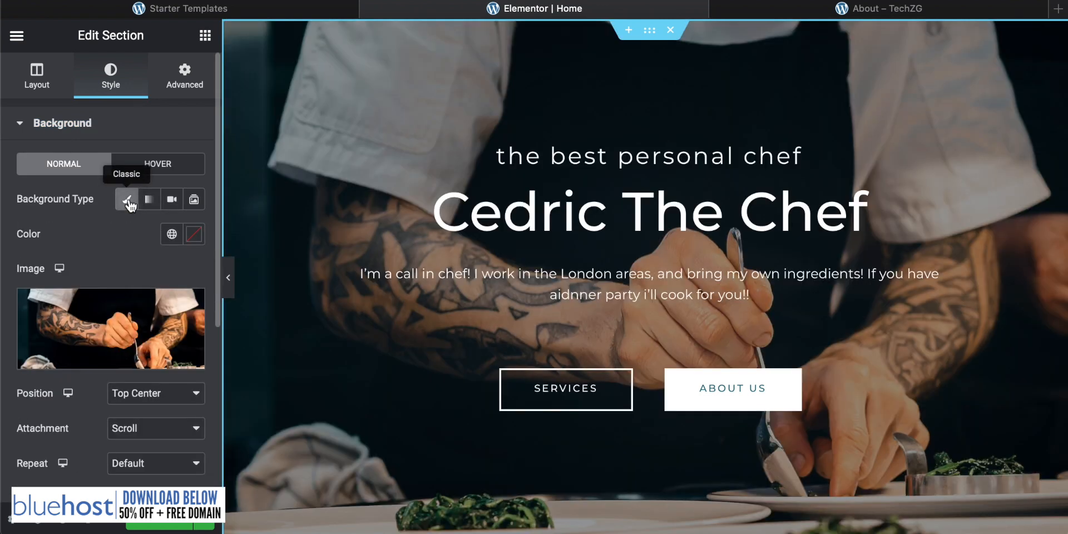
scroll(167, 250, down, 2)
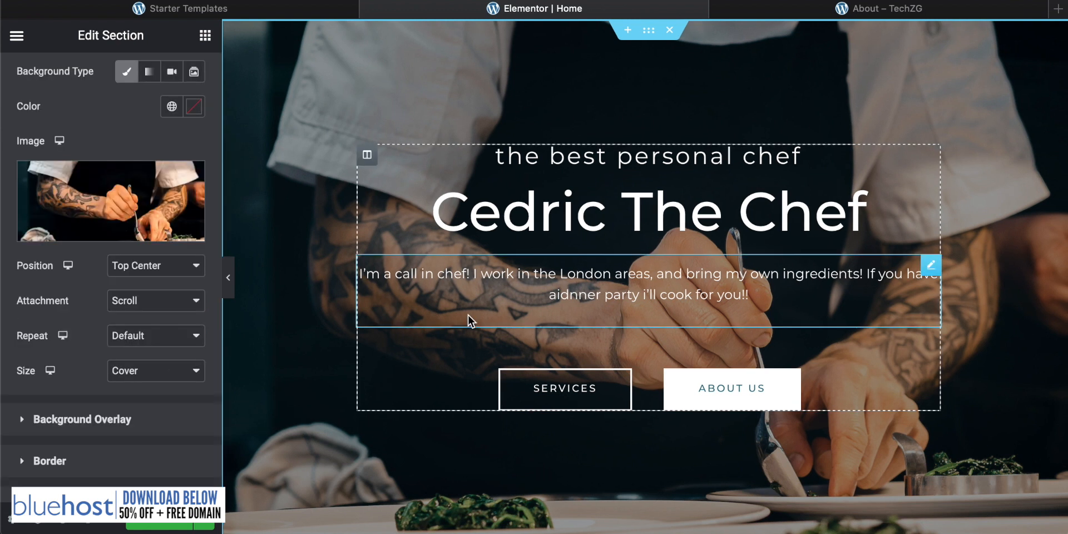
- Change the title of the first service box to "Menu 1"
scroll(468, 315, down, 10)
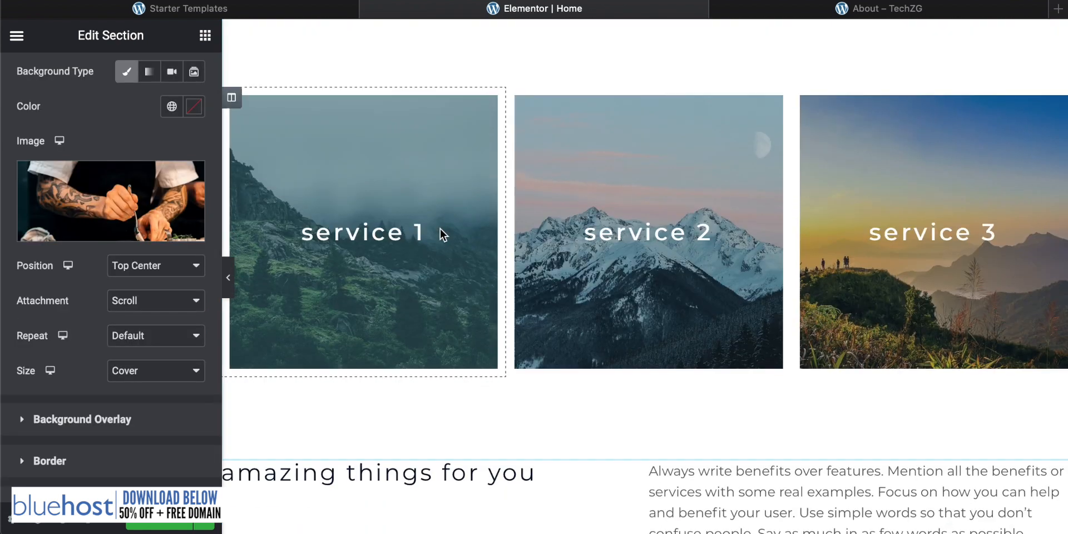
scroll(440, 228, down, 1)
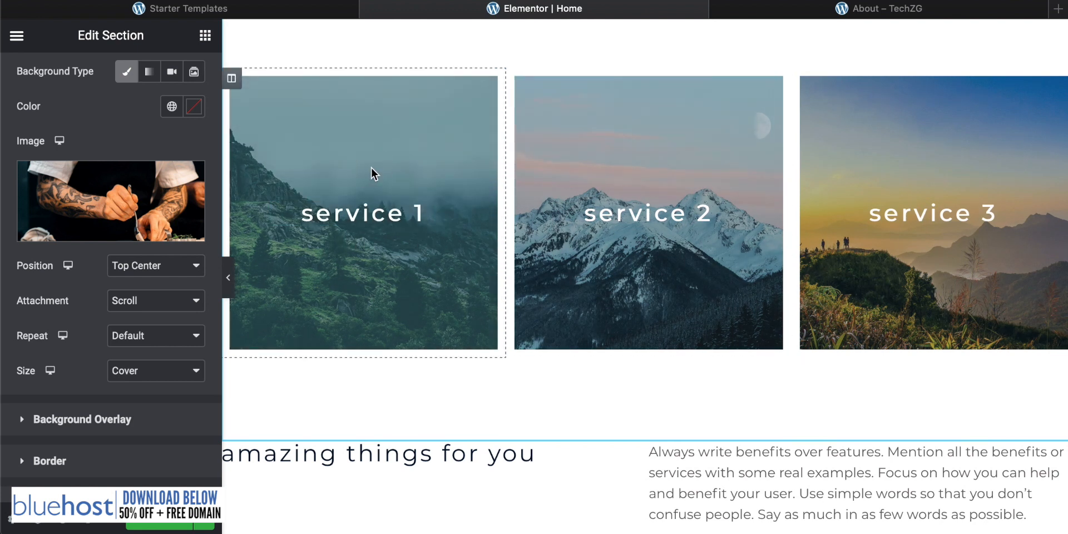
click(360, 219)
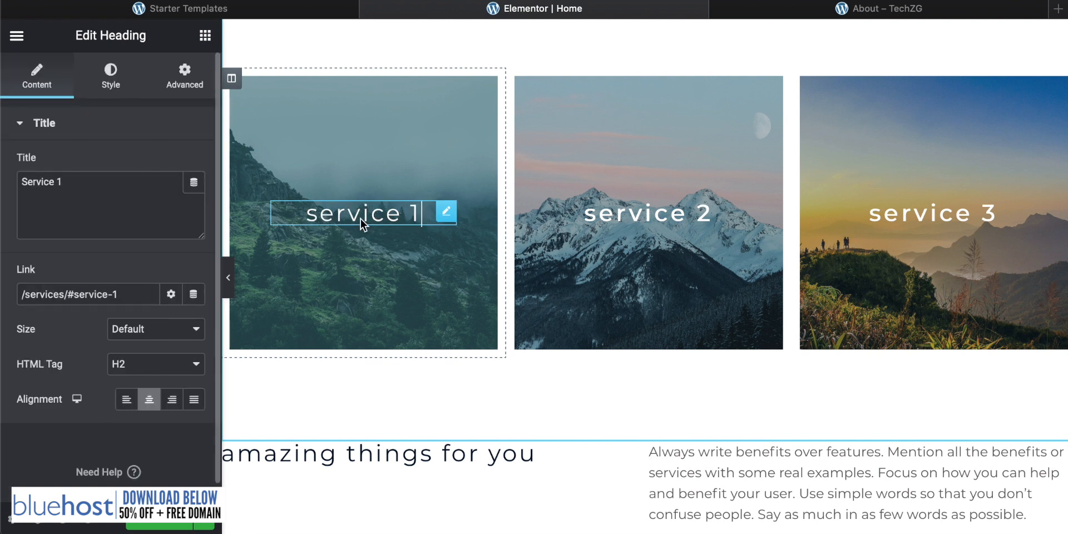
click(102, 177)
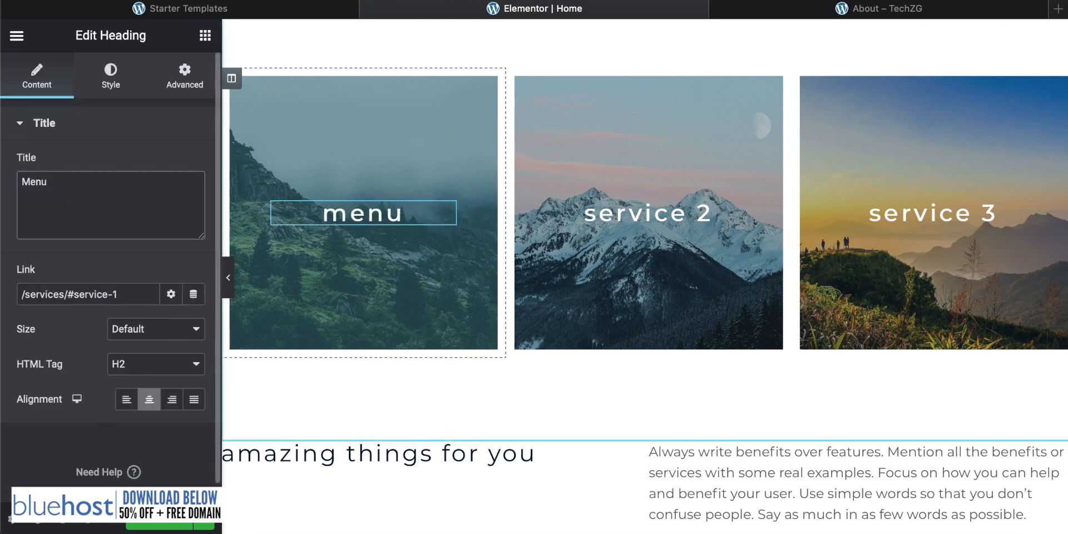
text(Menu 1)
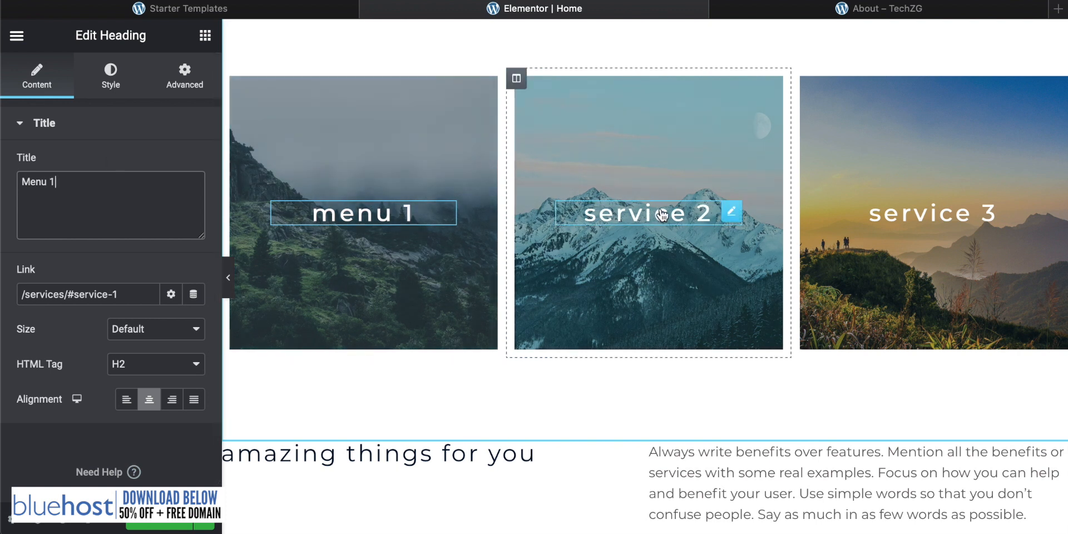
- Change the titles of the second and third service boxes to "menu 2" and "menu 3"
click(662, 214)
text(Me)
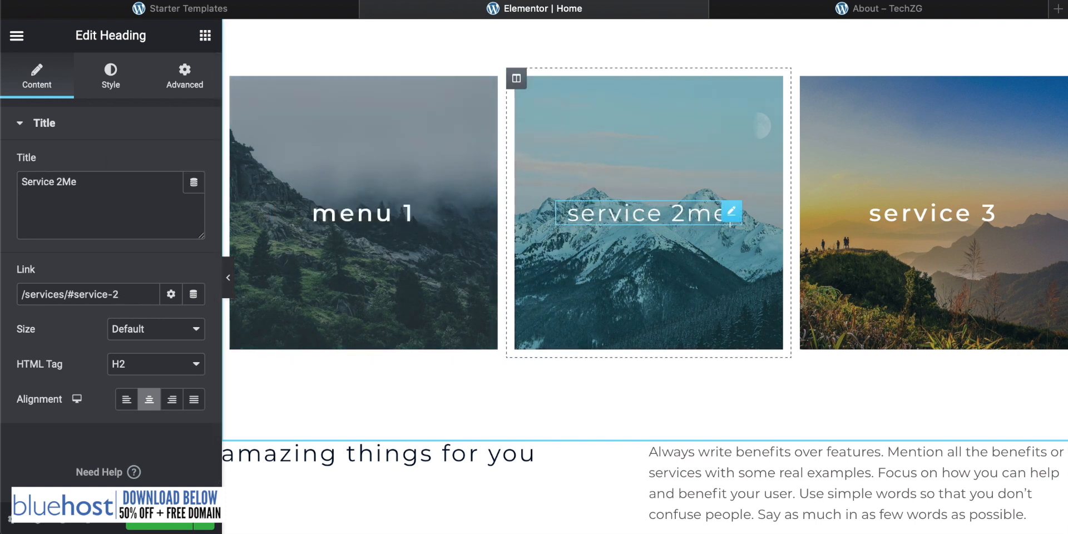
text(nu)
key(BackSpace)
key(BackSpace)
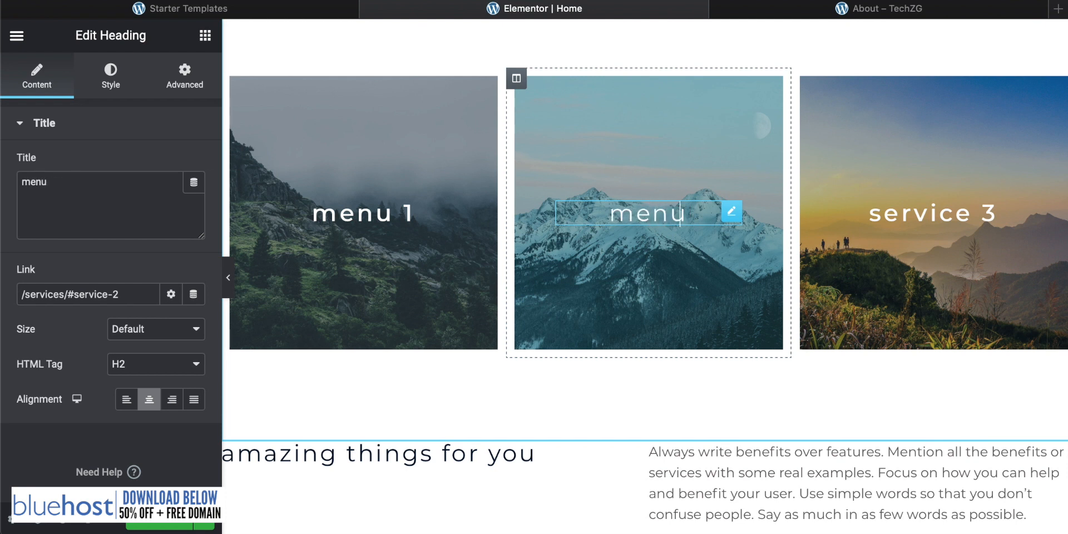
double_click(950, 222)
text(menu)
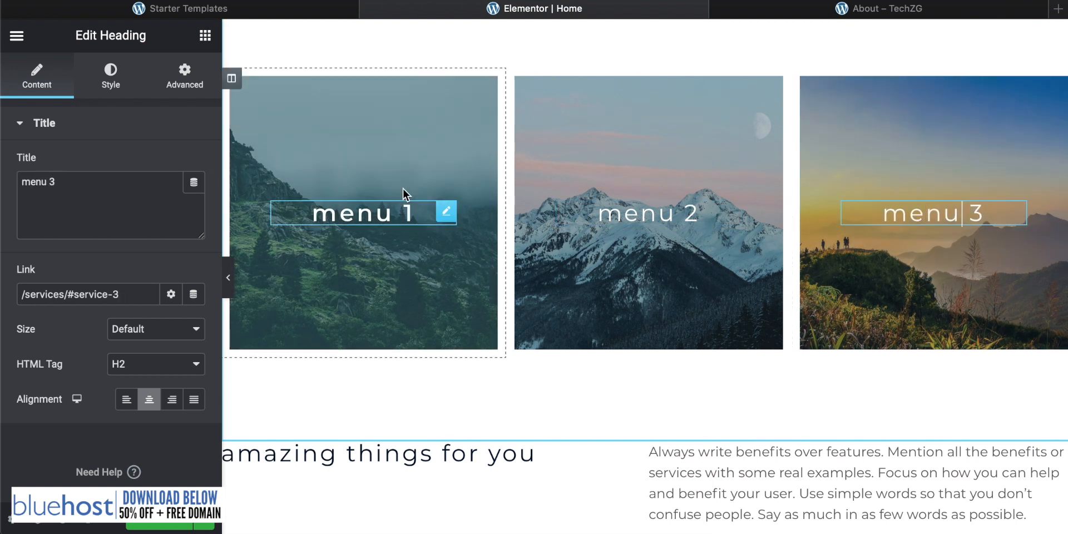
- Replace the Menu 1 column's background image by uploading pexels-pixabay-262978.jpg from the Personal Chef folder and inserting it
right_click(264, 112)
click(299, 128)
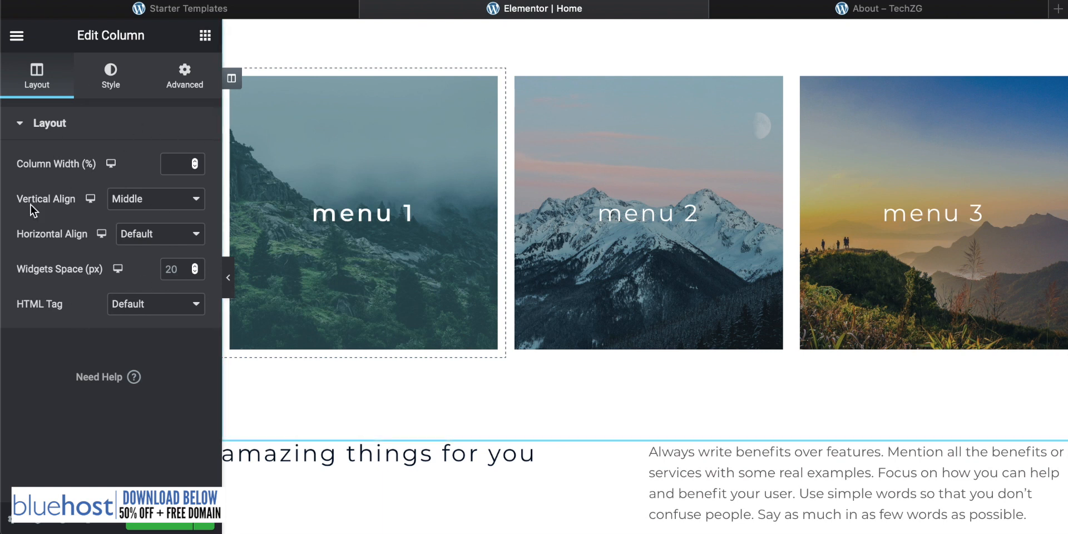
click(106, 89)
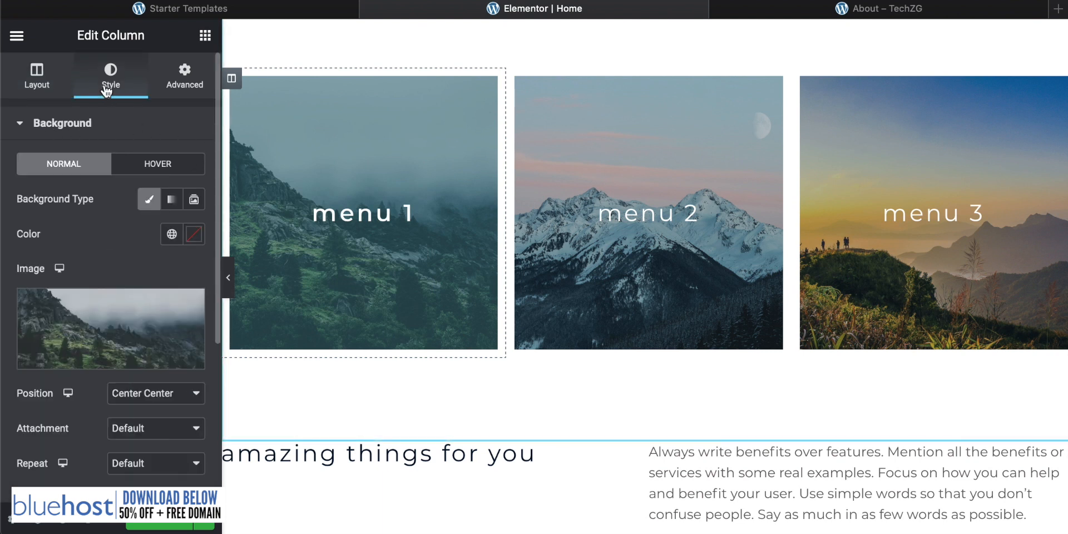
scroll(100, 122, down, 1)
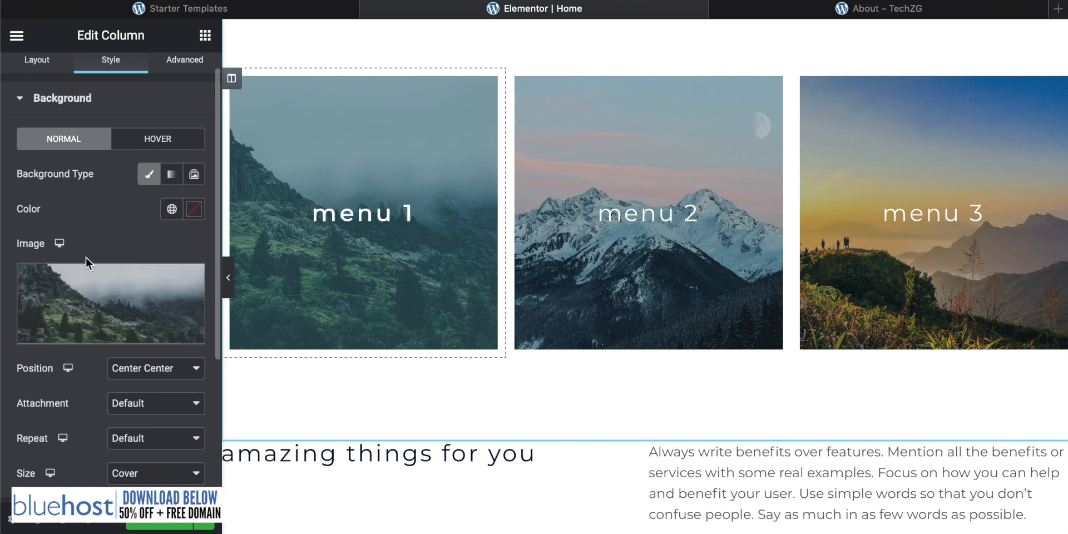
mouse_move(102, 290)
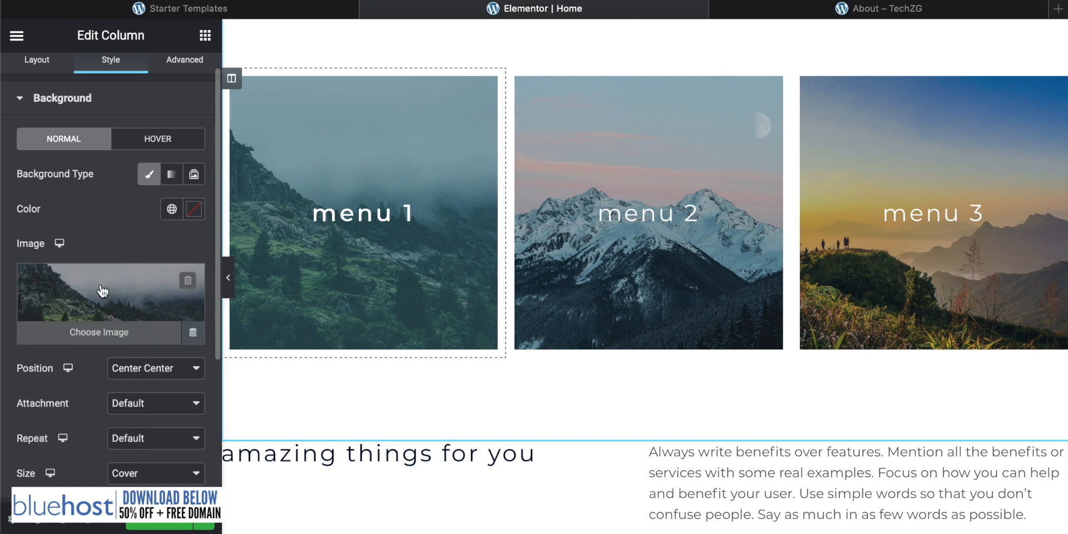
click(108, 334)
drag(957, 533, 605, 139)
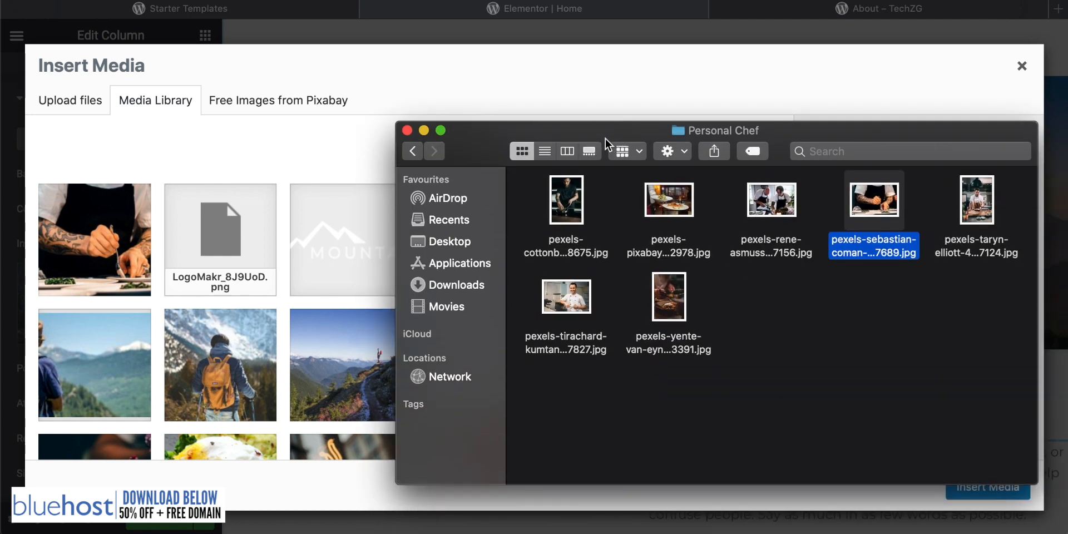
drag(681, 207, 217, 278)
drag(482, 155, 995, 533)
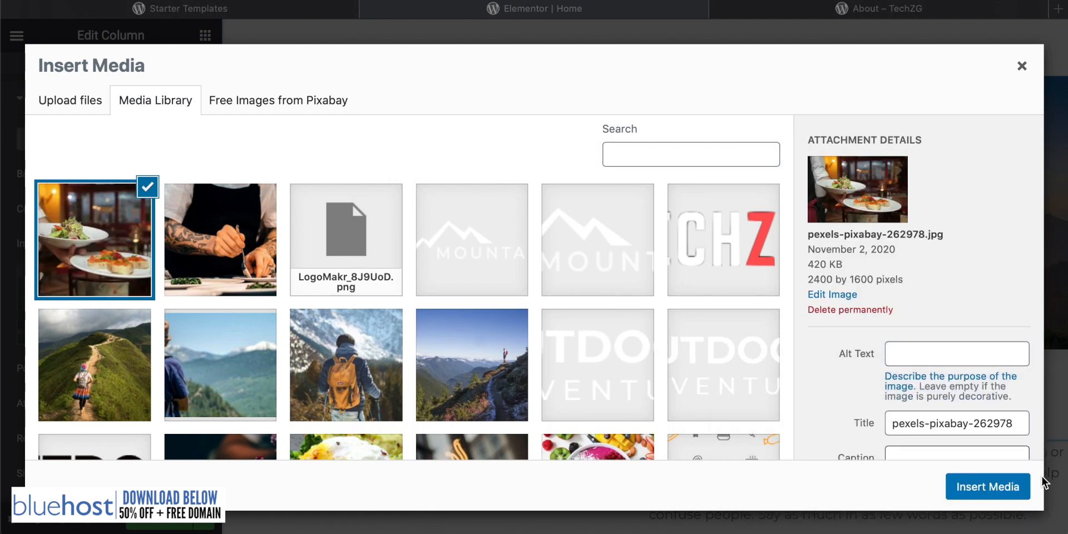
click(996, 489)
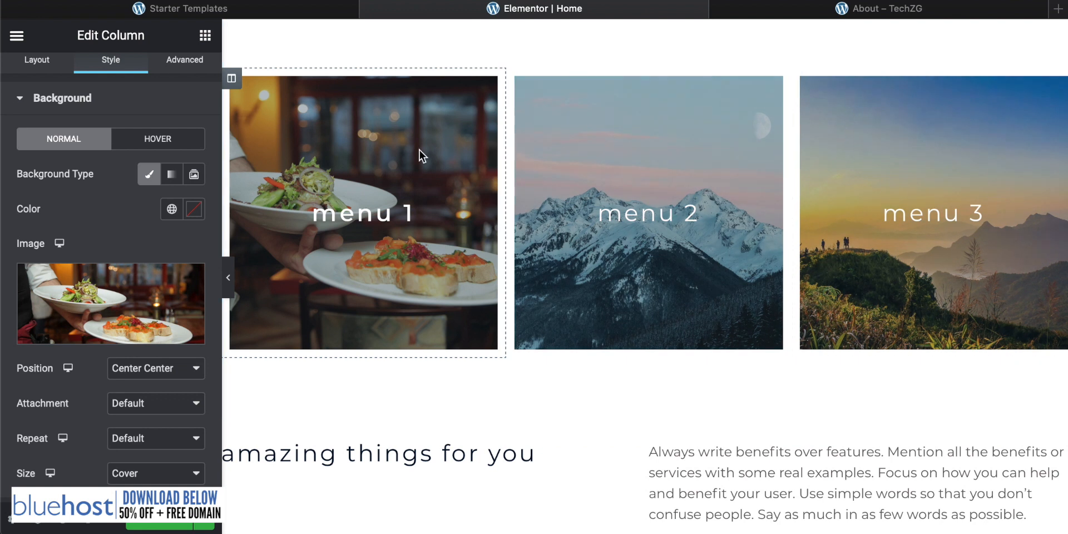
- Inspect the Menu 1 heading's link and look through the rest of the home page down to the footer
click(362, 218)
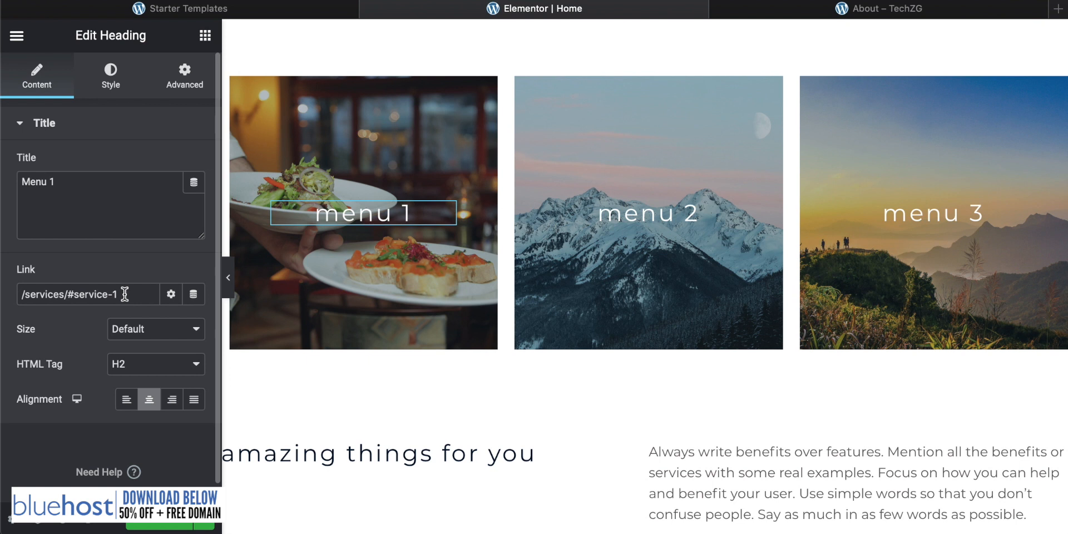
drag(127, 294, 2, 289)
scroll(632, 291, down, 15)
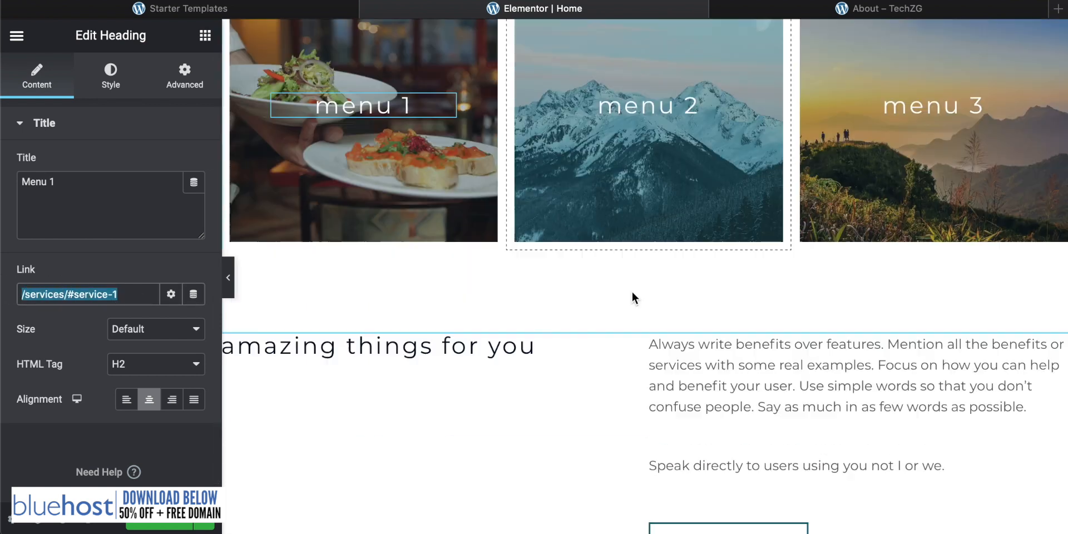
scroll(632, 292, down, 10)
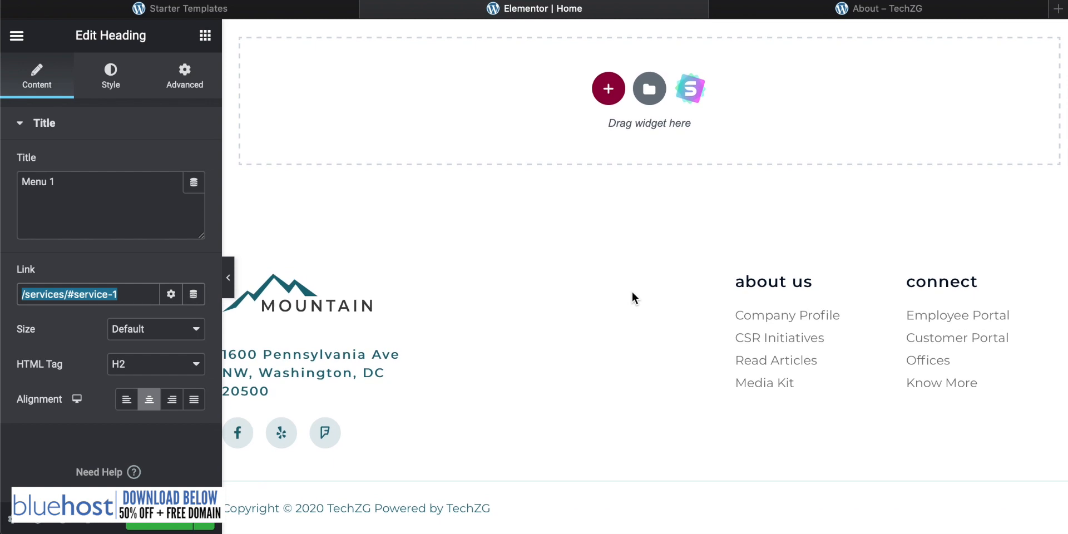
click(779, 396)
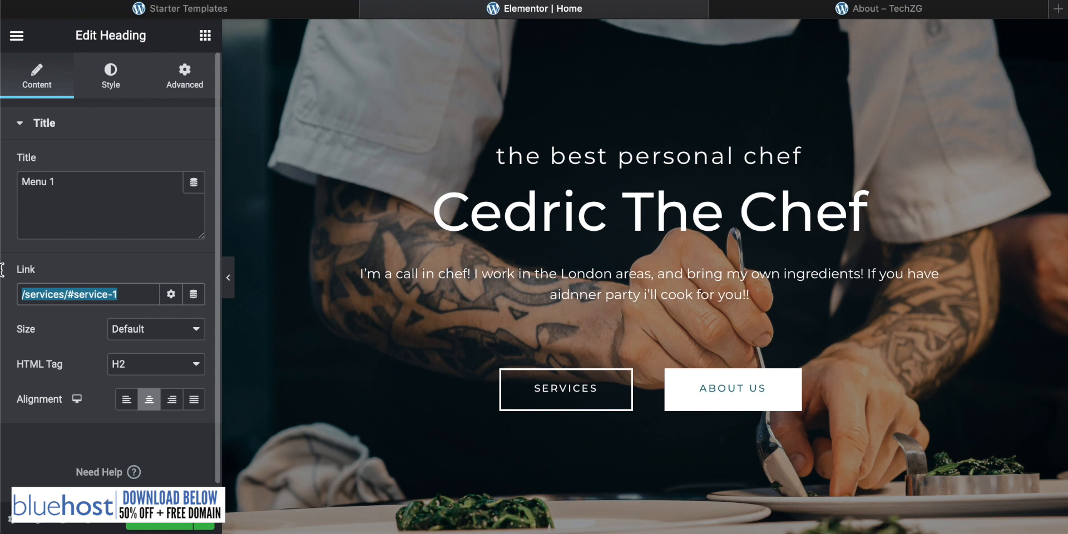
- Switch to the live site, open the Services page and review its service sections
click(848, 12)
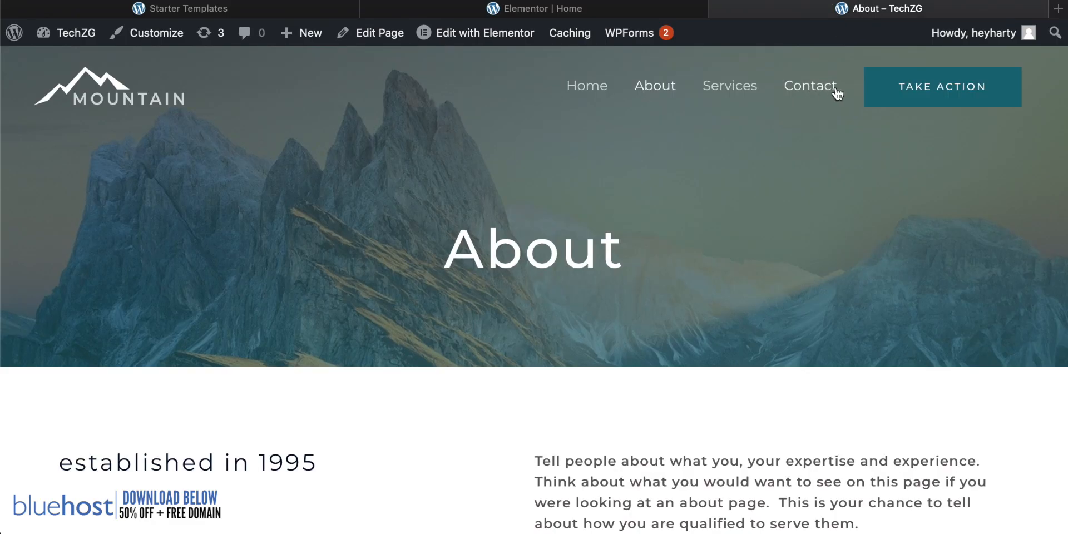
click(745, 84)
scroll(493, 305, down, 5)
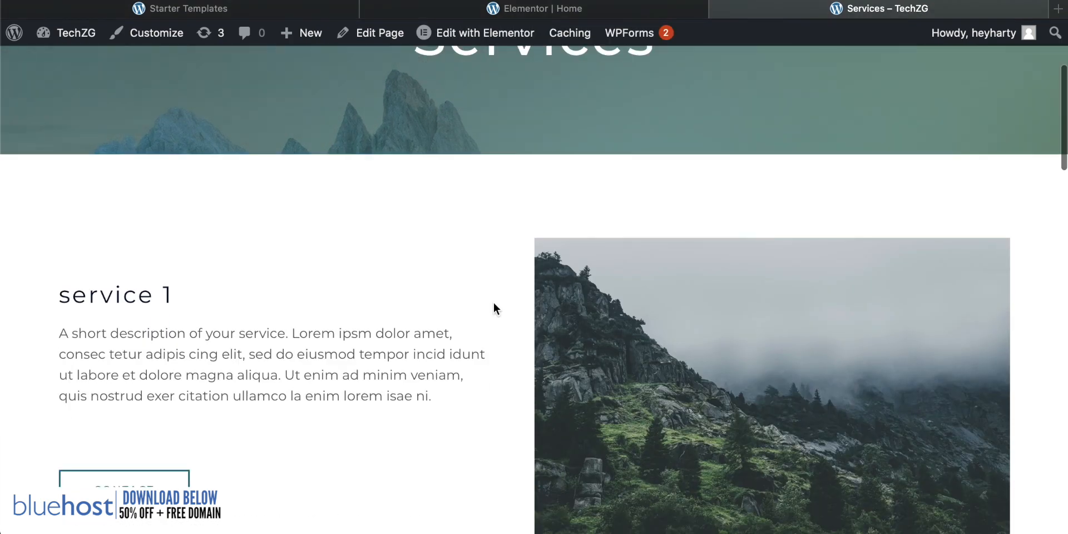
scroll(494, 307, down, 10)
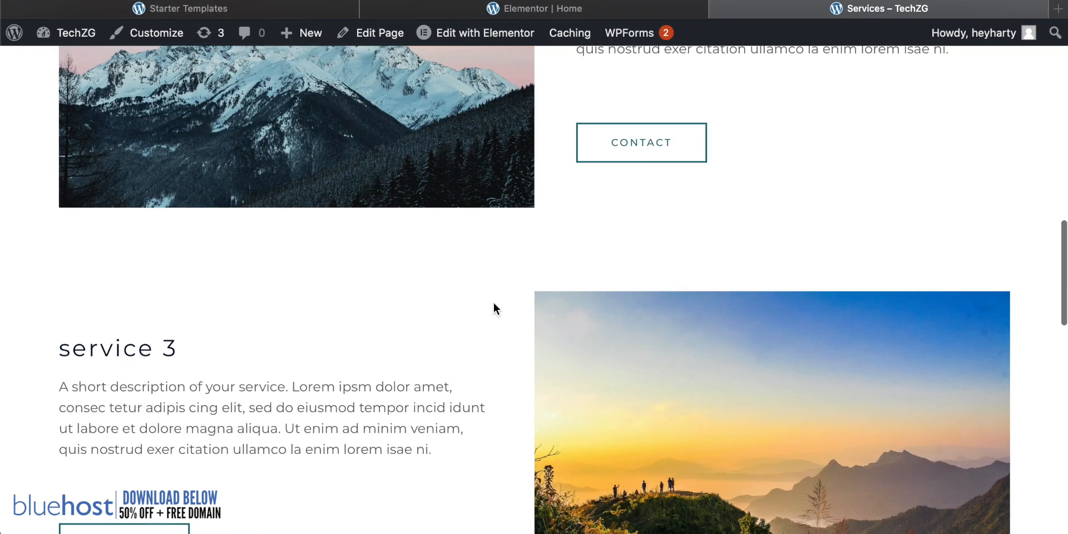
scroll(493, 307, up, 20)
- Return to the home page in Elementor and review the three menu boxes
click(502, 10)
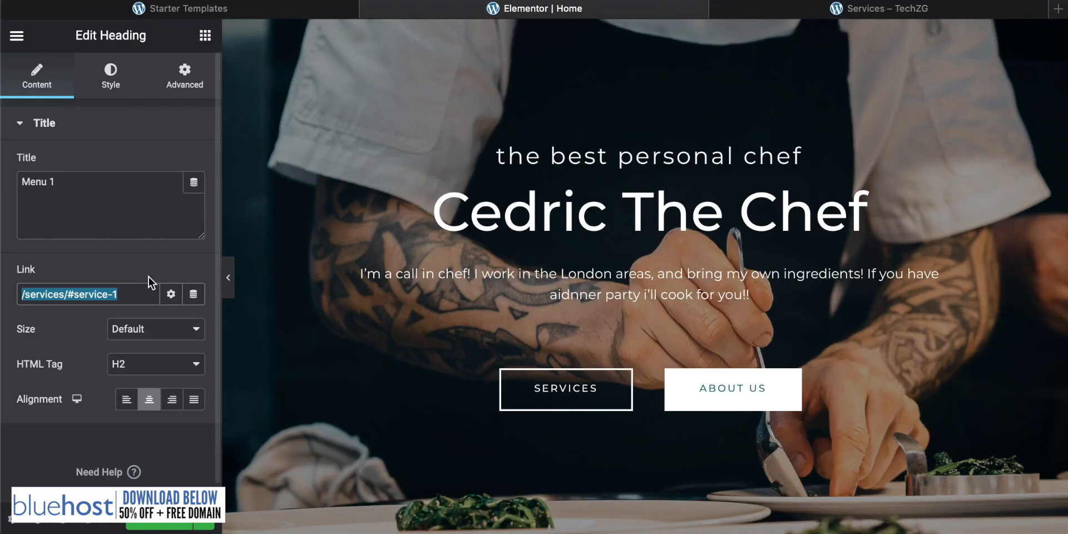
scroll(568, 235, down, 10)
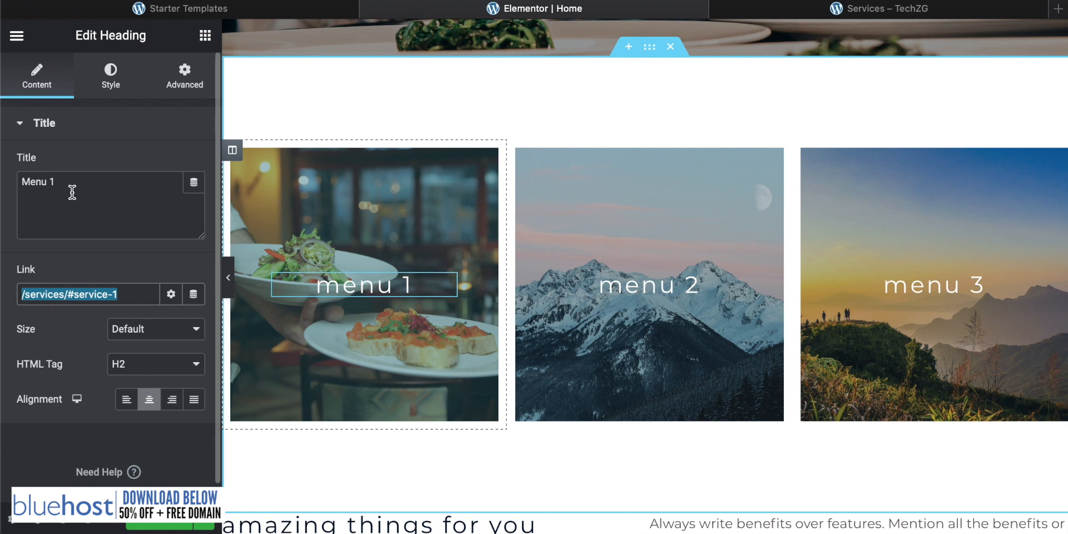
scroll(585, 209, down, 3)
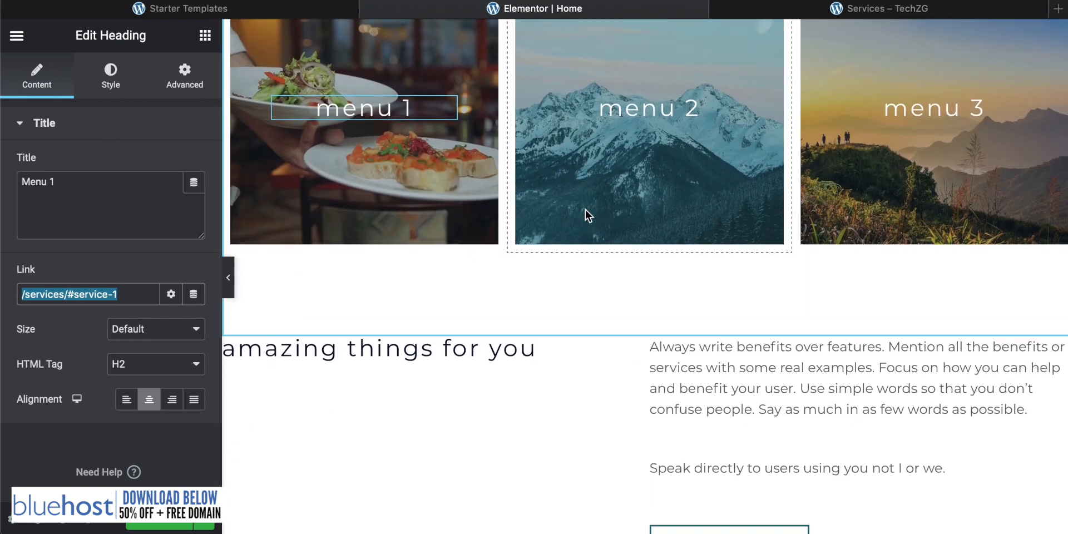
scroll(585, 209, up, 3)
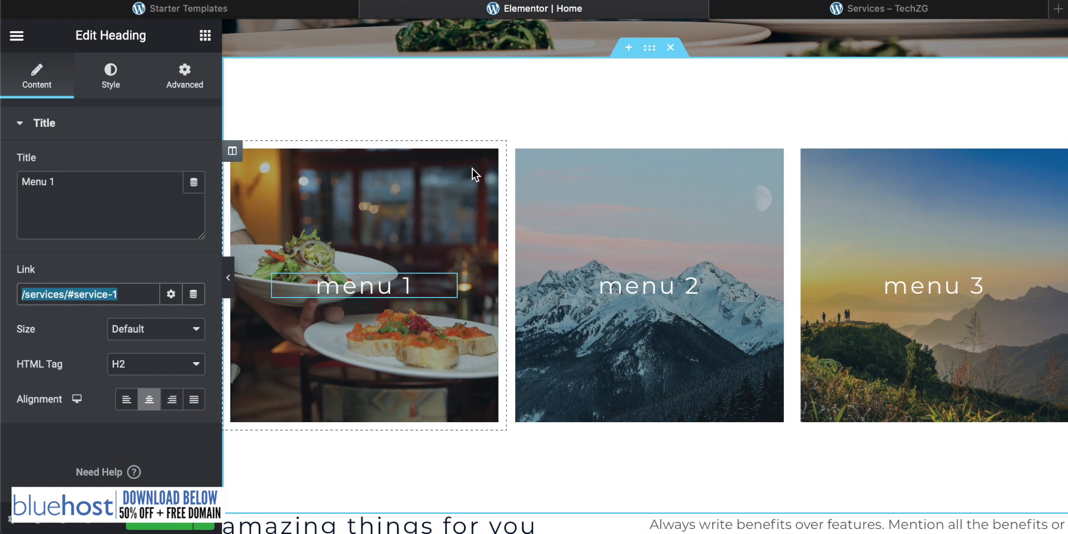
- Delete the "amazing things for you" section with the Our History button, between the menu boxes and the Call To Action section
scroll(661, 306, down, 6)
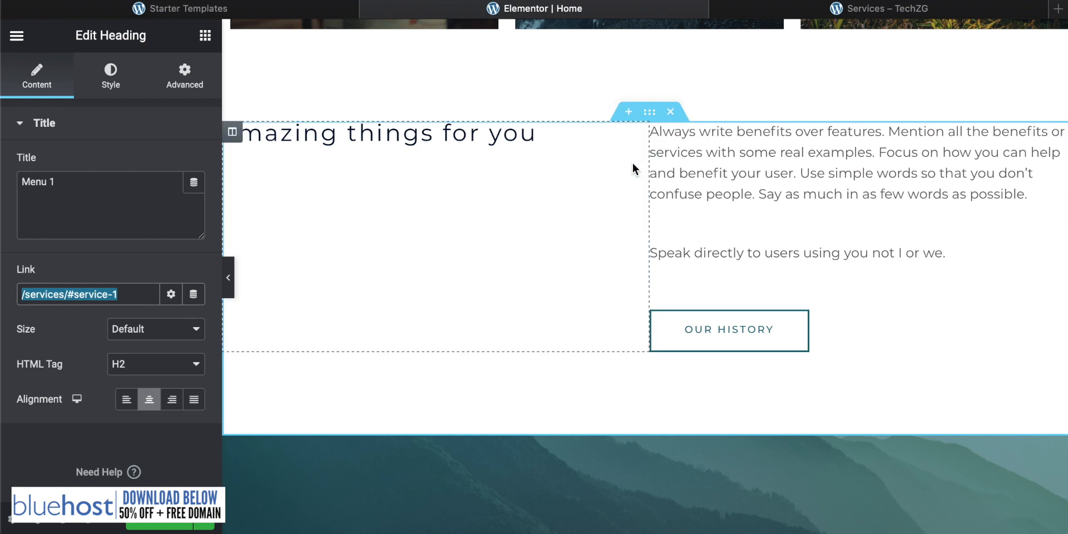
scroll(566, 228, down, 1)
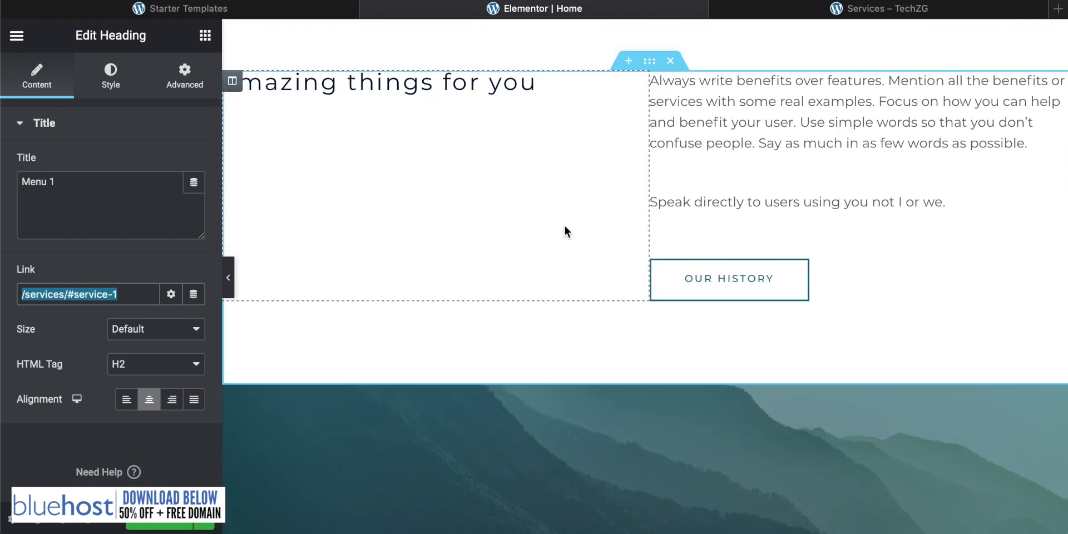
scroll(565, 203, up, 2)
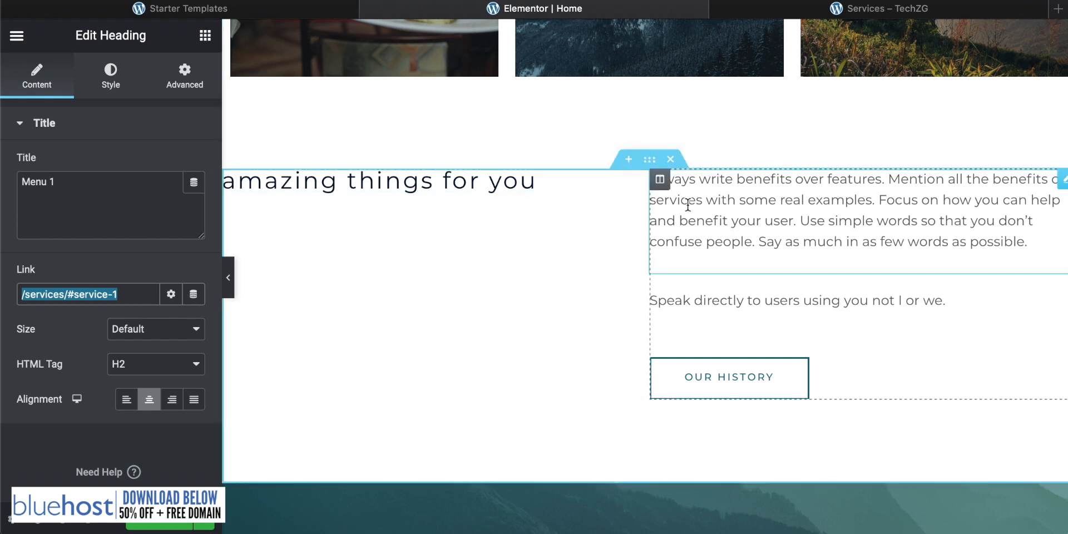
scroll(843, 213, up, 6)
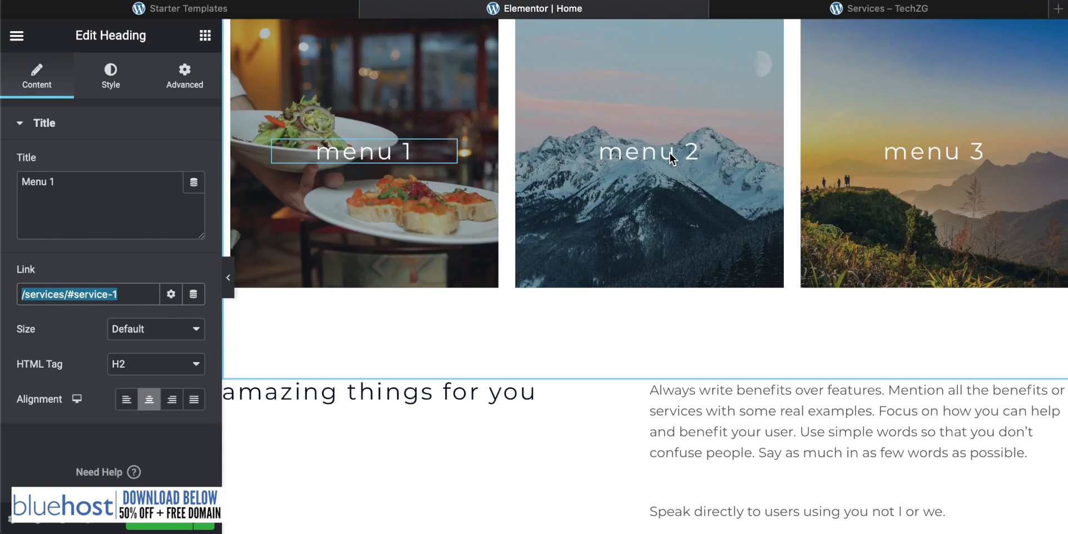
scroll(569, 276, up, 6)
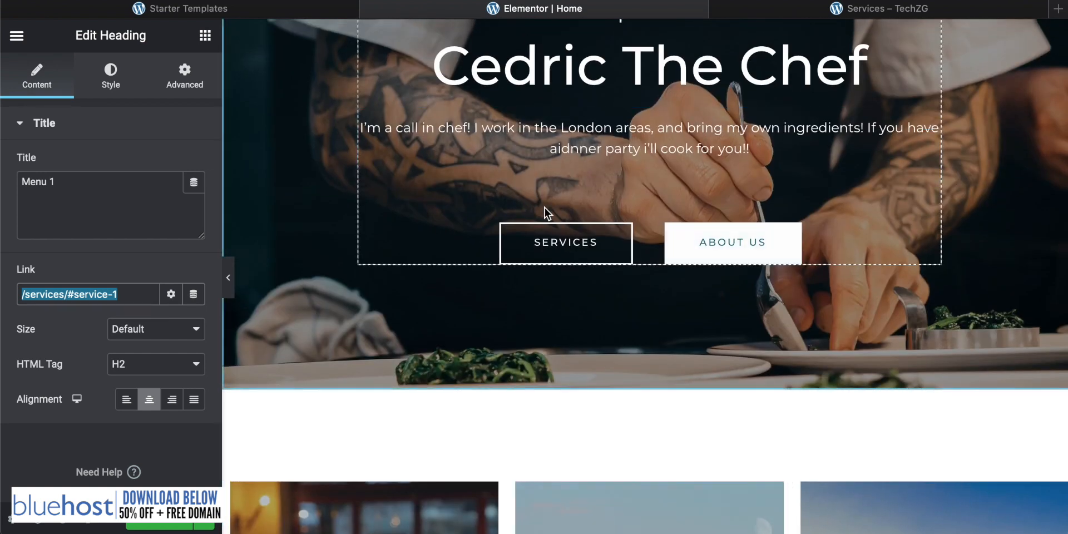
scroll(498, 328, down, 1)
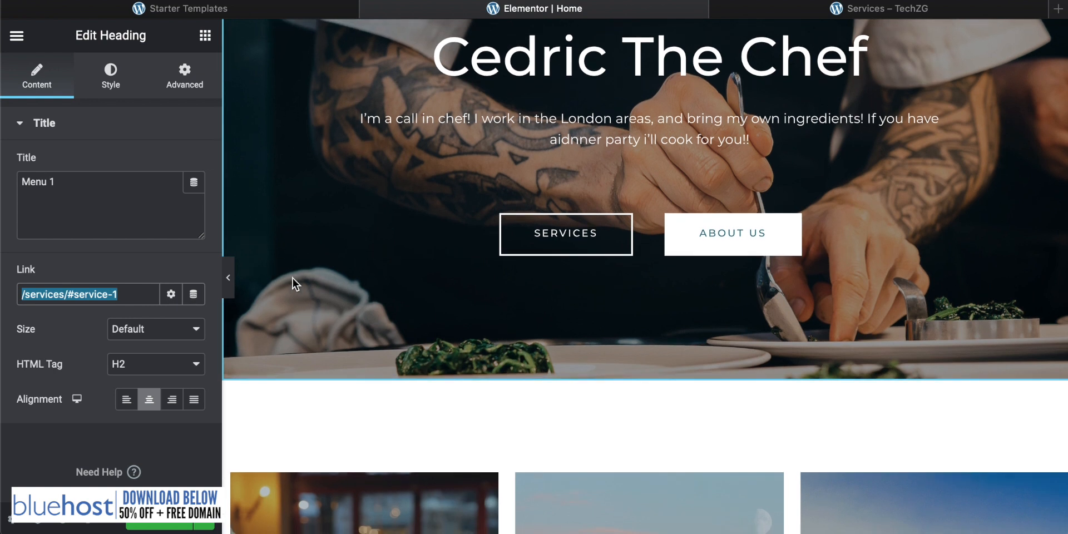
scroll(302, 278, down, 3)
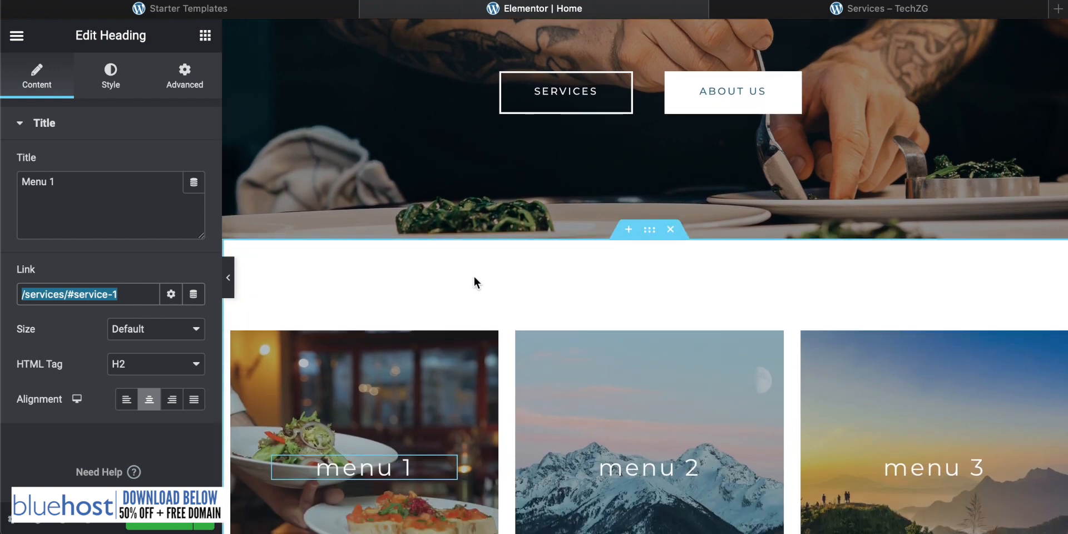
scroll(474, 281, down, 10)
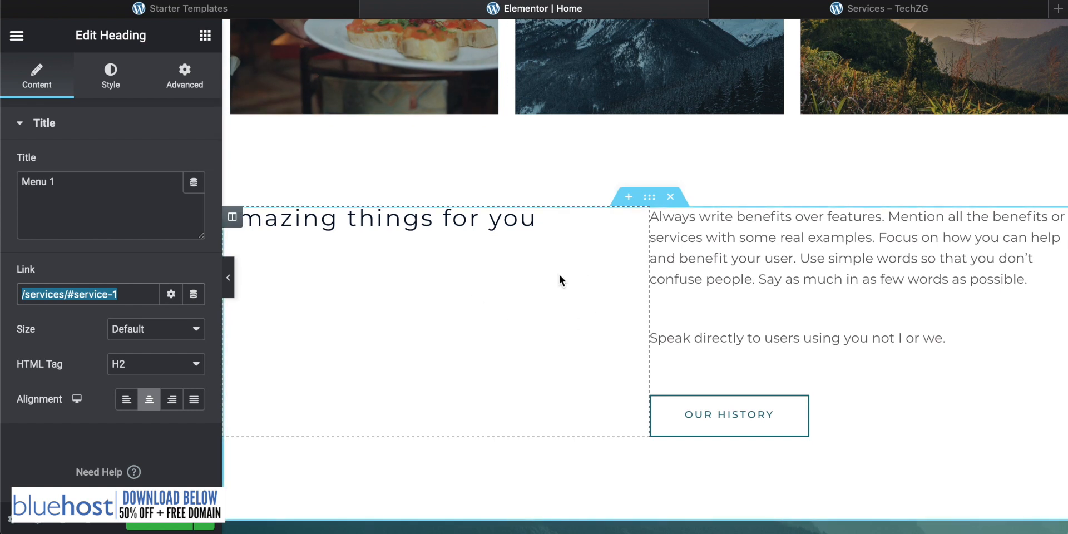
click(671, 198)
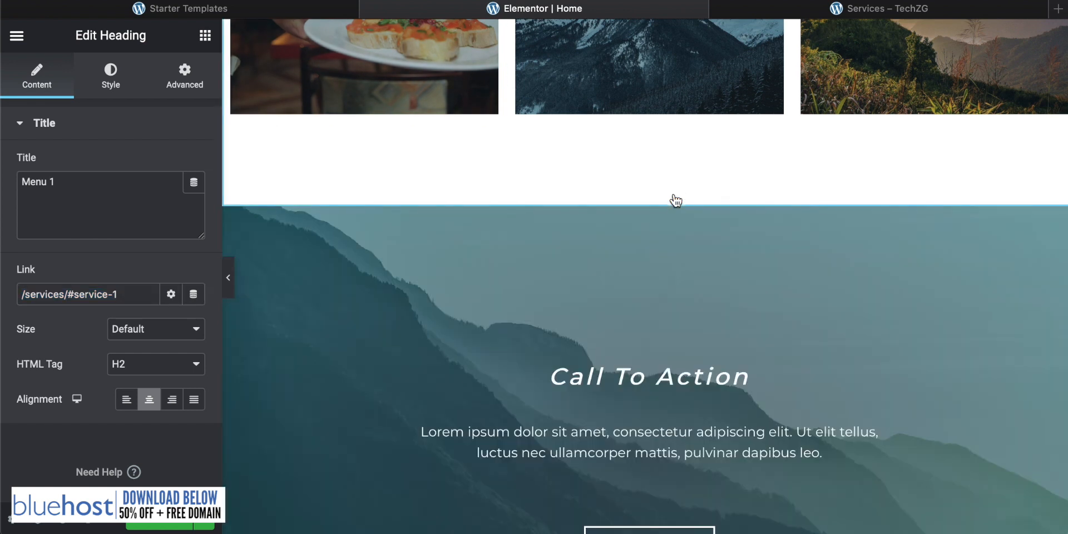
- Add a new section with two equal columns directly above the Call To Action section
scroll(497, 240, down, 4)
scroll(496, 240, up, 3)
scroll(539, 237, up, 2)
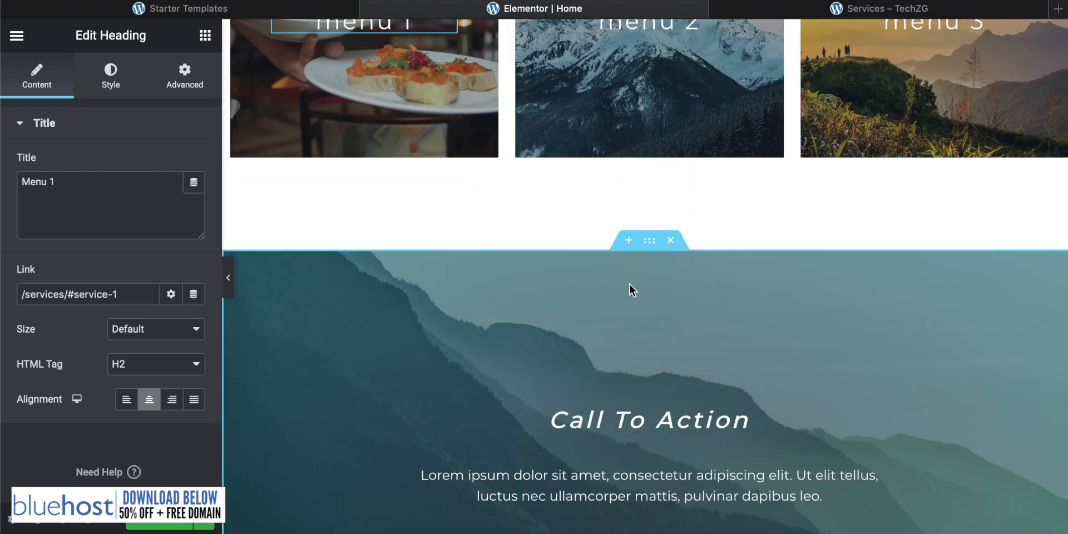
click(630, 243)
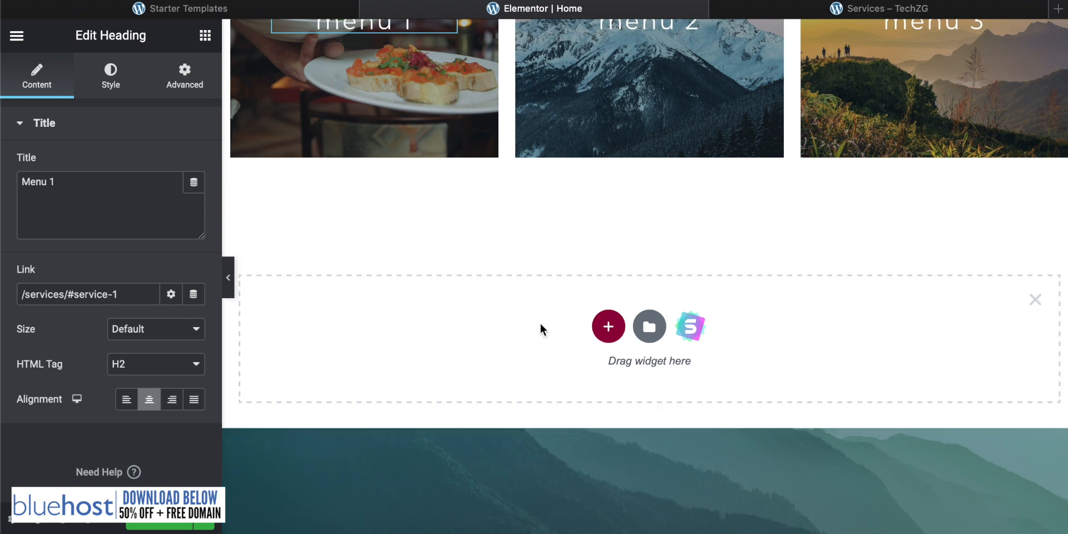
scroll(539, 323, down, 2)
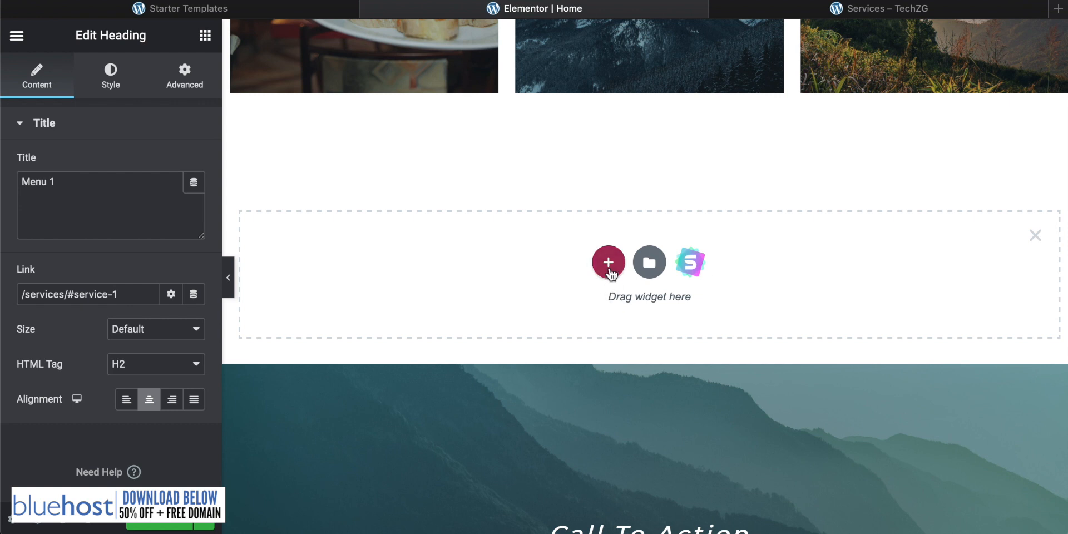
click(610, 267)
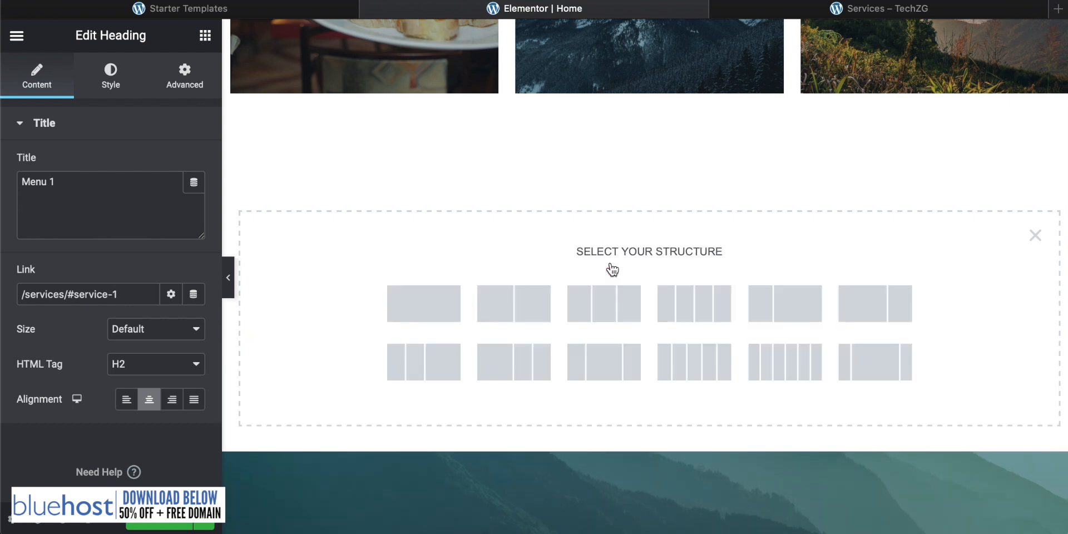
click(507, 311)
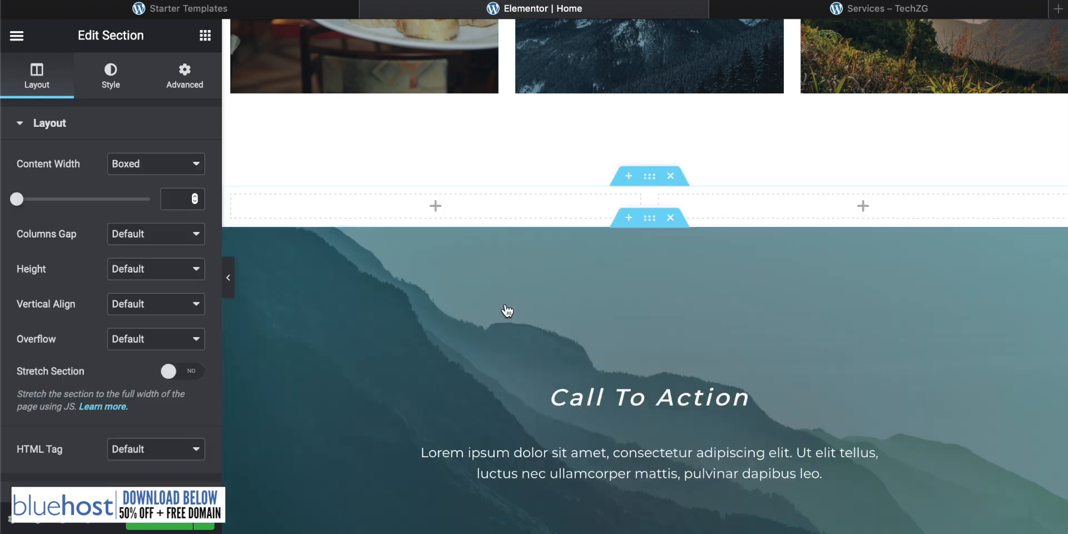
- Search the widgets for "image" and place an Image widget in the new section's first column
scroll(560, 300, down, 1)
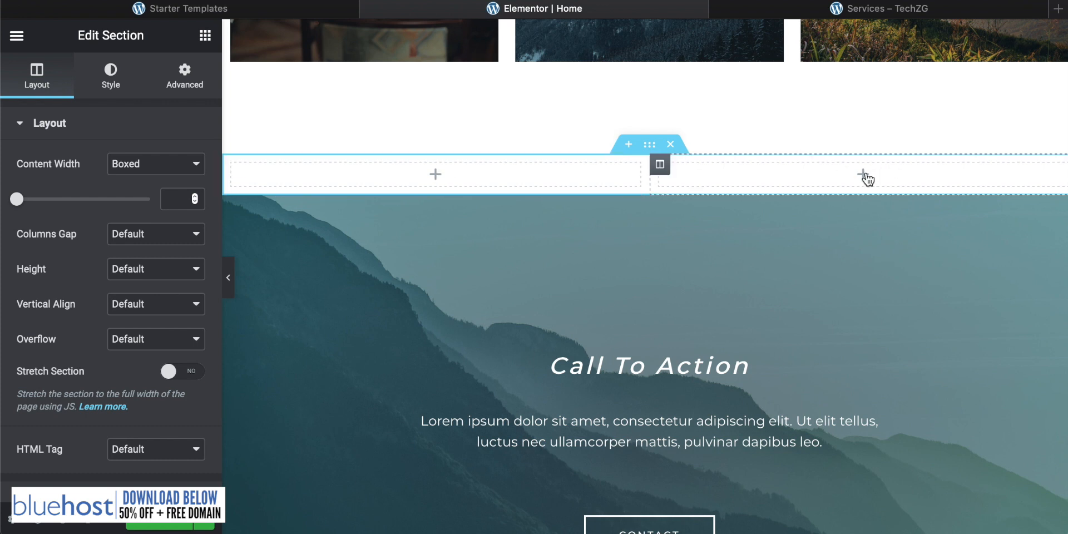
click(437, 175)
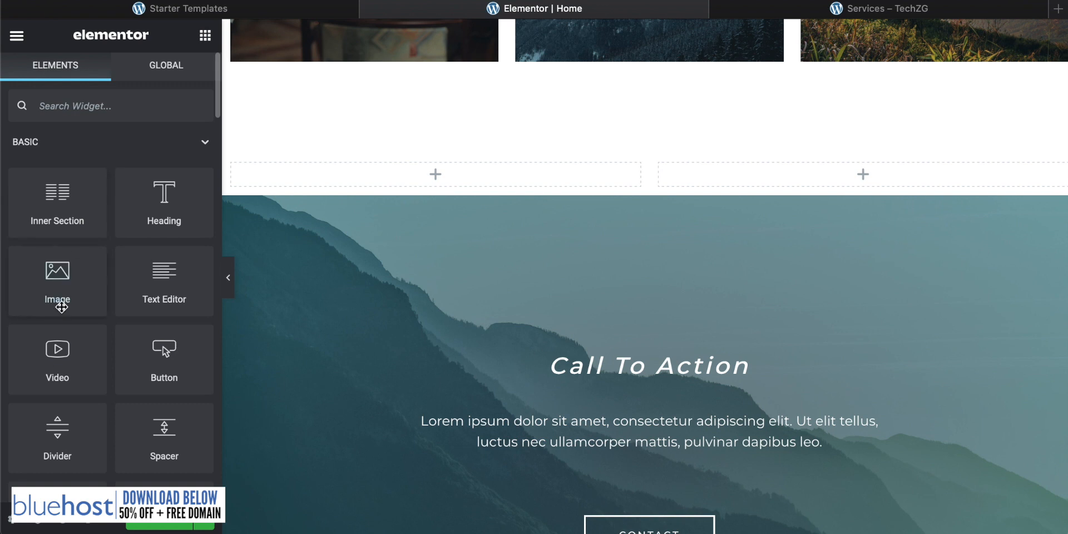
click(77, 109)
scroll(129, 287, down, 6)
scroll(128, 290, down, 8)
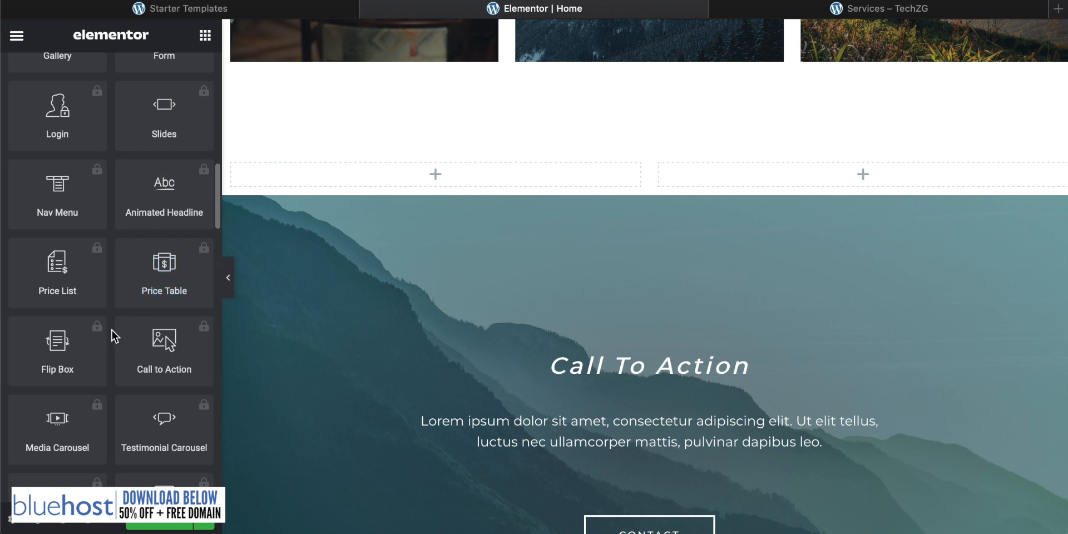
scroll(112, 330, up, 10)
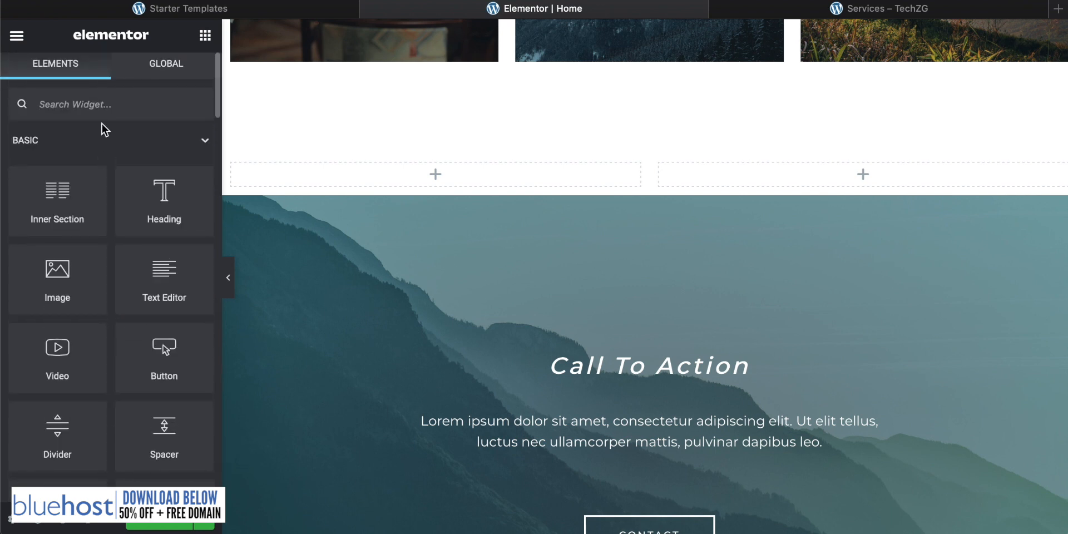
click(99, 106)
text(image)
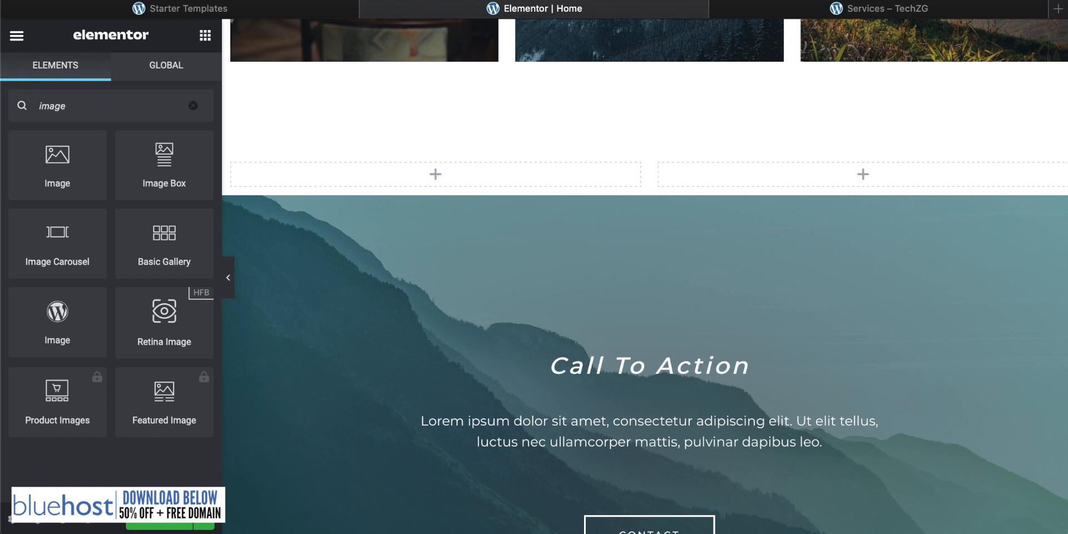
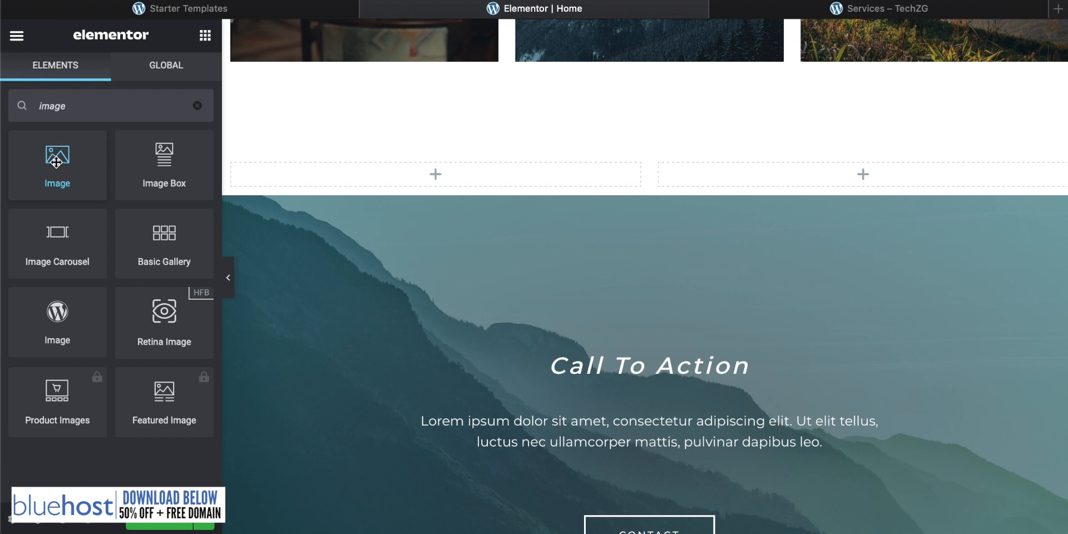
drag(56, 161, 422, 172)
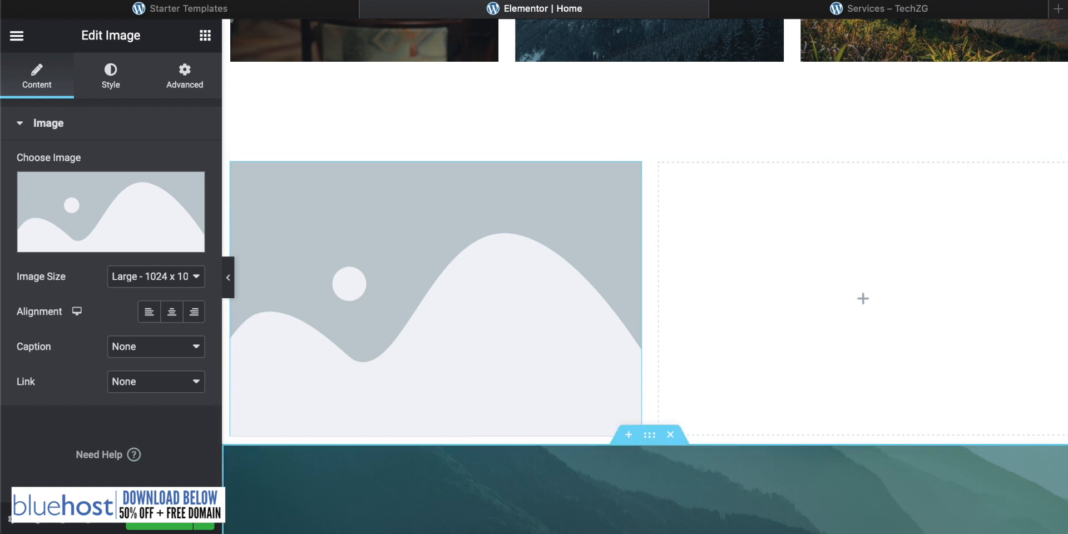
- Insert pexels-pixabay-262978.jpg from the media library as the image in the first column
click(356, 532)
drag(1067, 450, 850, 159)
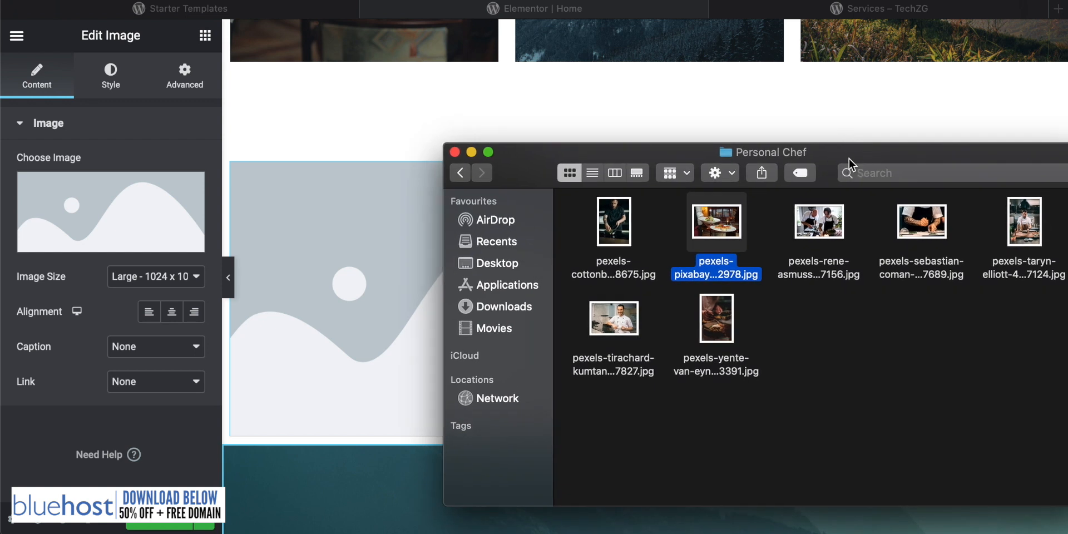
click(148, 217)
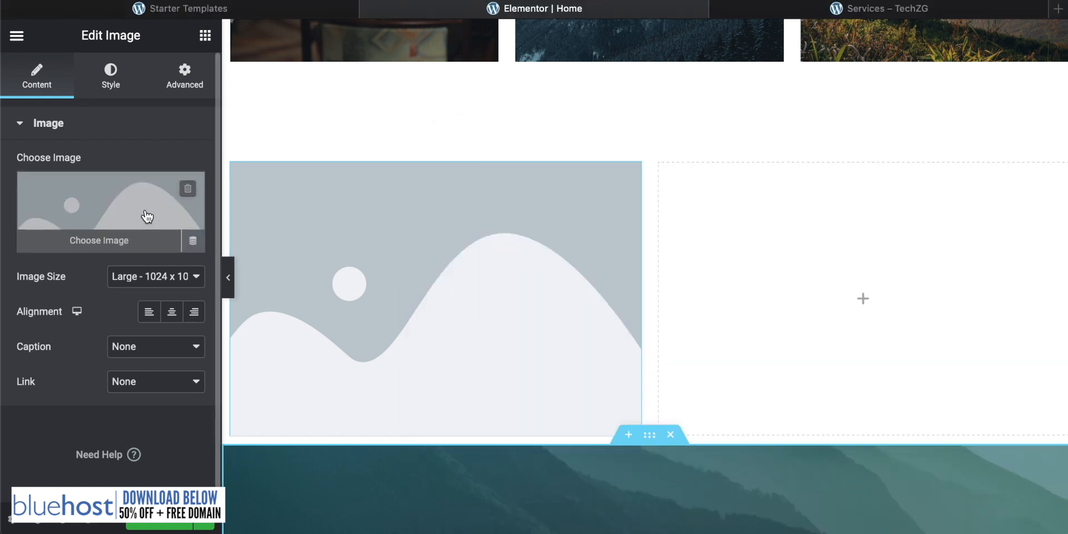
click(101, 243)
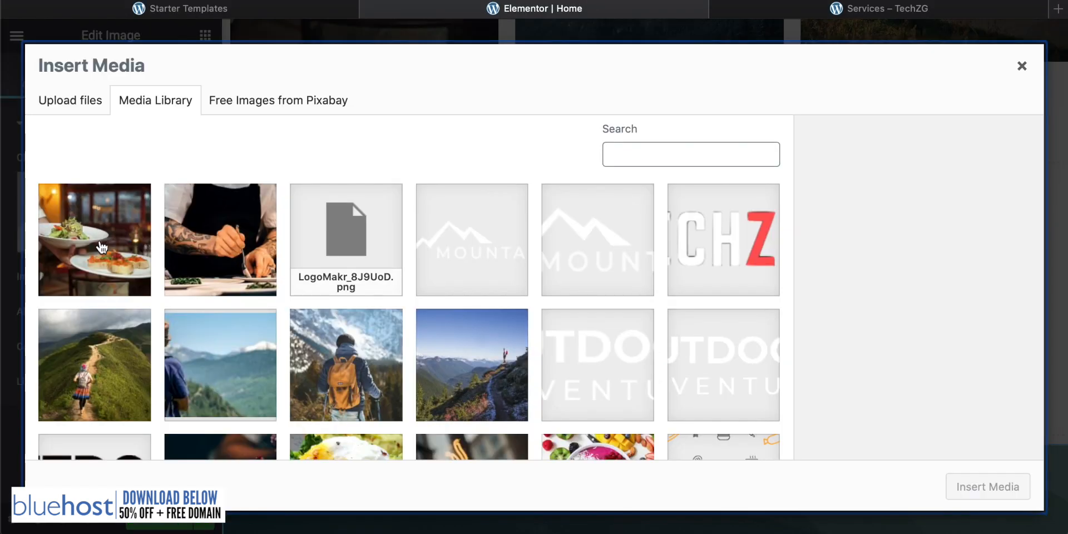
click(1067, 483)
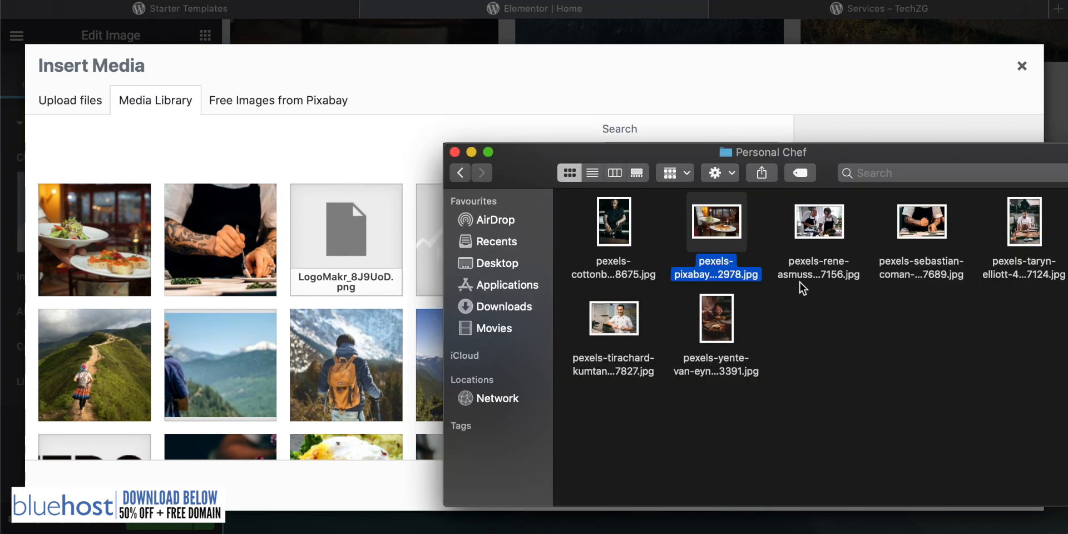
mouse_move(726, 225)
mouse_down()
mouse_move(247, 278)
mouse_move(200, 334)
mouse_move(264, 214)
mouse_move(162, 224)
mouse_move(724, 219)
mouse_up()
drag(527, 157, 557, 533)
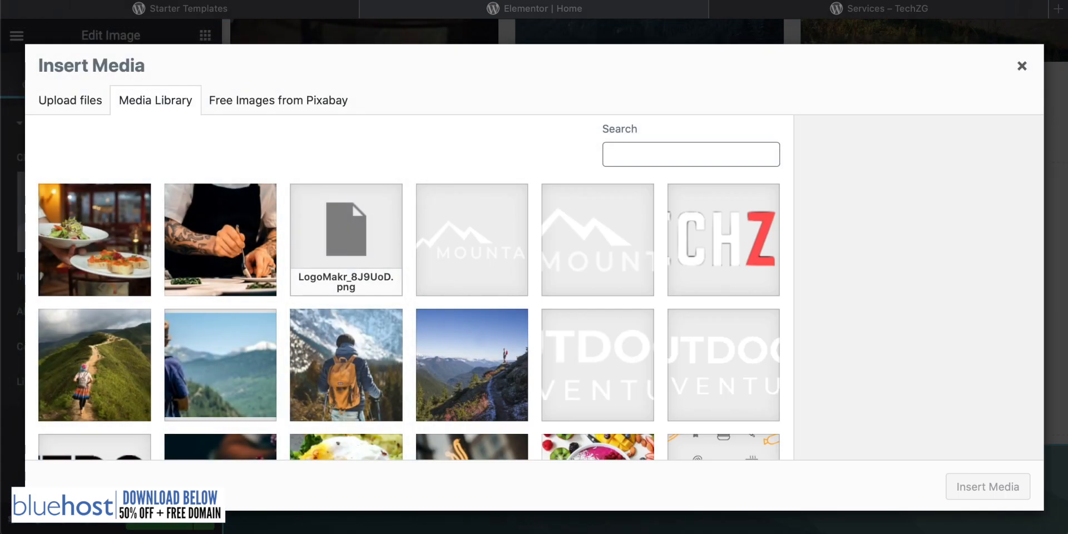
click(107, 237)
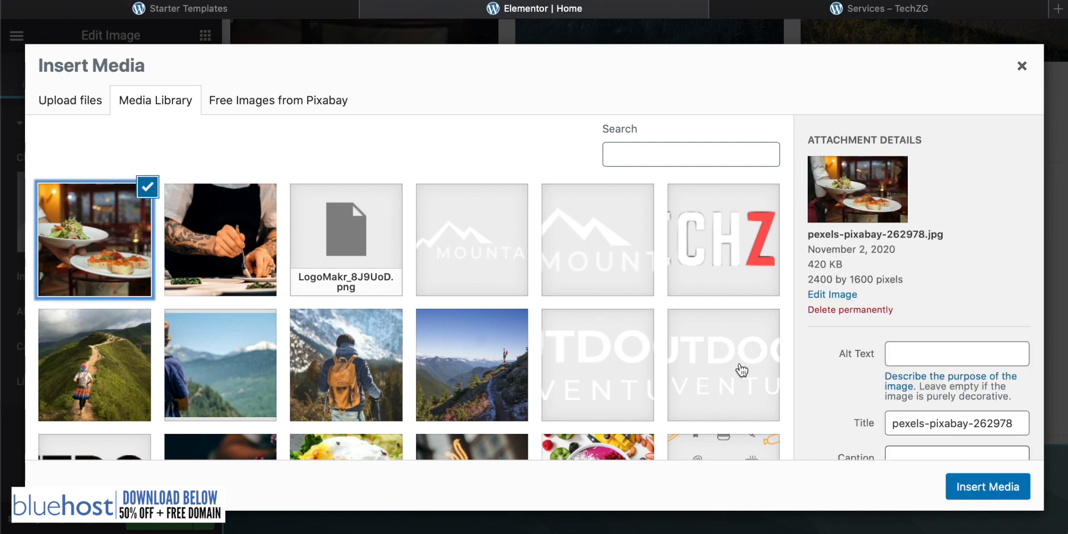
click(982, 489)
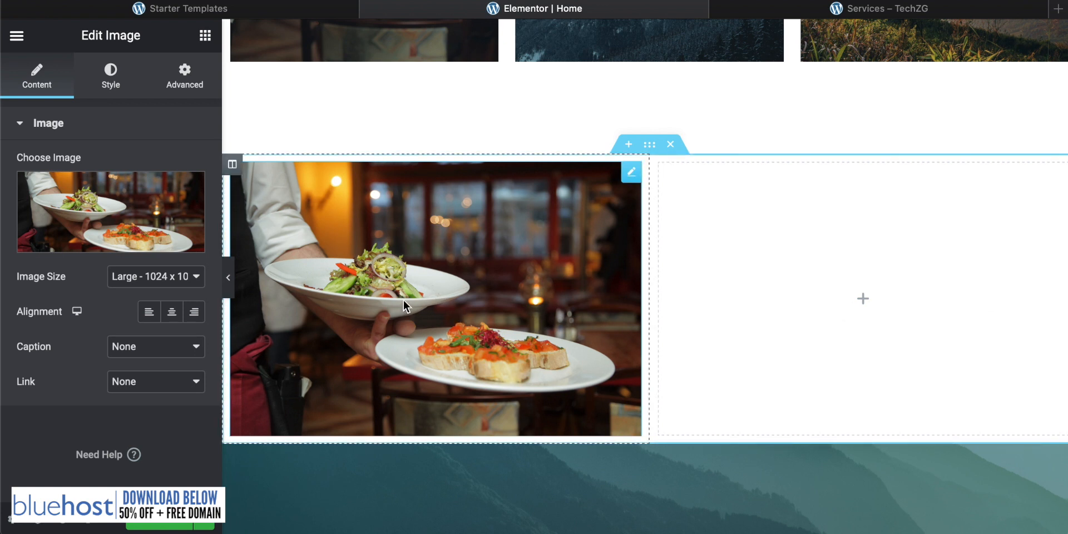
- Add a Text Editor widget to the second column with the text "The best fresh ingredients for you ONLY!!"
click(863, 299)
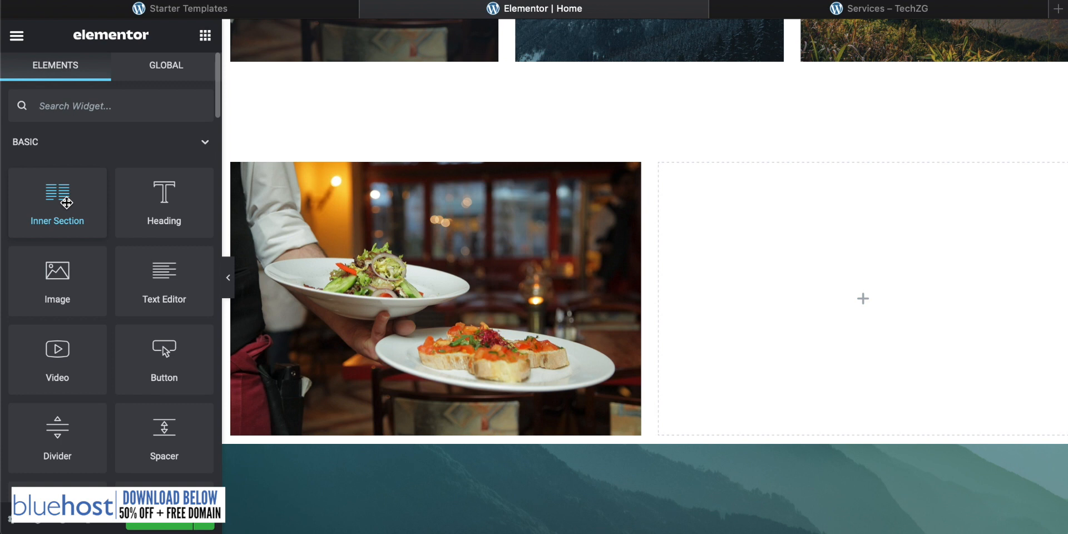
drag(156, 281, 849, 301)
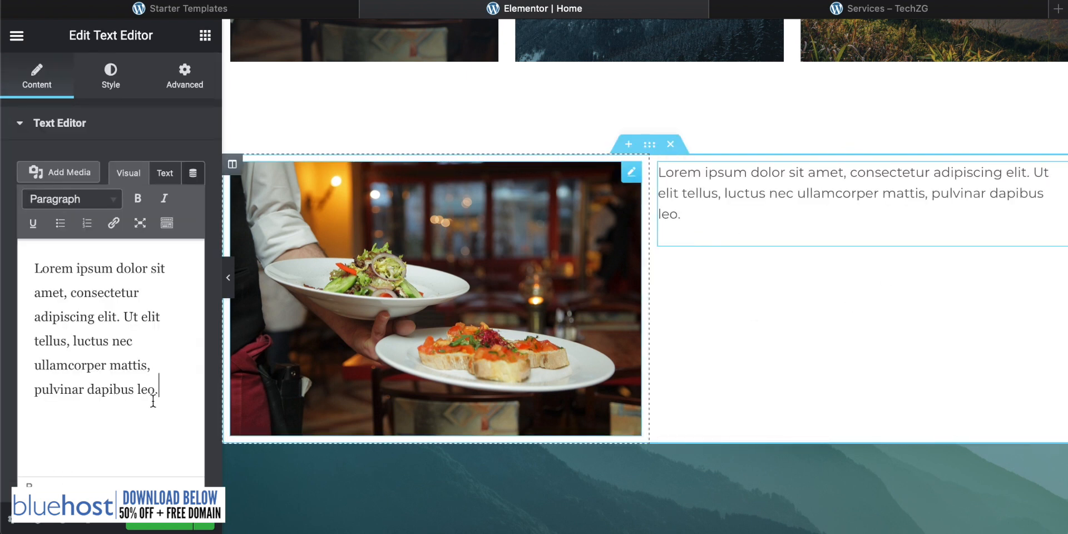
drag(167, 393, 2, 180)
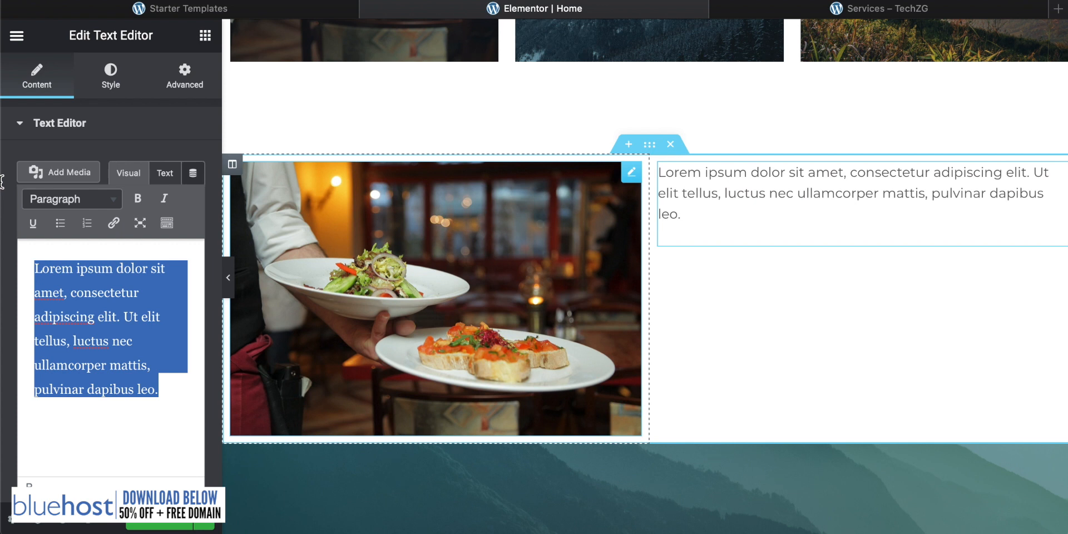
text(The best fresh ingredients for you ONLY!!)
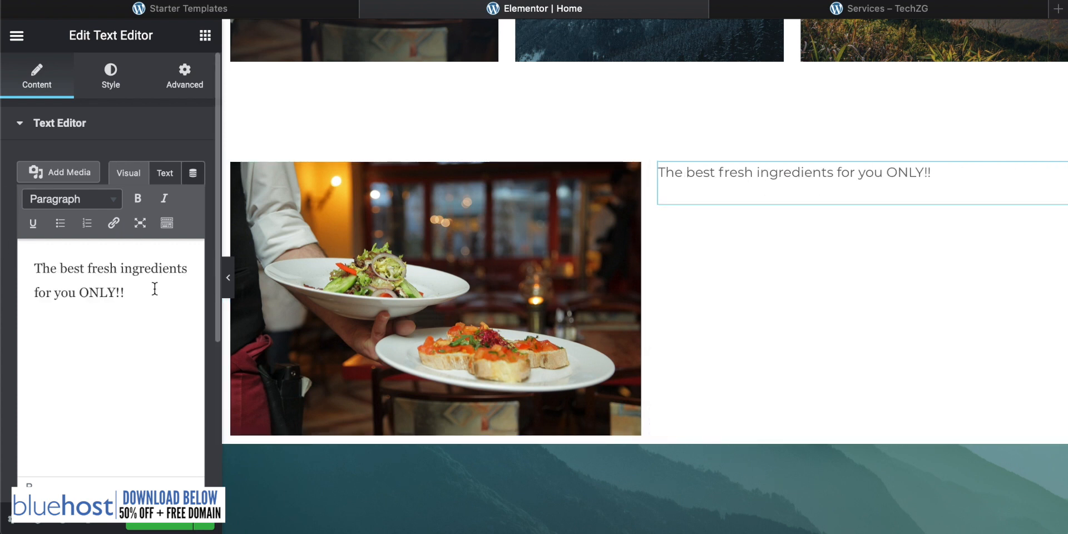
- Try the alignment options for the "The best fresh ingredients for you ONLY!!" text and set it to centered
click(116, 69)
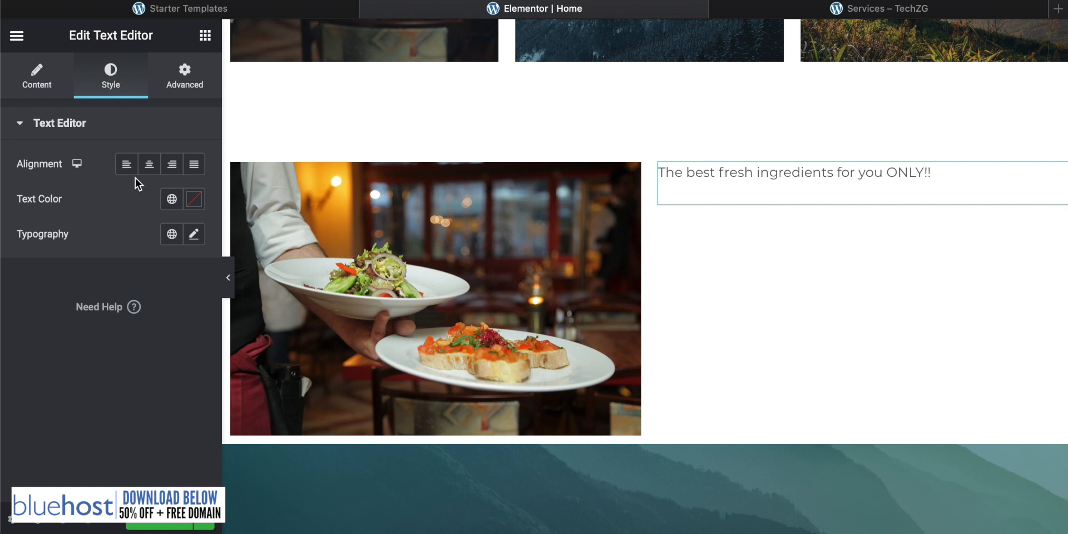
click(126, 164)
click(173, 165)
click(194, 165)
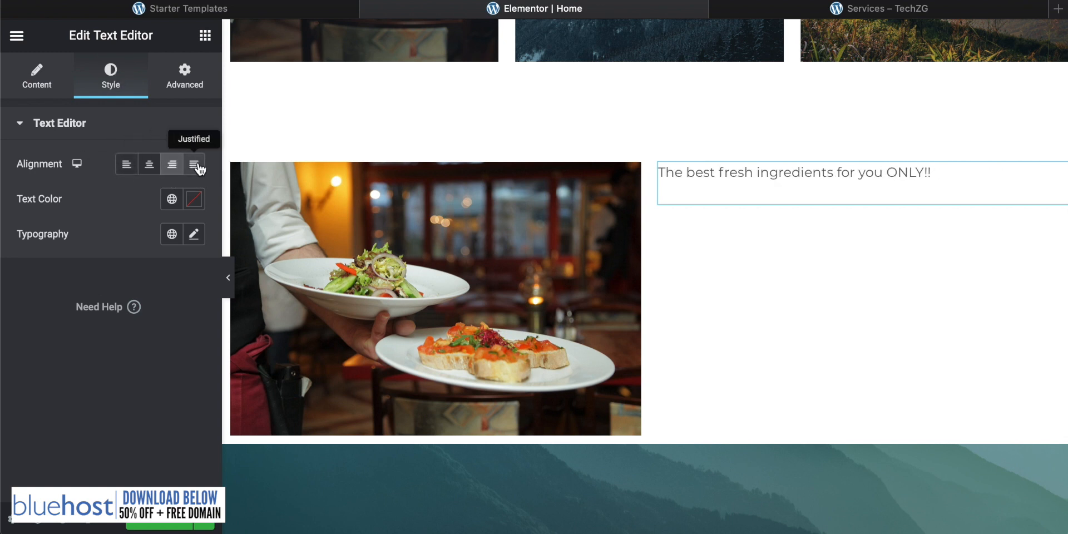
click(151, 167)
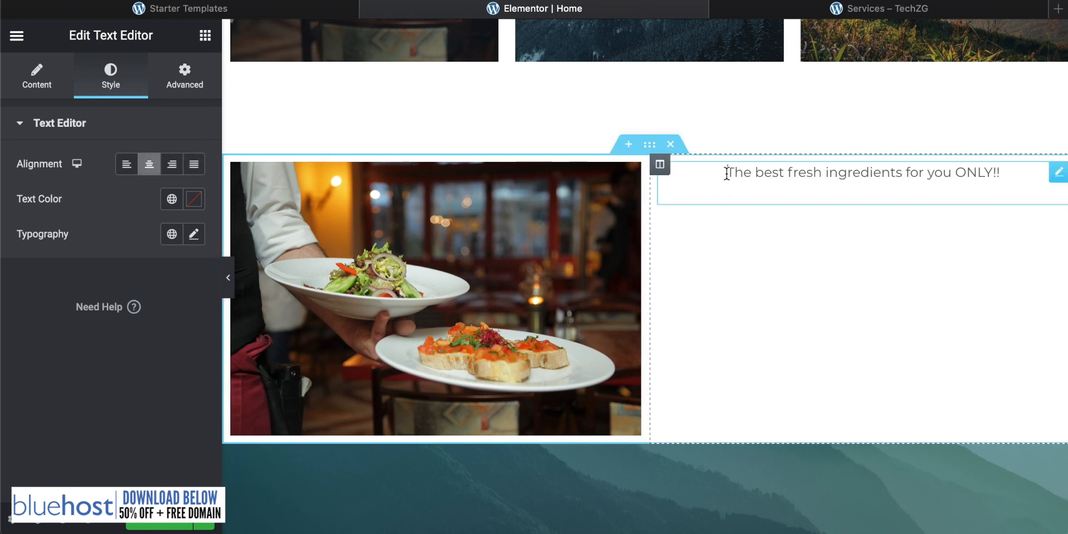
- Insert two blank lines above "The best fresh ingredients for you ONLY!!" so the text sits lower beside the image
key(Return)
key(Return)
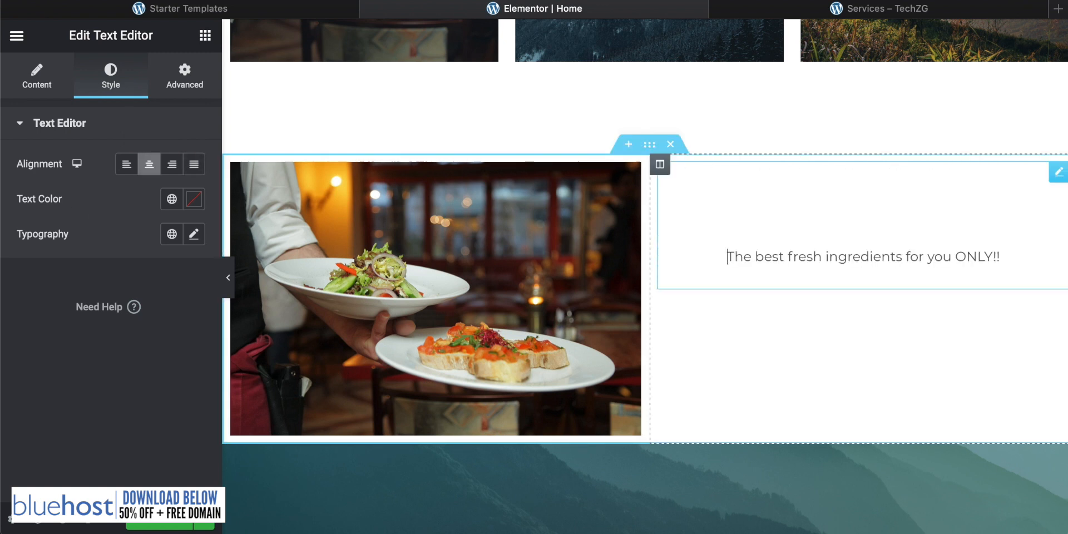
key(Return)
key(Return)
key(BackSpace)
key(BackSpace)
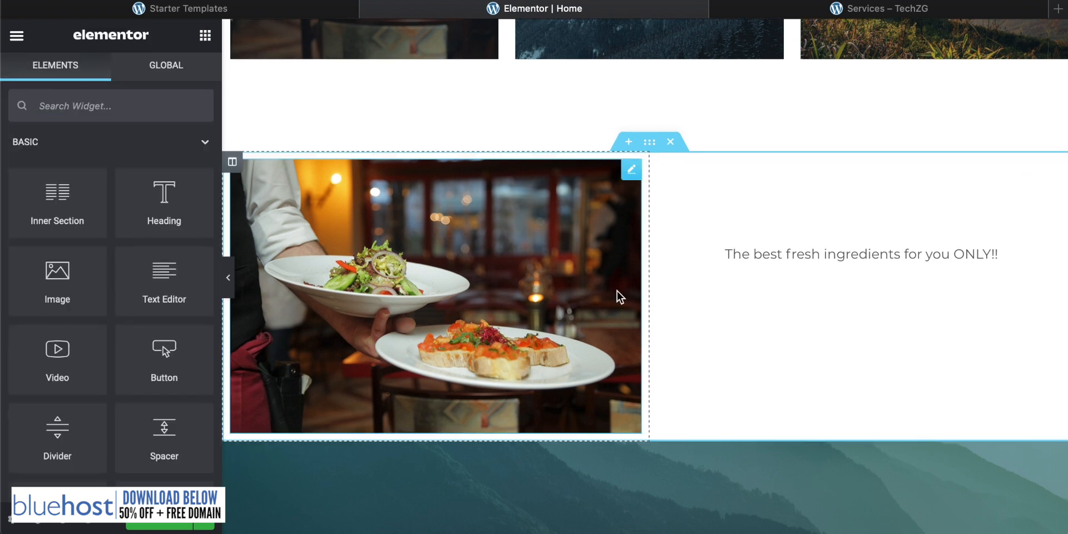
- Examine the Call To Action section's heading, layout and background settings and the rest of the home page
scroll(734, 232, down, 6)
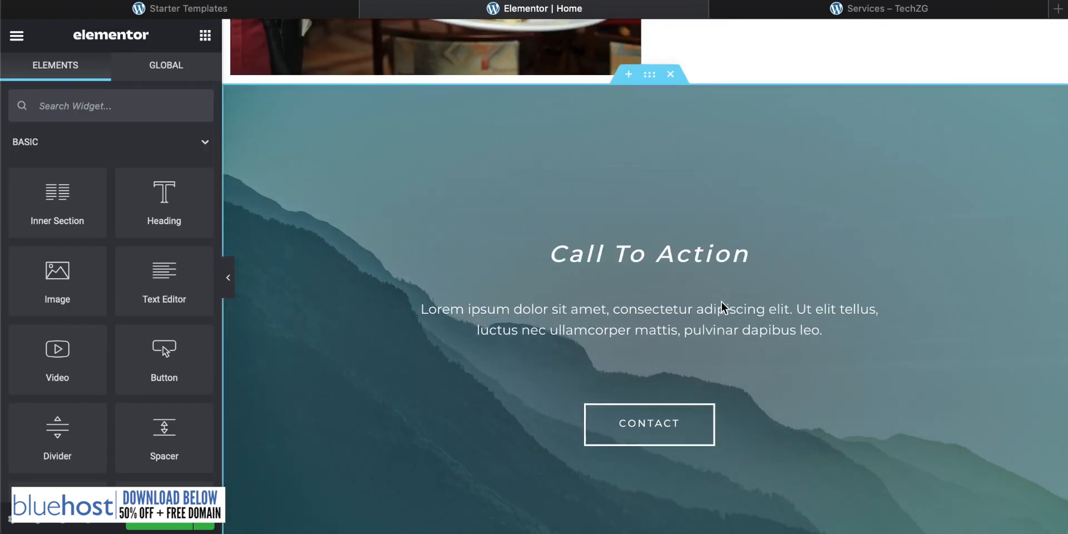
scroll(605, 254, down, 2)
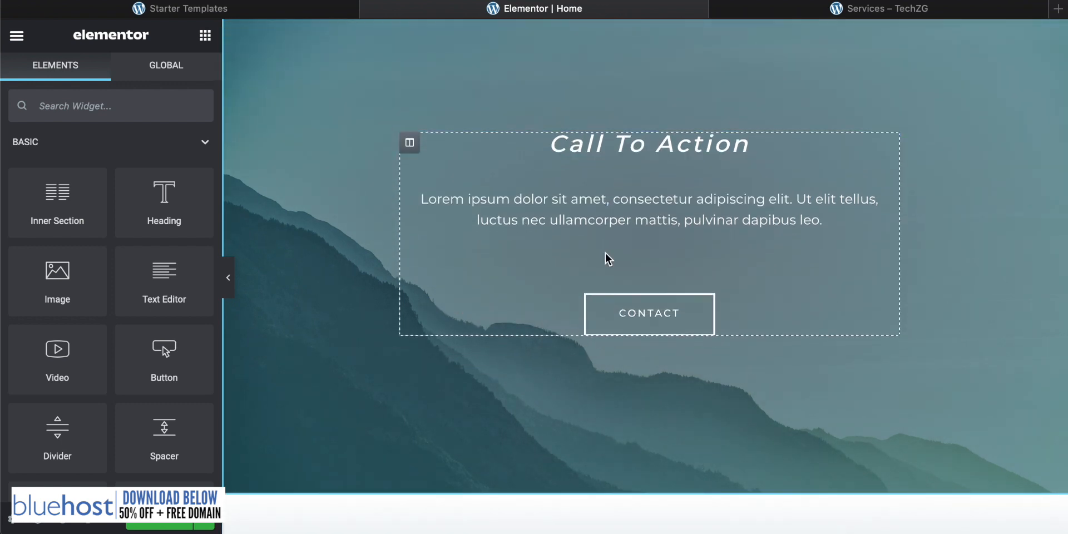
click(690, 149)
scroll(432, 237, up, 2)
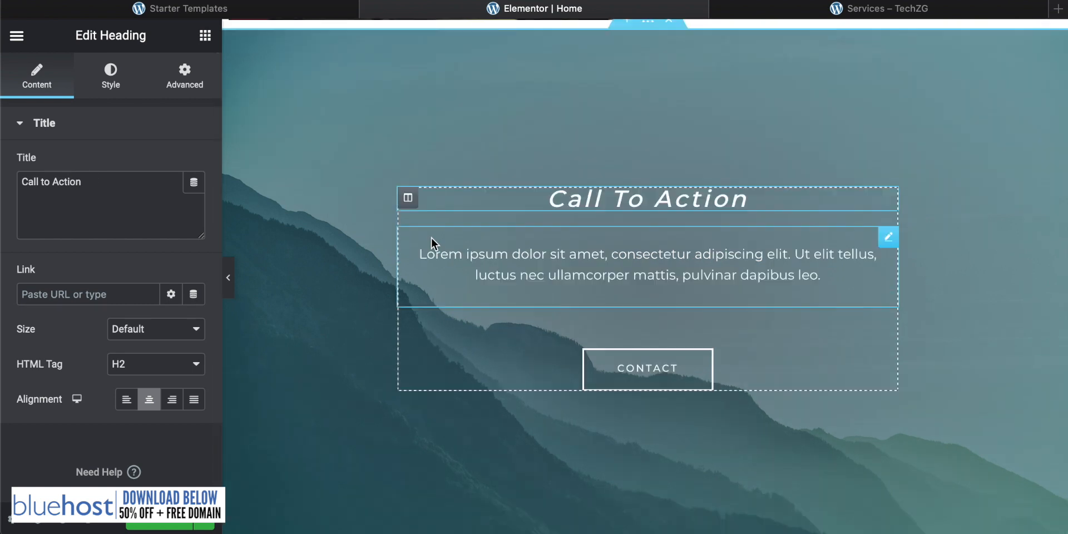
right_click(309, 132)
click(350, 148)
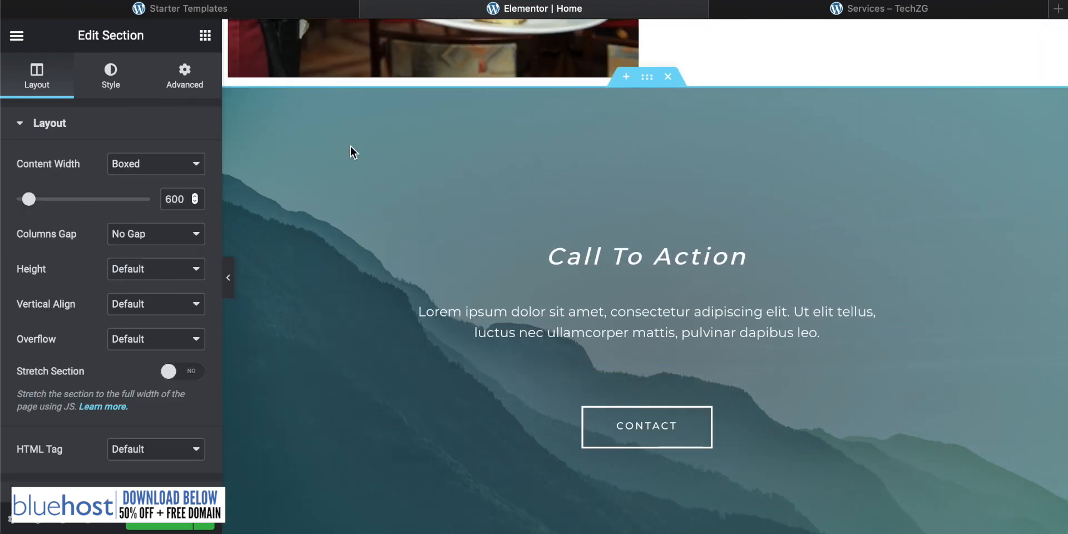
click(111, 83)
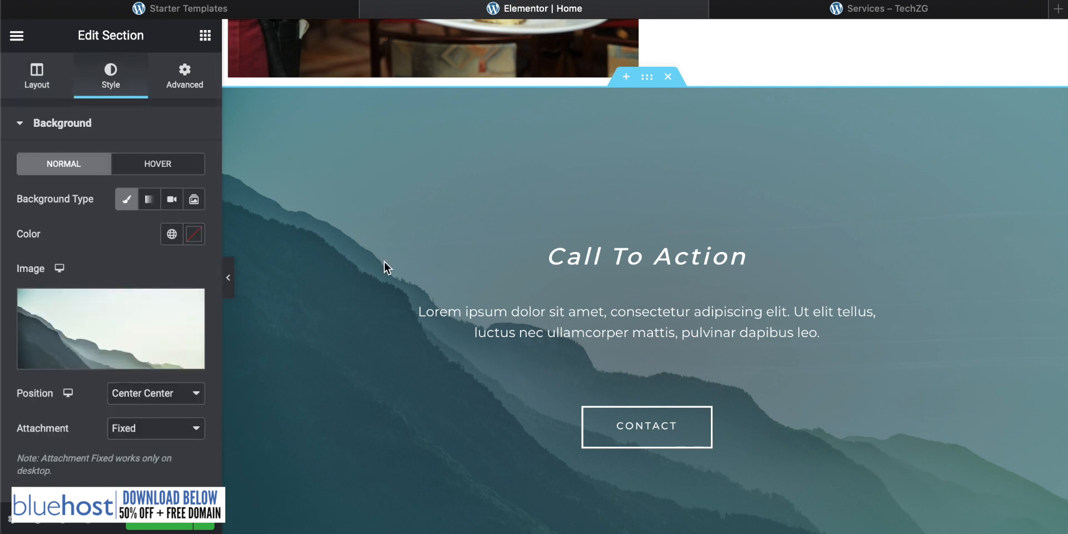
click(362, 222)
scroll(363, 220, down, 5)
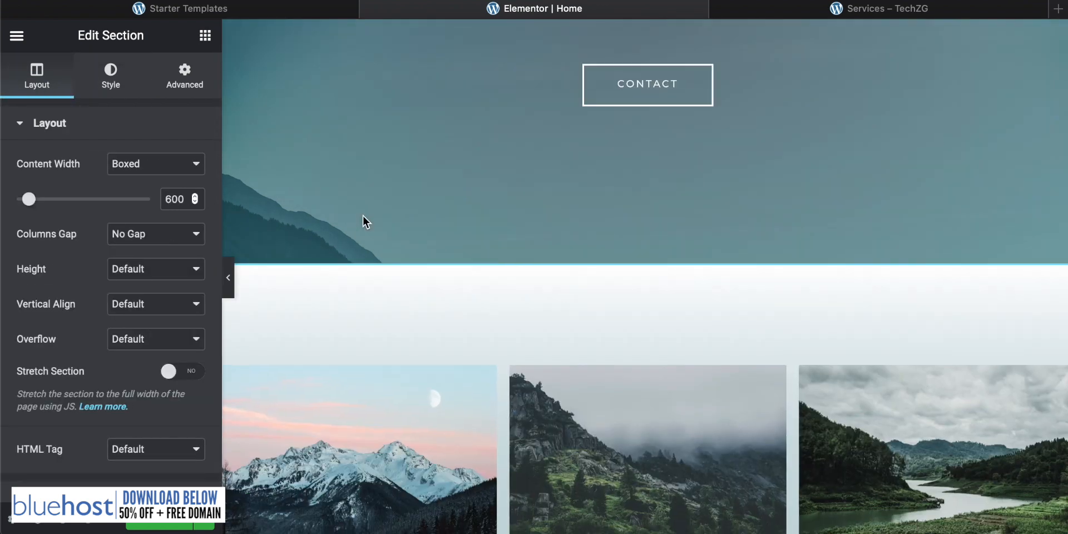
scroll(363, 220, down, 15)
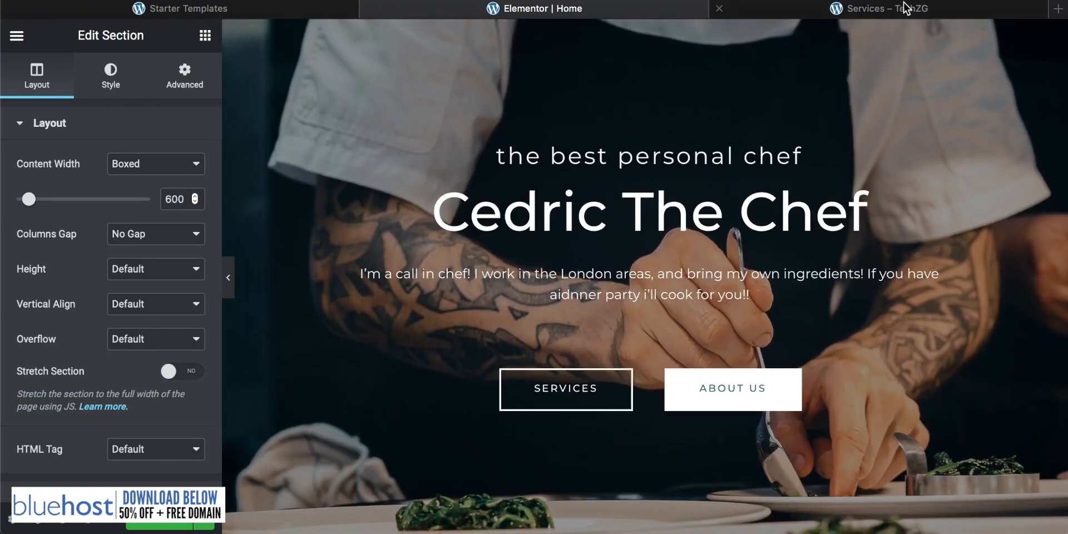
- Switch to the live site and review the content of the About, Services and Contact pages
click(881, 11)
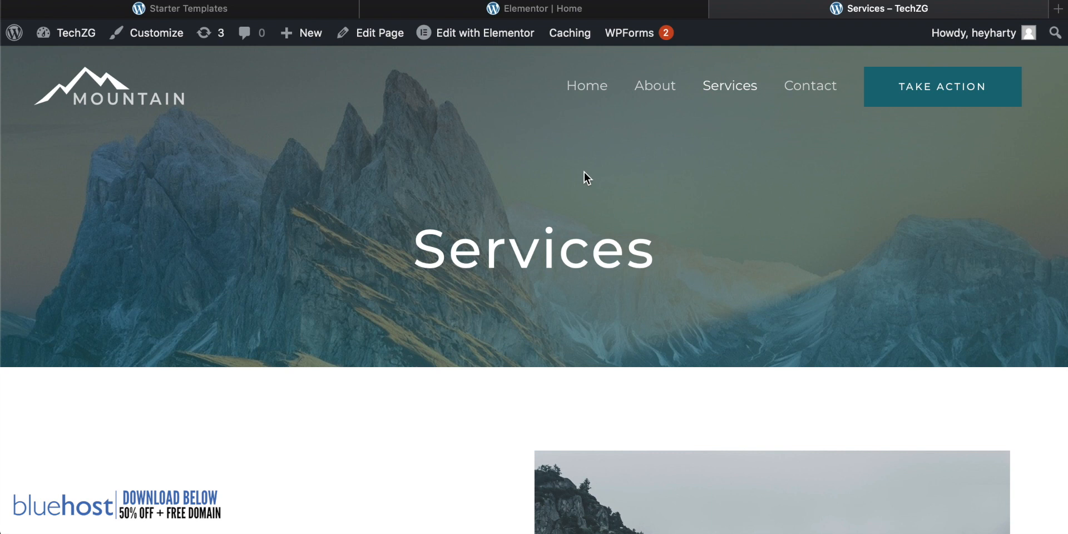
click(656, 92)
scroll(419, 220, down, 1)
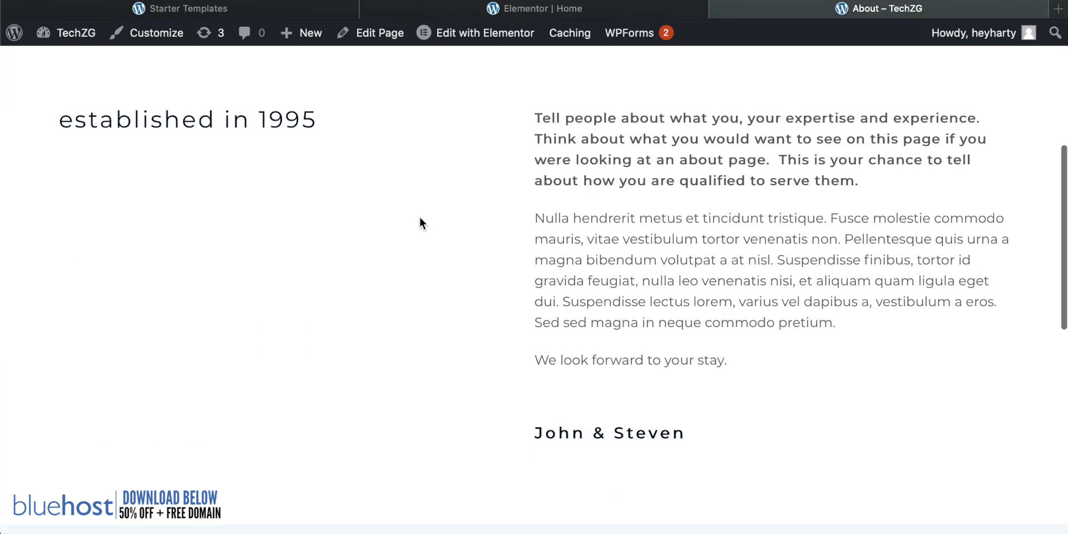
scroll(586, 122, up, 1)
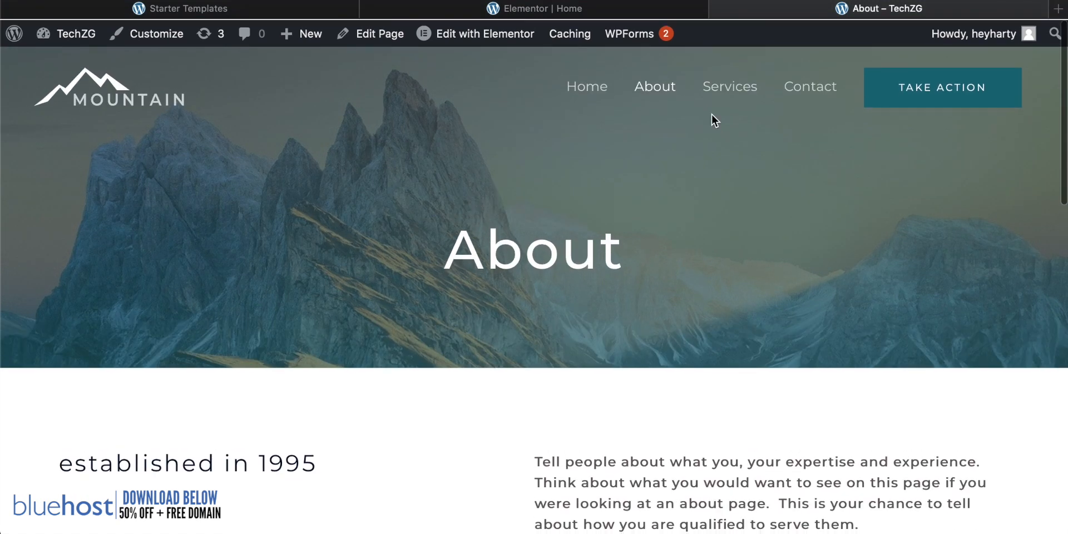
click(726, 89)
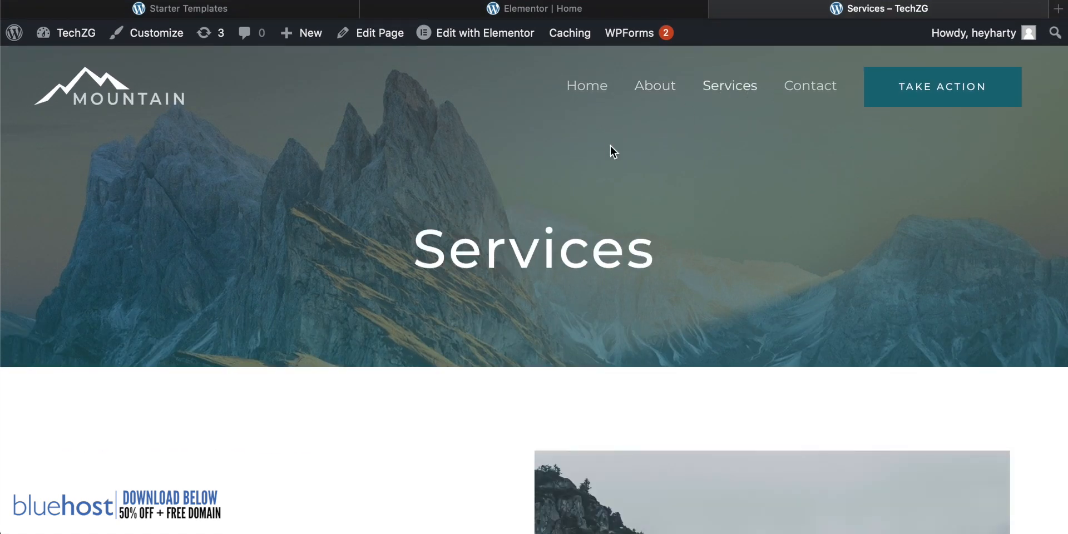
scroll(611, 150, down, 4)
scroll(600, 131, up, 3)
scroll(530, 274, down, 7)
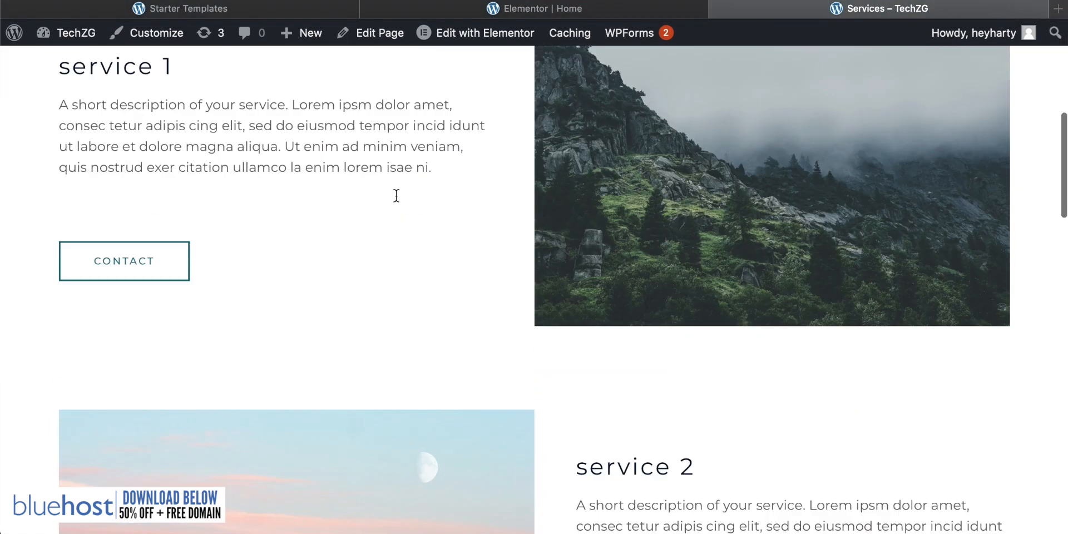
scroll(395, 195, up, 4)
scroll(395, 195, up, 4)
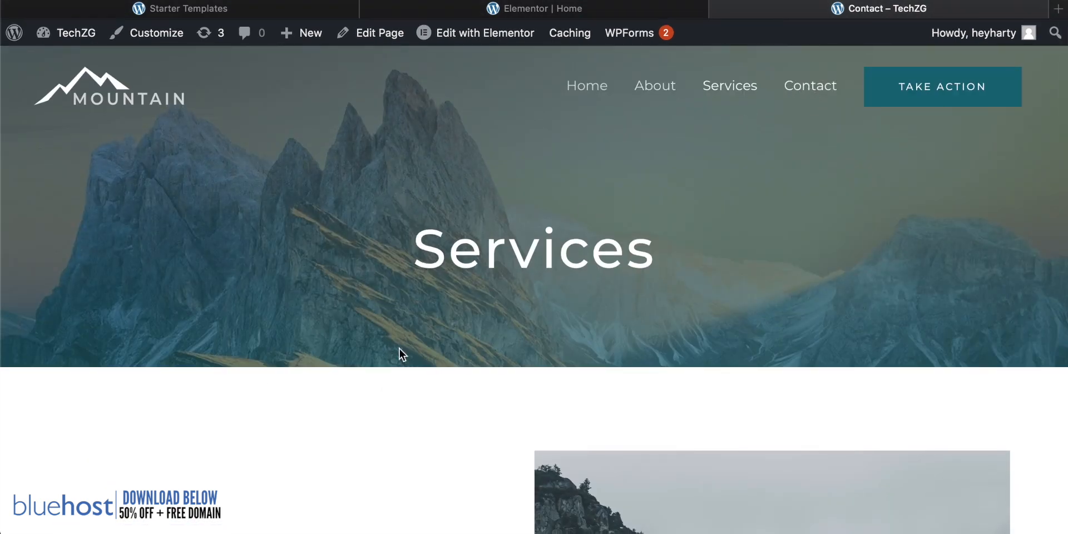
scroll(401, 354, down, 8)
scroll(398, 353, down, 3)
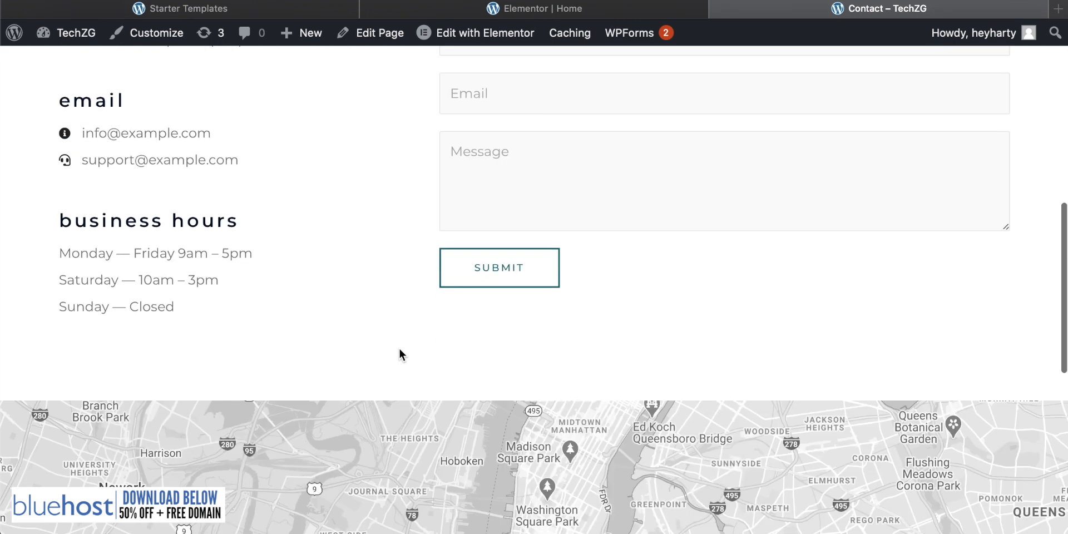
scroll(399, 354, up, 12)
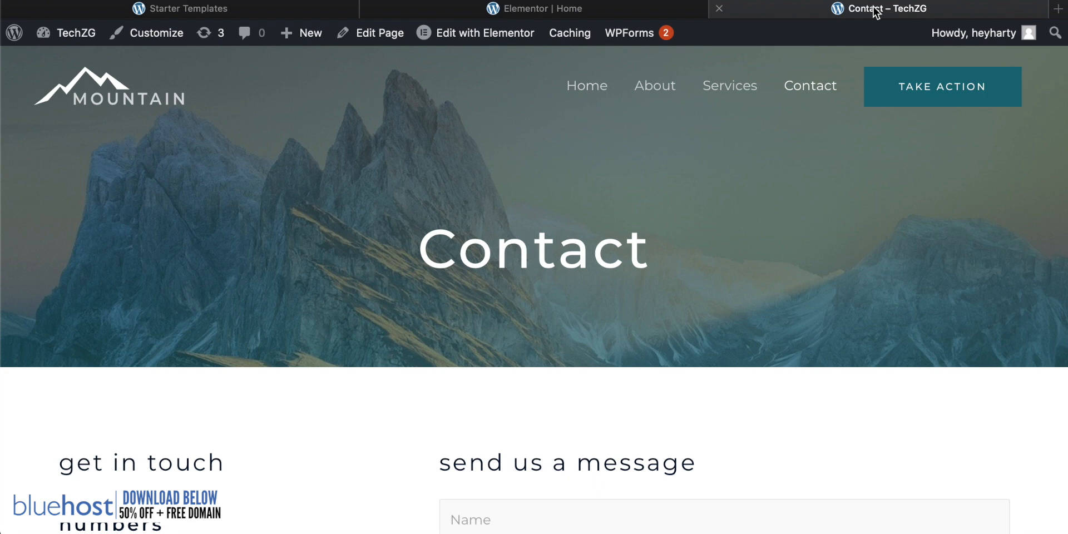
- Return to the home page in the Elementor editor and update the page with the changes
click(558, 10)
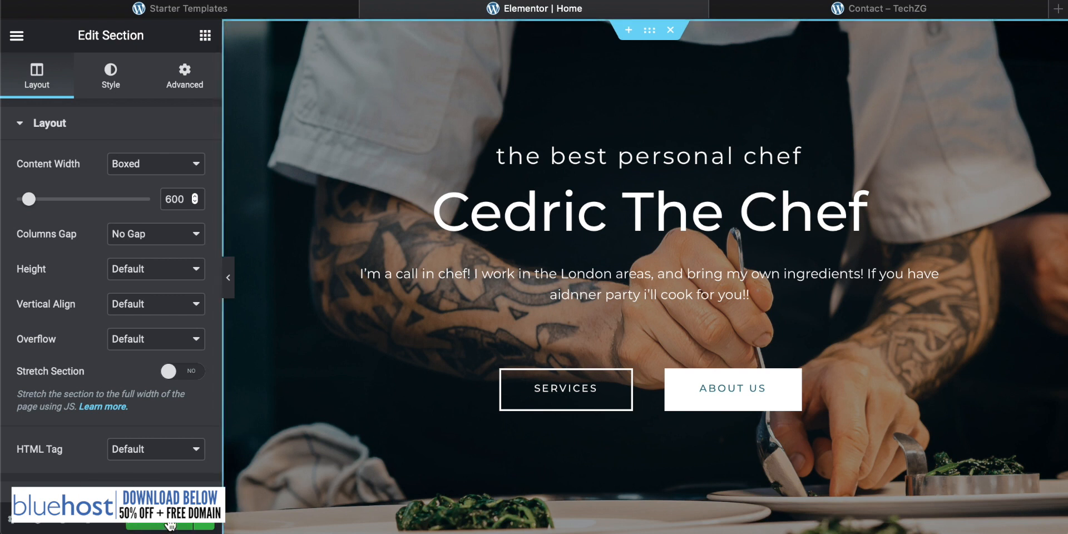
click(207, 524)
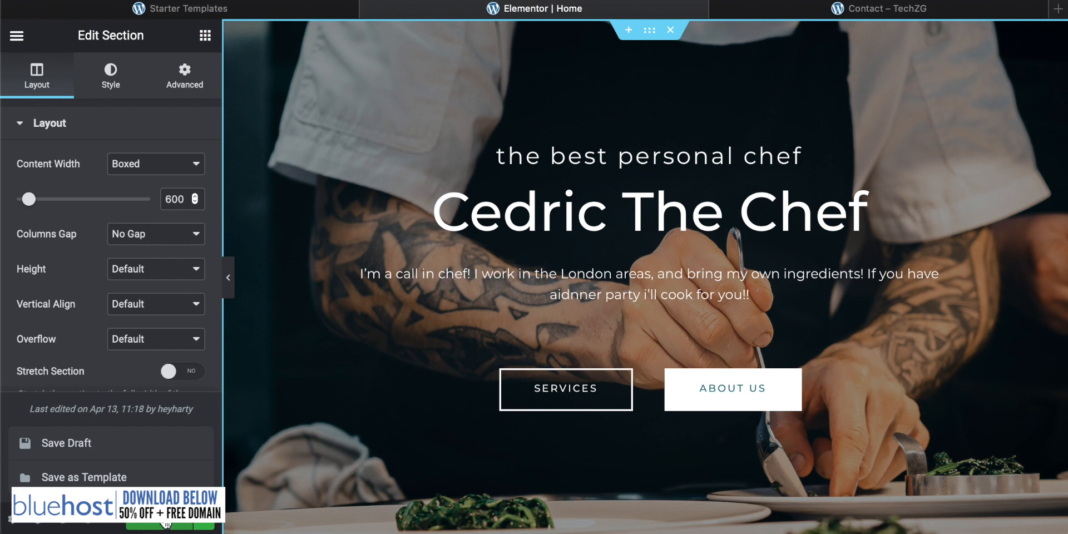
click(166, 523)
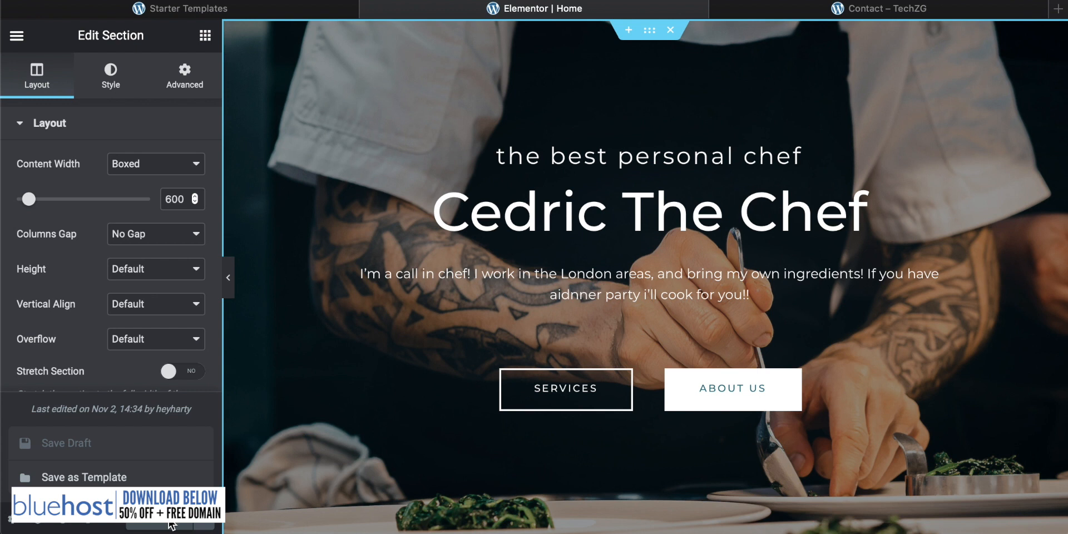
- Open the Home page on the live site and check the updated chef design
click(861, 10)
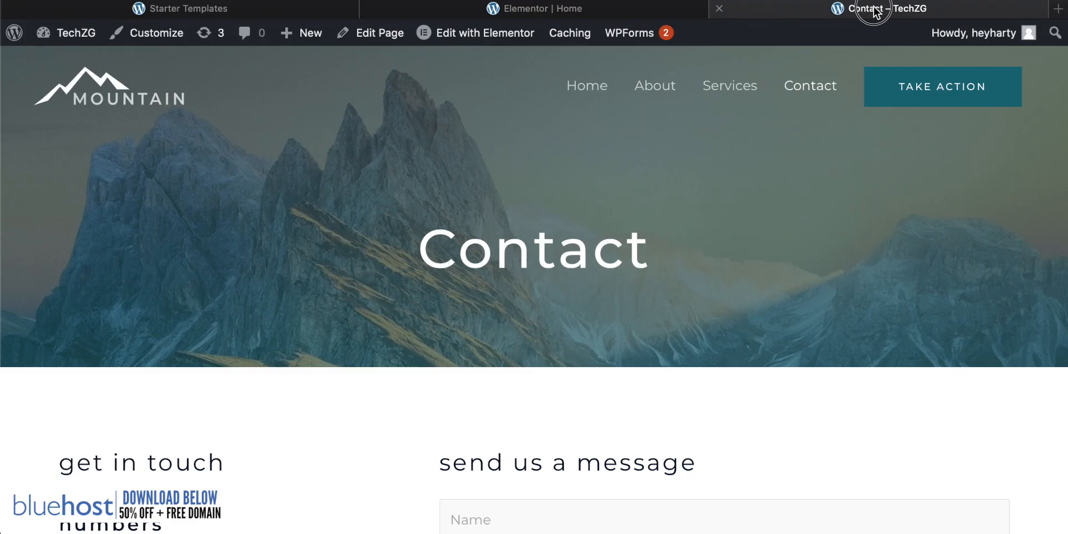
click(593, 89)
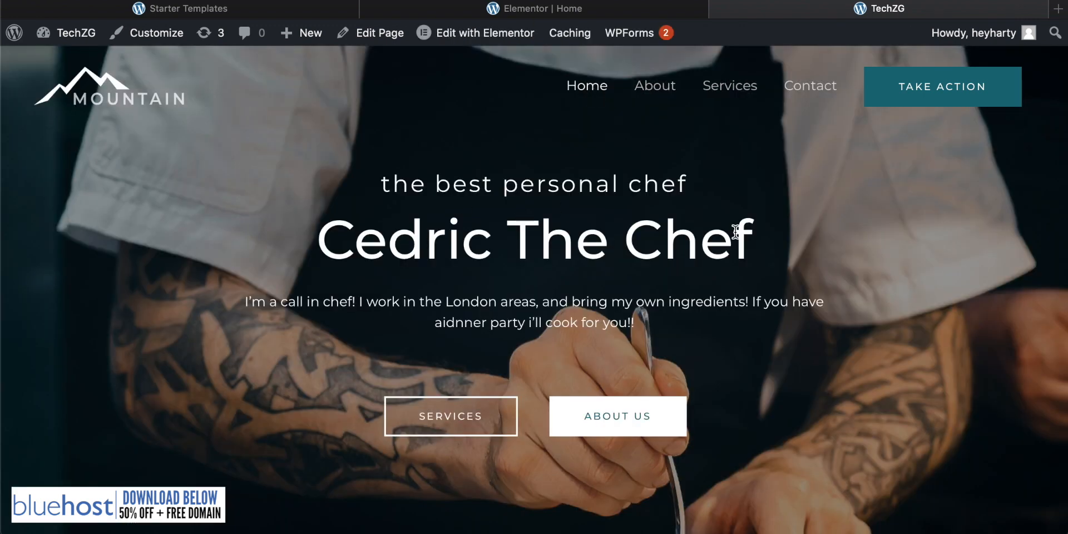
scroll(886, 239, down, 5)
scroll(888, 238, up, 5)
- Switch to the WordPress dashboard, close the template import message and open the list of all pages
click(201, 10)
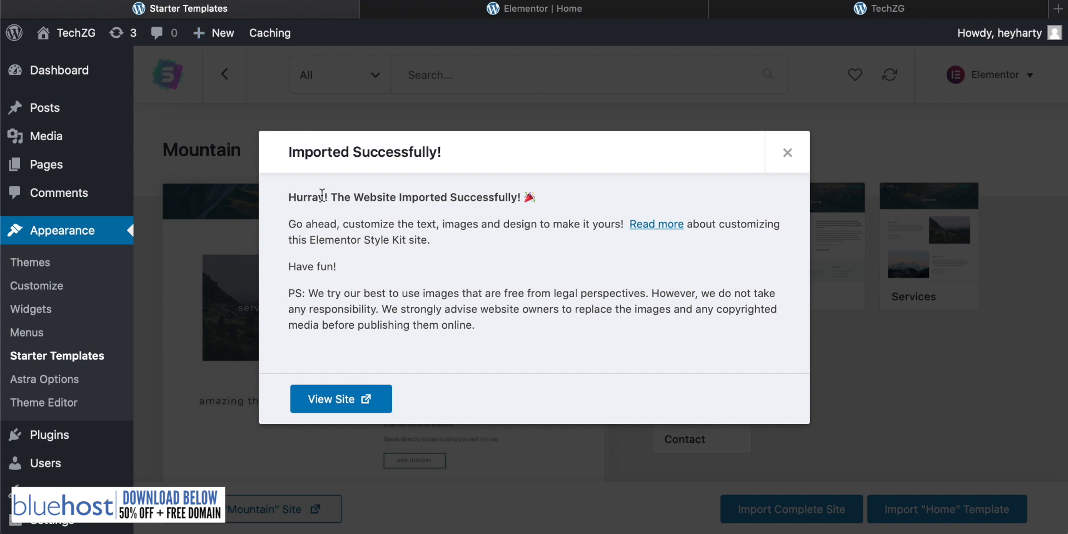
click(787, 155)
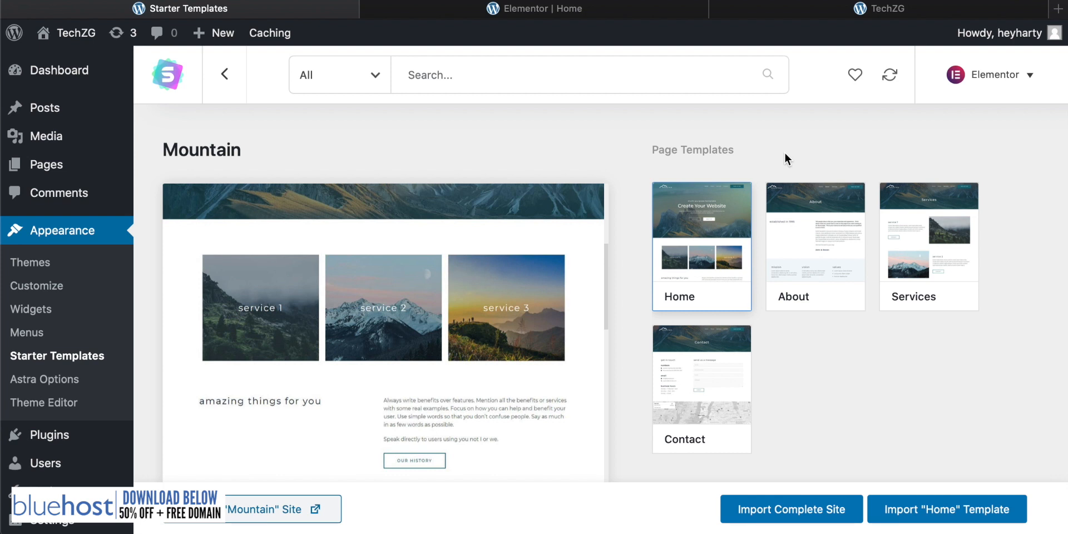
mouse_move(44, 172)
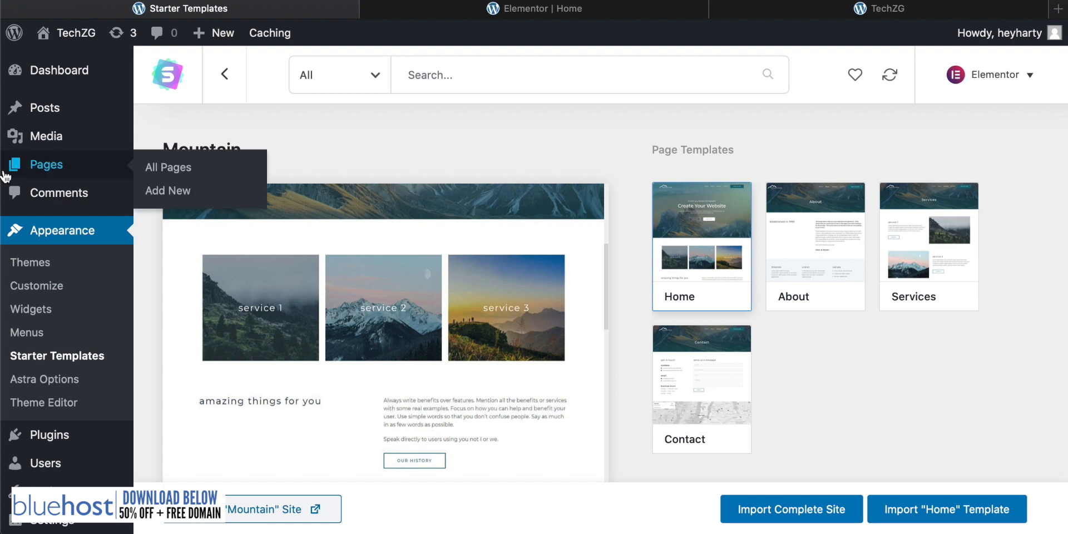
click(43, 166)
scroll(420, 304, down, 1)
scroll(420, 304, down, 2)
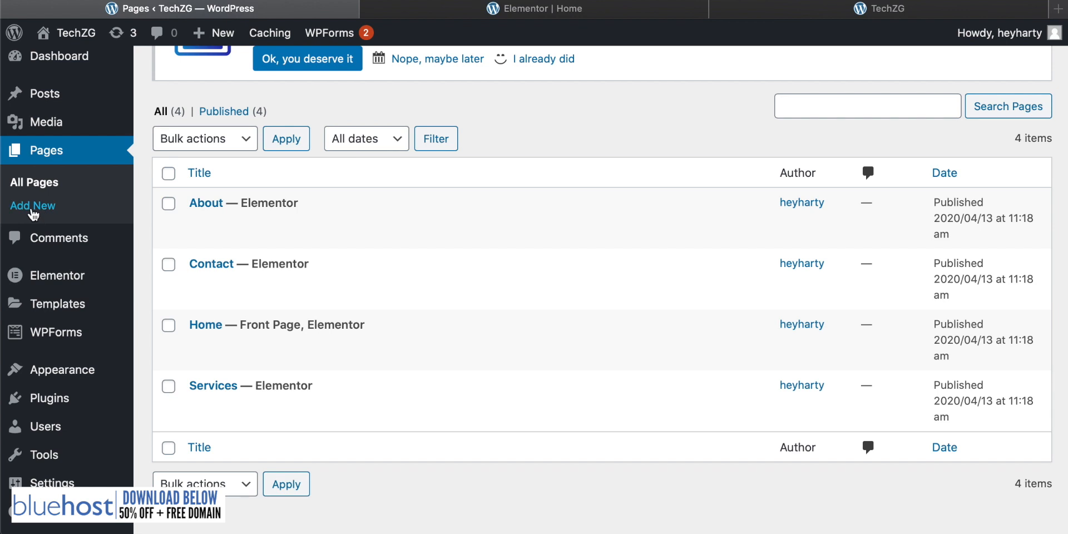
click(527, 10)
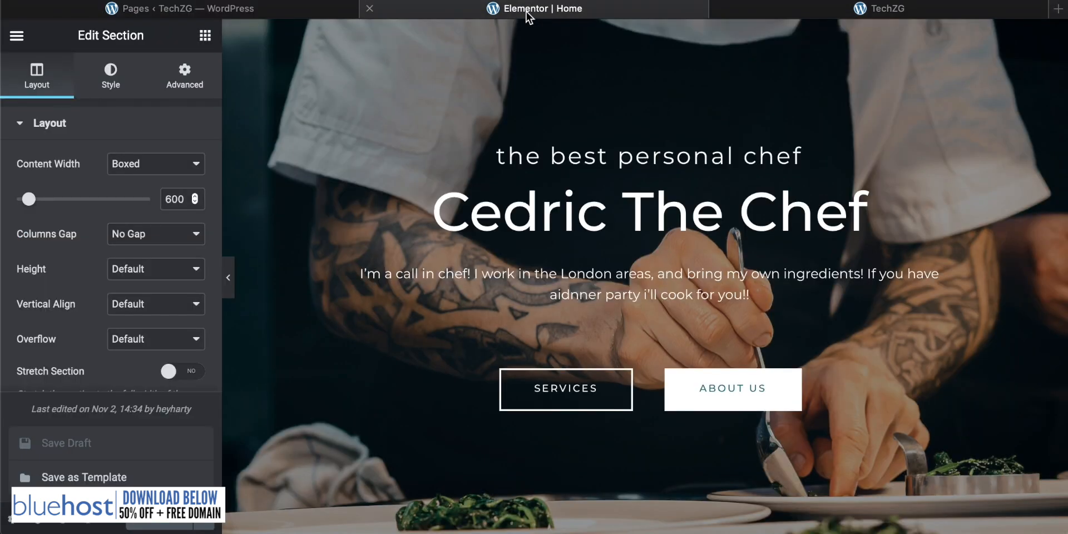
click(886, 9)
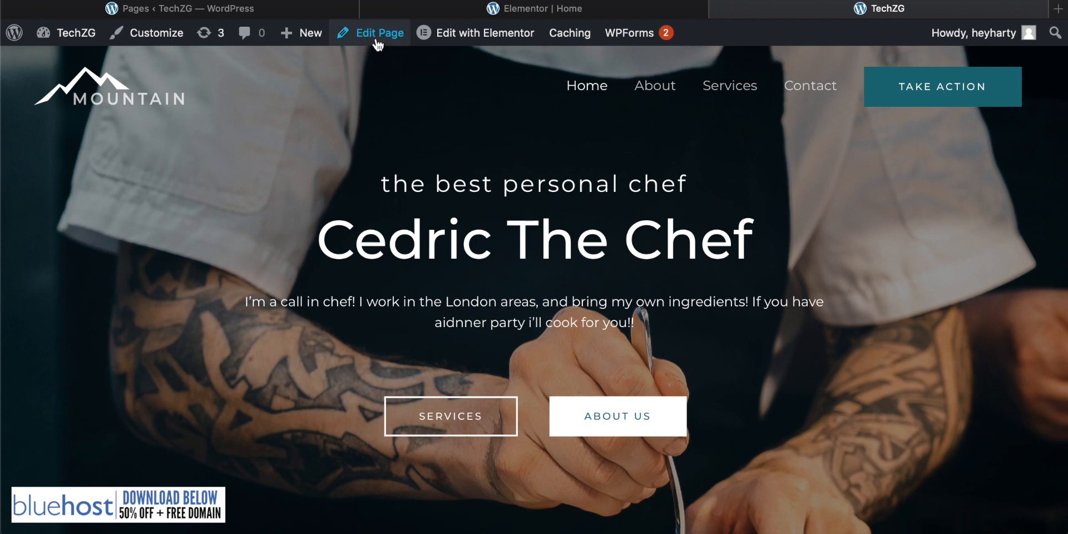
mouse_move(301, 34)
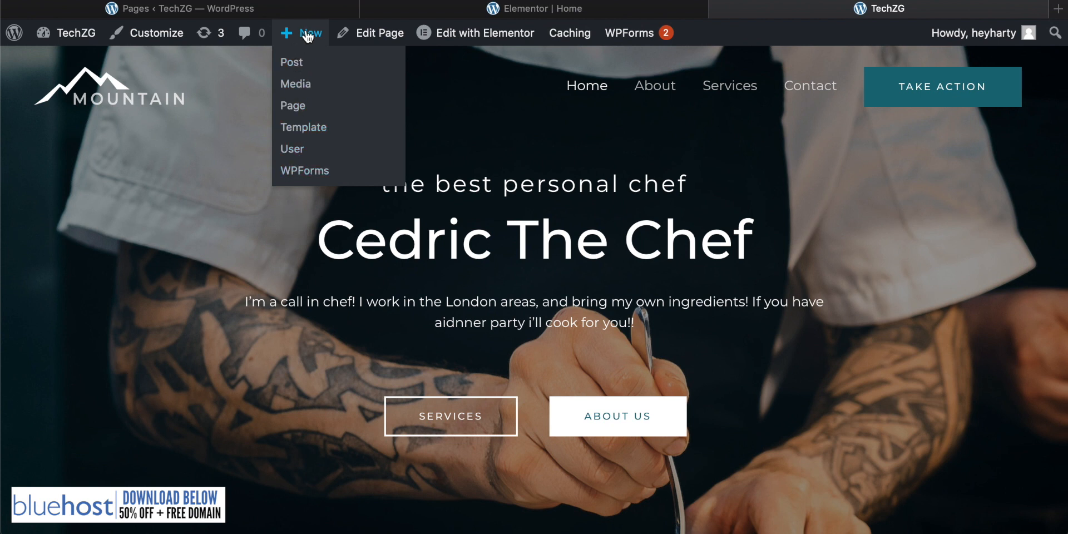
- Return to the dashboard's page list and open the Contact page for editing
click(195, 10)
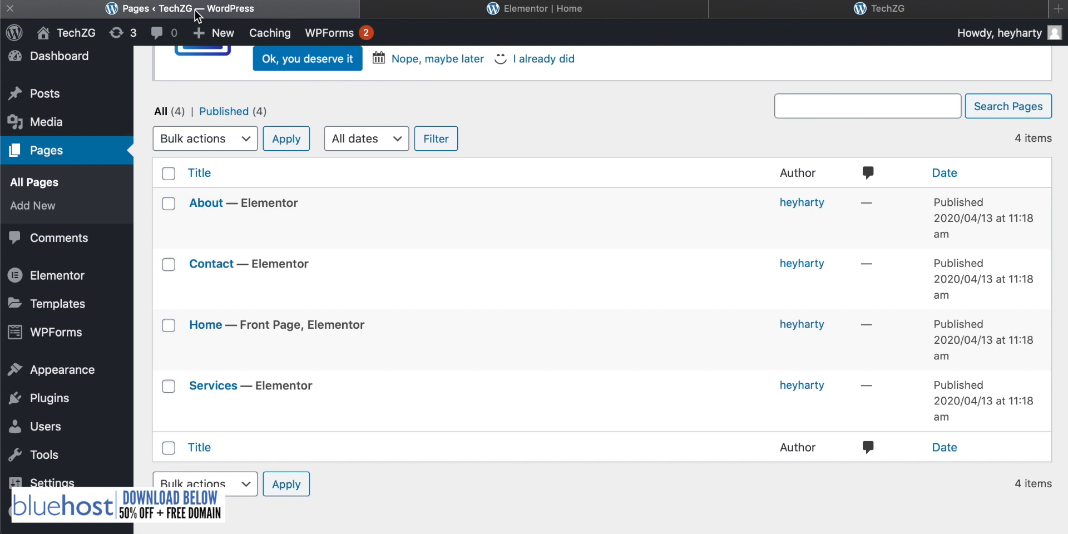
mouse_move(218, 272)
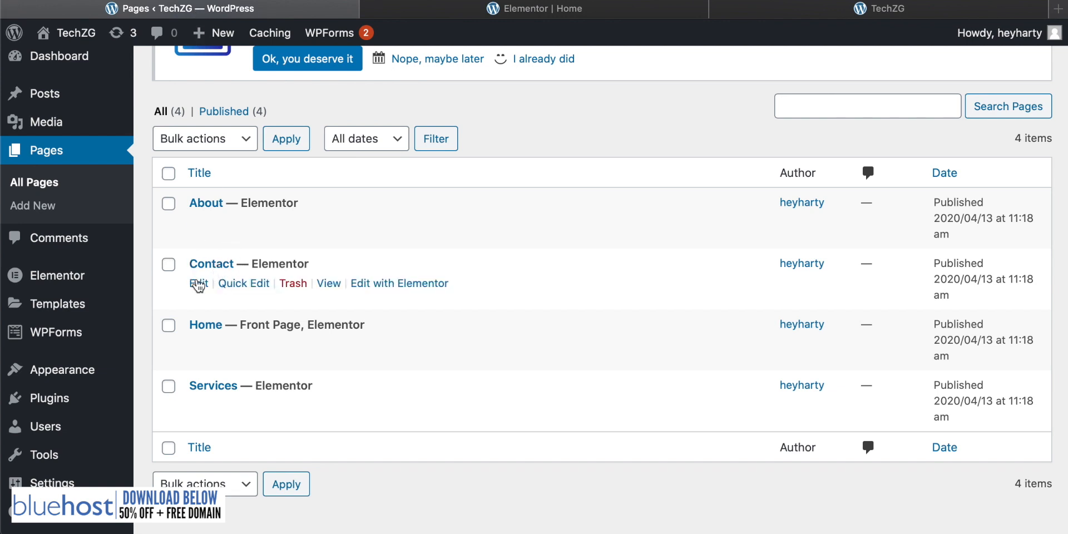
click(199, 283)
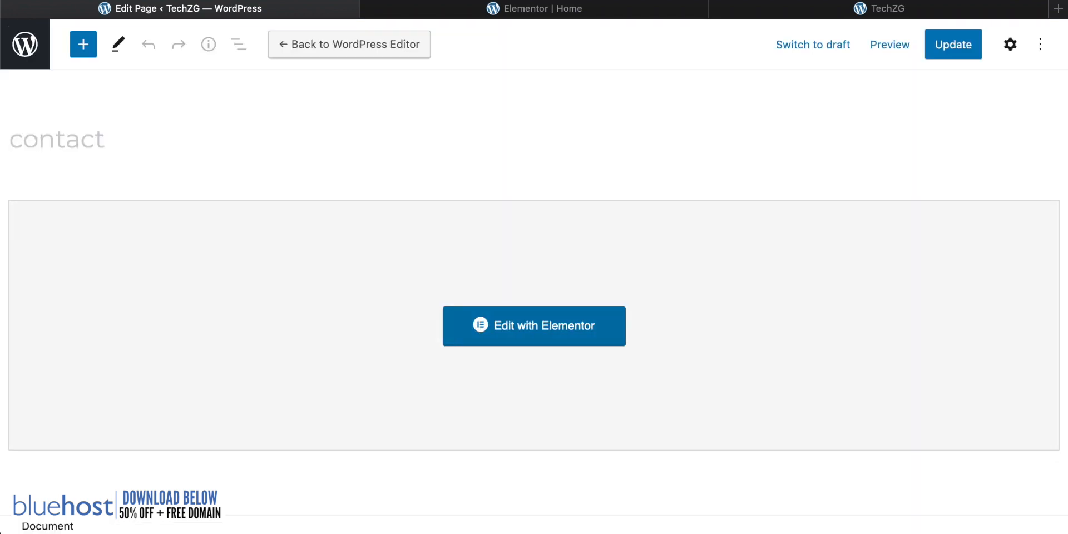
- Open the Contact page on the live site and locate its option for editing with Elementor
click(908, 8)
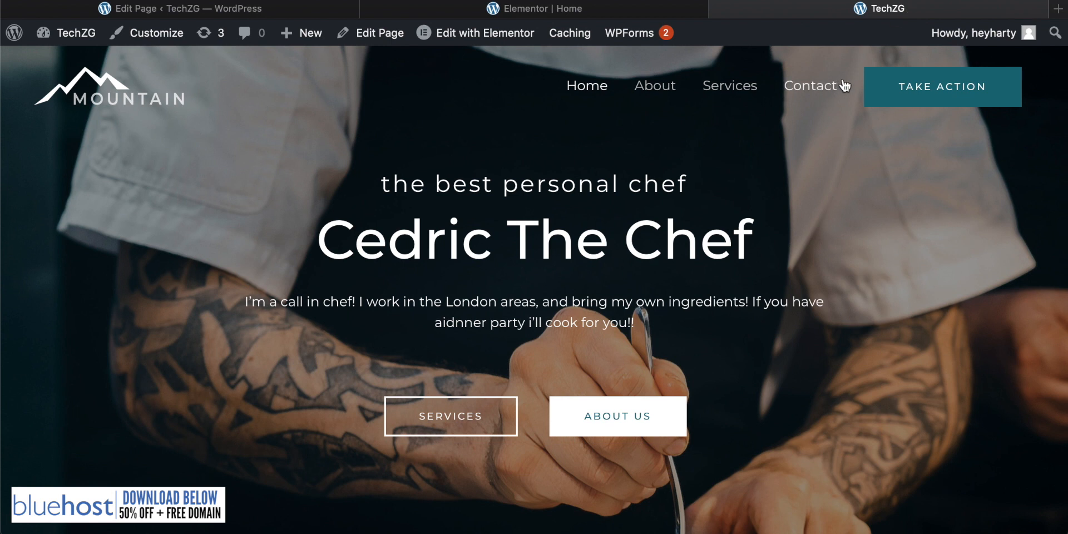
click(811, 89)
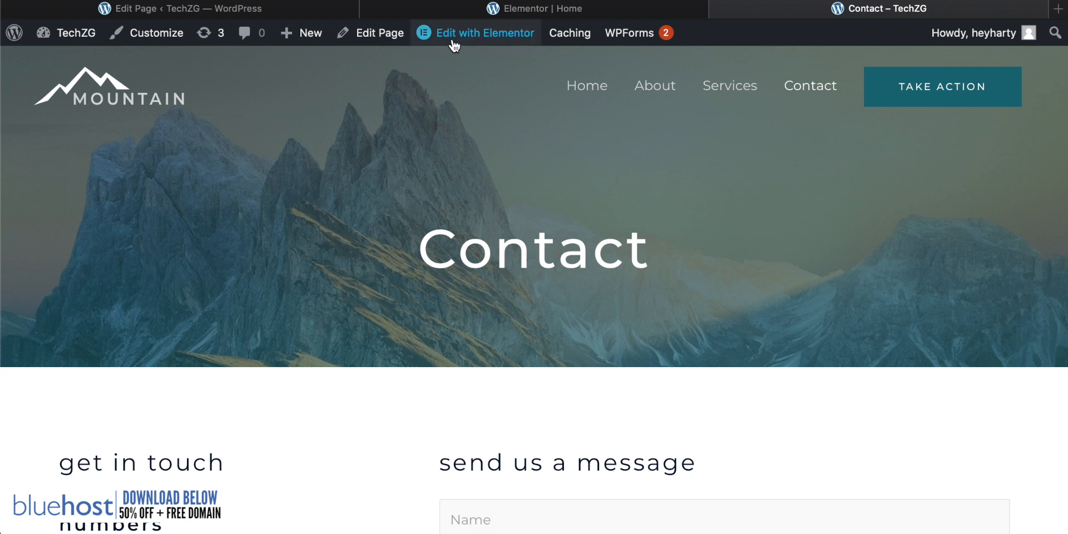
mouse_move(439, 40)
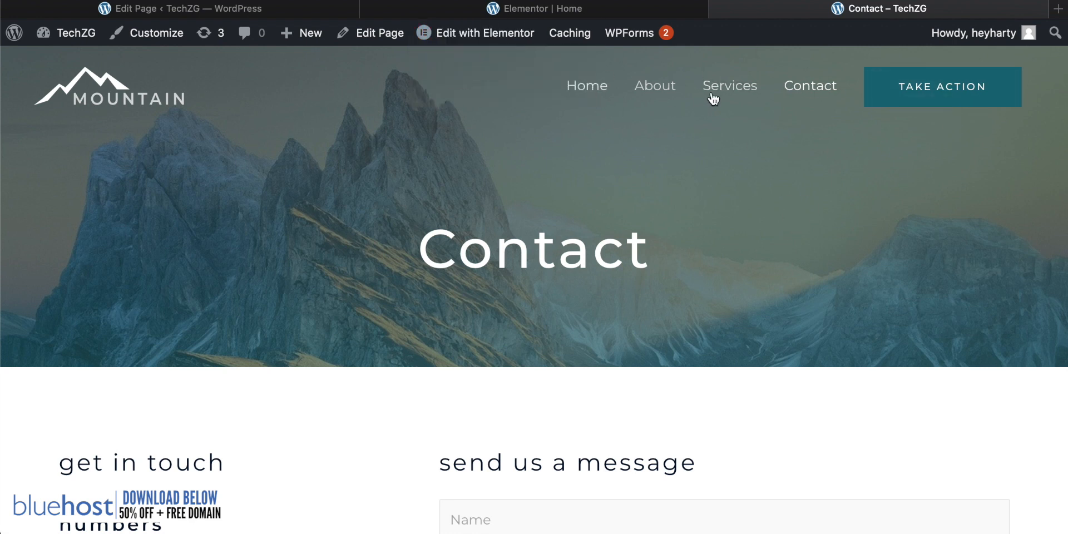
- Switch to the WordPress dashboard, open the navigation menu editor and compare its items with the live site's navigation
click(160, 11)
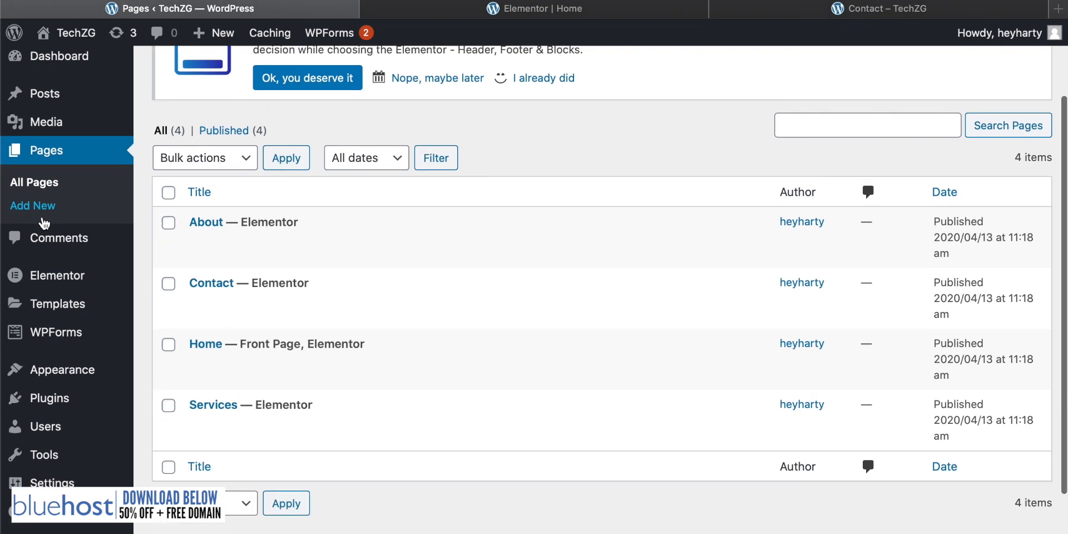
scroll(44, 223, down, 1)
mouse_move(66, 373)
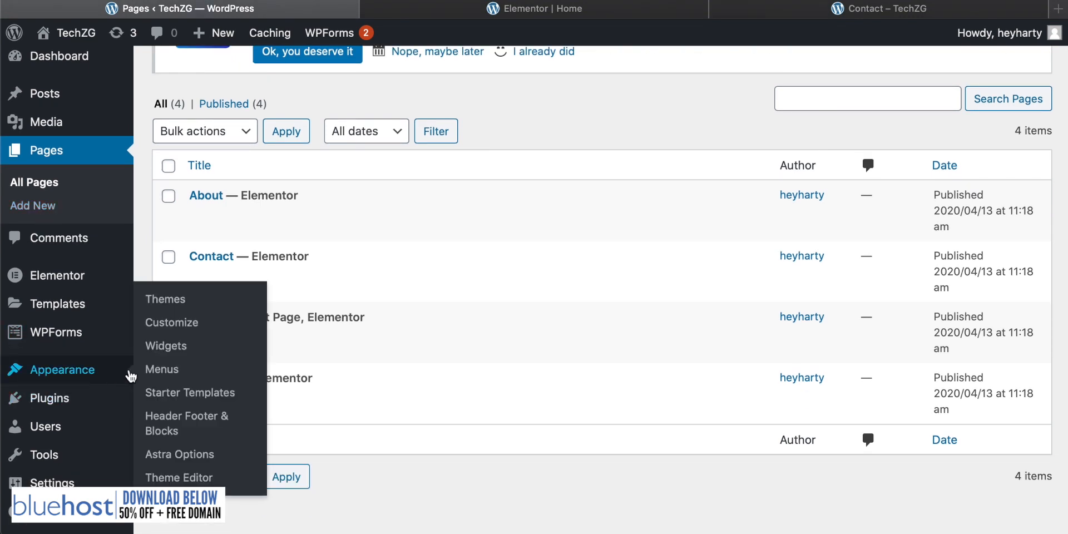
click(162, 369)
scroll(579, 224, down, 4)
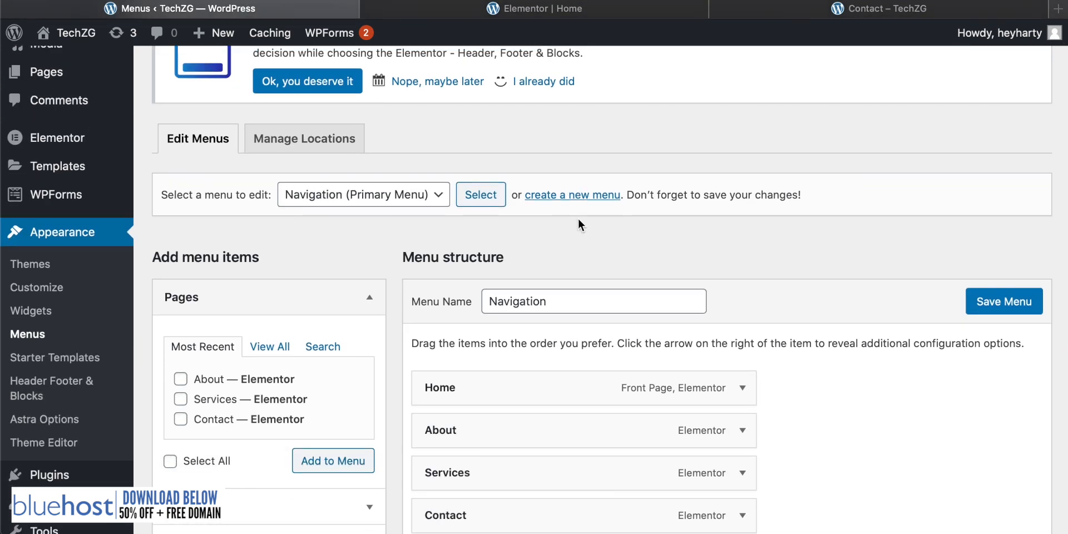
scroll(579, 224, down, 3)
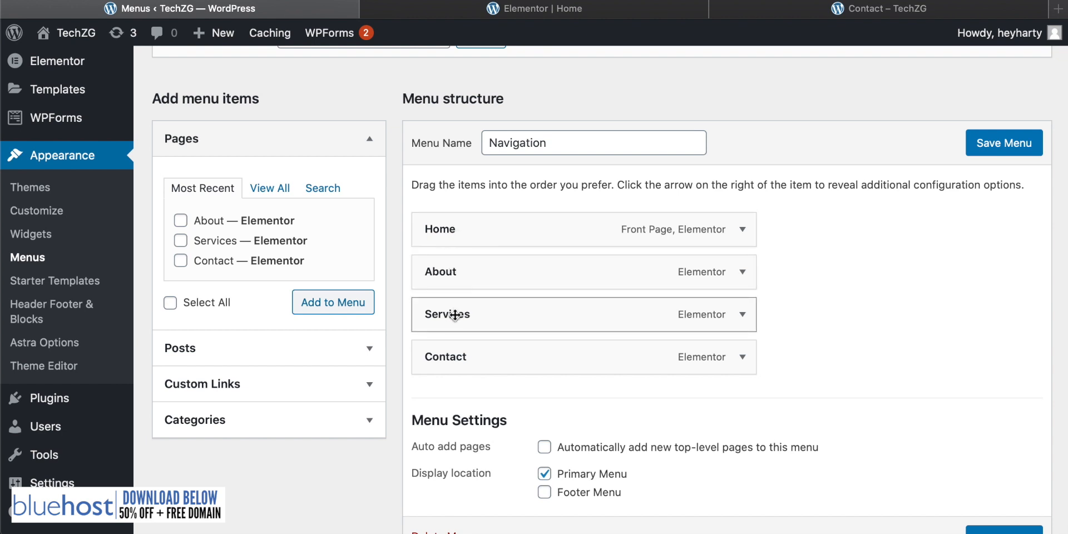
click(878, 10)
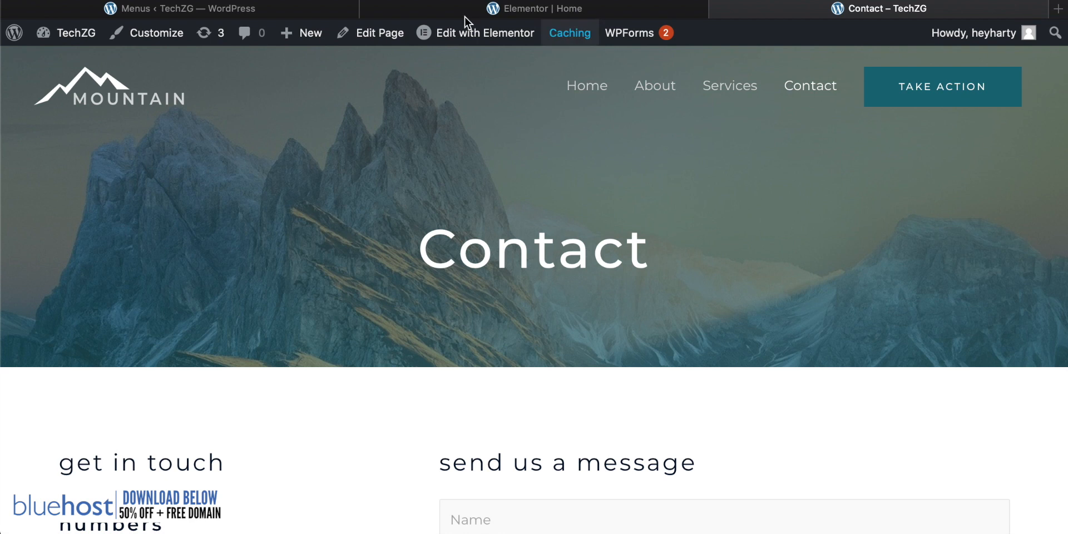
click(162, 10)
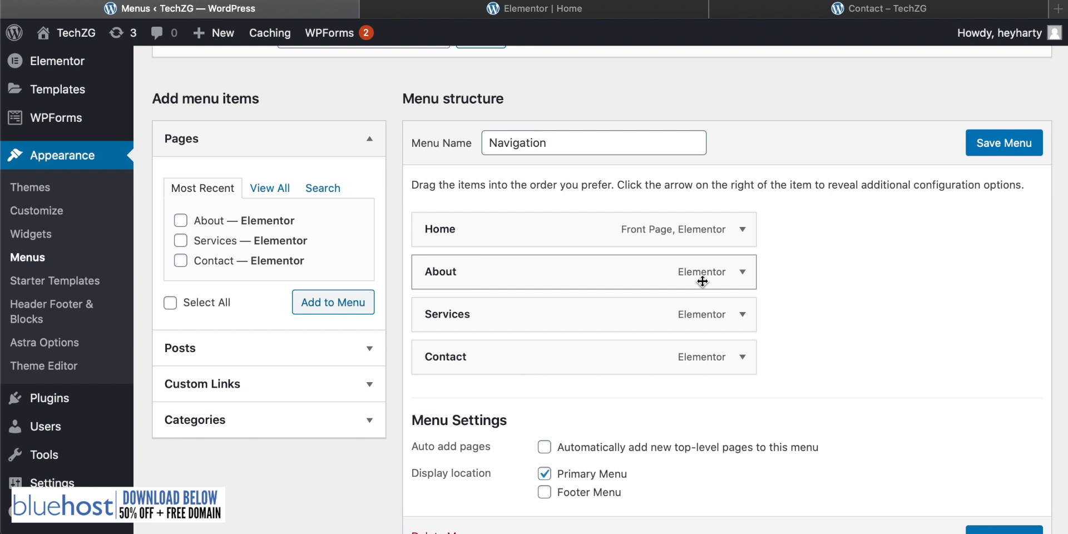
- Change the navigation label of the About menu item to "About Me" and save the menu
click(744, 278)
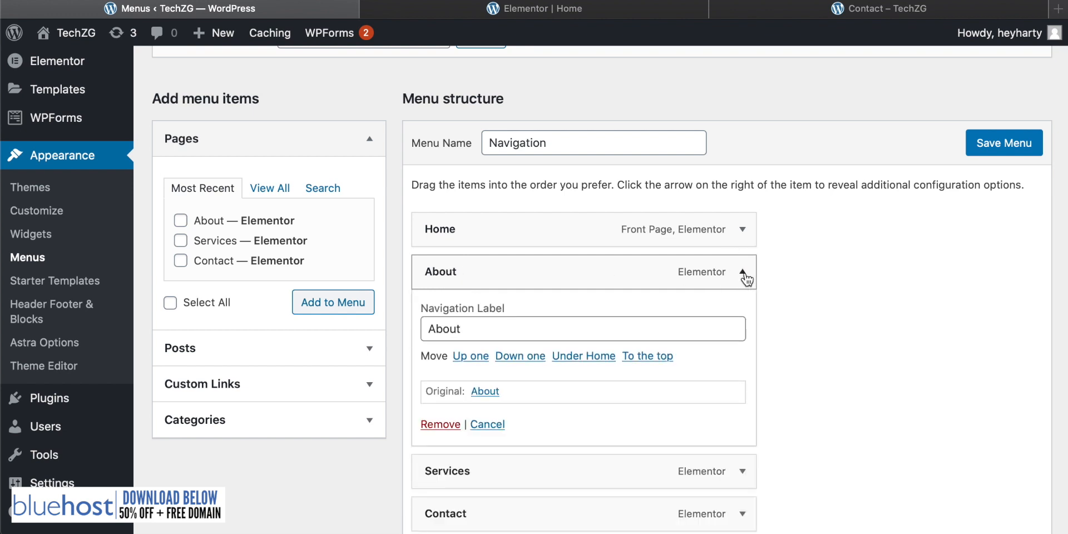
scroll(528, 320, down, 1)
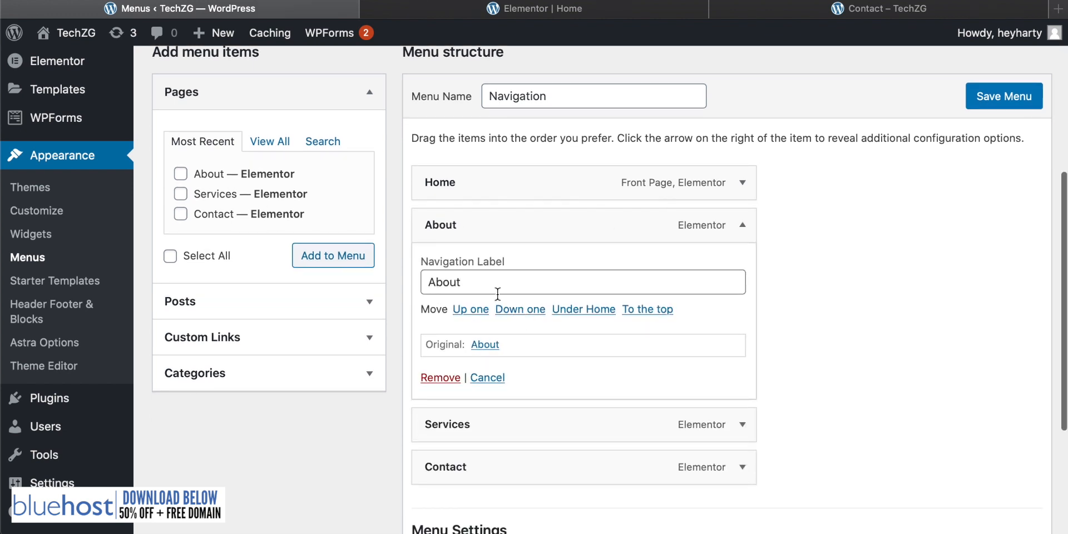
double_click(472, 281)
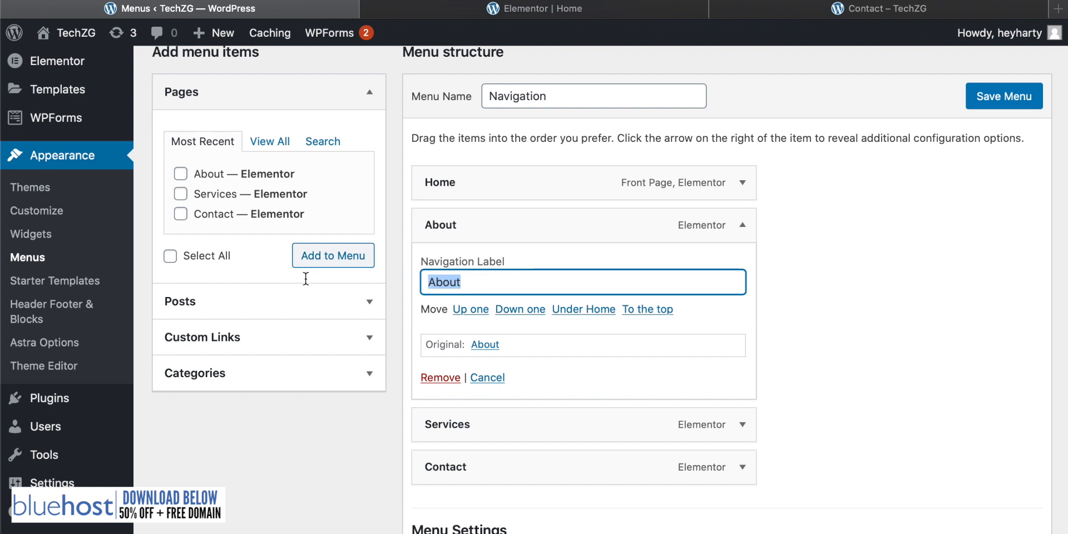
key(Right)
text(Me)
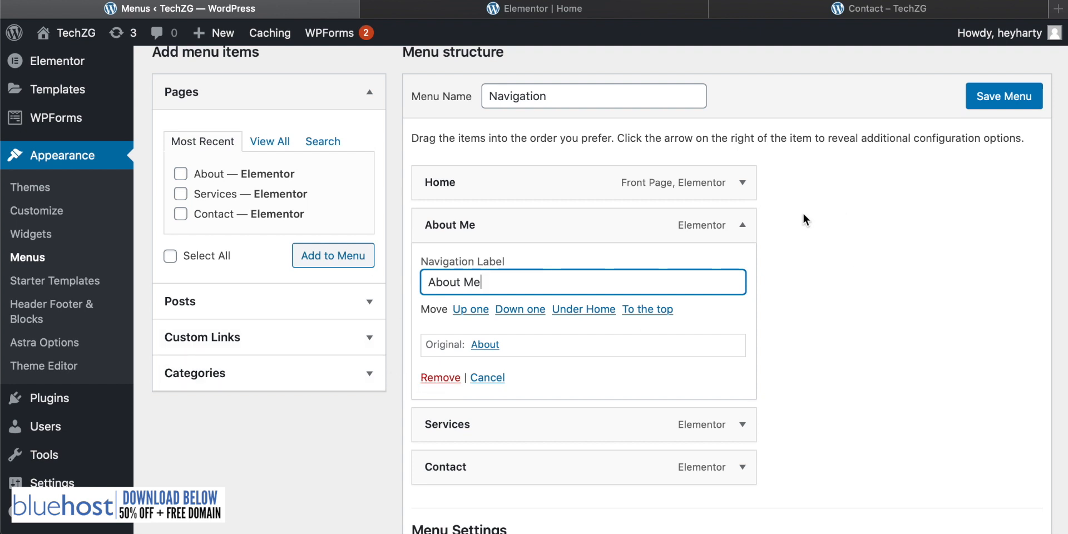
click(1013, 107)
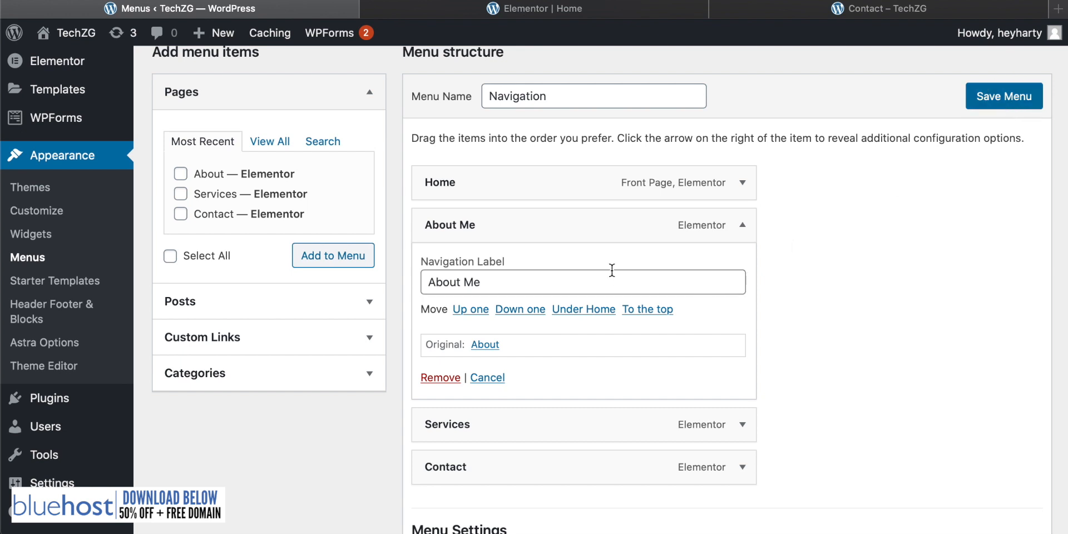
scroll(616, 254, down, 5)
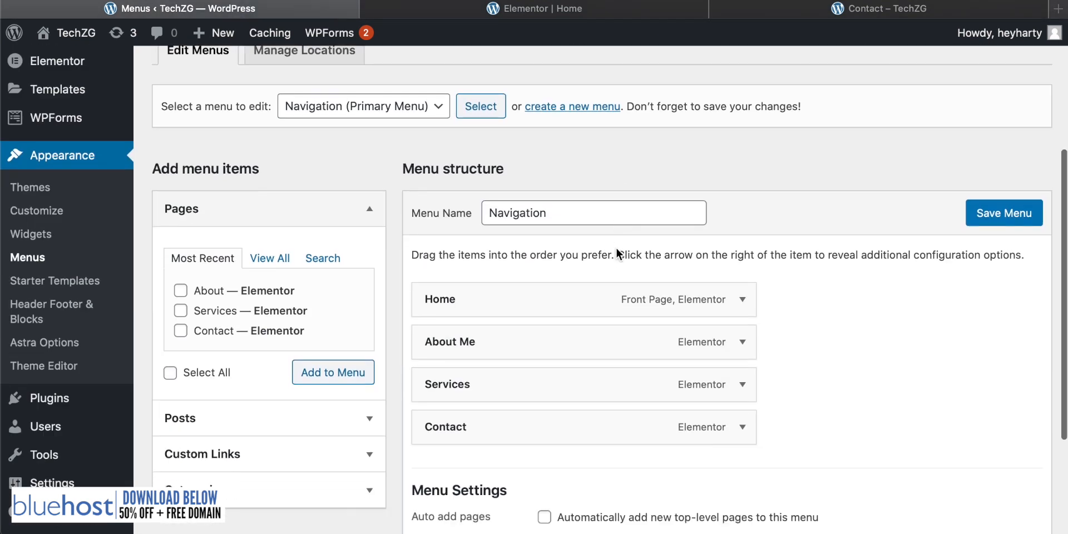
- Reload the live Contact page to check the renamed navigation item, and return to the menu editor
click(872, 12)
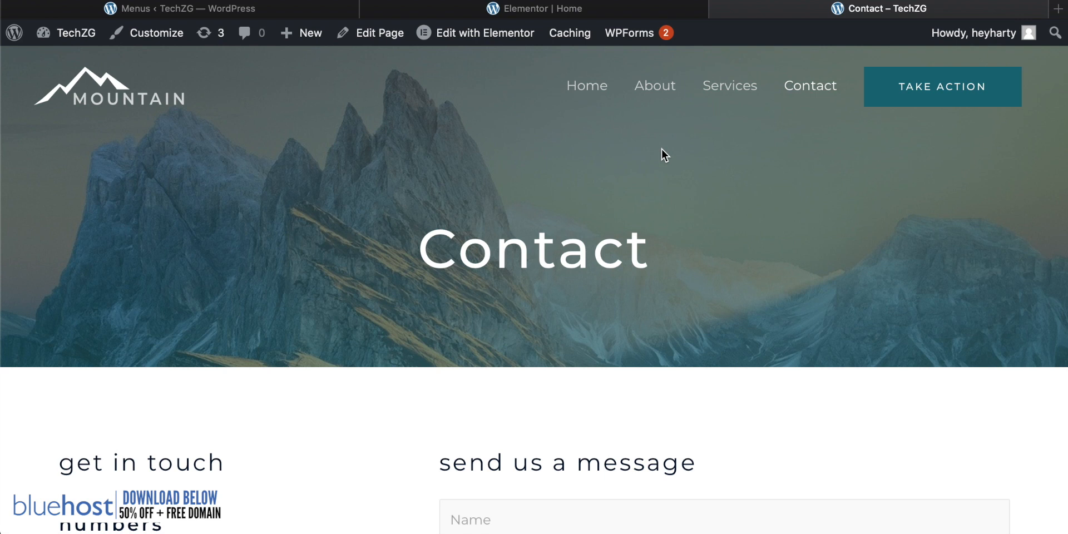
key(super+r)
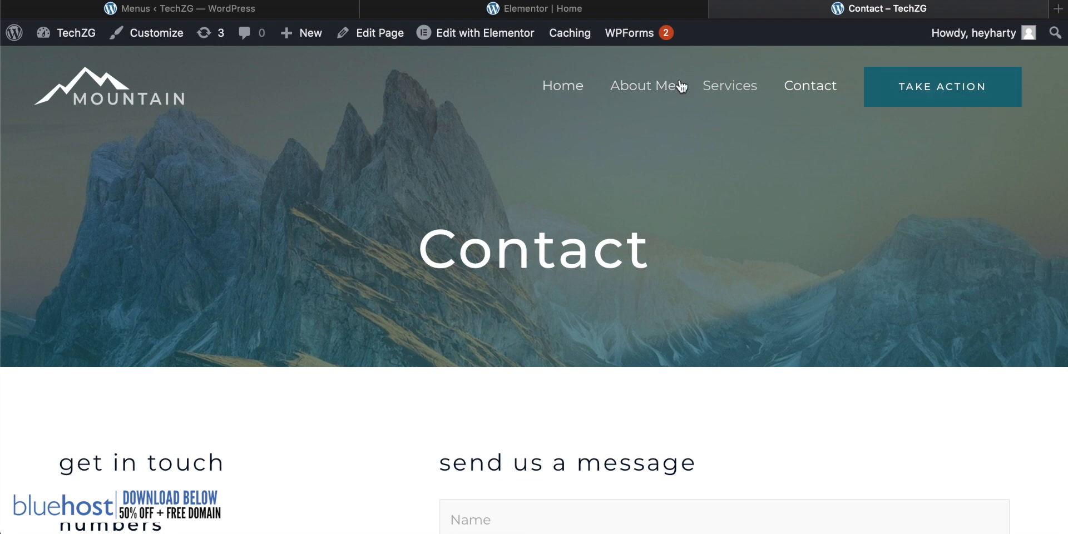
click(225, 6)
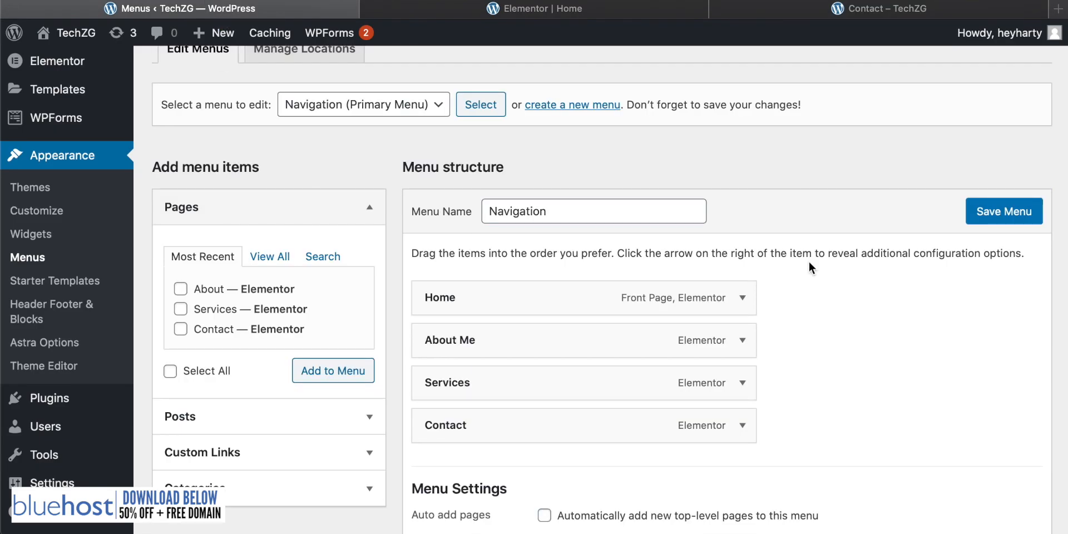
- Expand the About Me menu item to review its label, move and remove options, and collapse it
scroll(809, 261, down, 1)
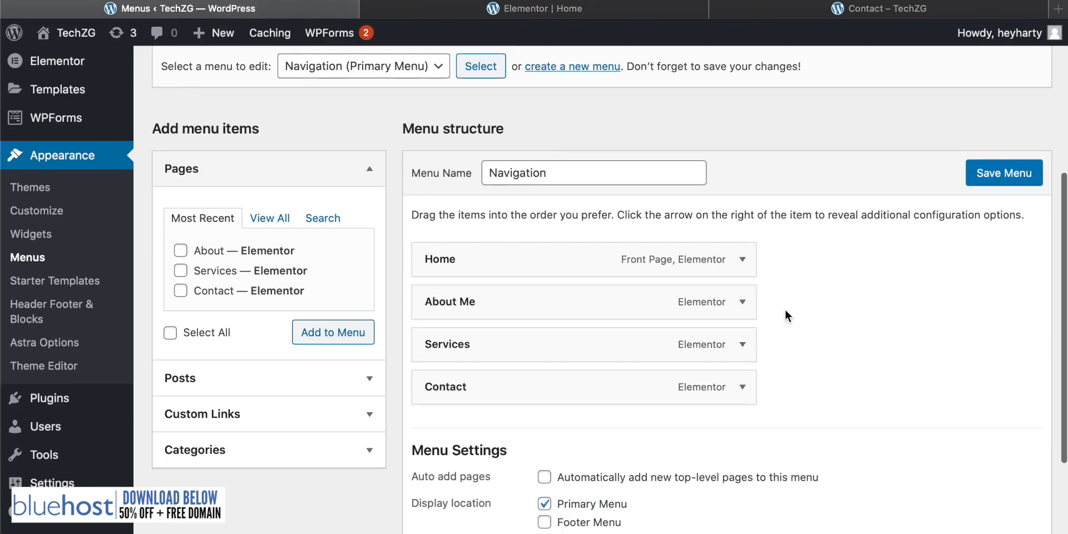
click(742, 301)
scroll(810, 304, down, 2)
scroll(809, 304, down, 1)
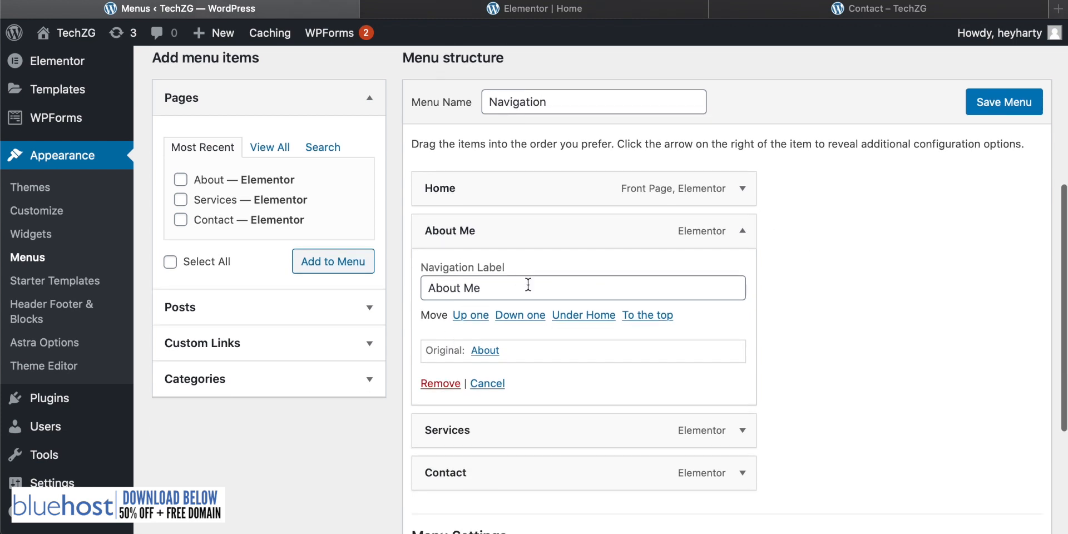
click(743, 231)
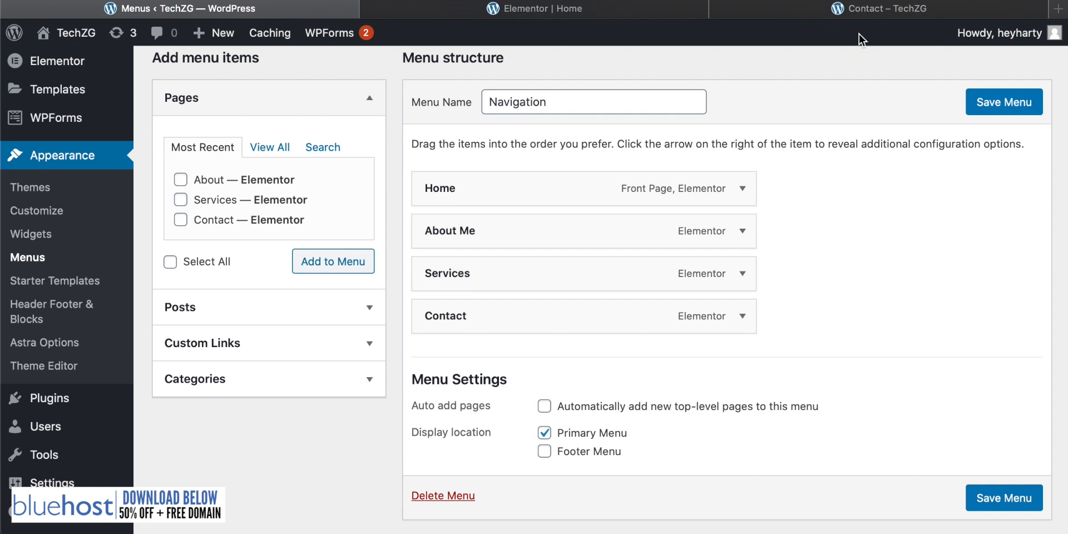
- Nest the Services menu item under About Me as a sub-item and save the menu
click(876, 13)
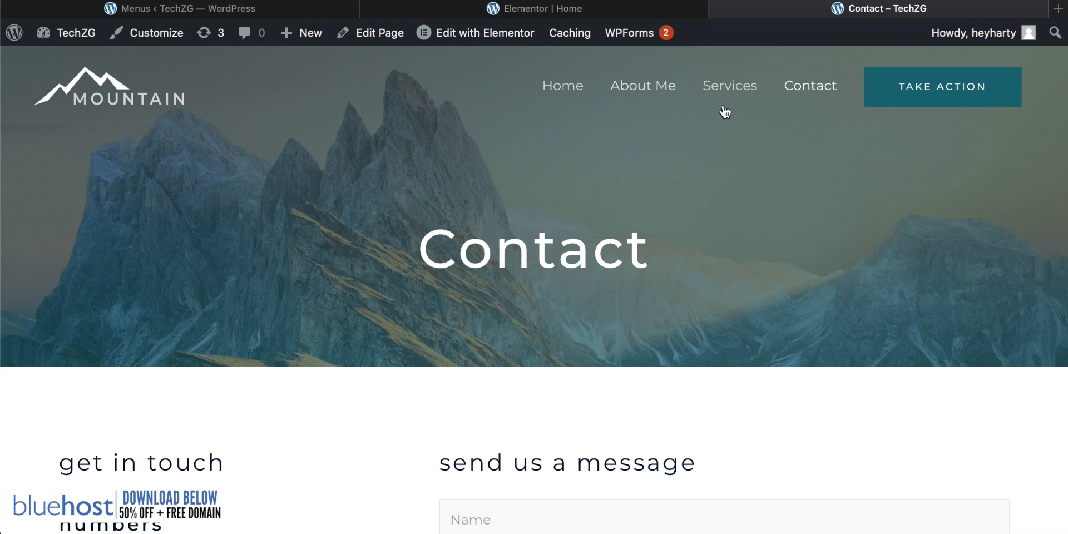
click(223, 9)
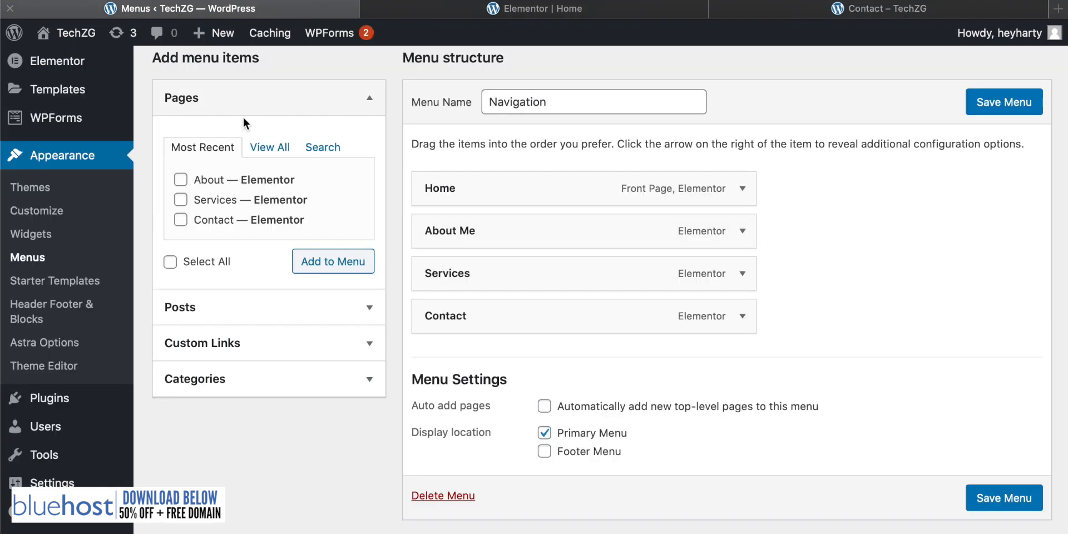
click(446, 275)
drag(438, 273, 490, 276)
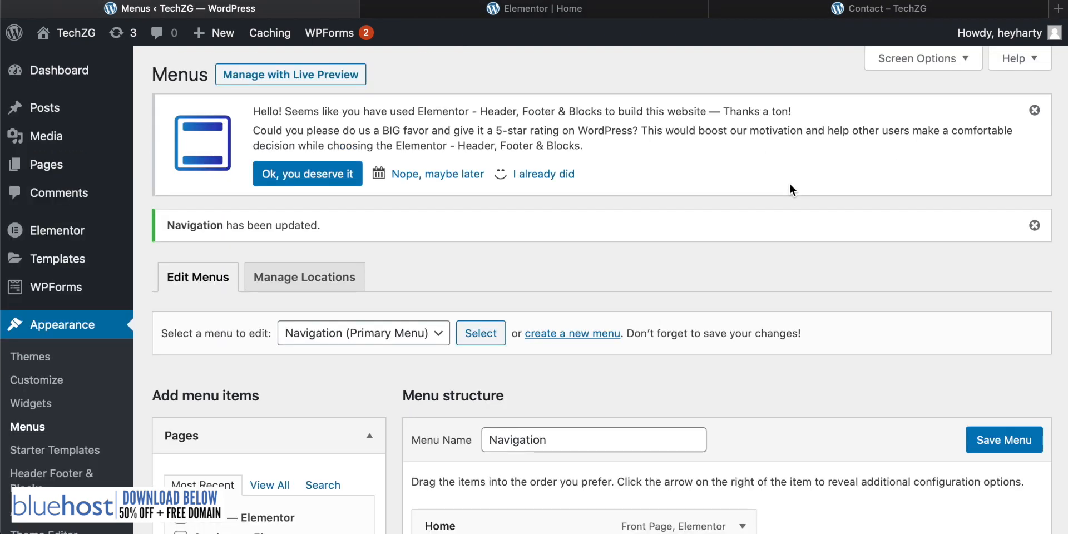
- Check the About Me dropdown on the live site and open the Services page from it
click(863, 18)
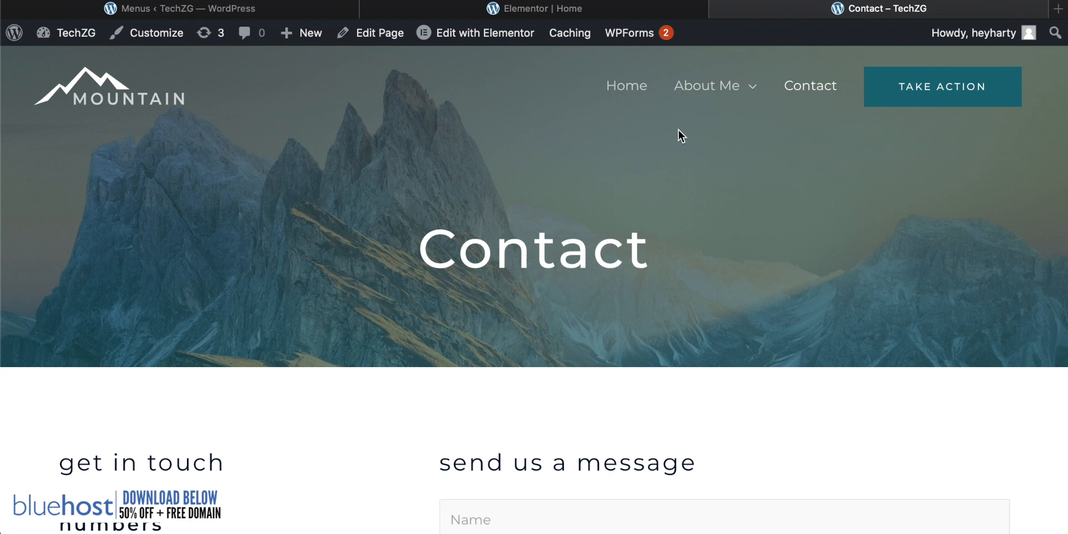
mouse_move(726, 92)
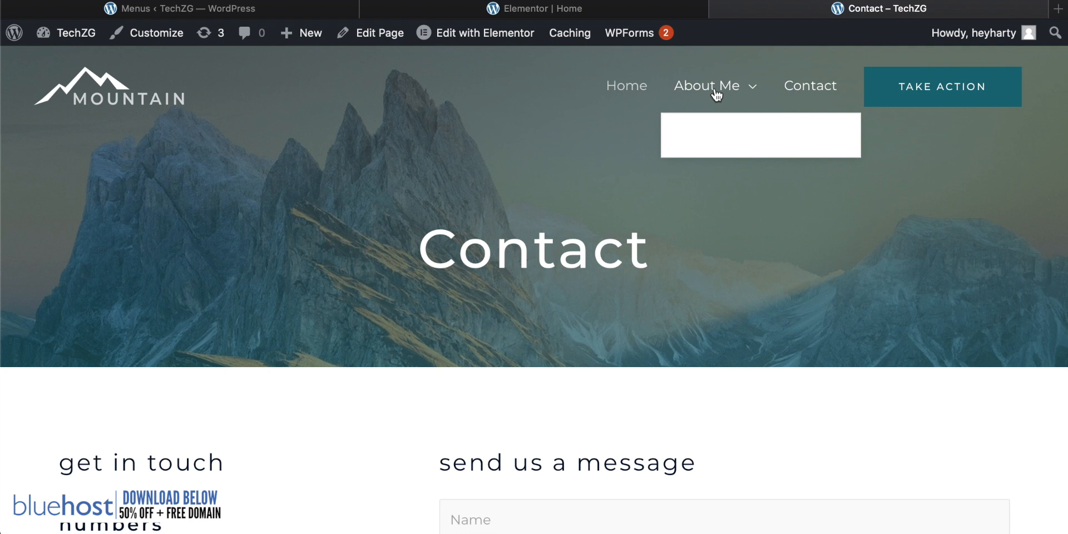
click(705, 142)
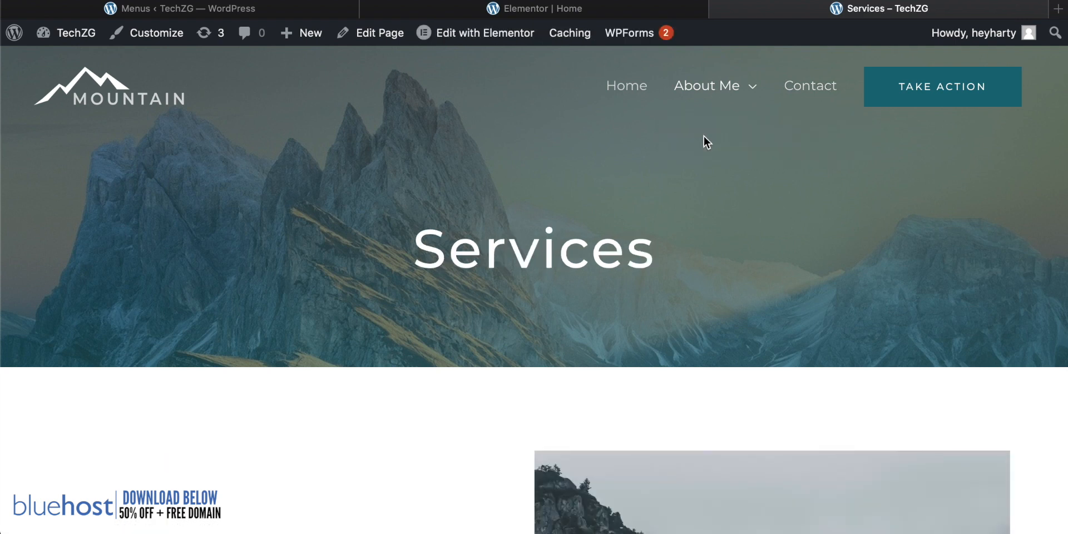
scroll(544, 246, down, 1)
scroll(544, 246, up, 1)
- Move the Services menu item back to the top level of the navigation and save the menu
click(203, 8)
scroll(508, 255, down, 5)
drag(491, 354, 449, 354)
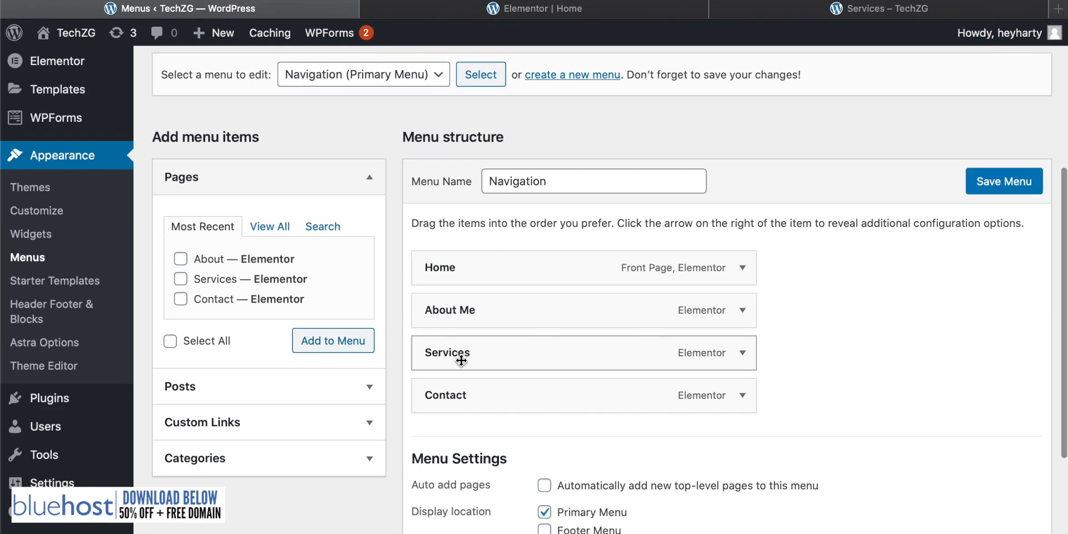
click(1013, 191)
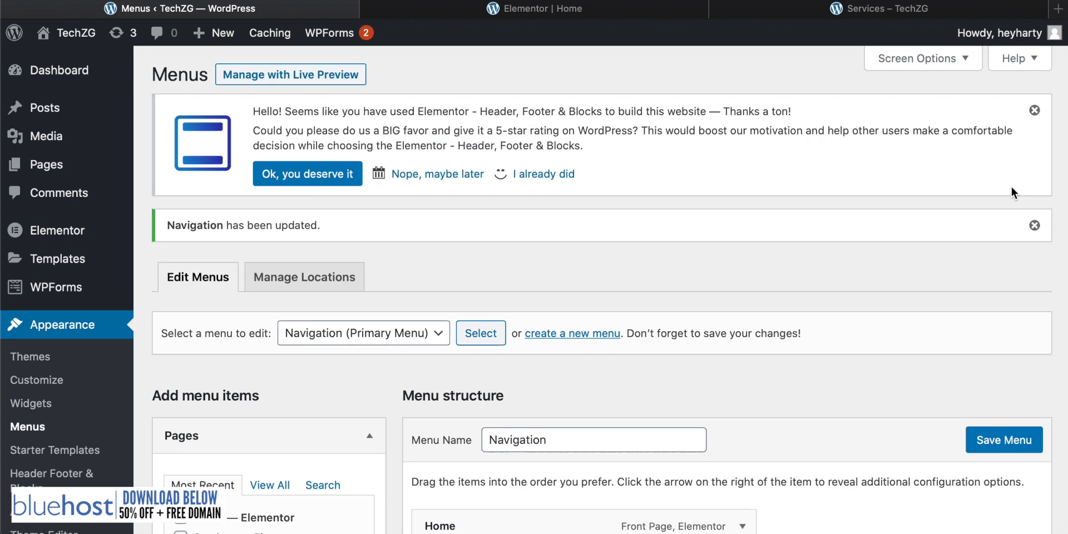
- Review the About Me item's settings in the menu editor and compare them with the live site's navigation
scroll(782, 228, down, 5)
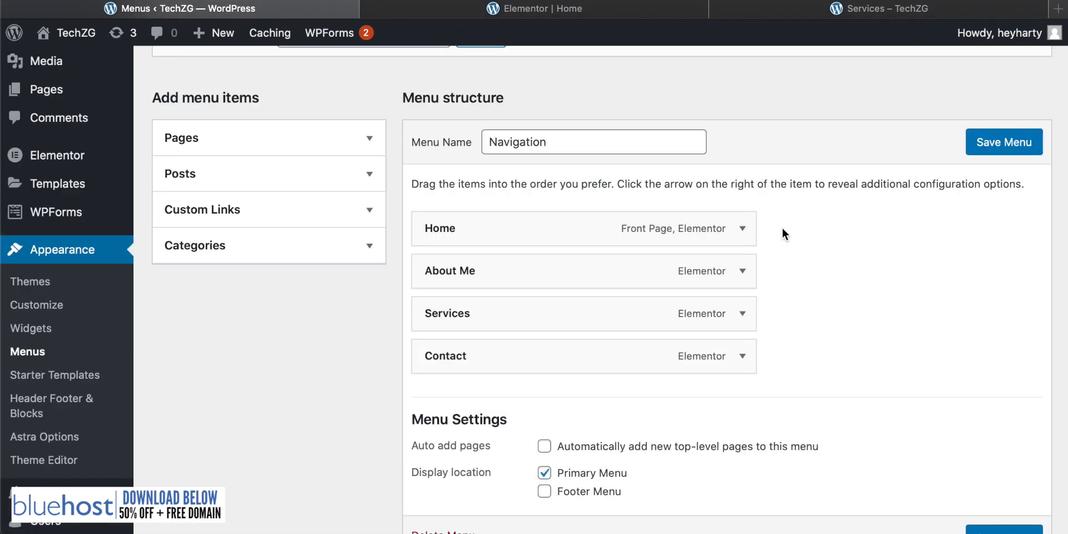
click(751, 281)
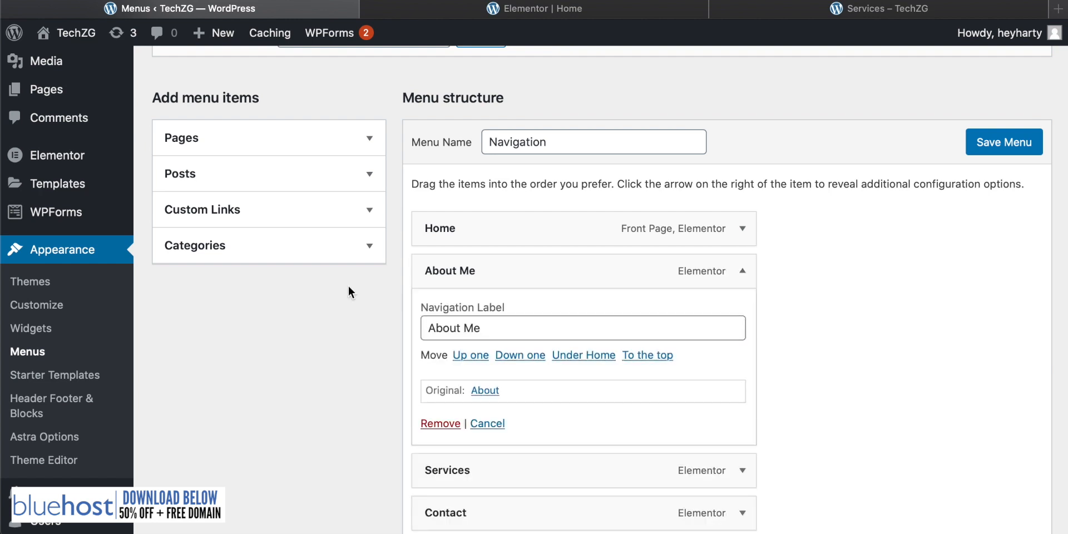
click(743, 272)
click(876, 12)
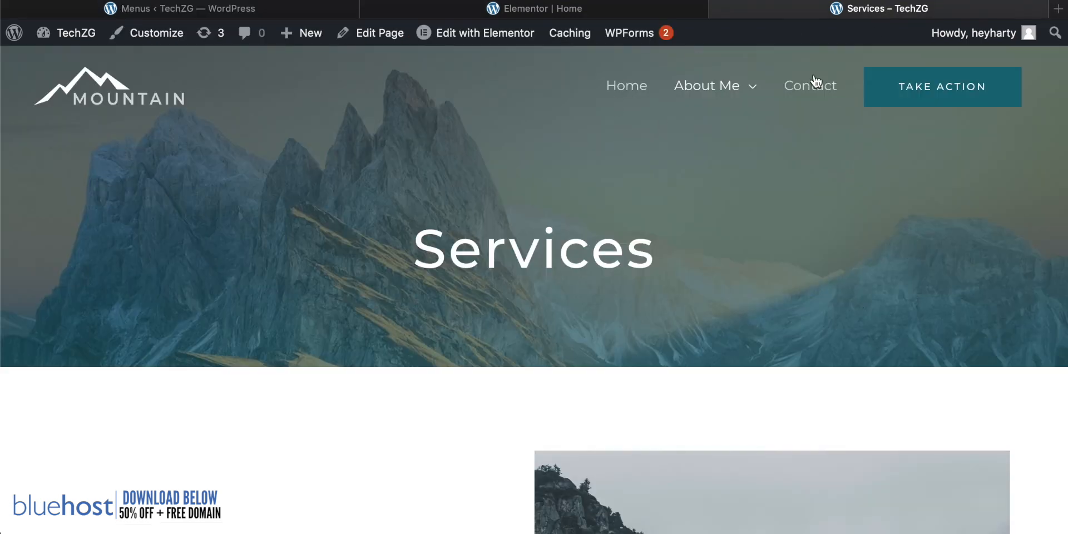
click(226, 10)
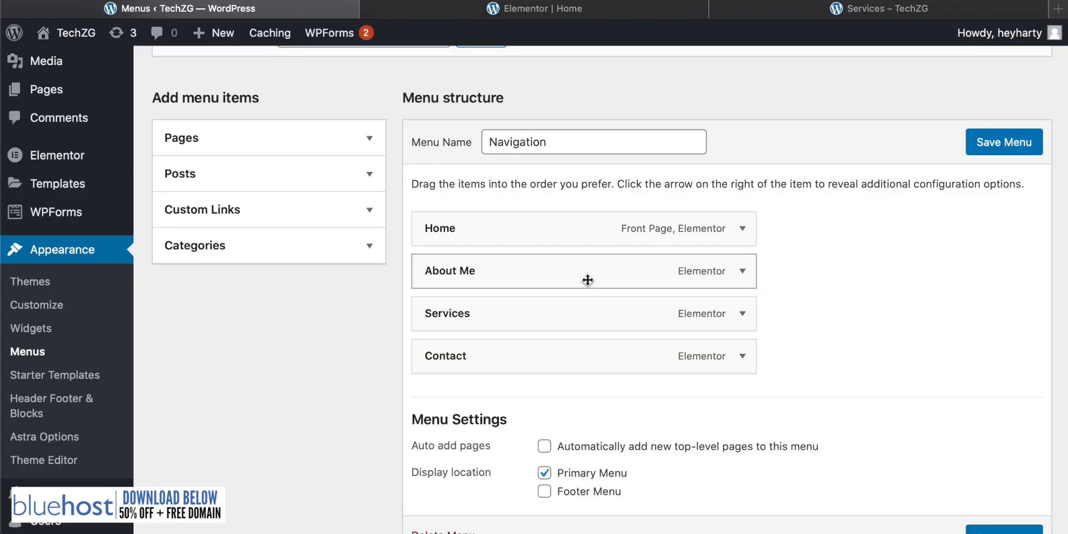
- Go to the list of all pages, select the About page and review the available bulk actions without applying one
scroll(38, 415, up, 1)
scroll(38, 415, up, 2)
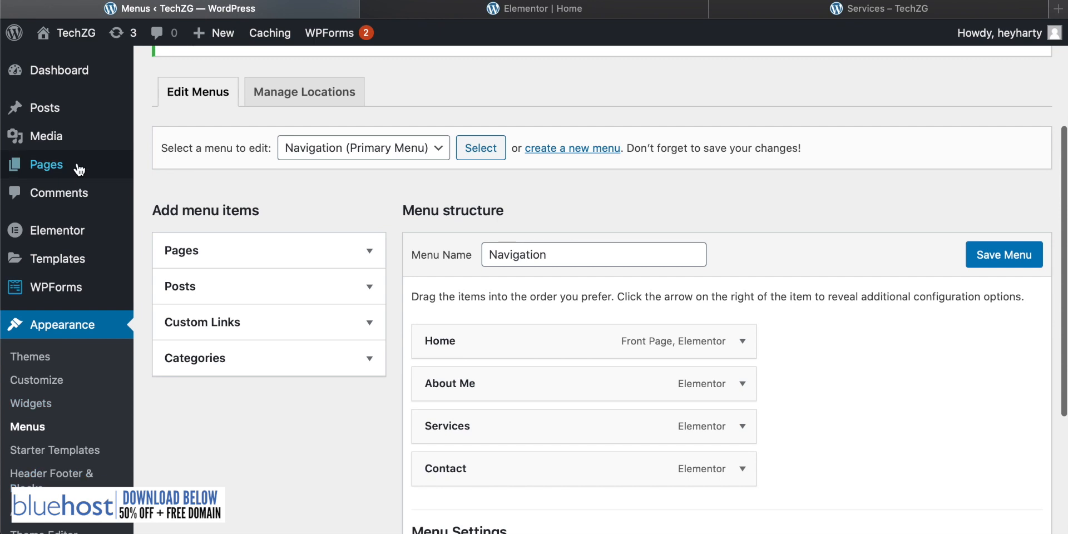
click(62, 167)
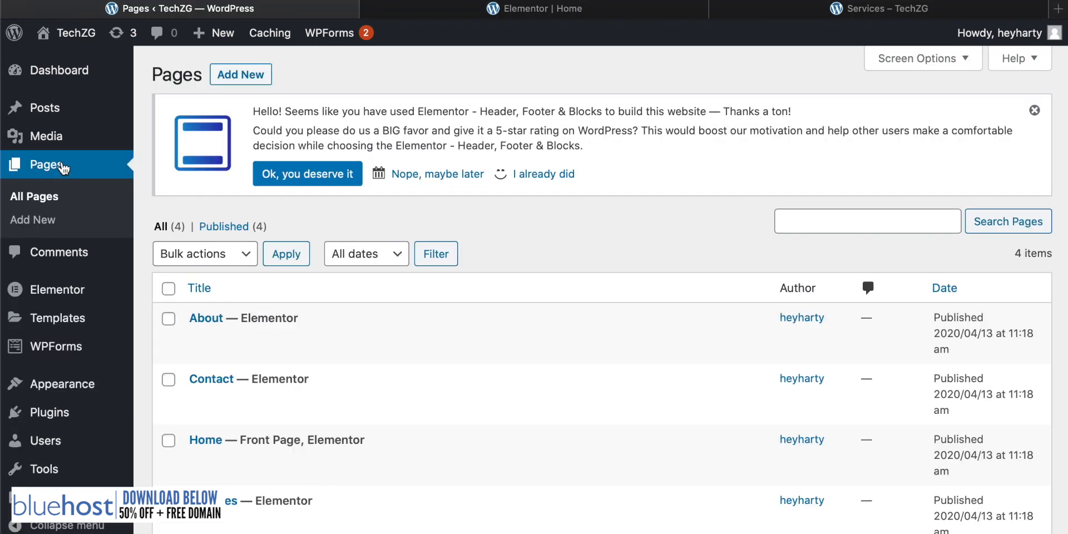
scroll(406, 225, down, 3)
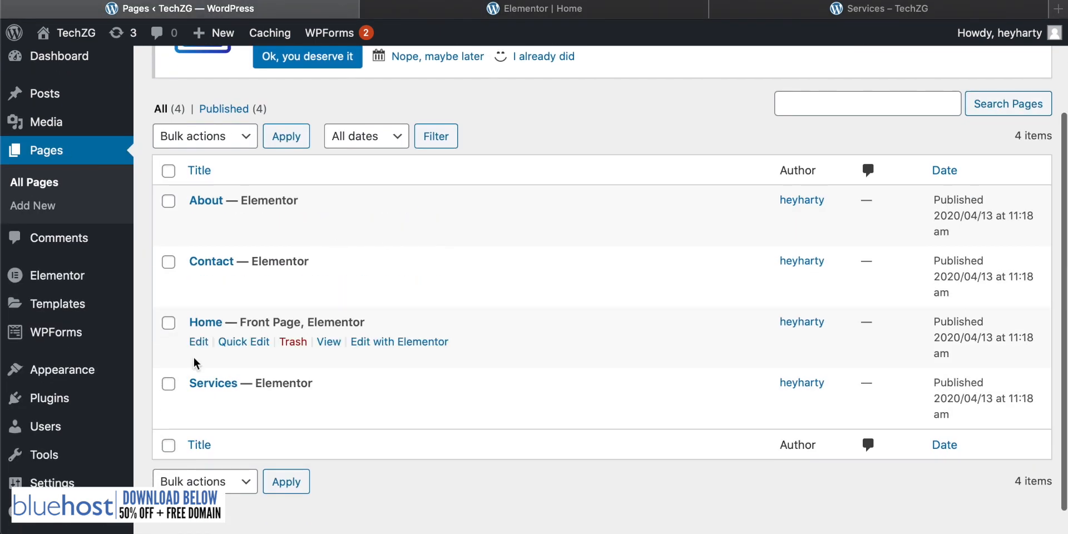
click(169, 203)
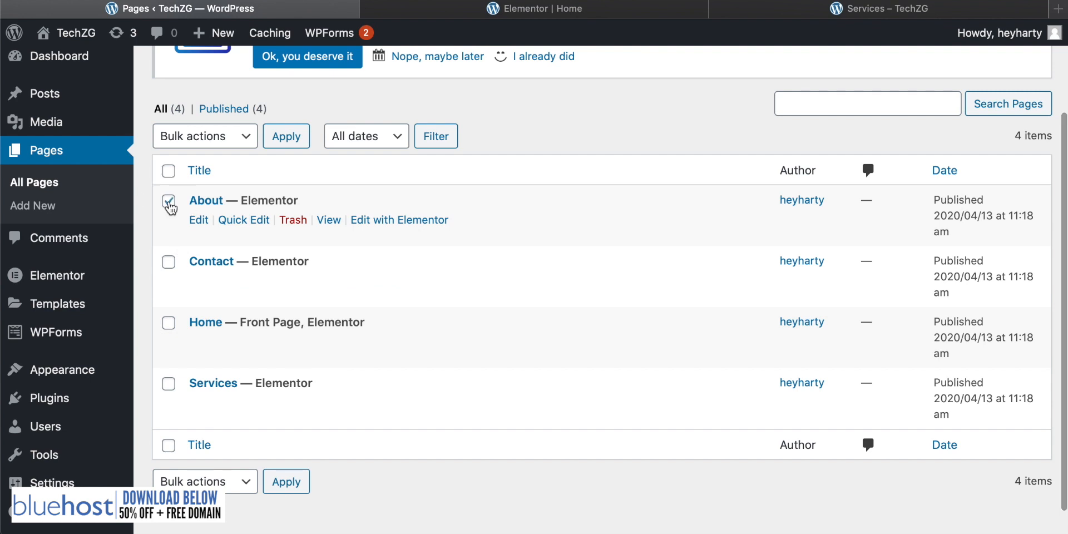
click(243, 142)
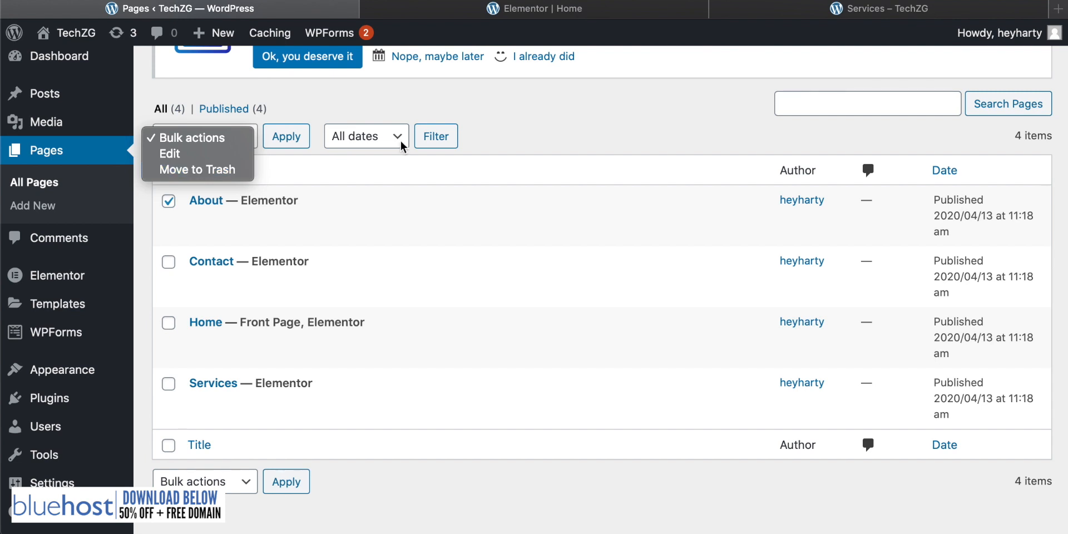
click(586, 135)
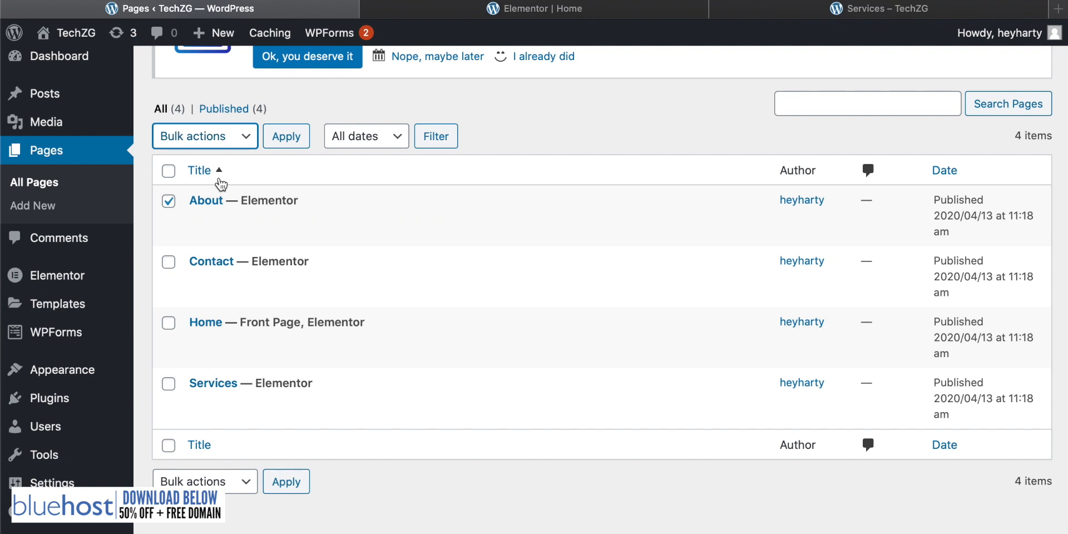
- Compare the live Services page with the list of pages, and open the live site's Home page
click(876, 7)
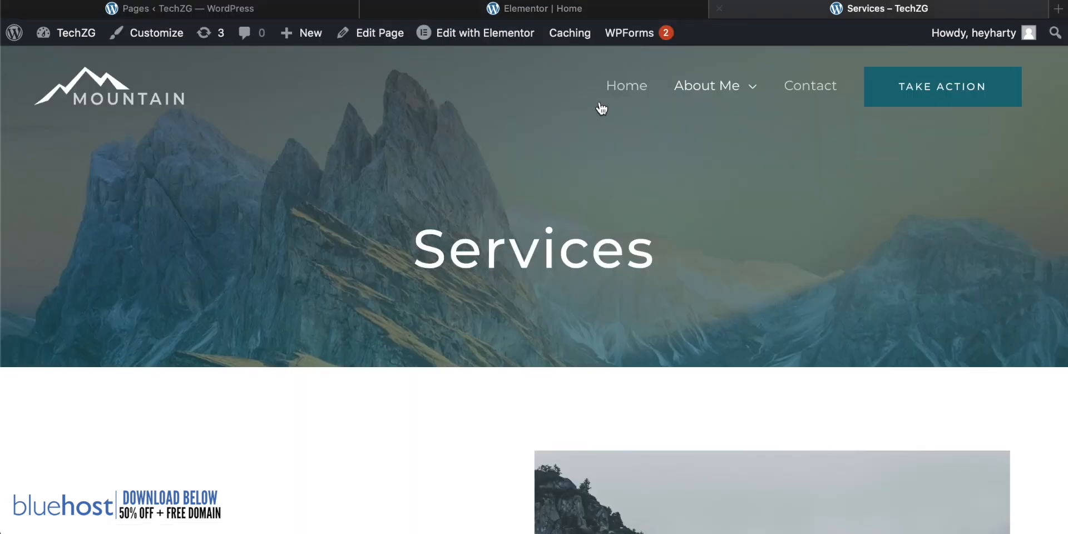
scroll(440, 356, down, 4)
scroll(445, 356, up, 3)
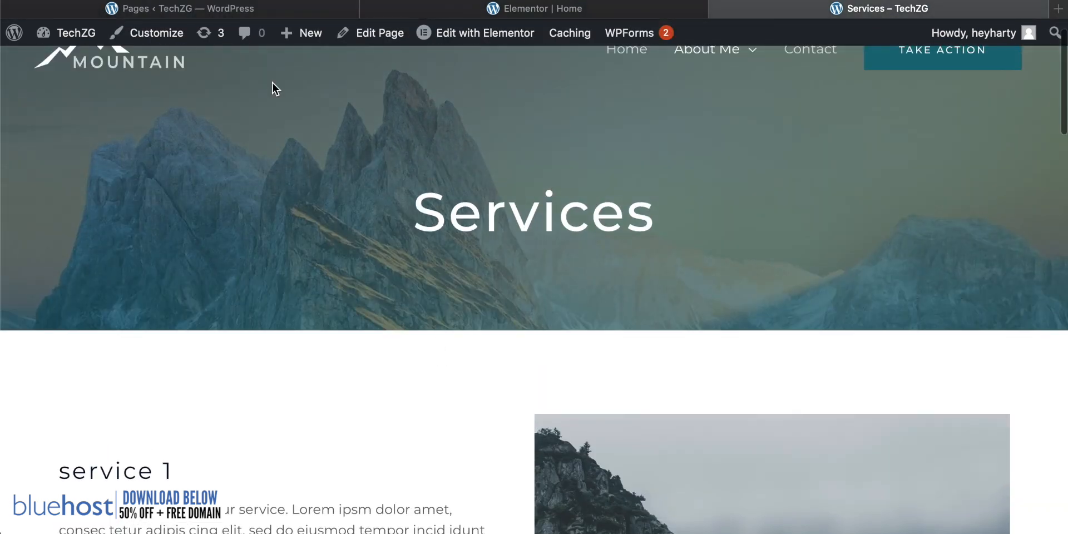
click(185, 19)
scroll(200, 267, up, 2)
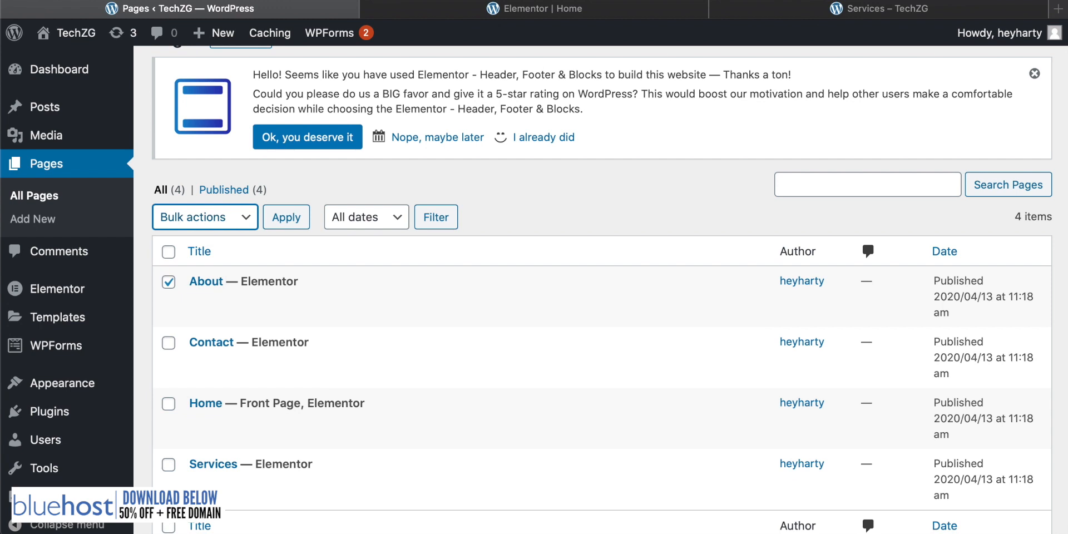
click(889, 14)
click(630, 95)
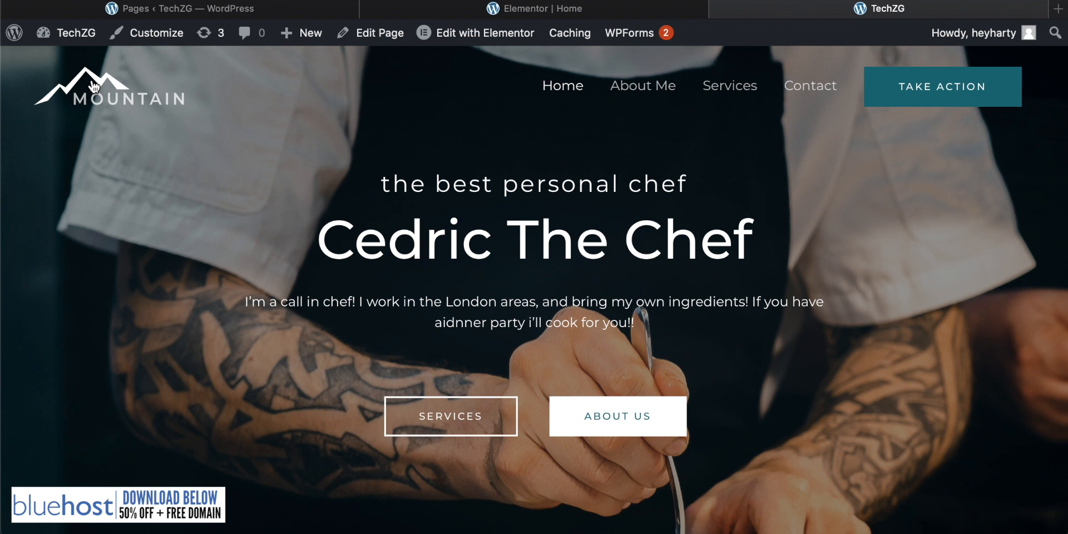
- Open the live Home page in the theme customizer and look over its preview
mouse_move(492, 44)
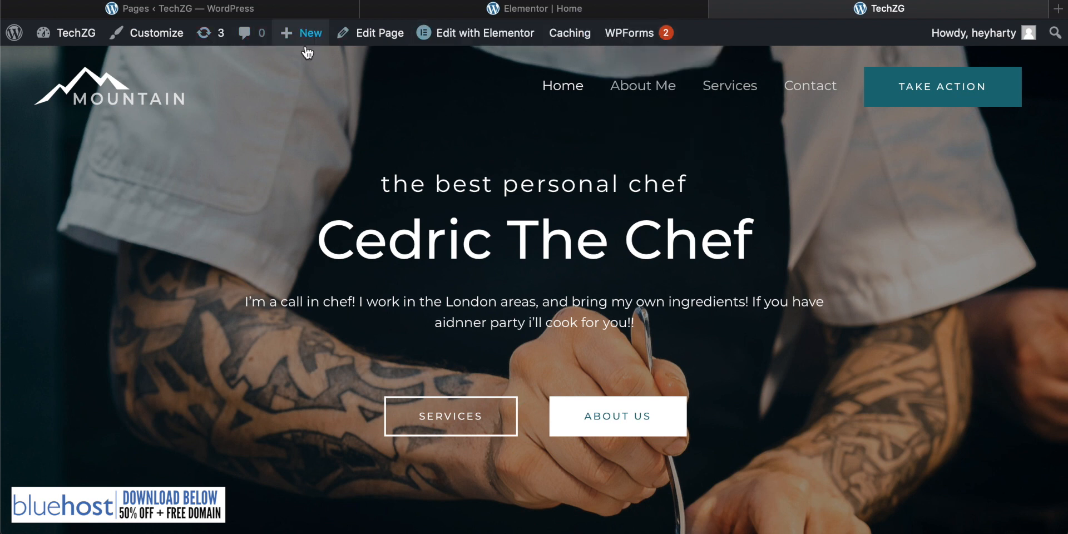
click(154, 37)
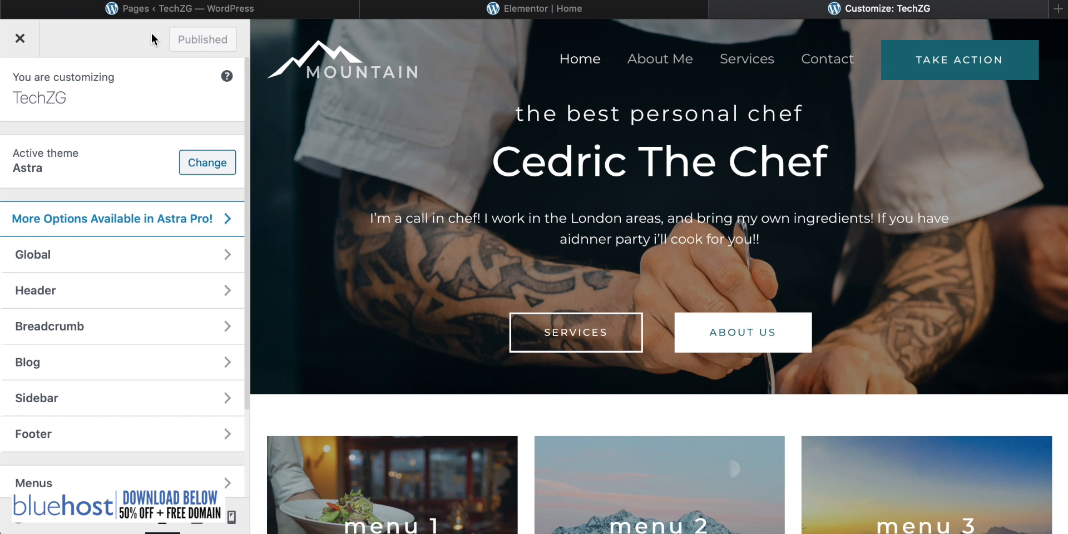
mouse_move(334, 67)
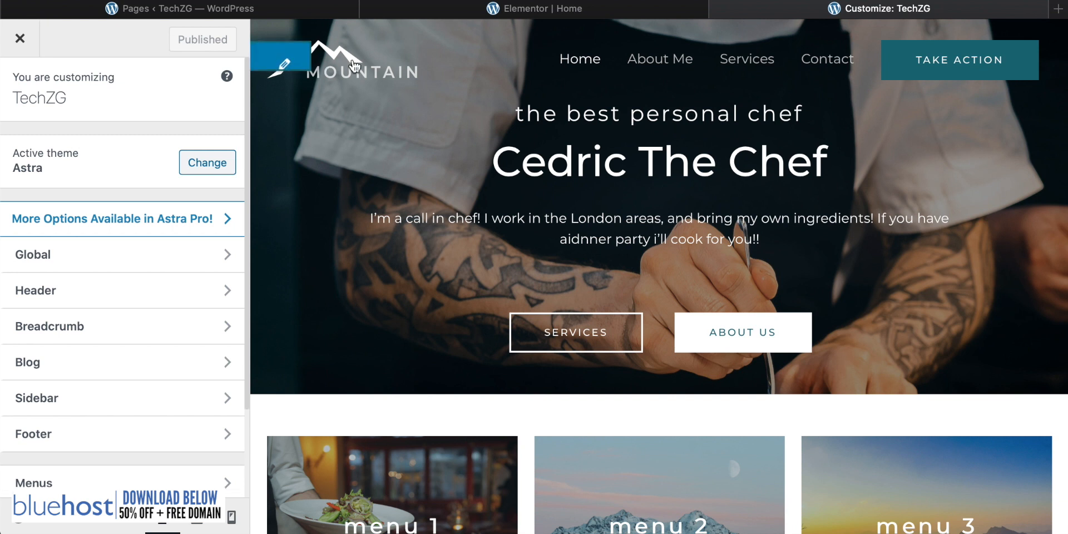
scroll(524, 248, down, 3)
scroll(523, 245, up, 3)
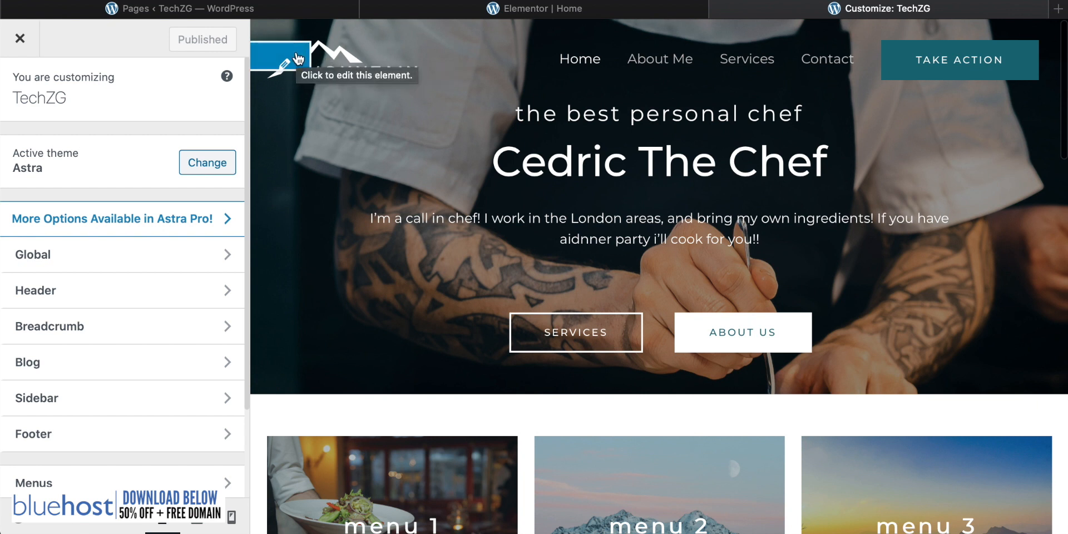
- Review the logo options in the header's Site Identity settings and the customizer's other main sections
click(68, 287)
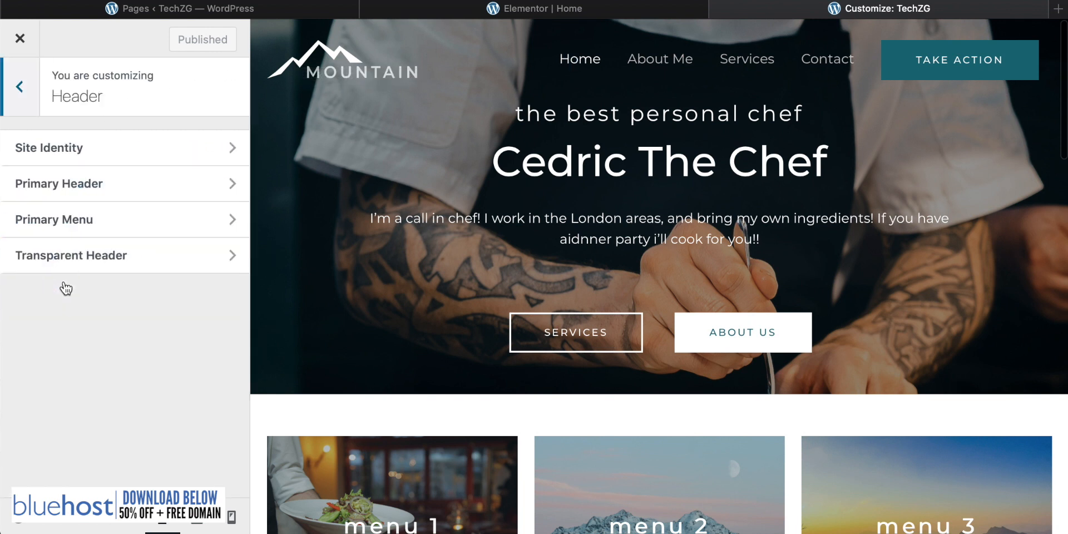
click(87, 161)
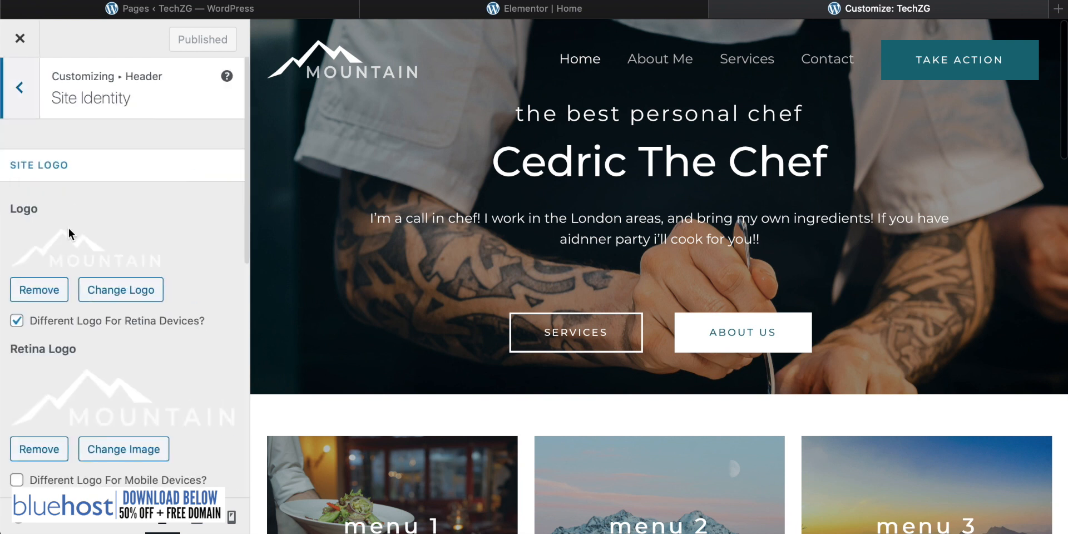
scroll(107, 234, down, 2)
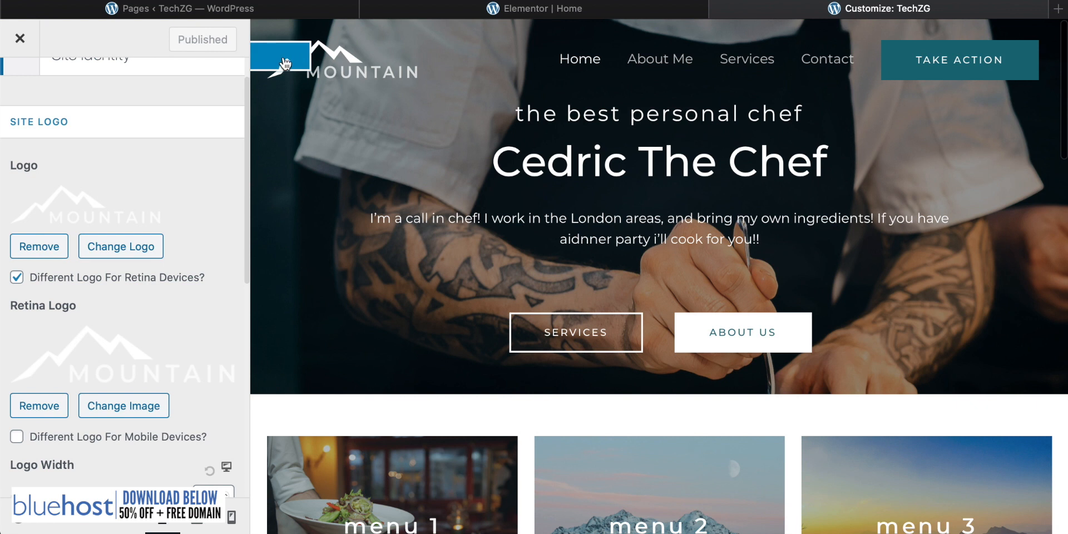
scroll(57, 171, down, 2)
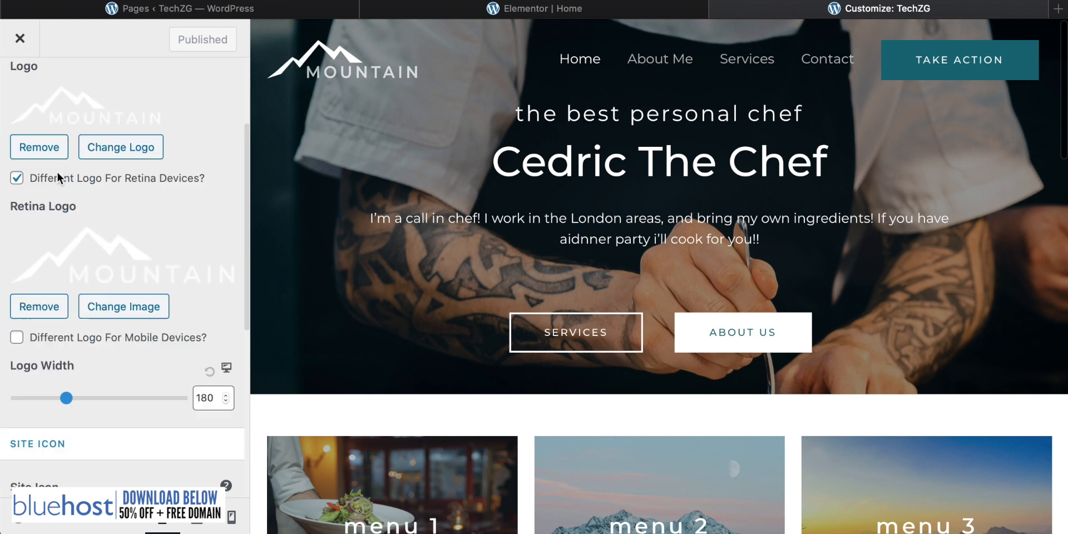
scroll(57, 171, up, 4)
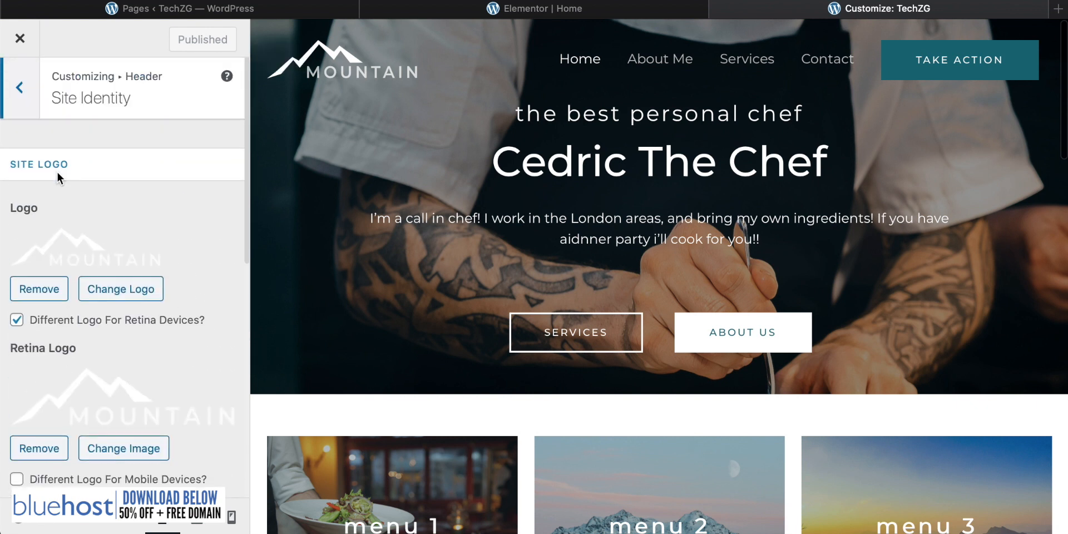
click(21, 87)
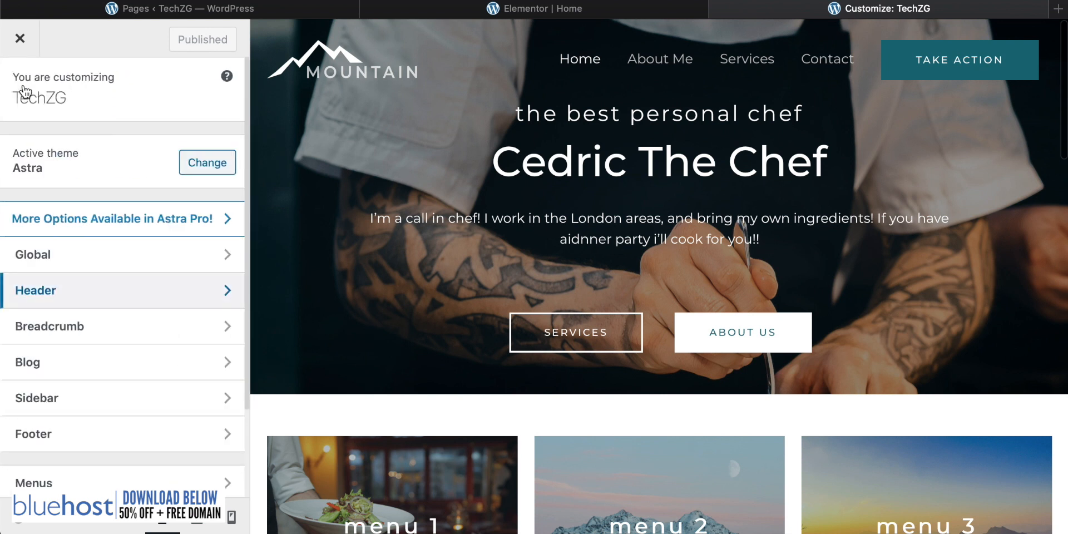
scroll(90, 308, down, 3)
scroll(92, 310, up, 1)
scroll(92, 310, down, 2)
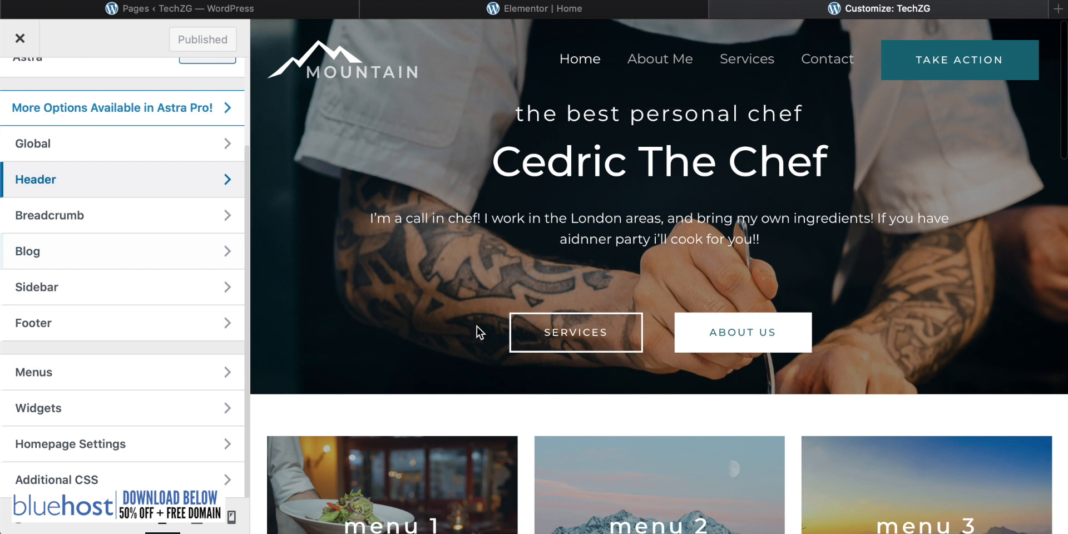
scroll(476, 326, down, 10)
scroll(476, 326, up, 10)
- Upload planet-high.png to the media library and set it as the retina logo in the header's Site Identity settings
click(48, 179)
click(75, 149)
scroll(59, 241, down, 3)
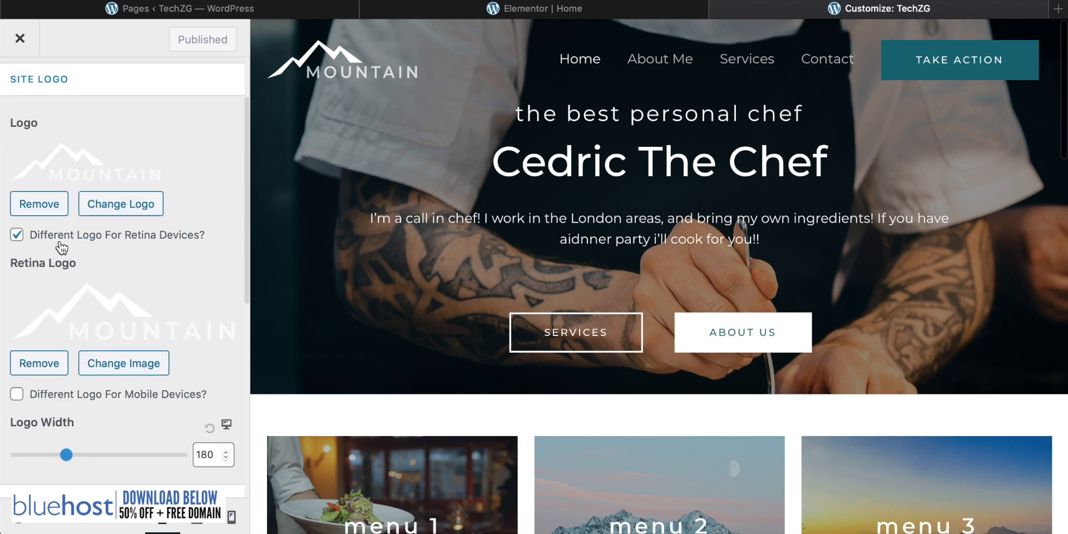
click(118, 363)
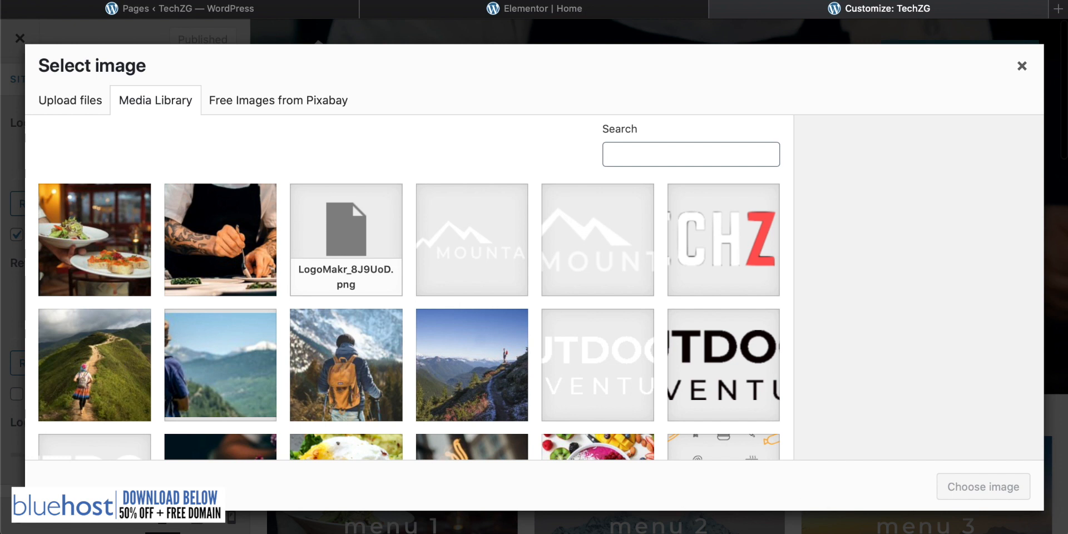
drag(1057, 334, 282, 217)
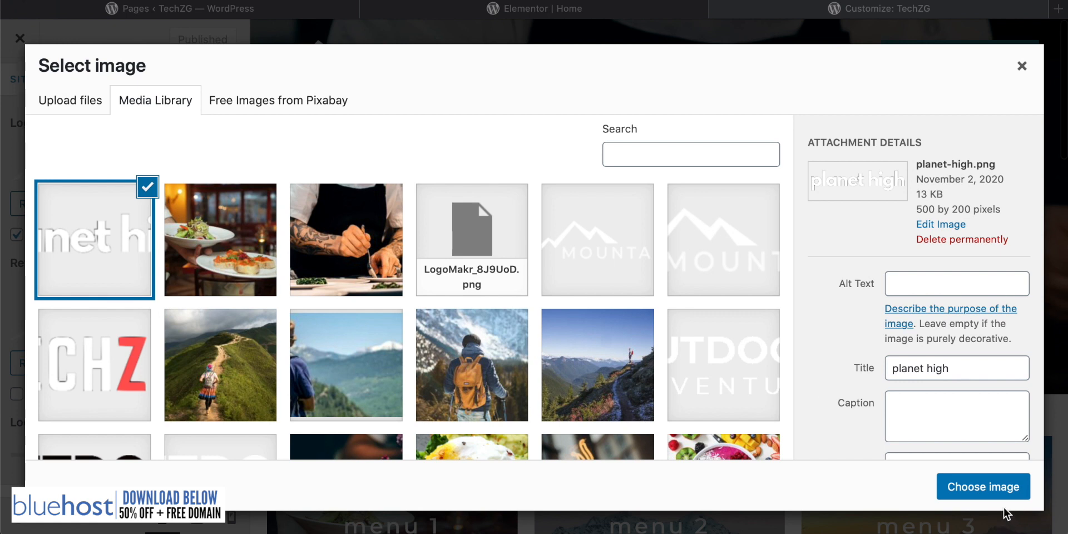
click(970, 489)
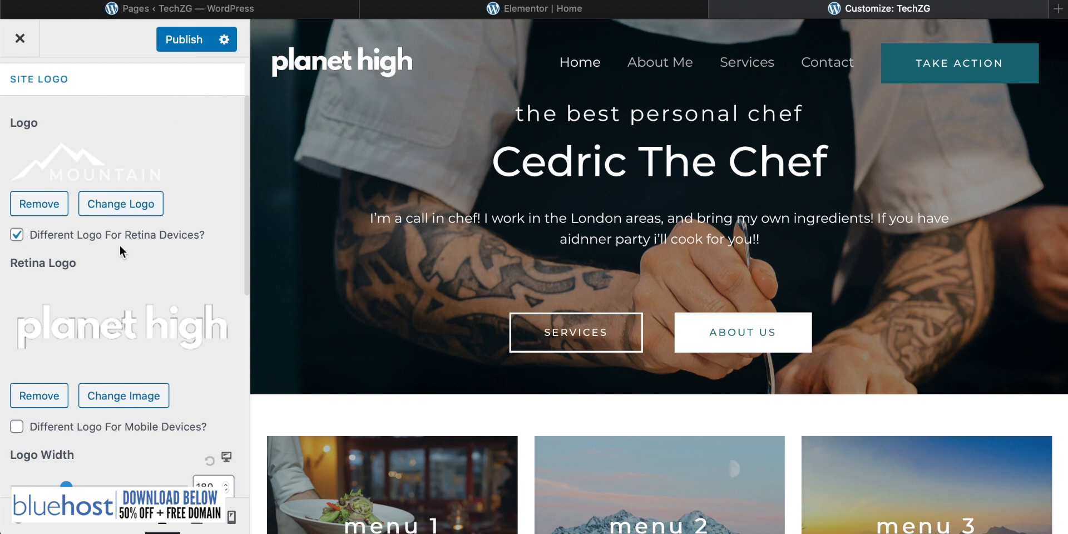
- Replace the standard site logo with planet-high.png from the media library, cropping it to the suggested area
scroll(123, 250, up, 1)
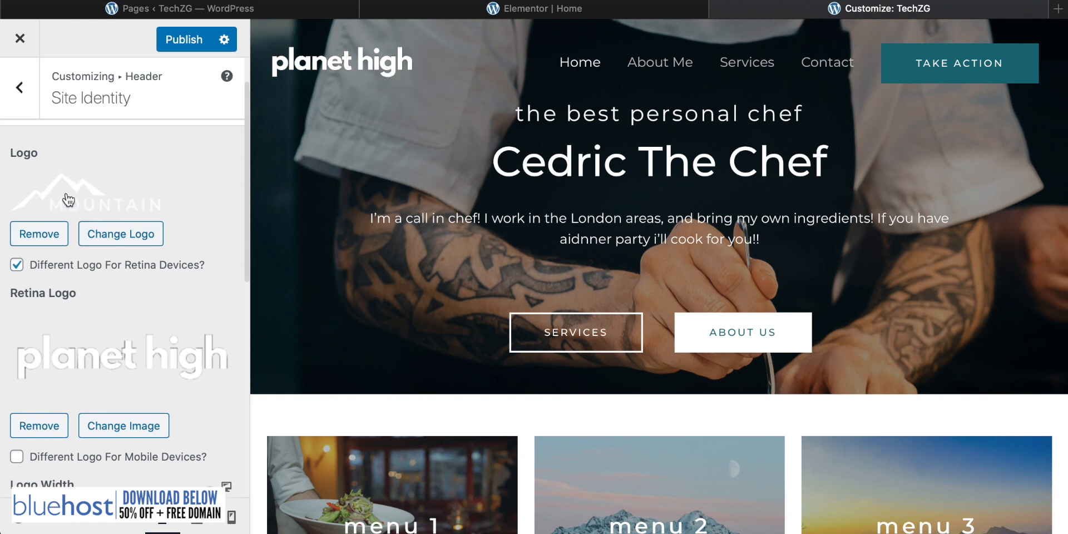
scroll(502, 226, down, 15)
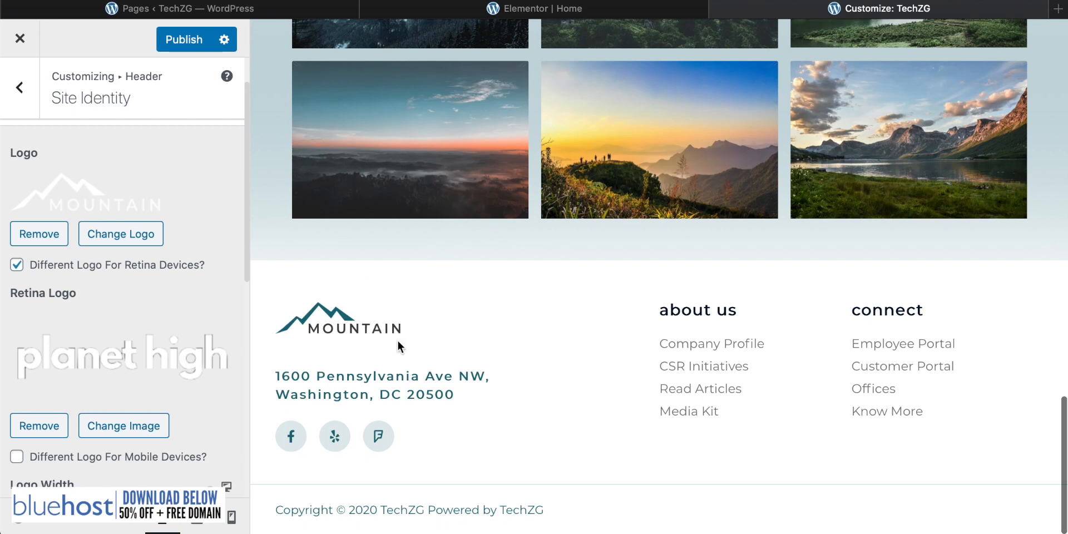
scroll(332, 322, up, 15)
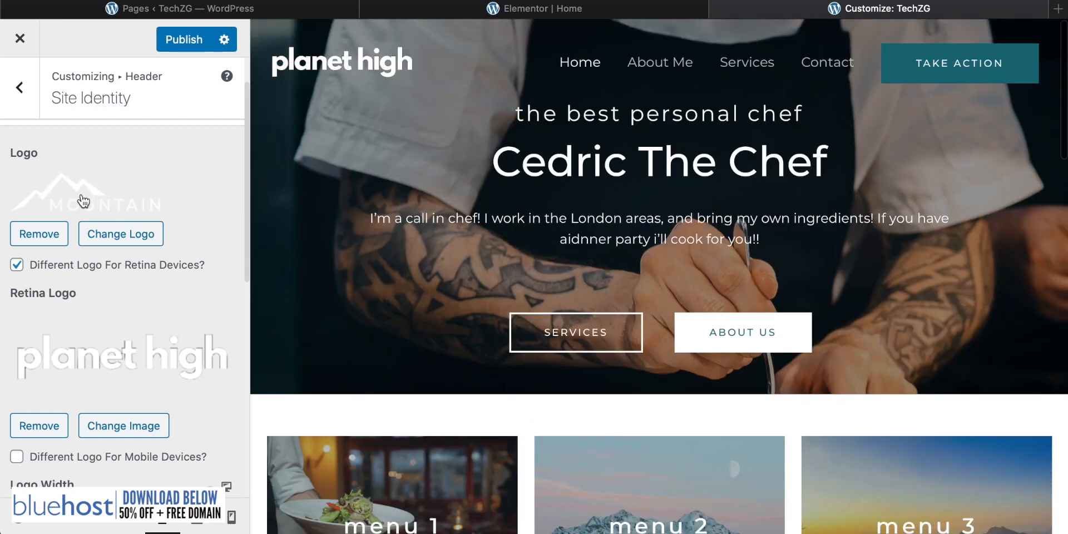
click(121, 234)
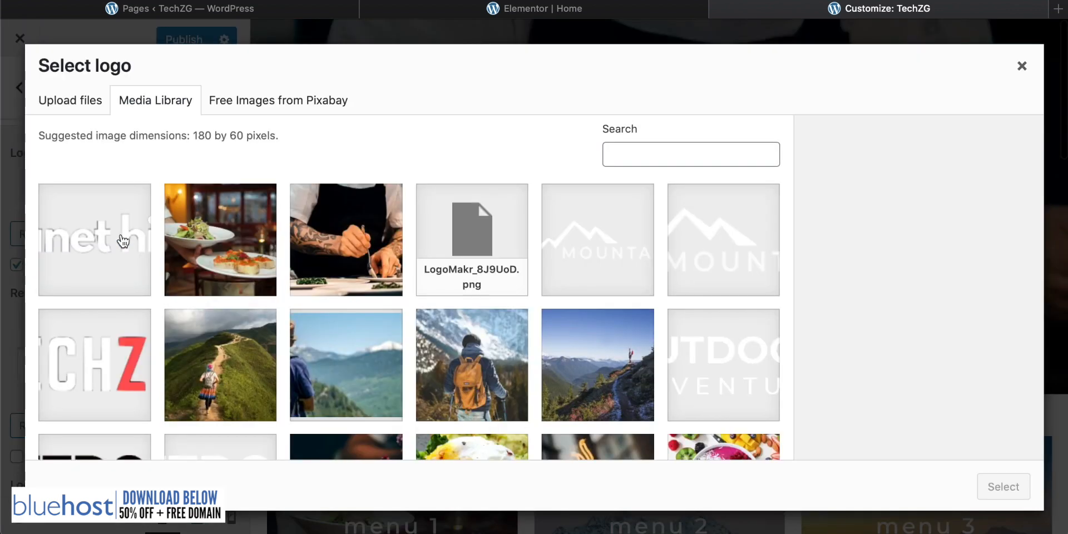
click(91, 248)
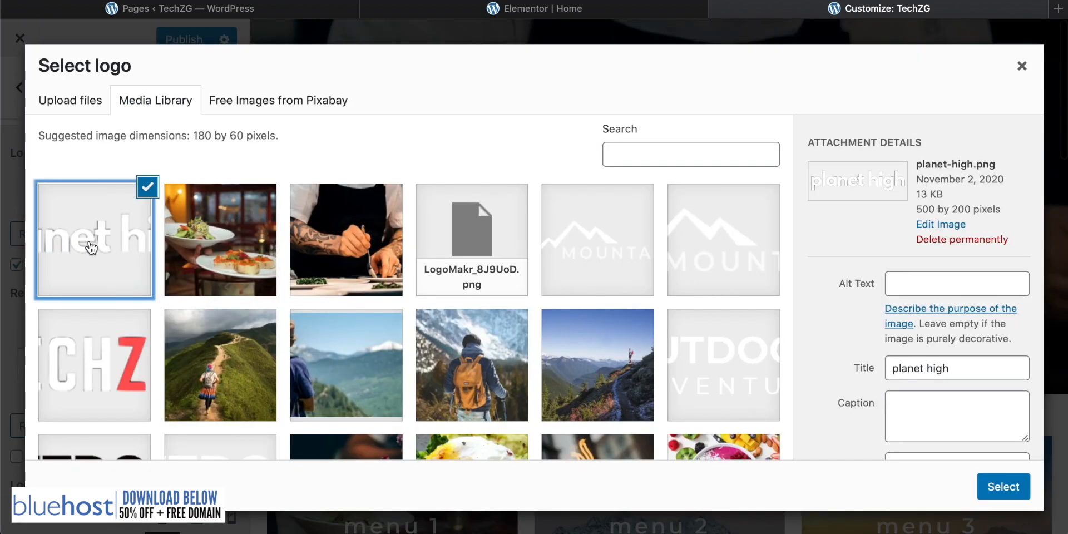
click(997, 485)
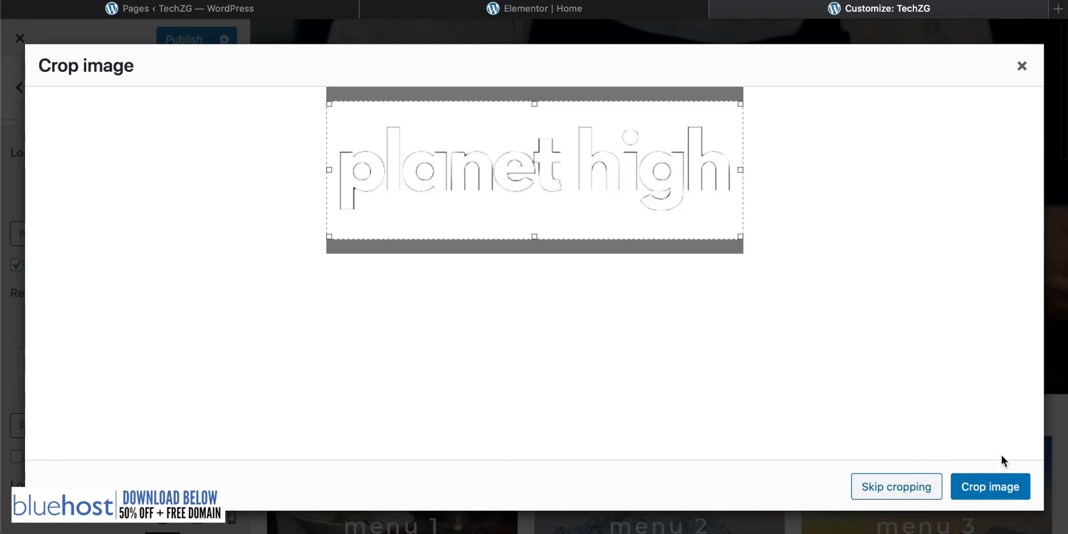
click(1002, 483)
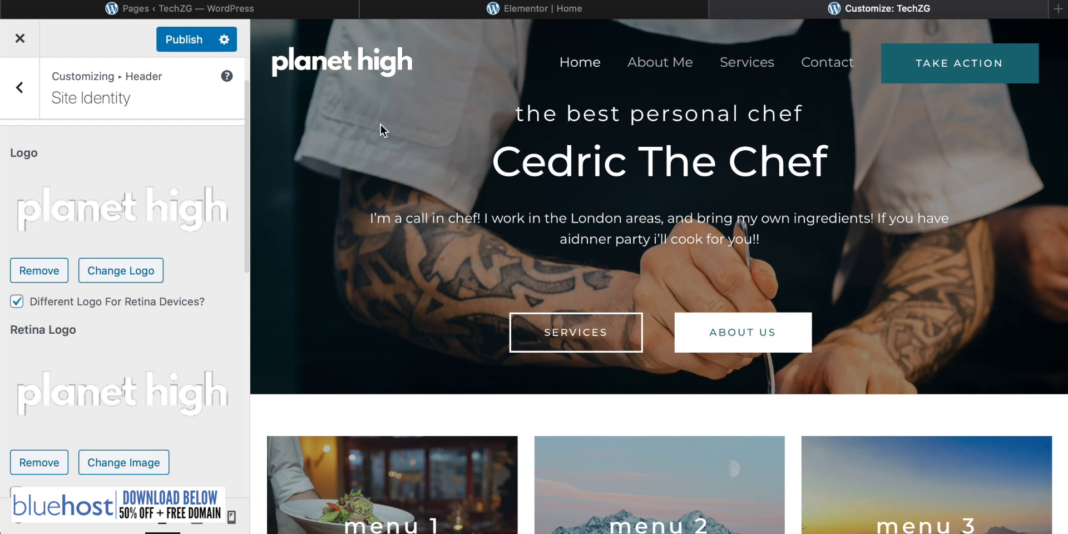
- Check the new logo and the rest of the Home page in the customizer preview, and publish the customizer changes
mouse_move(413, 60)
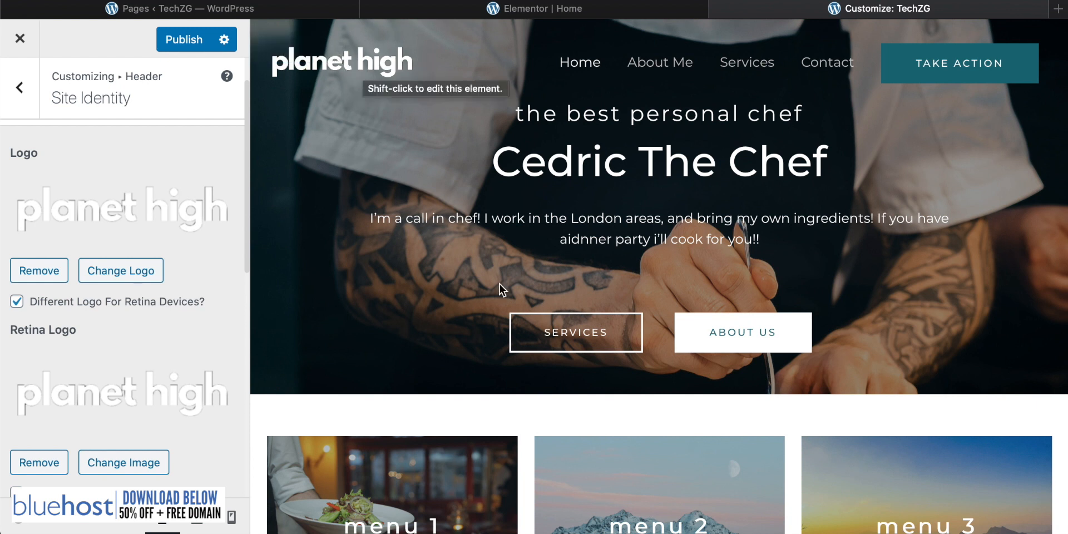
scroll(534, 179, down, 5)
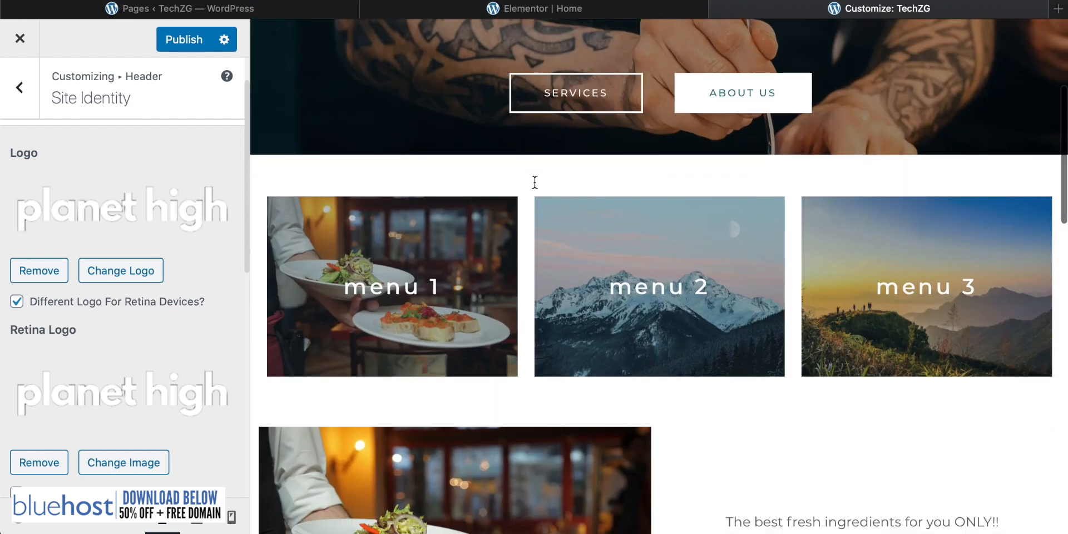
scroll(406, 240, down, 4)
scroll(401, 234, down, 2)
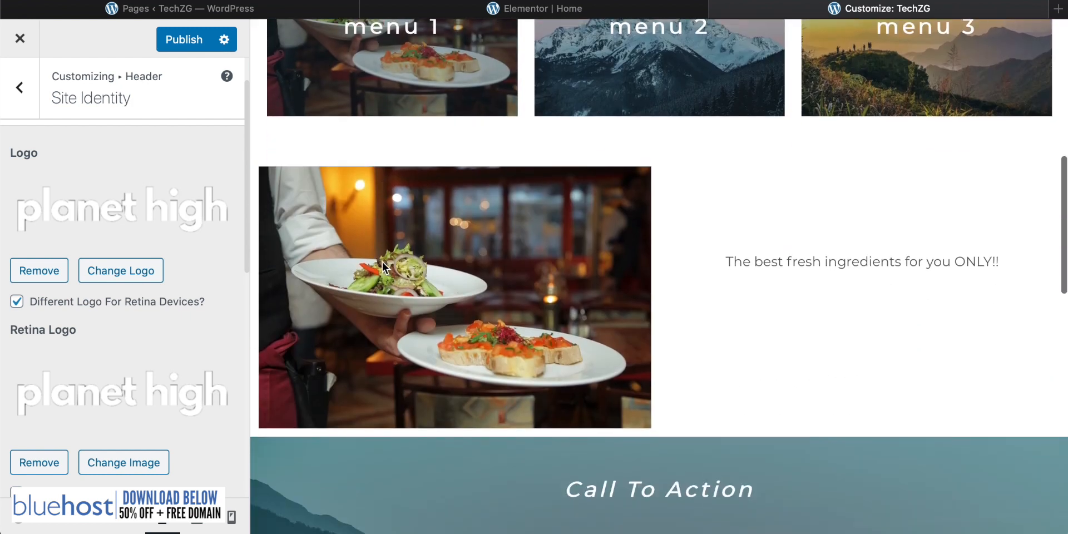
scroll(462, 334, down, 6)
scroll(465, 349, up, 15)
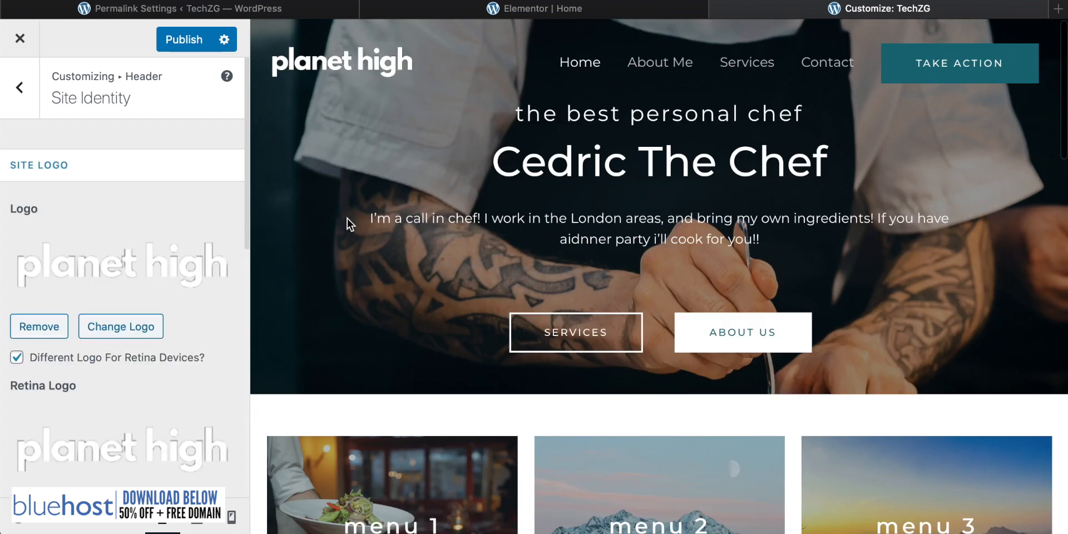
click(184, 41)
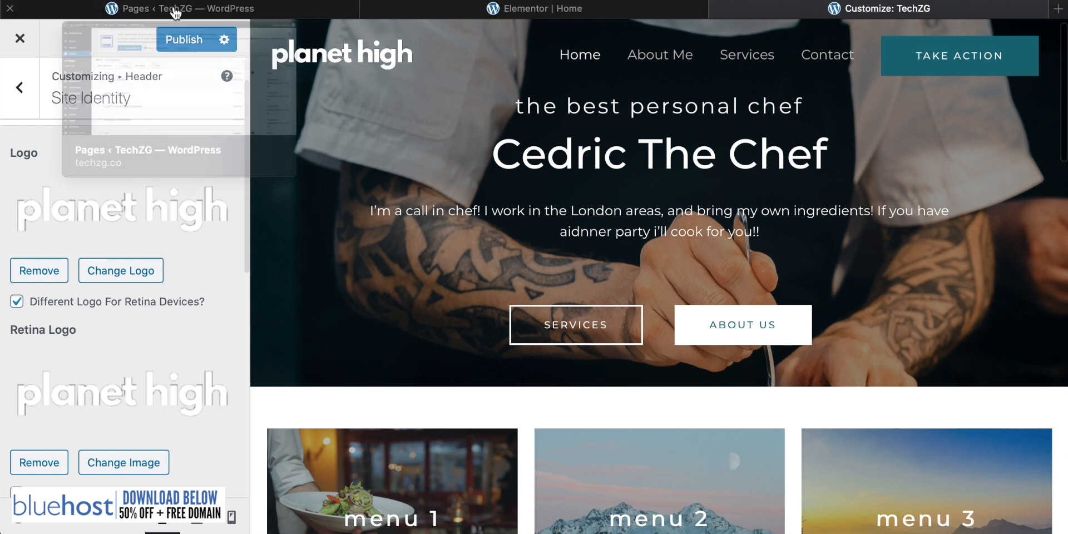
- Return to the WordPress admin and review the administrator's user profile, including its contact, biography, profile picture and password options
click(204, 10)
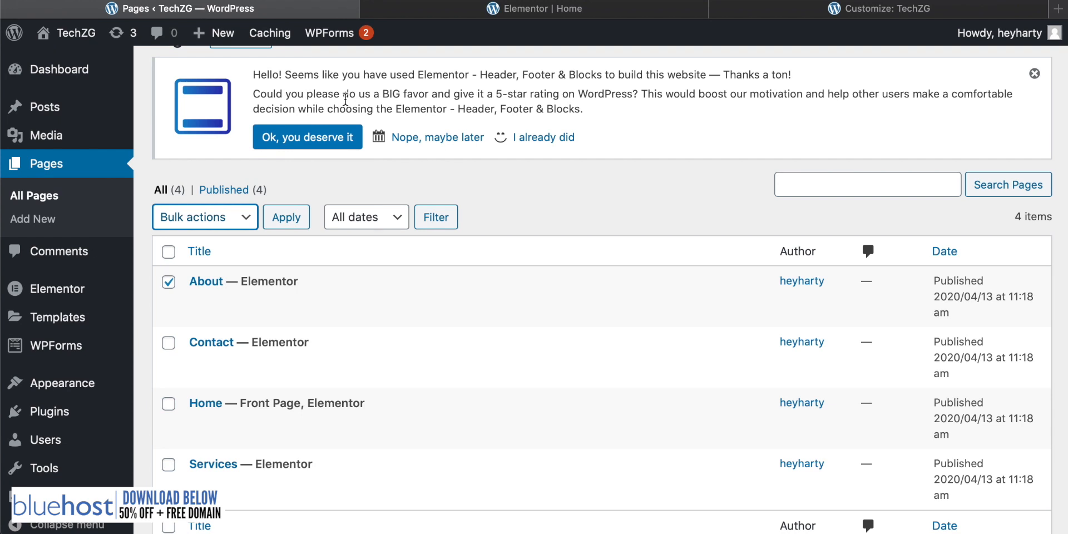
scroll(318, 139, up, 2)
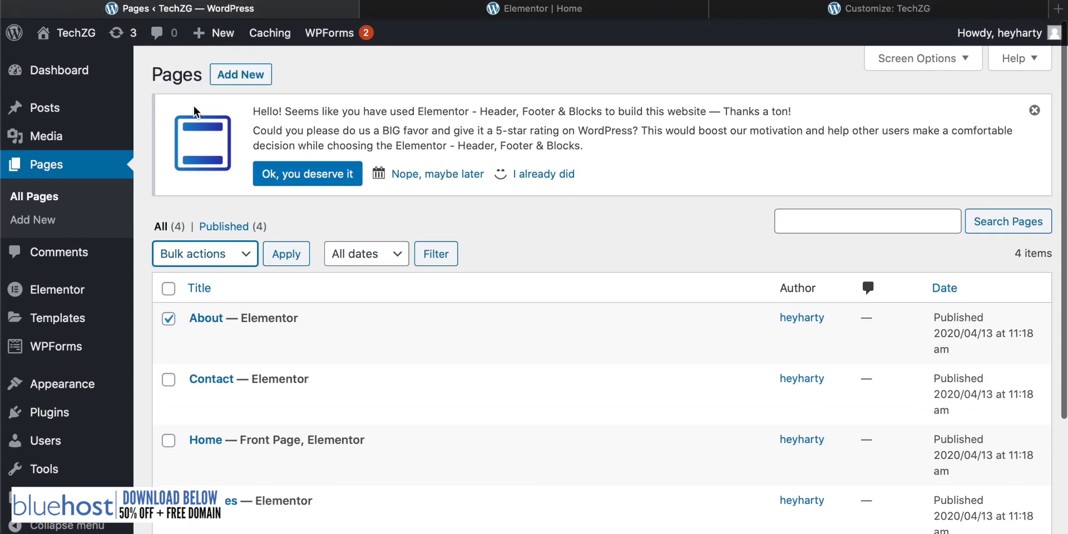
scroll(86, 231, down, 1)
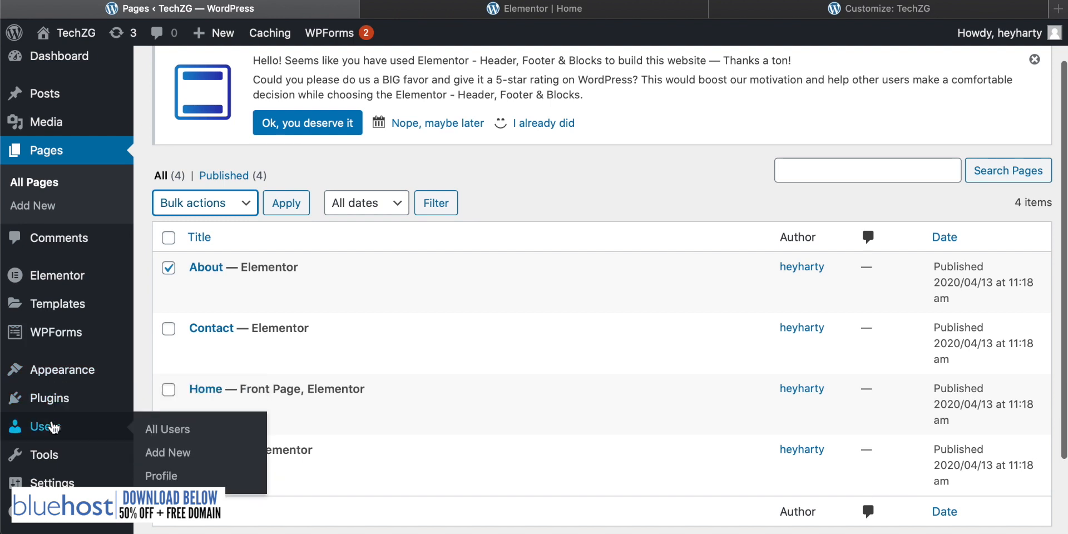
click(45, 434)
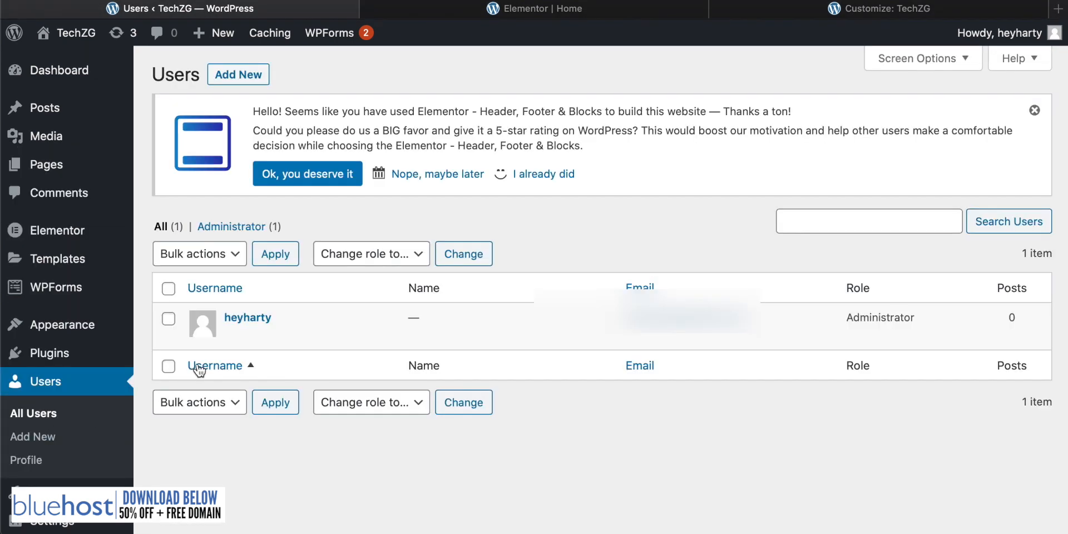
click(245, 318)
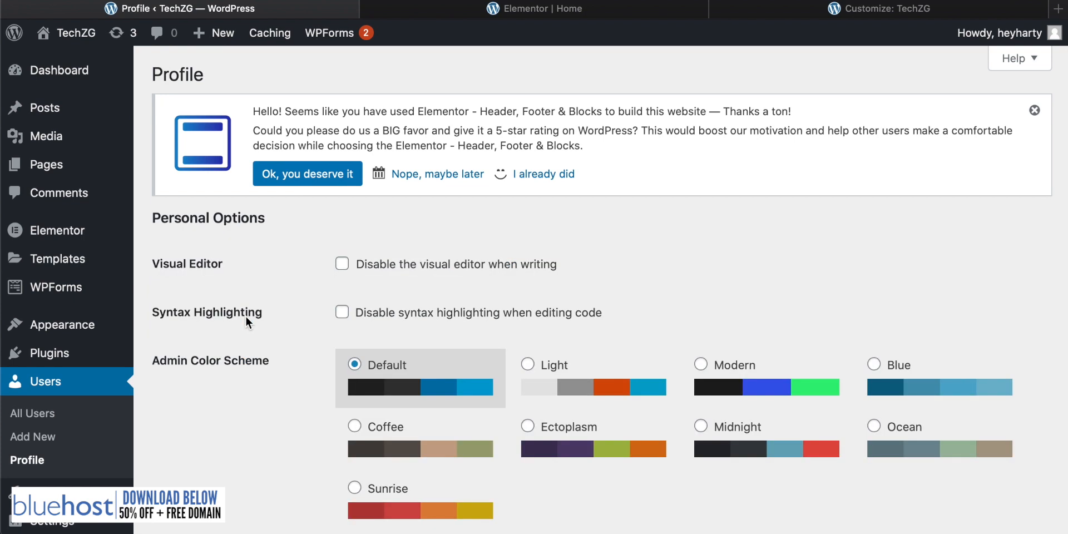
scroll(245, 316, down, 10)
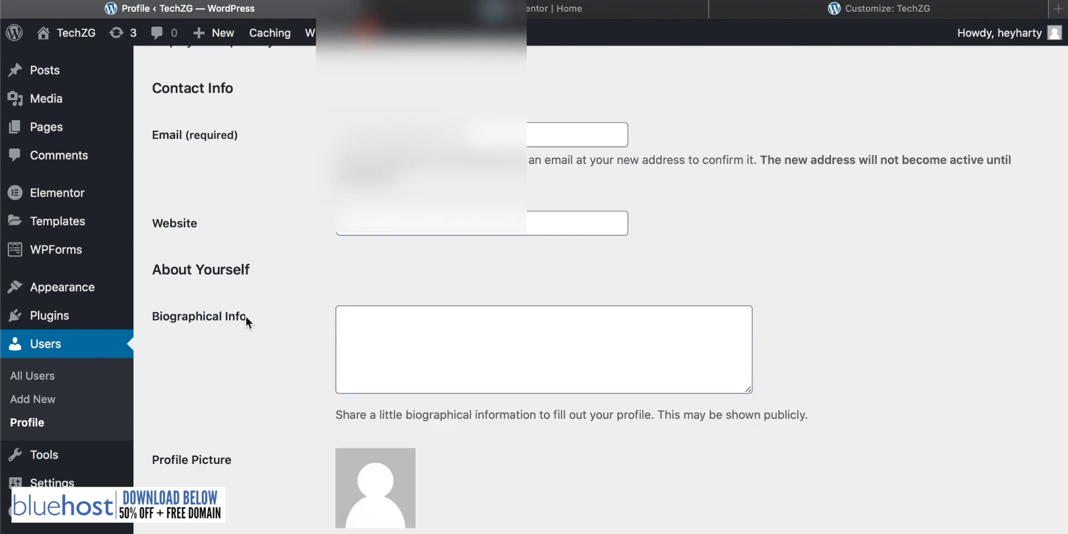
scroll(245, 315, down, 5)
scroll(274, 218, up, 1)
scroll(274, 224, down, 2)
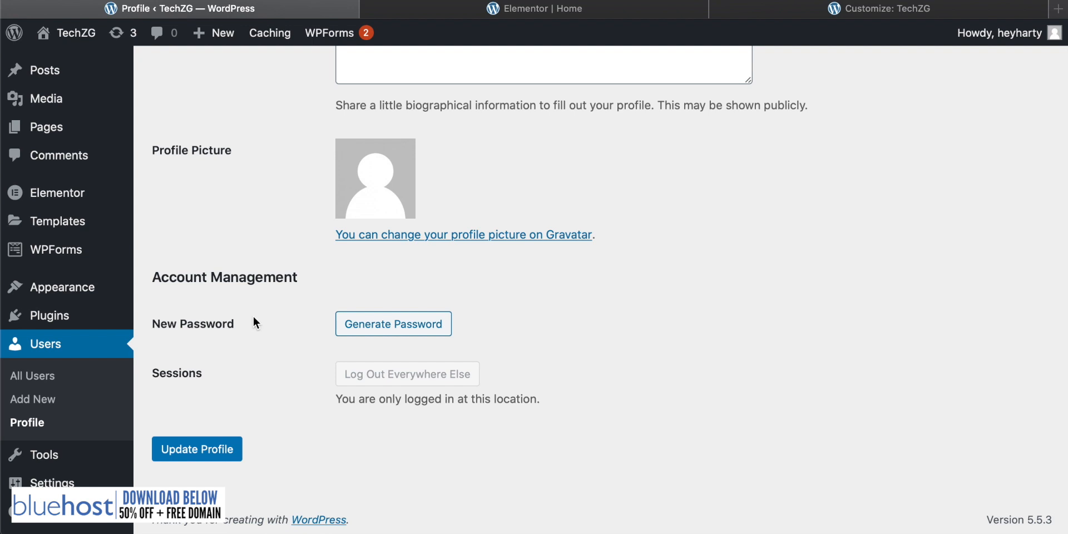
- Review the common URL structures in the Permalink settings, along with the admin bar's caching and new-content options
mouse_move(53, 482)
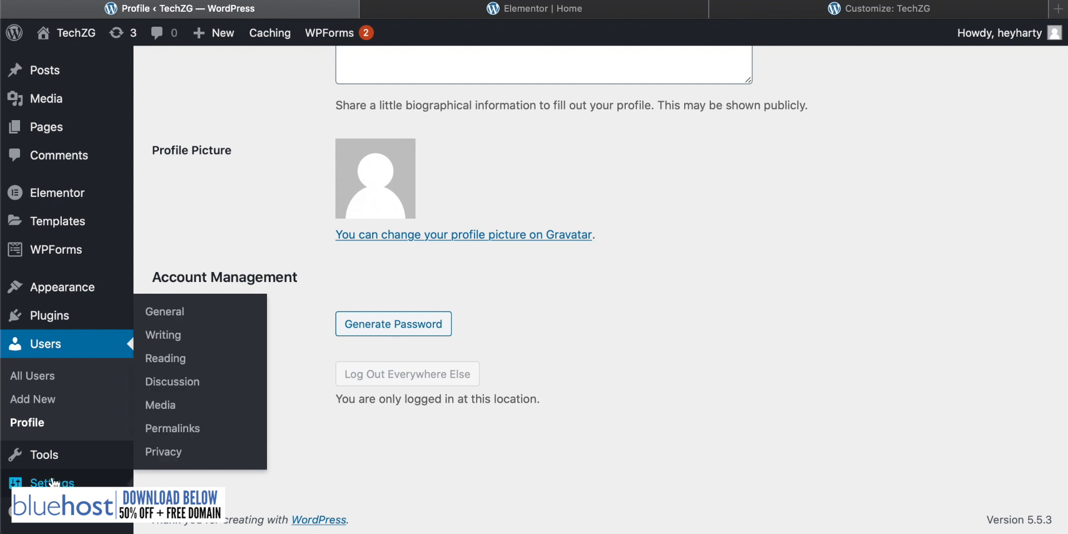
click(178, 429)
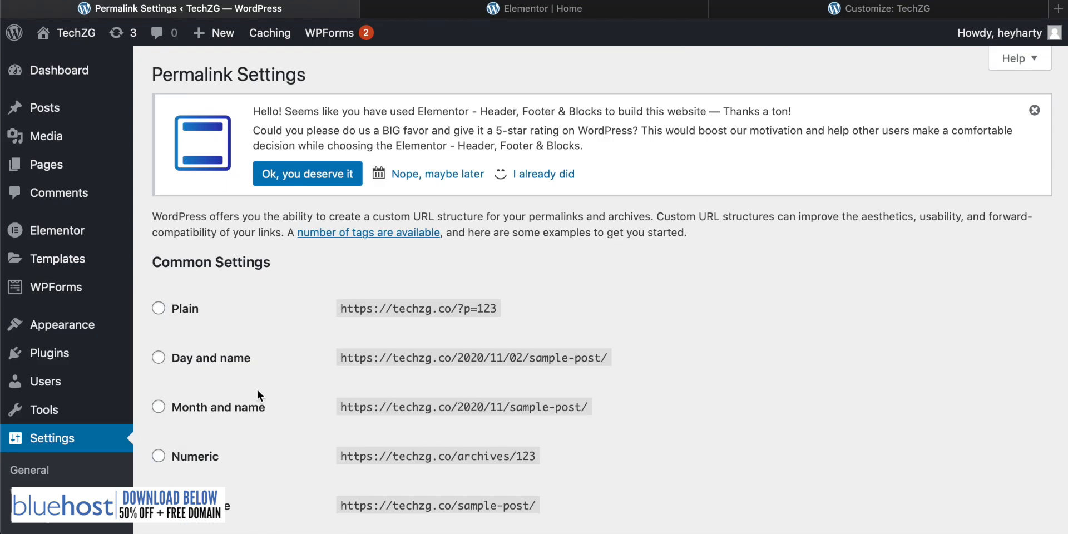
scroll(256, 388, down, 3)
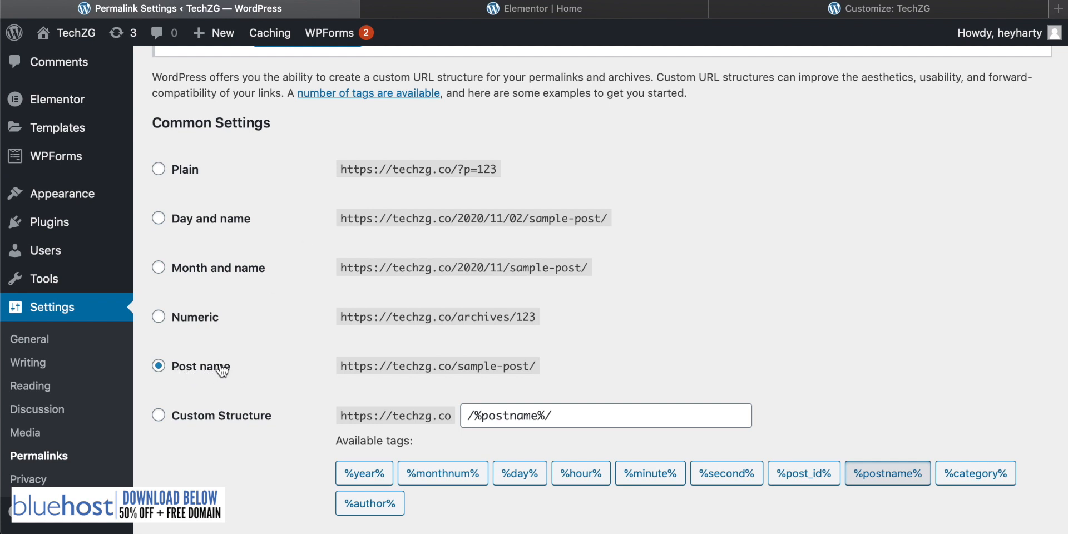
scroll(268, 383, up, 5)
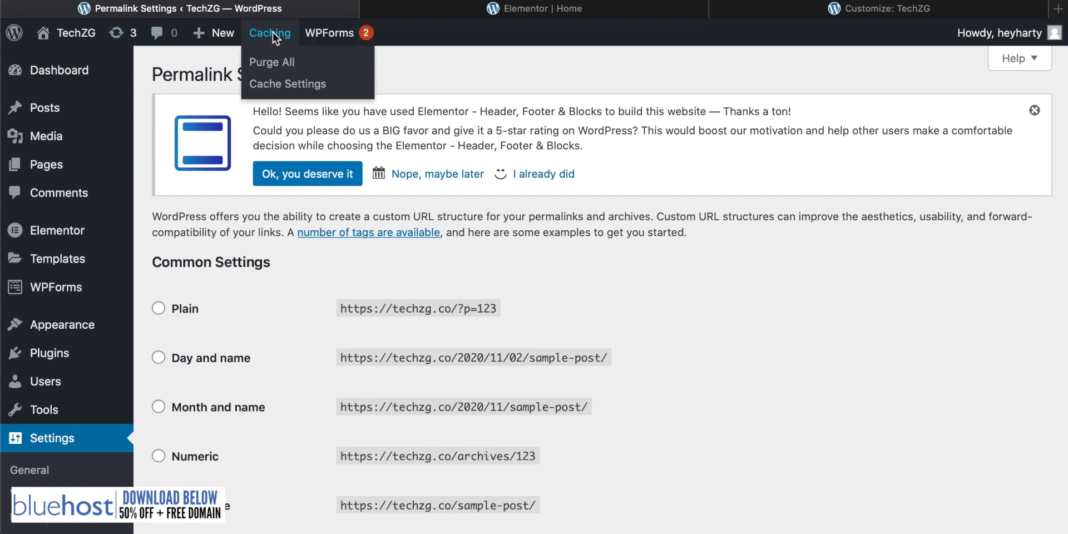
mouse_move(332, 34)
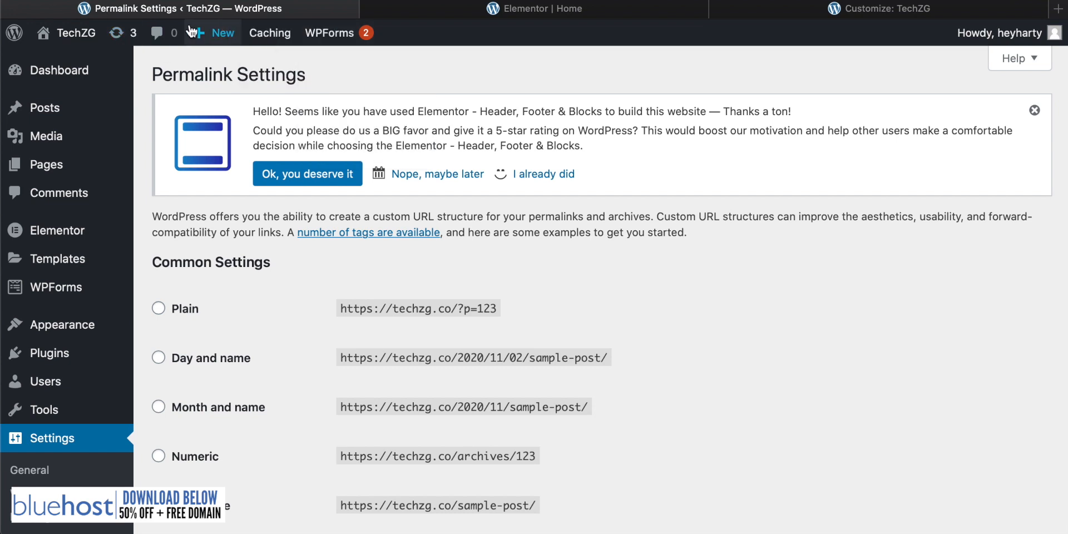
mouse_move(42, 32)
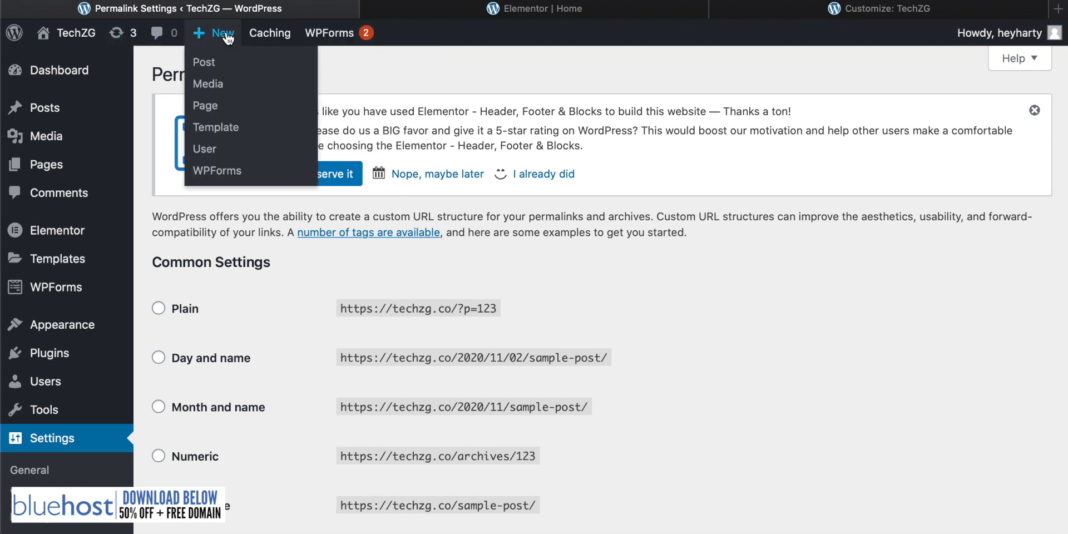
mouse_move(243, 35)
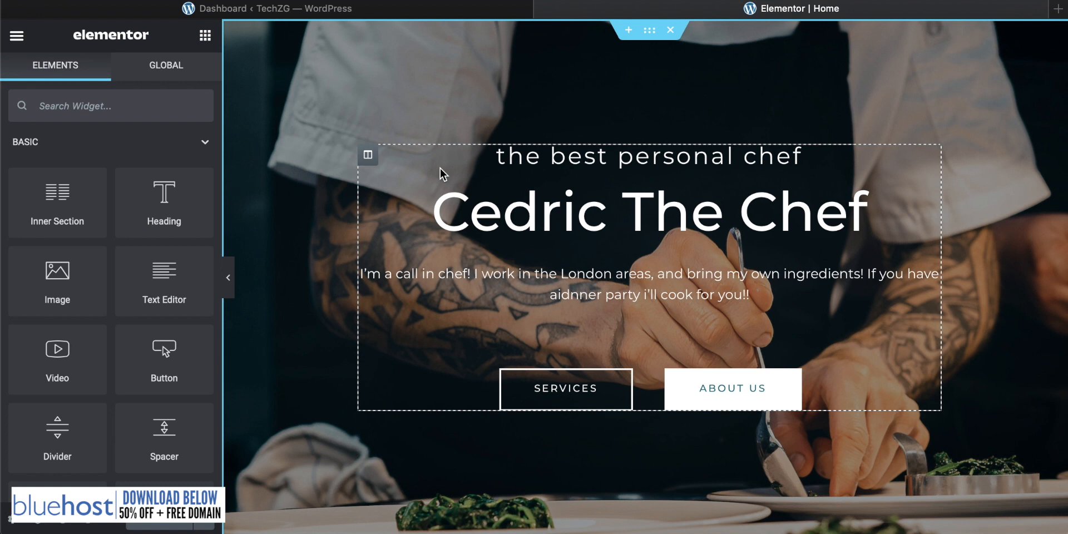
- Examine the footer at the end of the Home page in the Elementor editor
scroll(420, 174, down, 15)
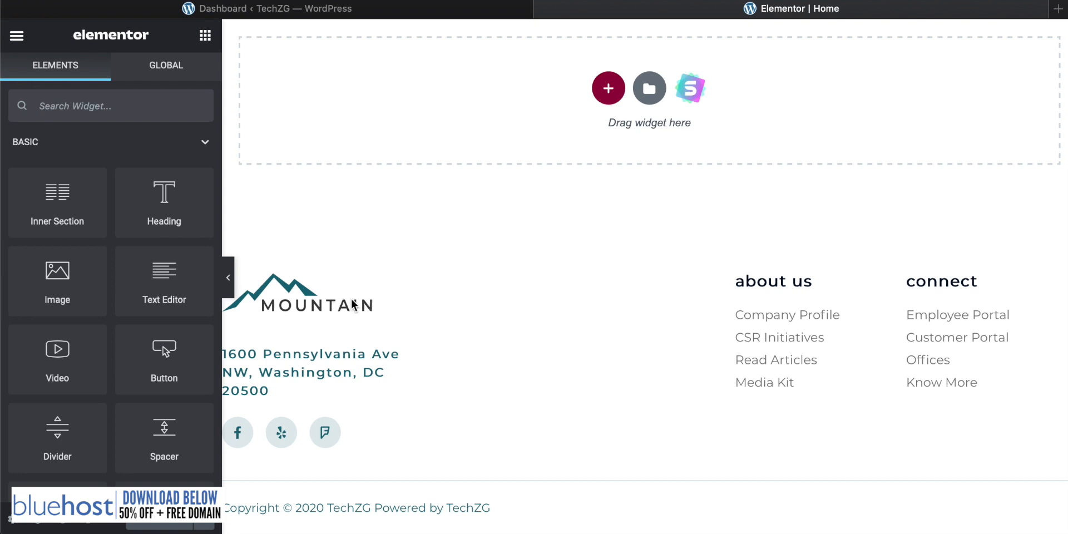
scroll(727, 309, up, 5)
scroll(625, 163, down, 5)
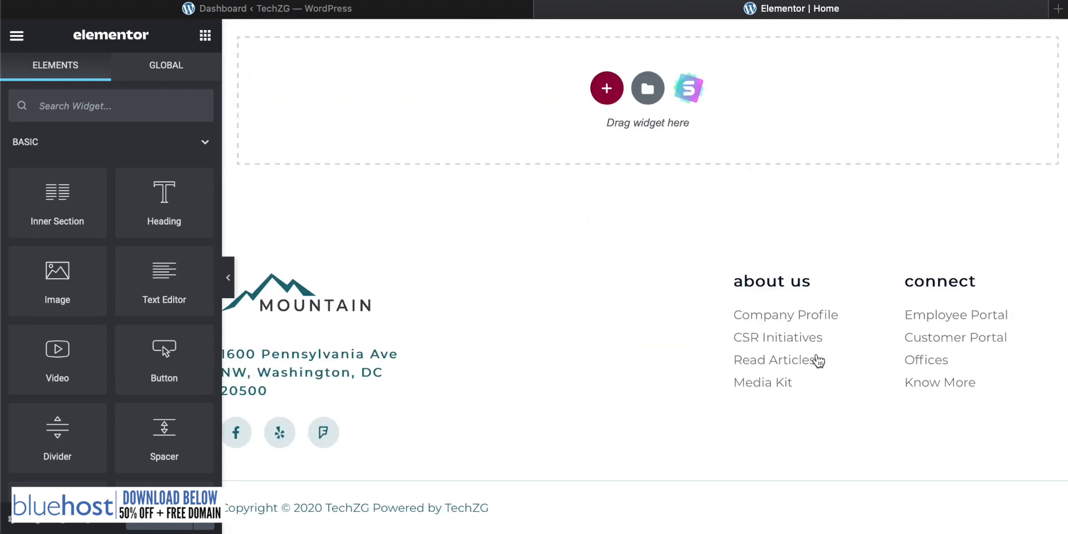
- Open the Header Footer & Blocks template list in the WordPress admin and compare it with the Home page's footer
click(282, 12)
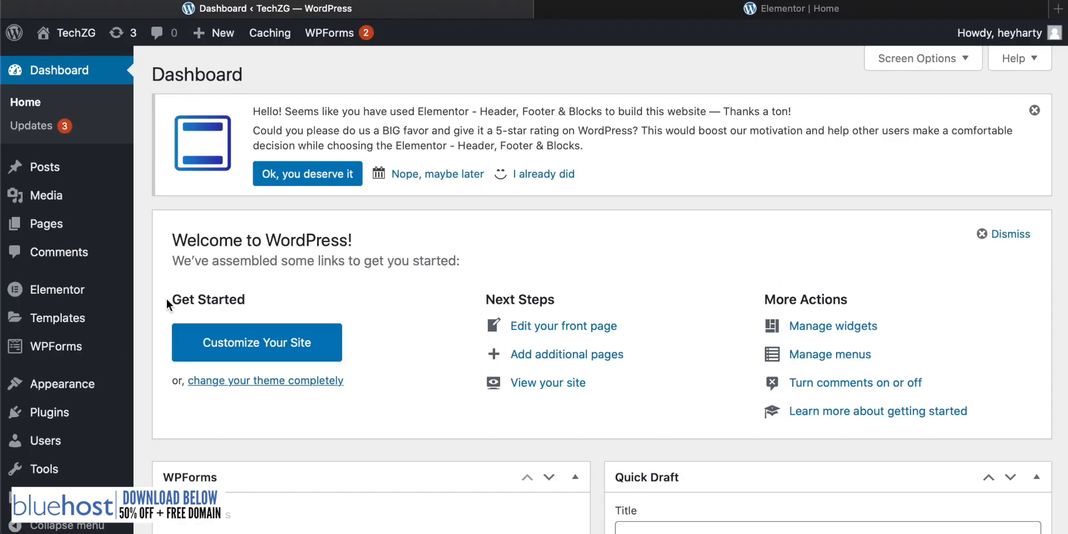
mouse_move(75, 401)
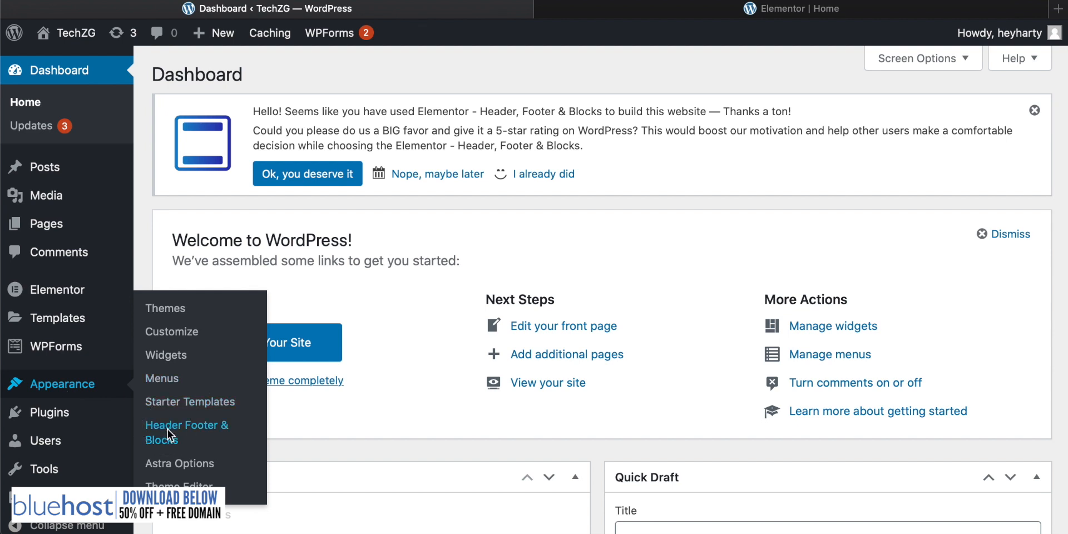
click(168, 429)
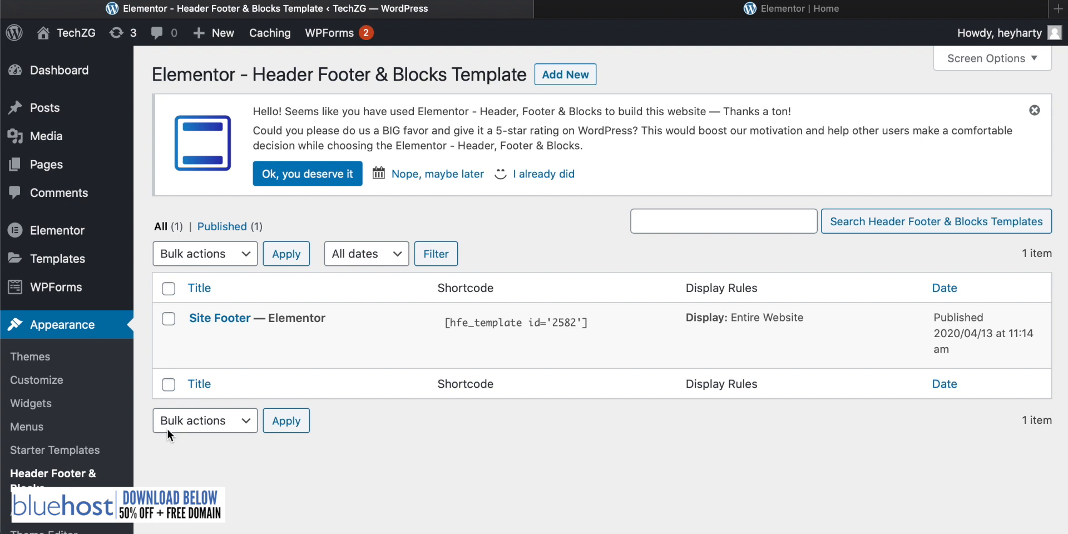
click(794, 8)
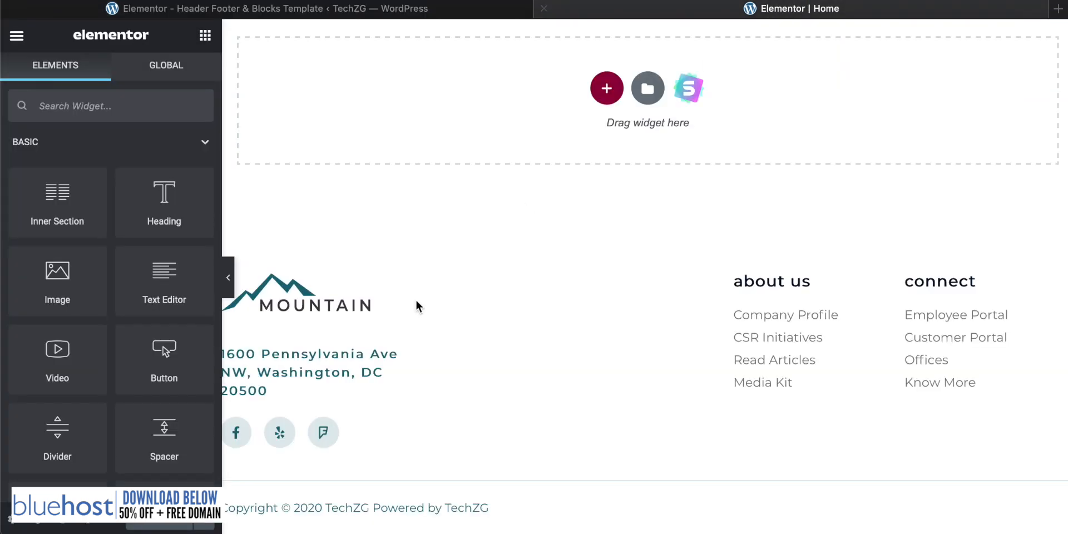
click(274, 10)
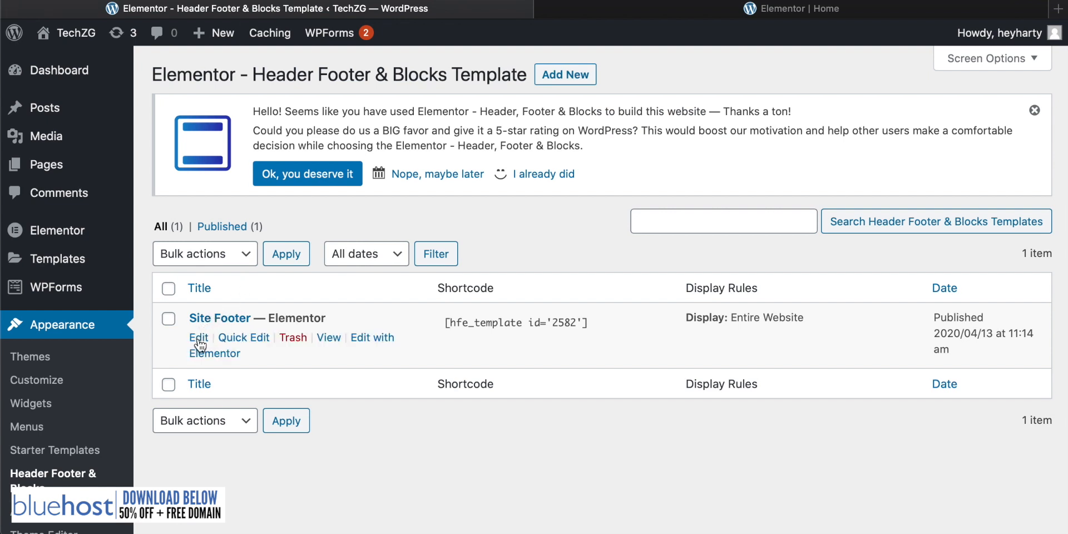
- Open the Site Footer template for editing in Elementor and look over its layout
click(198, 337)
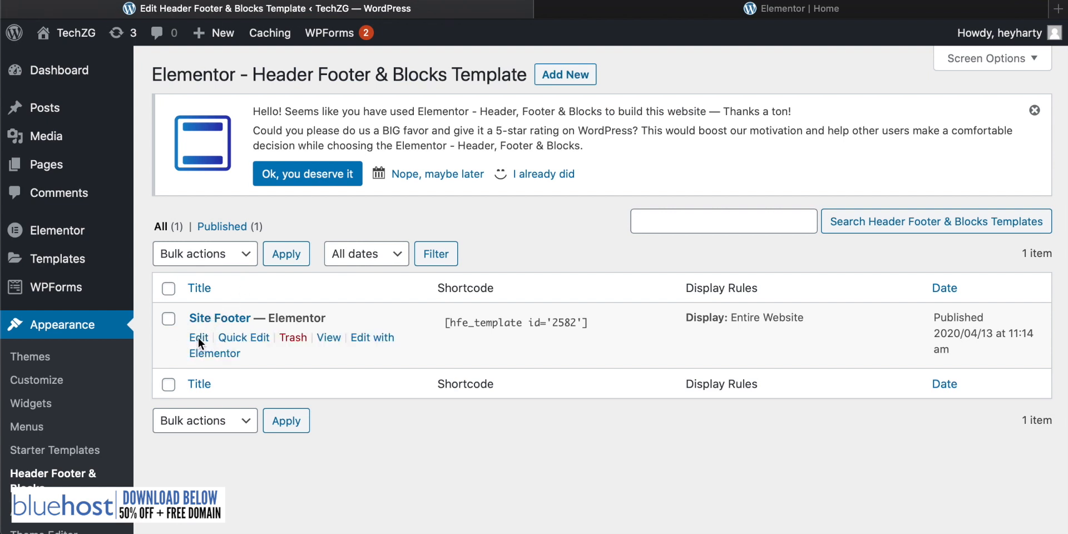
scroll(586, 327, down, 2)
scroll(586, 333, down, 3)
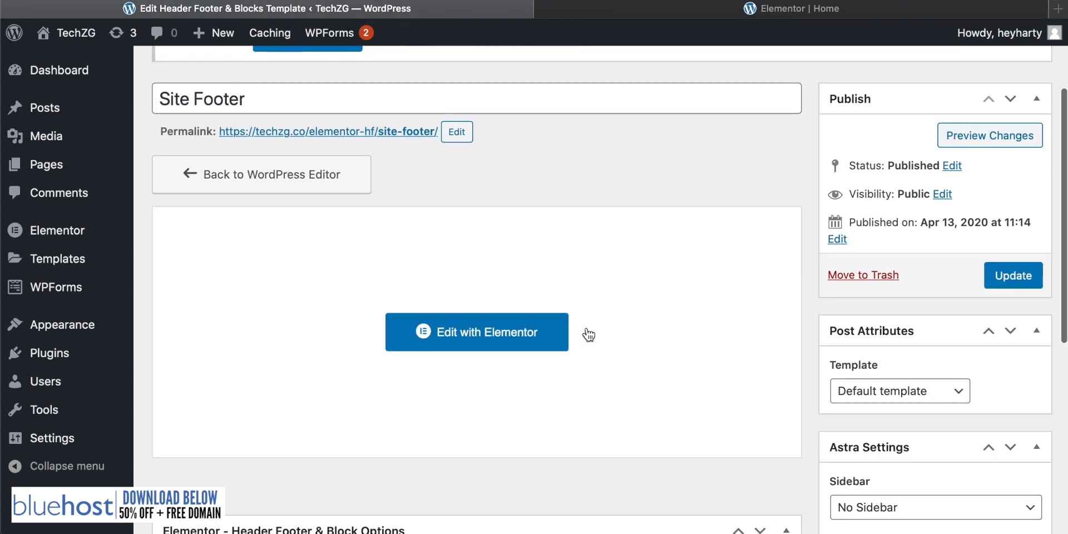
click(454, 337)
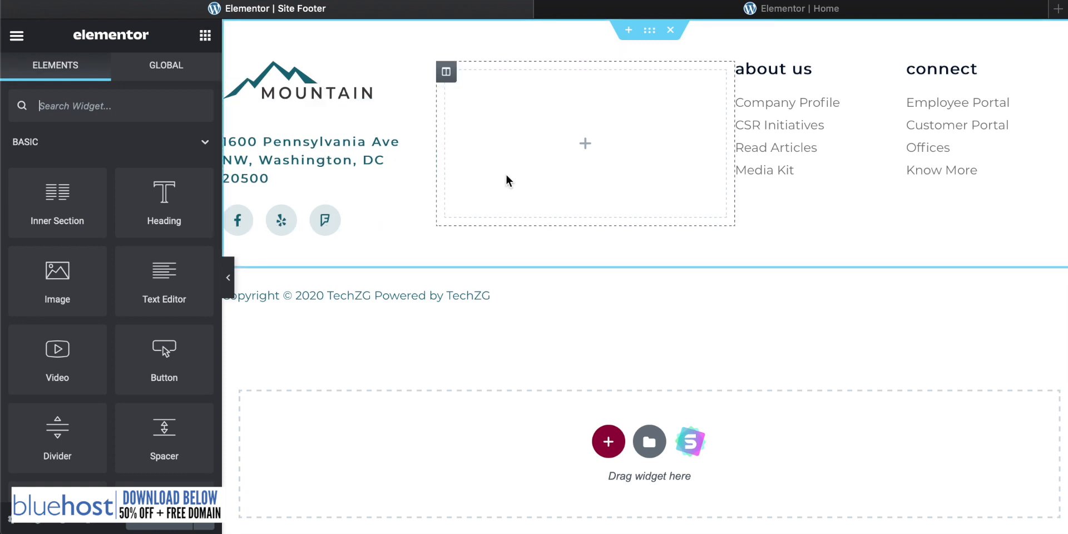
scroll(505, 174, down, 1)
scroll(506, 174, up, 1)
scroll(506, 173, down, 1)
scroll(506, 173, up, 1)
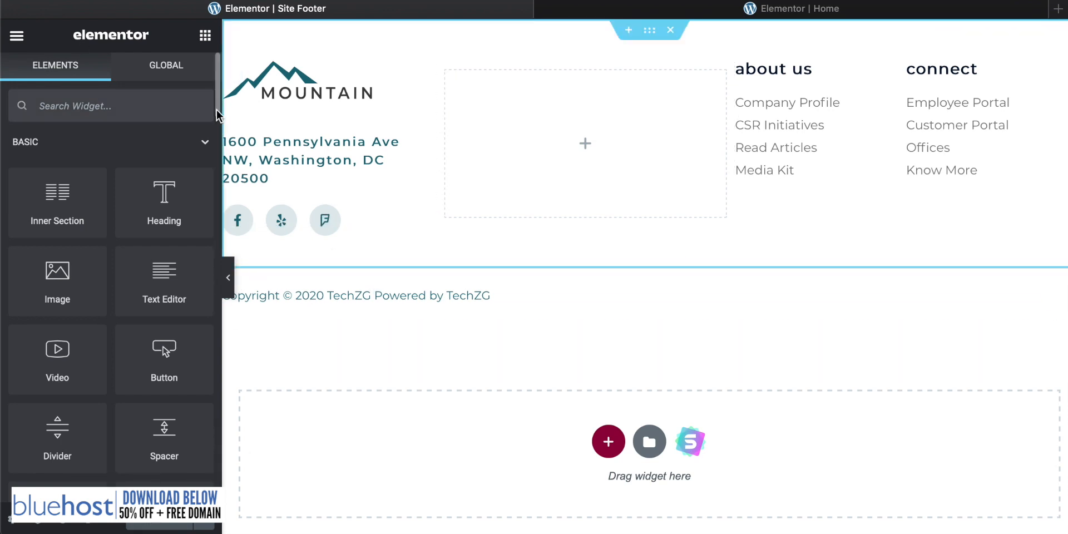
- Review Elementor's Site Settings from the Site Footer template, close them and exit to the WordPress dashboard
click(18, 36)
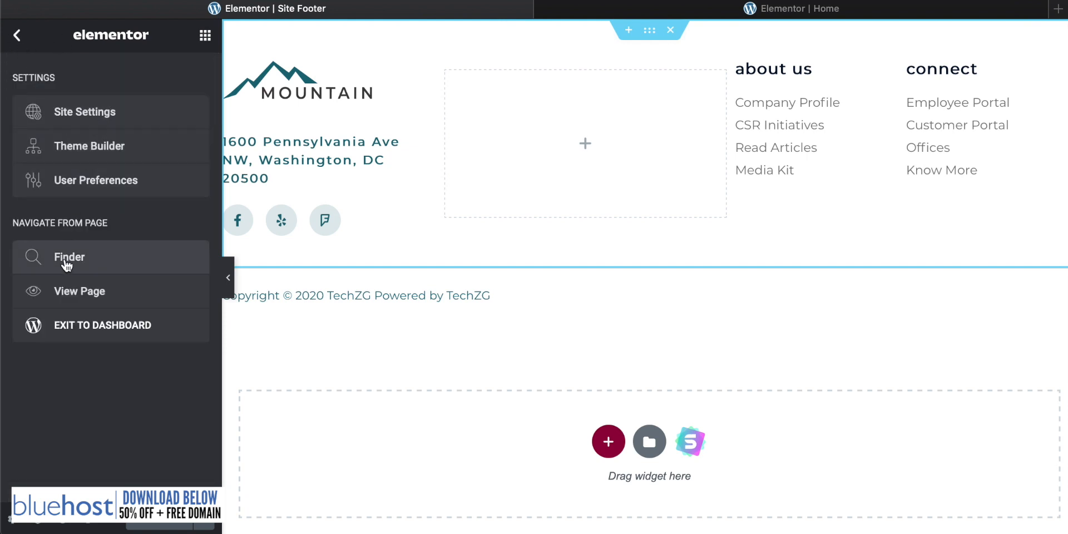
click(87, 117)
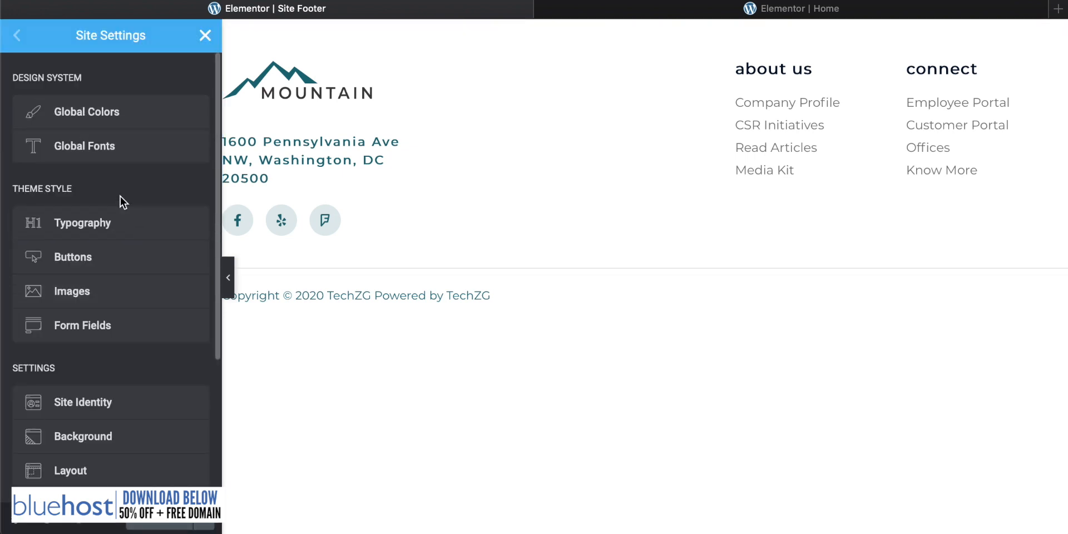
scroll(120, 196, down, 1)
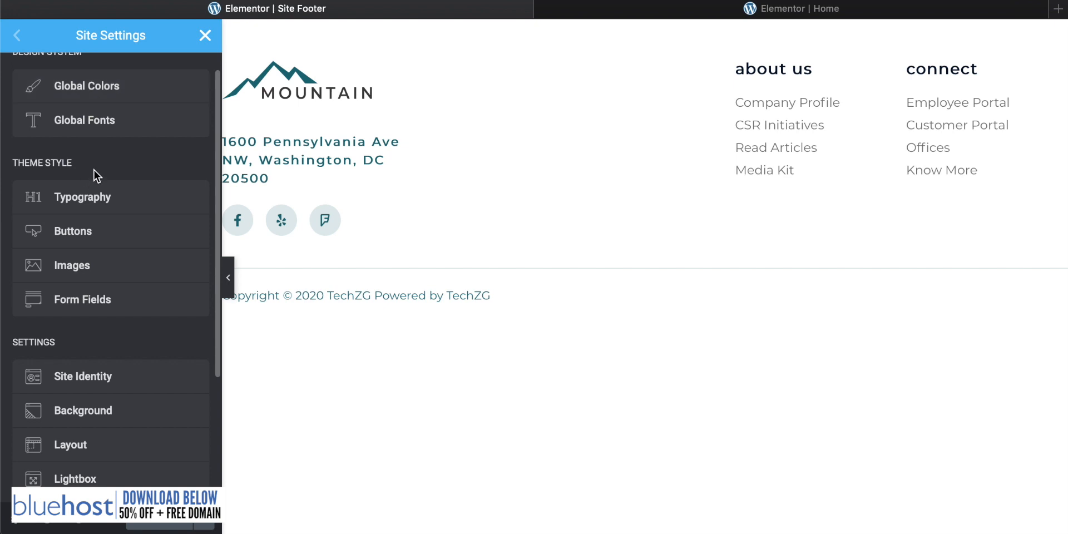
scroll(104, 359, up, 1)
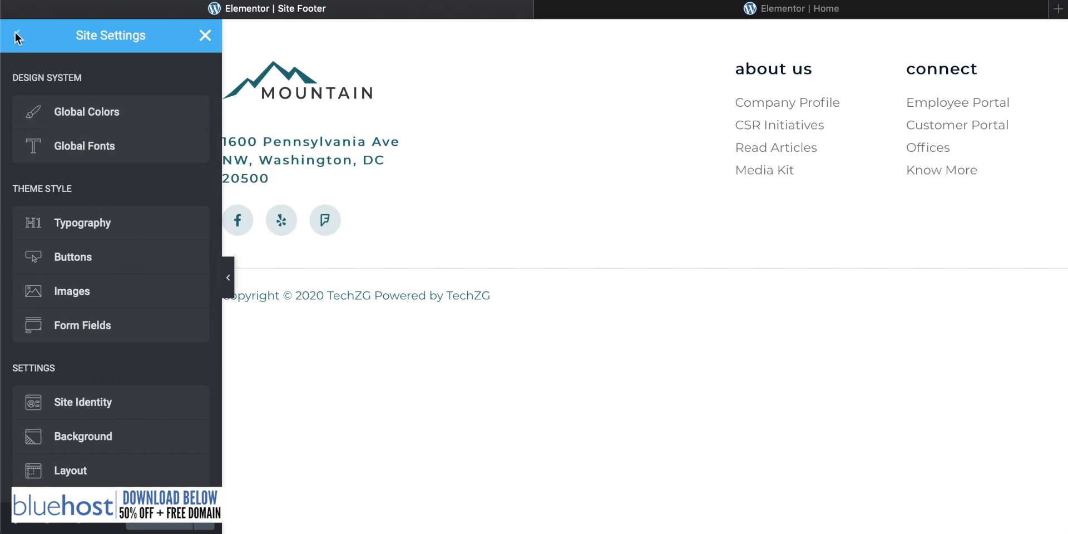
click(204, 34)
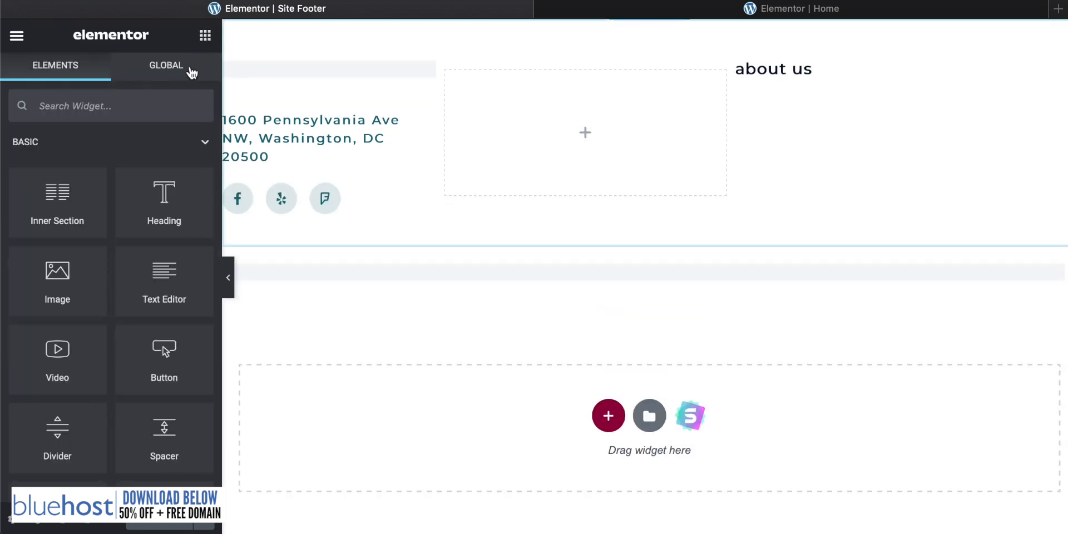
click(17, 36)
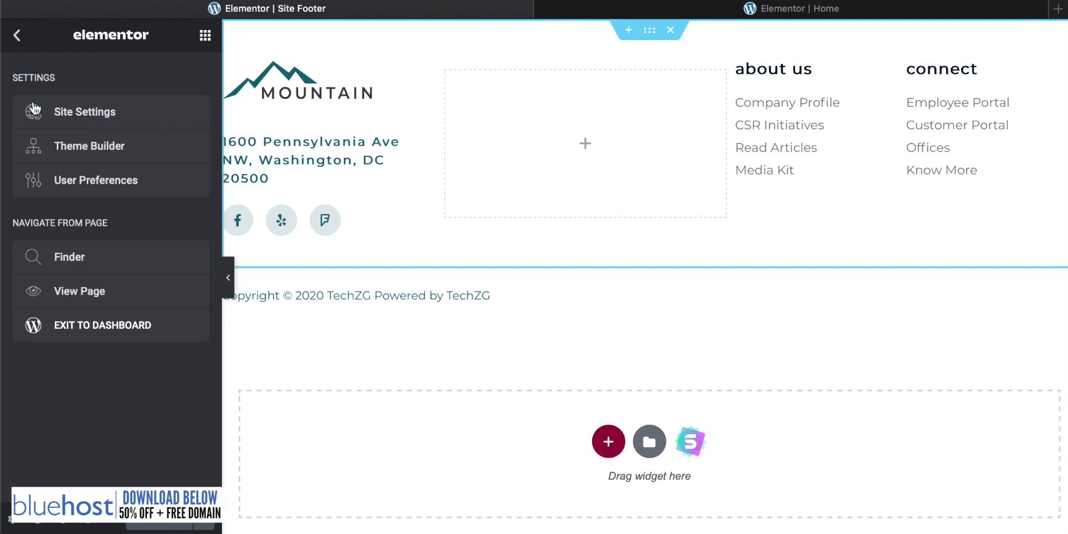
click(89, 330)
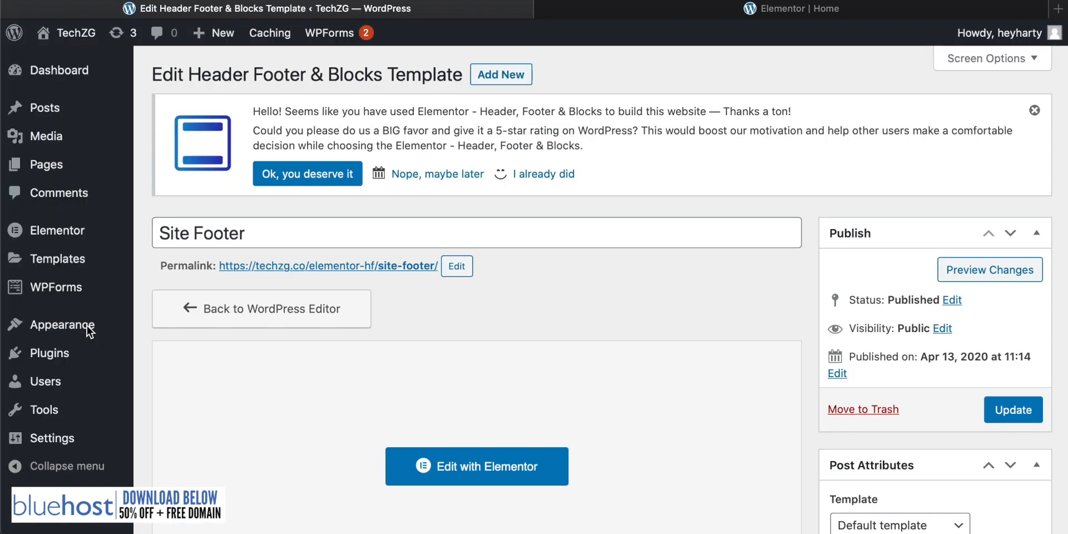